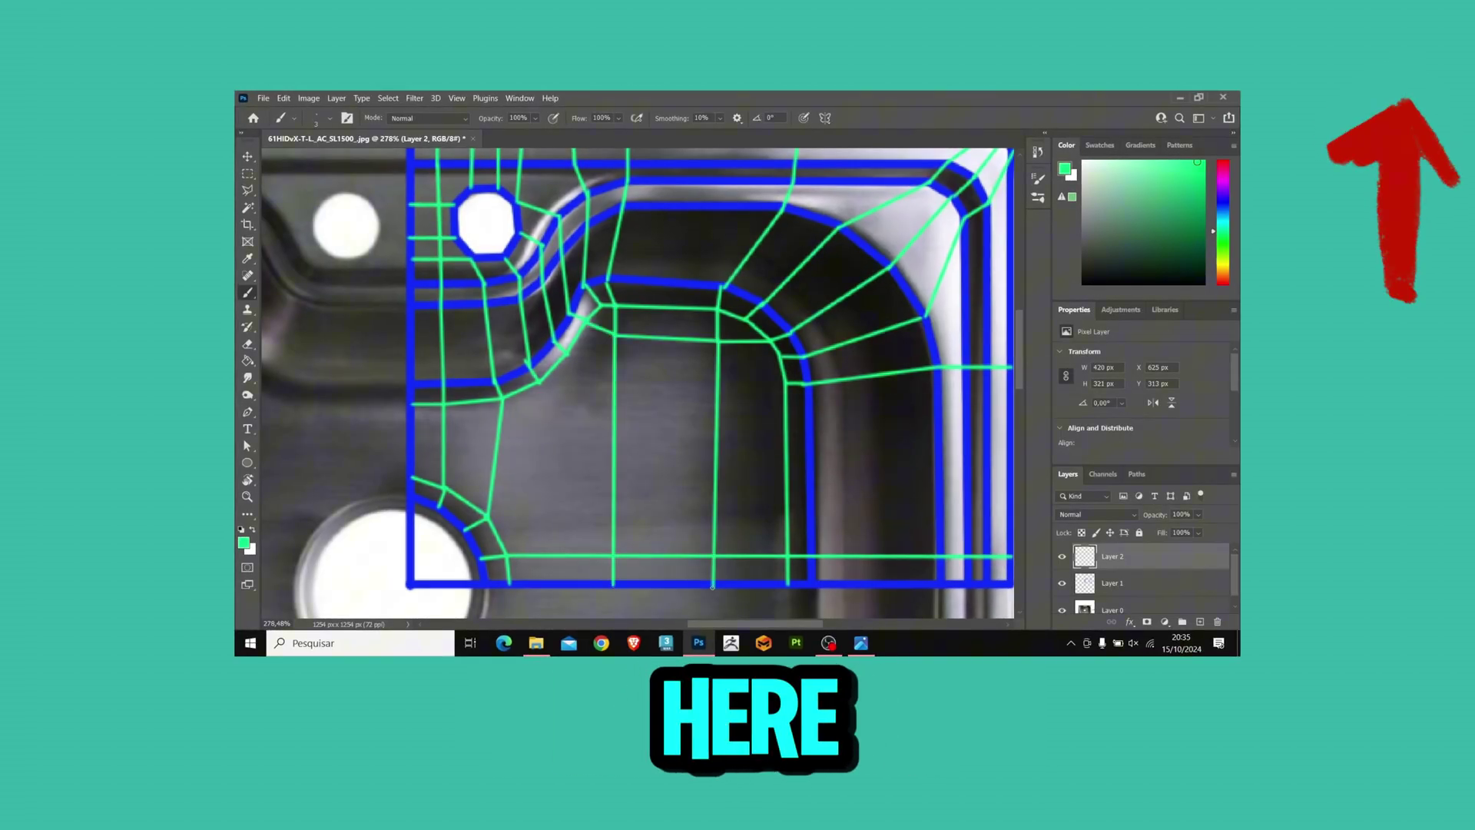
Step: Paint two green horizontal topology lines across the upper basin floor, meeting the guide lines at its corners
left_click(567, 354)
left_click(614, 364, "shift")
left_click(718, 363, "shift")
left_click(781, 358, "shift")
left_click(717, 386, "shift")
left_click(614, 386, "shift")
scroll(470, 442, "down", 6, "alt")
scroll(541, 499, "up", 2, "alt")
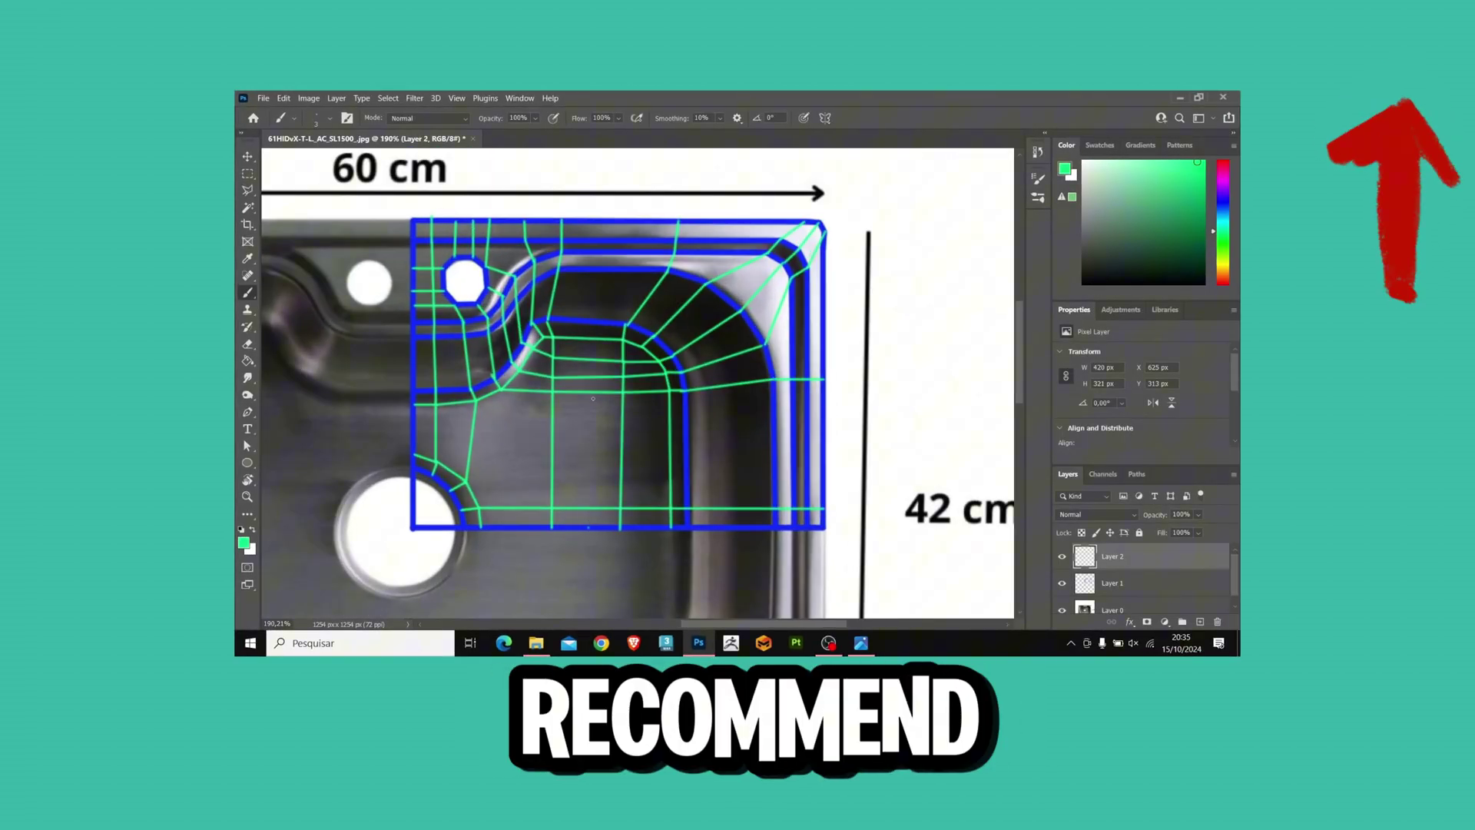
Step: Add a green vertical line from the basin floor to the sink's top edge and two horizontal lines across the quarter
left_click(592, 338, "shift")
left_click(605, 270, "shift")
left_click(604, 220, "shift")
left_click(414, 435)
left_click(822, 432, "shift")
left_click(468, 481)
left_click(823, 481, "shift")
scroll(569, 520, "up", 3, "alt")
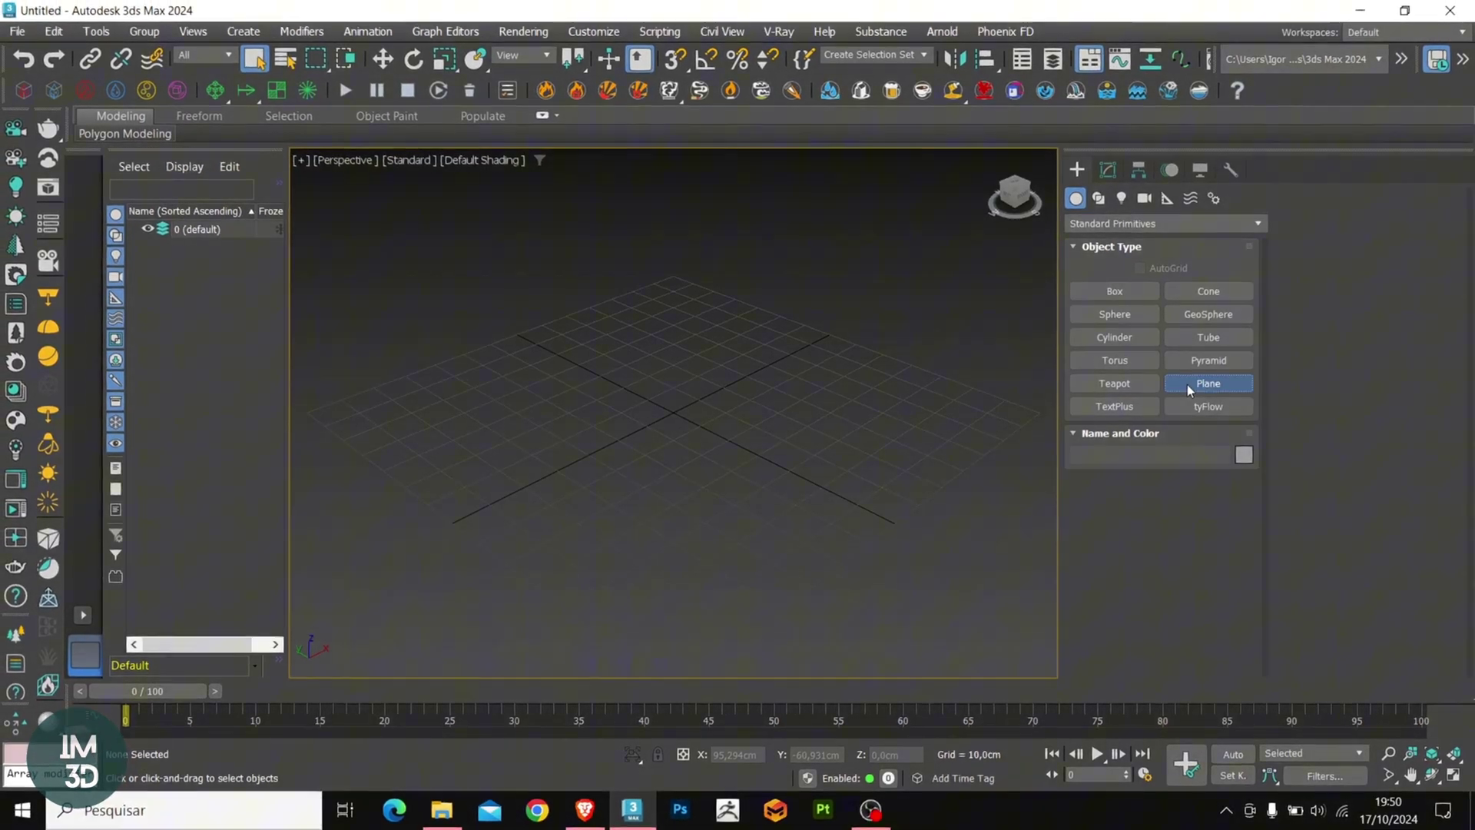
Step: Switch to 3ds Max and create a plane in the wireframe Top view, opening it for modification
left_click(1187, 384)
key("t")
key("F3")
left_click_drag(566, 349, 711, 452)
left_click(1107, 170)
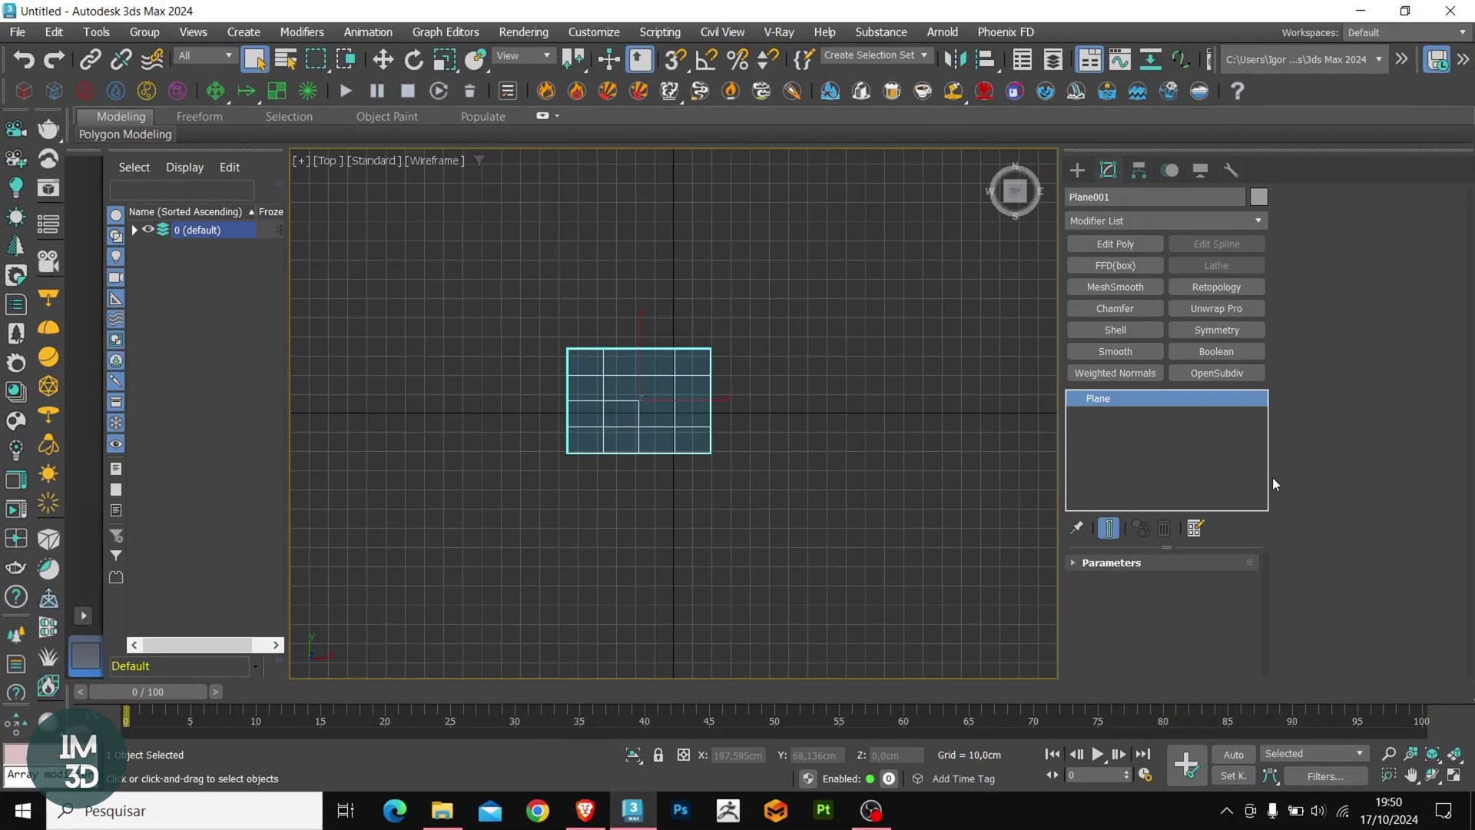
Step: Set the plane's length and width to 120 cm, with 1 length segment and 1 width segment
left_click(1160, 564)
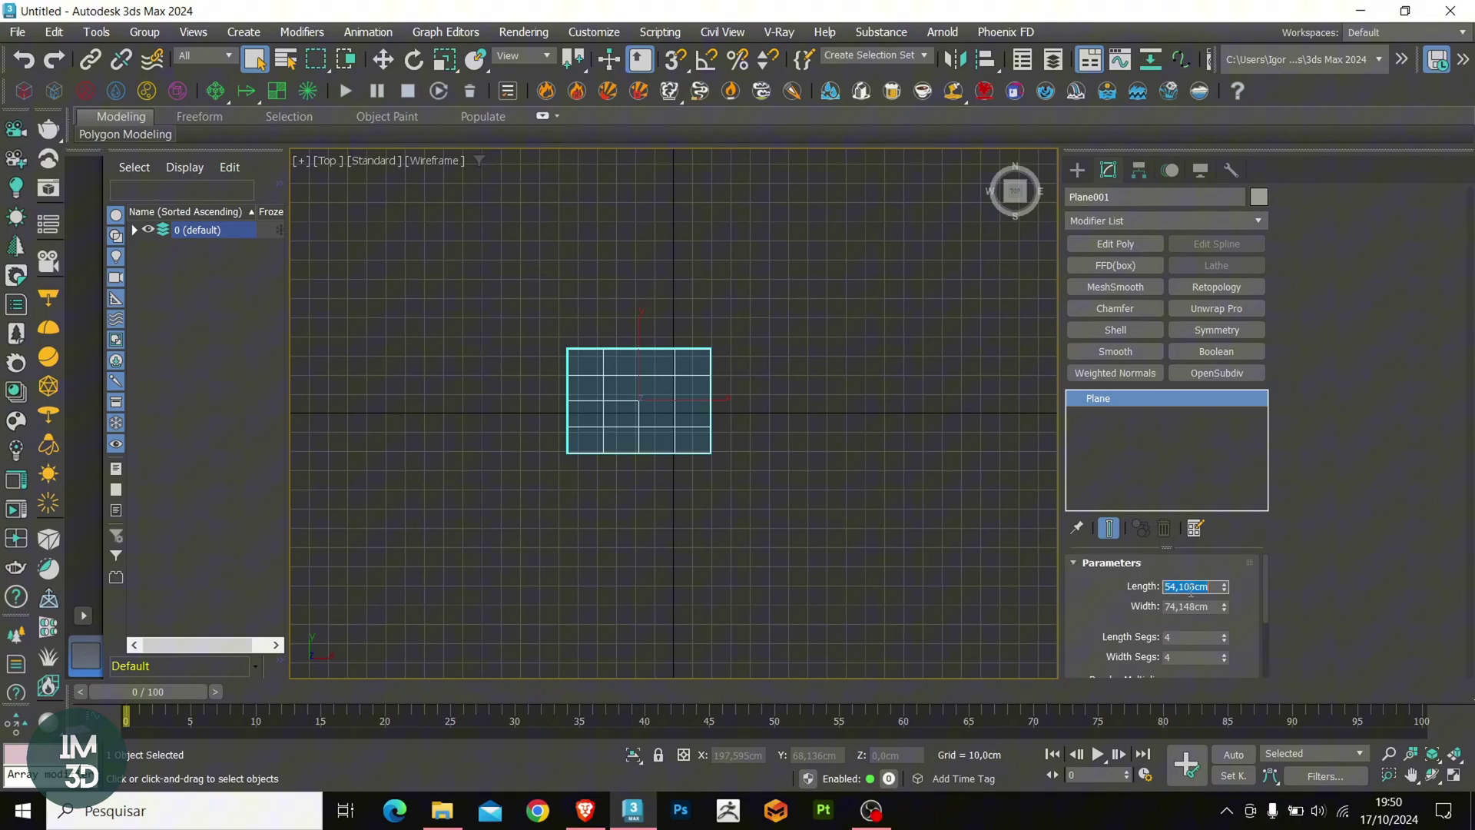
type("120")
key("Tab")
type("120")
key("Tab")
type("1")
key("Tab")
type("1")
key("Return")
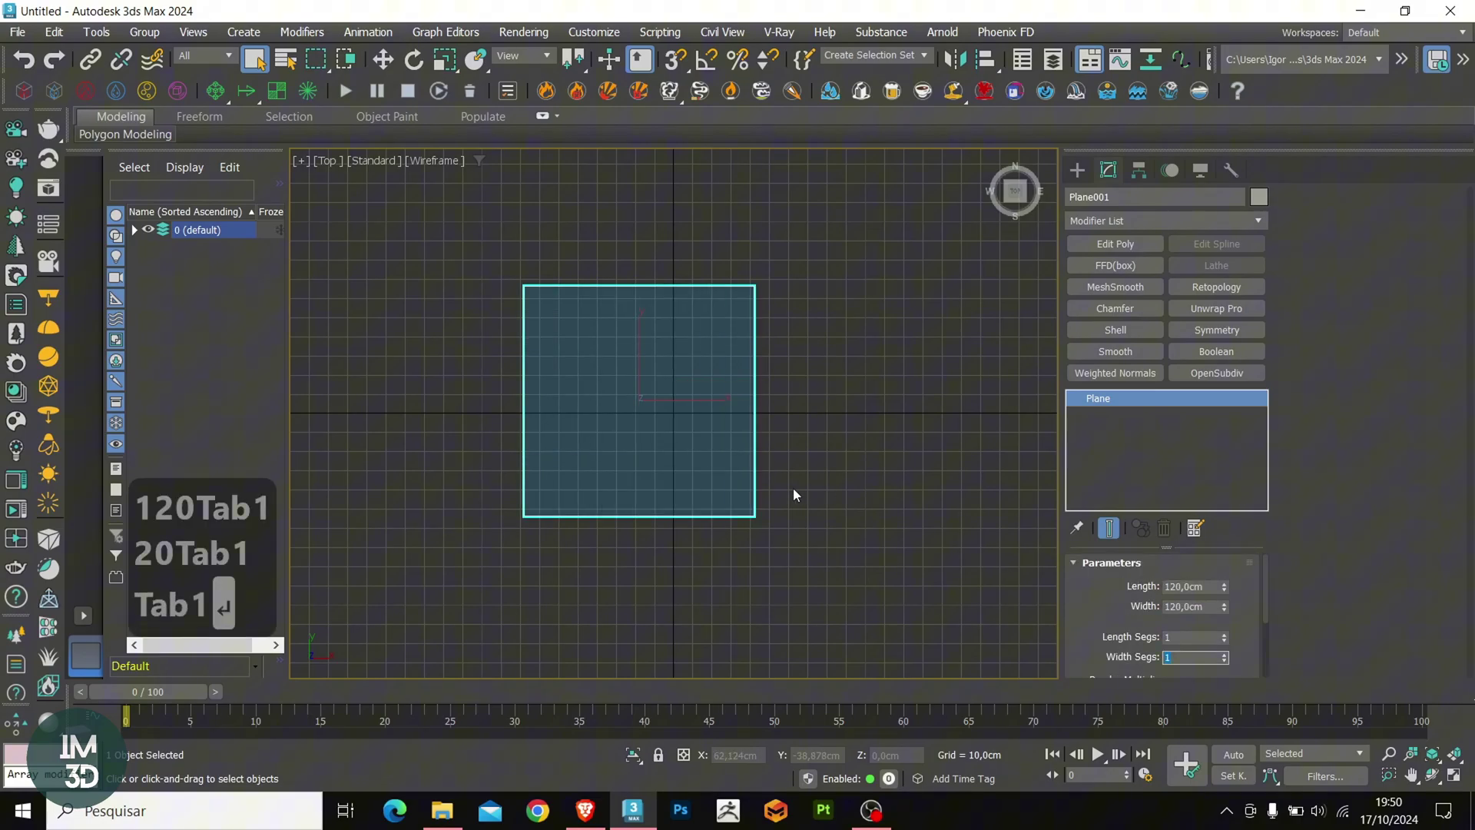
Step: Move the plane to X 0 and Y 0 and display it shaded
key("w")
right_click(771, 754)
right_click(849, 754)
key("F3")
Step: Apply Planning.jpg from the Planejamento folder to the plane as its texture and close the folder window
left_click(455, 814)
left_click_drag(787, 61, 1070, 550)
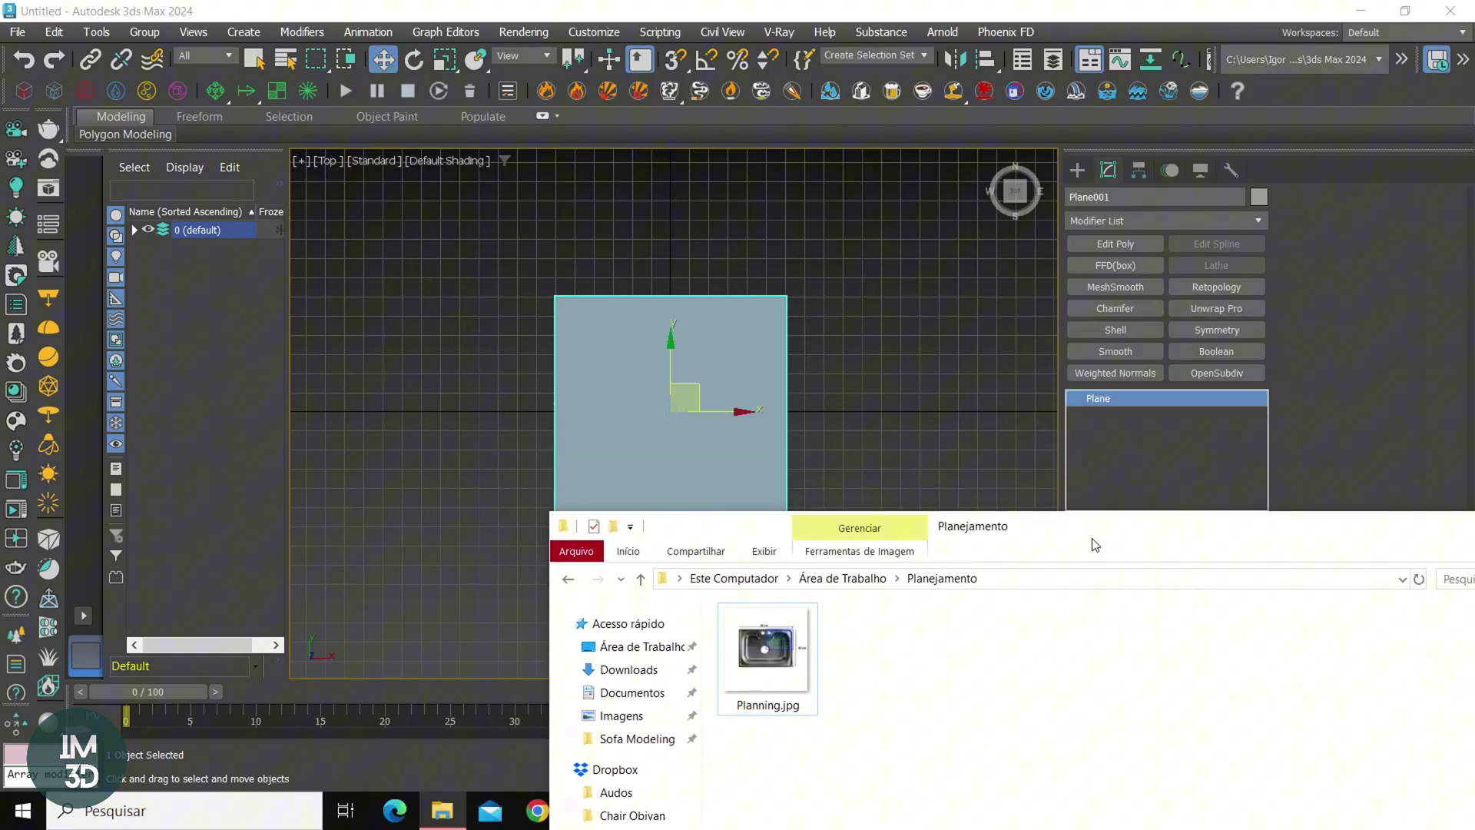
left_click_drag(768, 653, 718, 460)
key("alt+F4")
key("z")
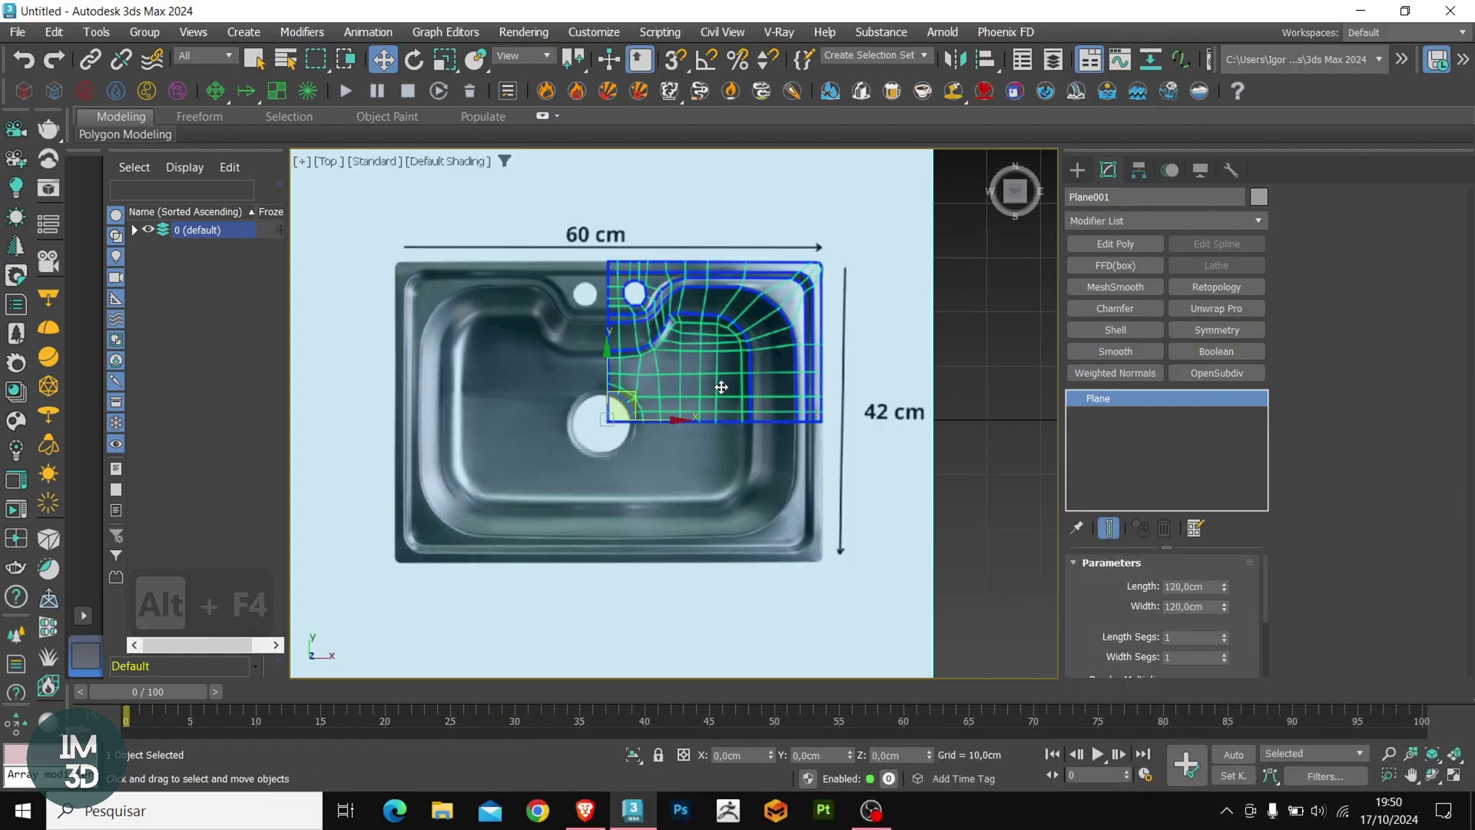
Step: Trace the basin's outer blue contour with a Line spline, from the vertical centre line to the horizontal one, placing vertices at the green lines
left_click(1077, 170)
left_click(1099, 198)
left_click(1115, 314)
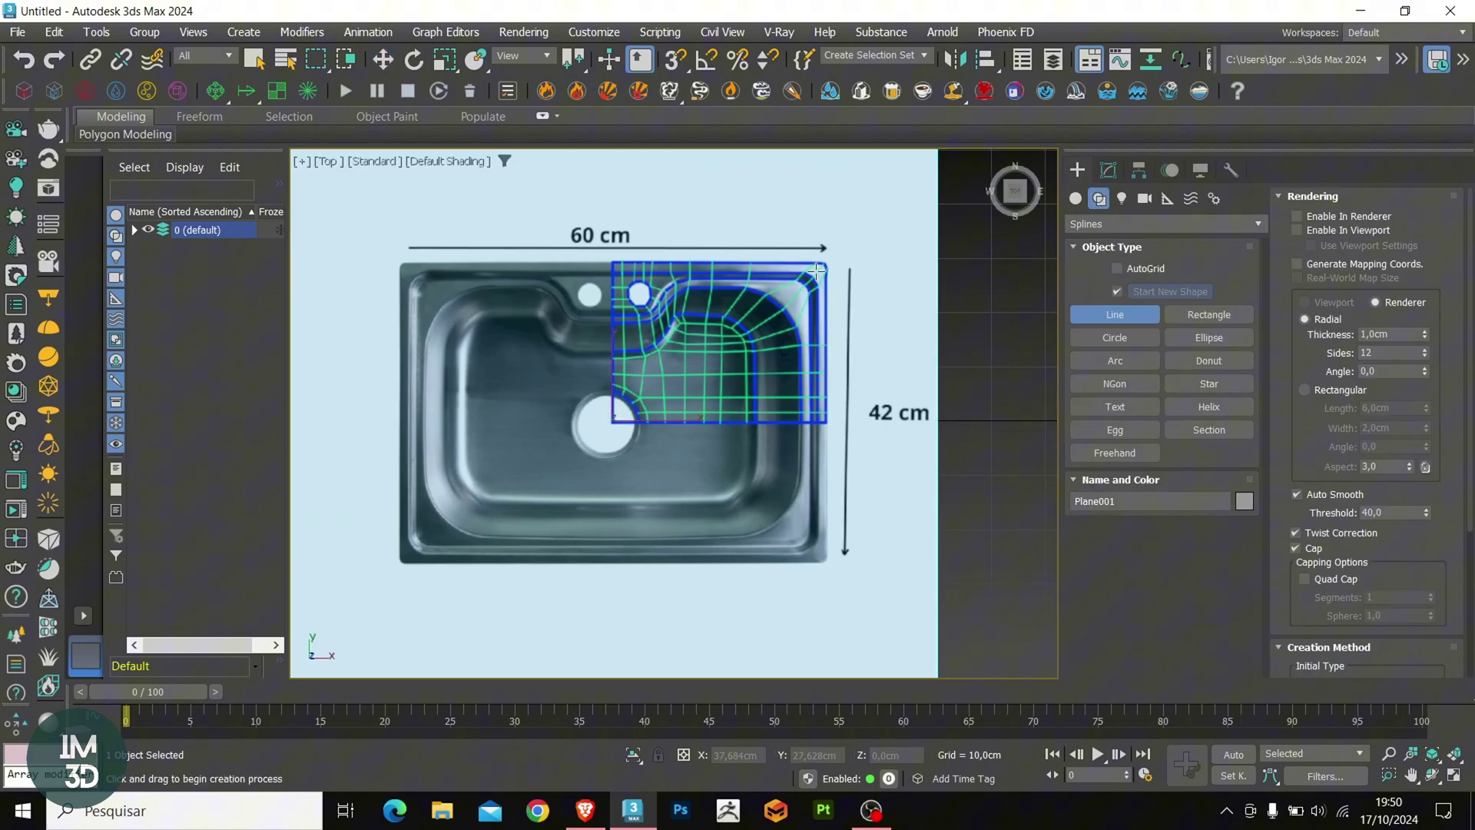
scroll(727, 288, "up", 5)
scroll(446, 367, "up", 2)
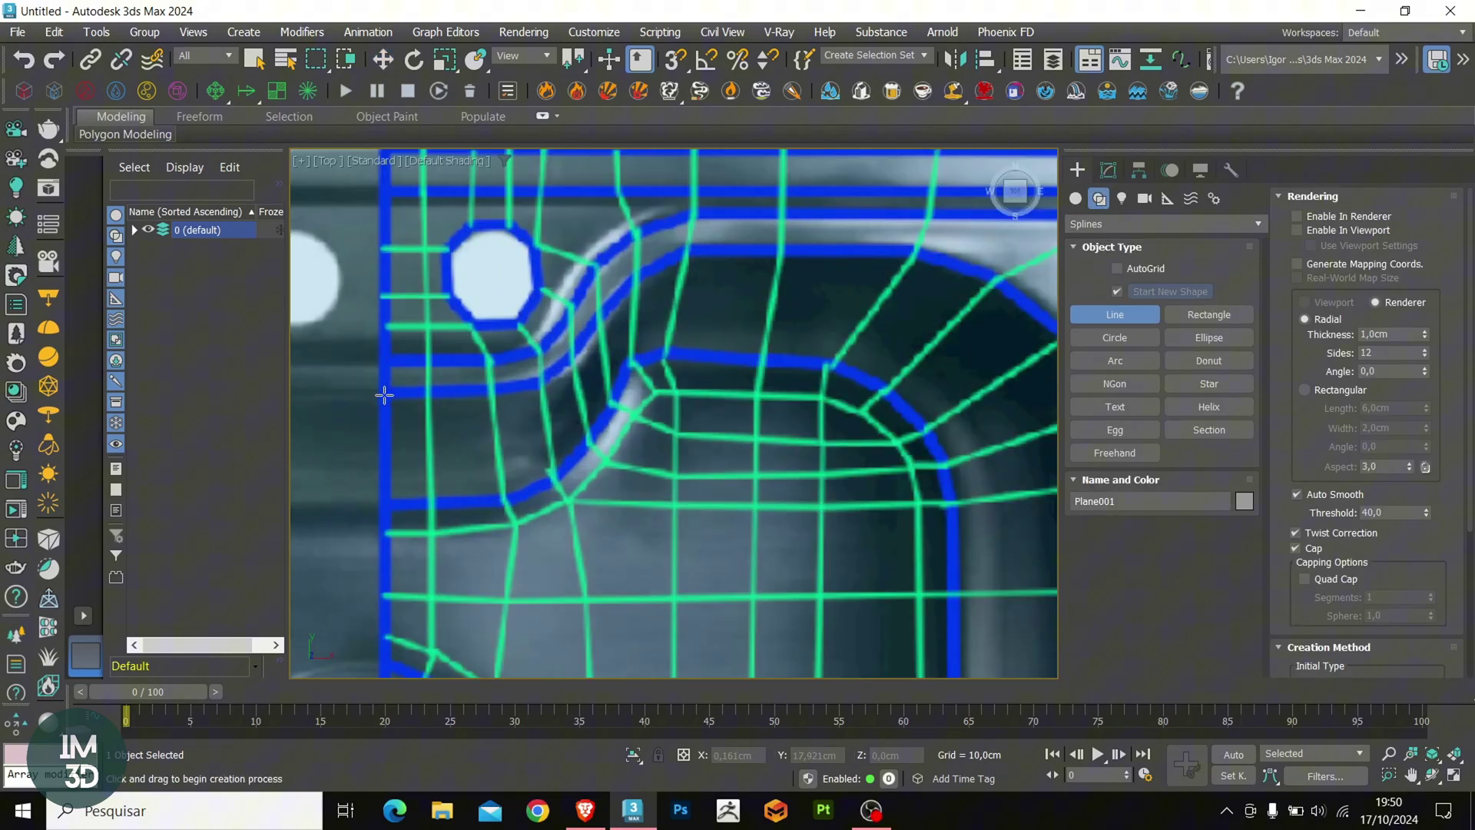
left_click(384, 395)
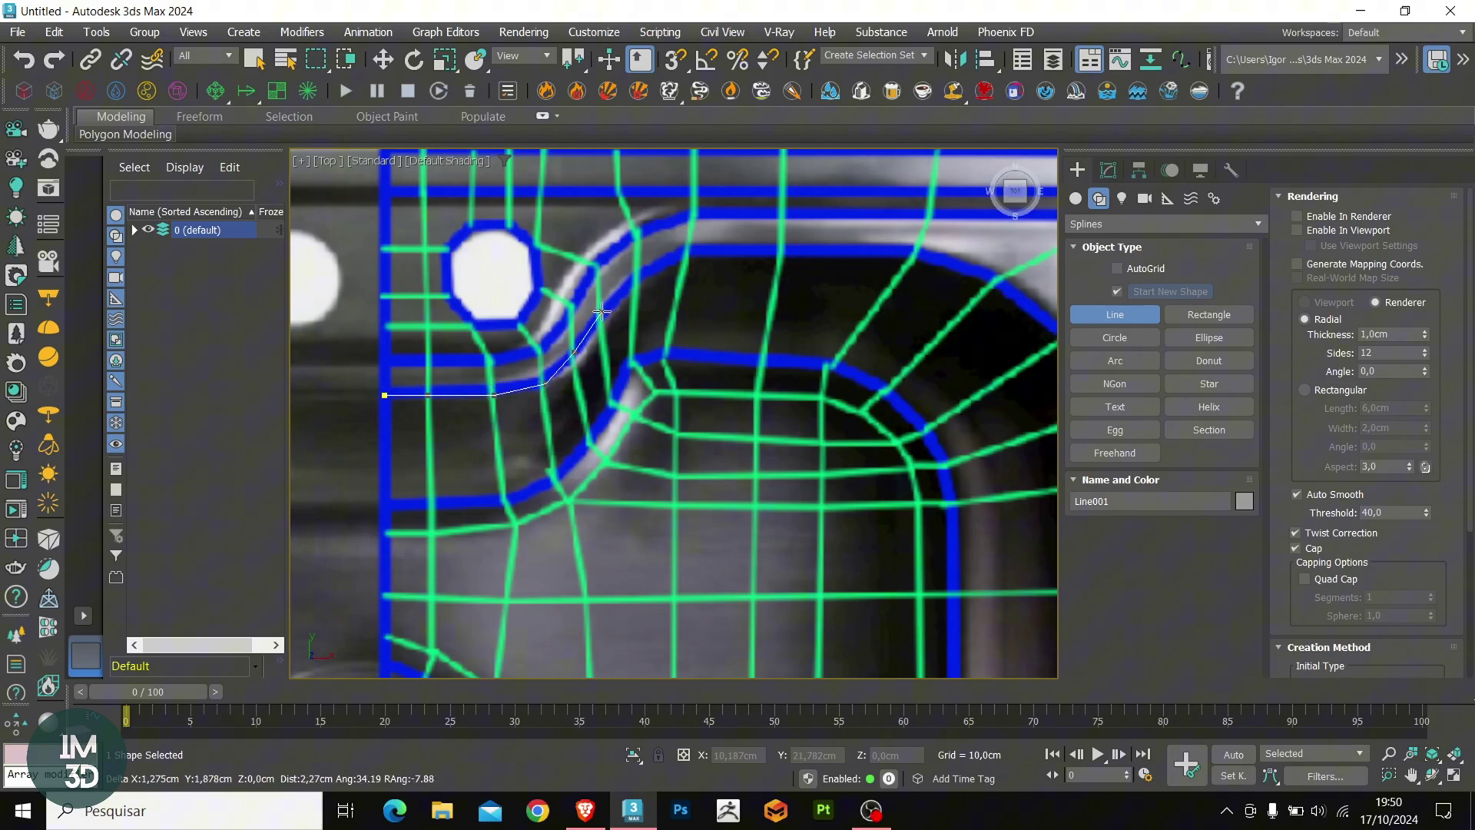
left_click(915, 248)
middle_click_drag(987, 277, 805, 276)
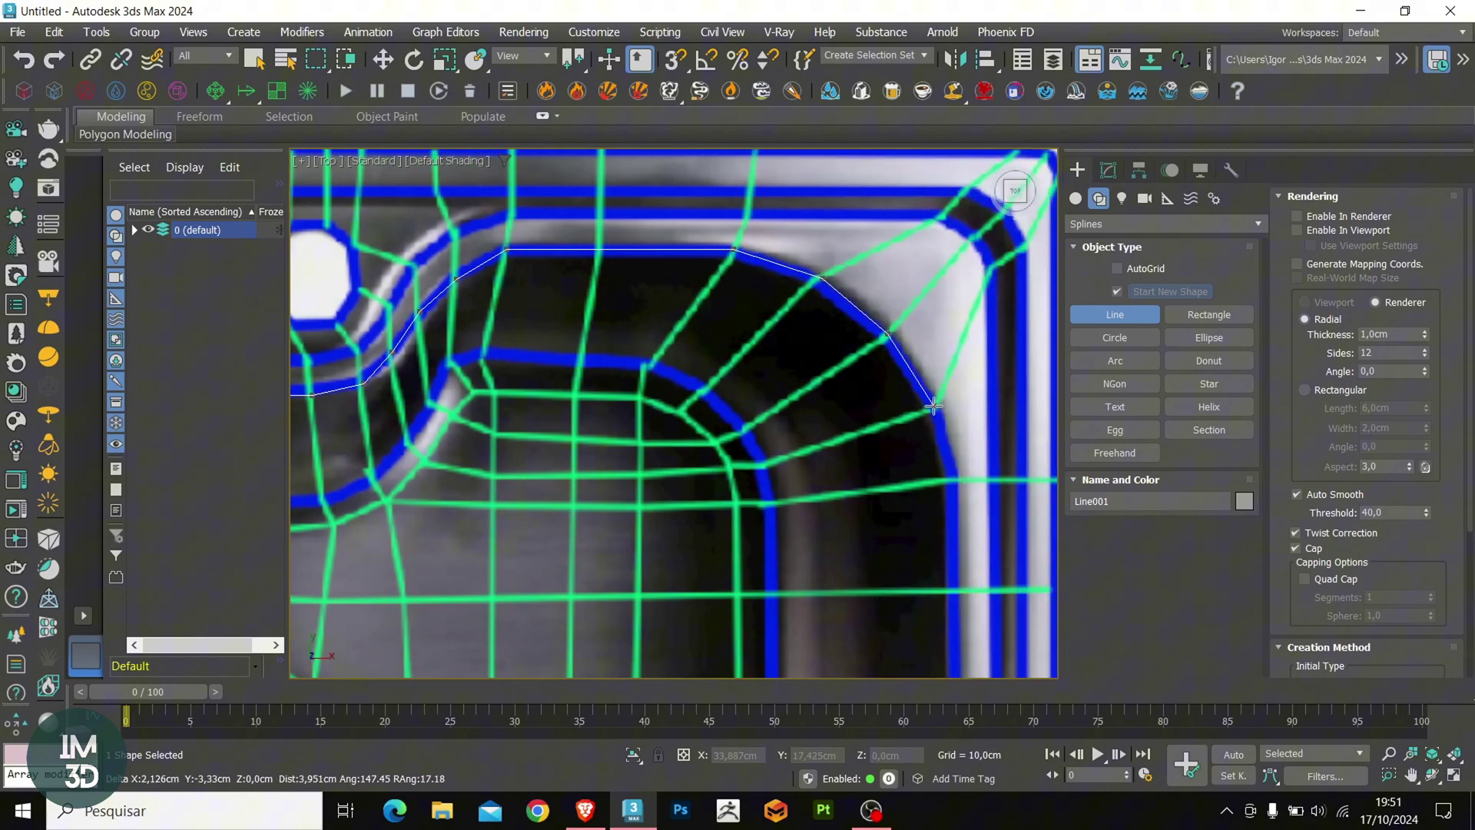
left_click(953, 481)
middle_click_drag(942, 622, 925, 408)
scroll(930, 409, "up", 2)
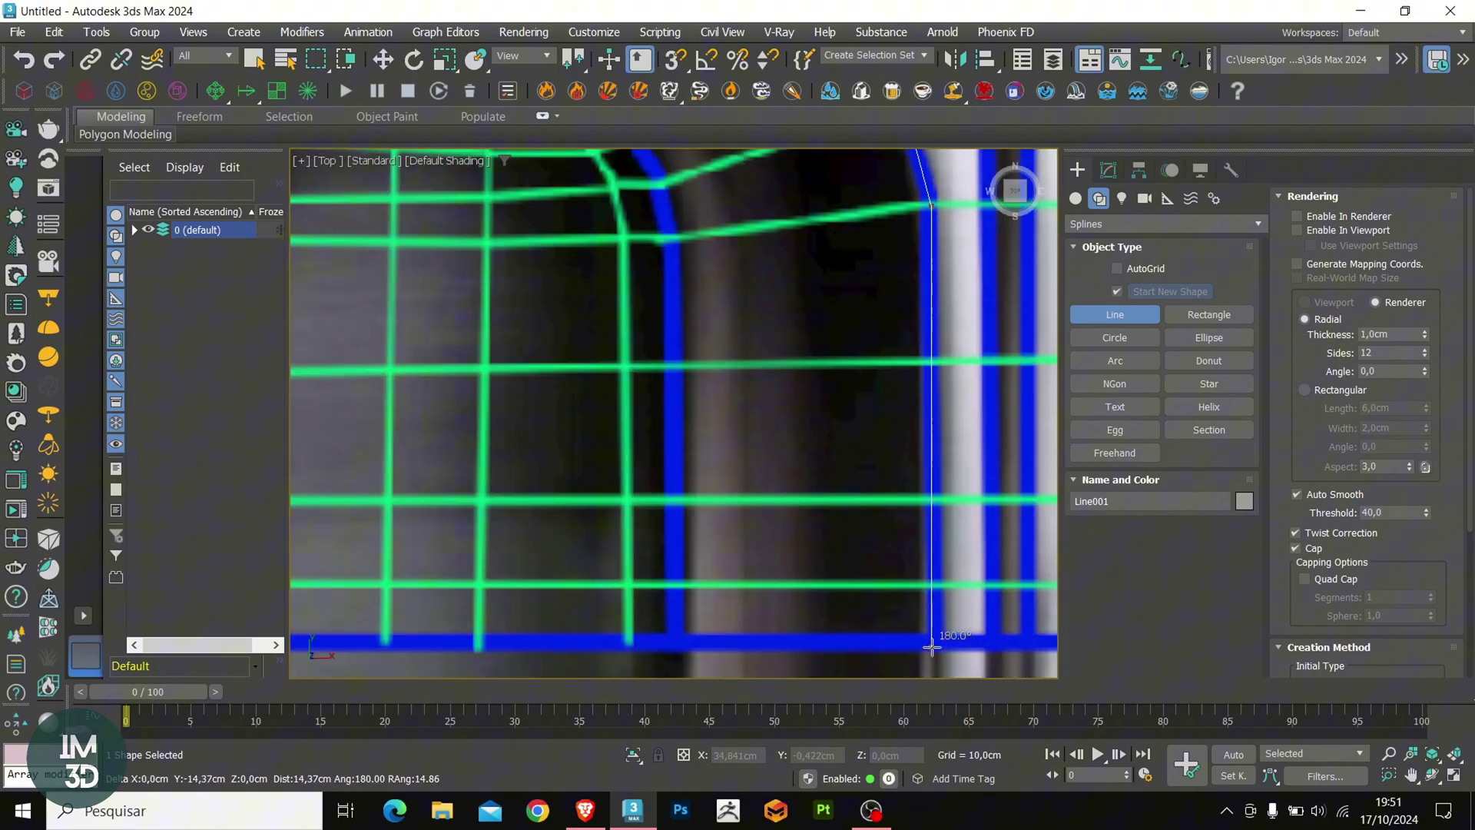
right_click(934, 567)
Step: Check the traced line's vertices against the reference and add an Edit Spline modifier at spline level
scroll(751, 461, "down", 5)
key("F3")
scroll(730, 362, "up", 3)
key("F3")
key("1")
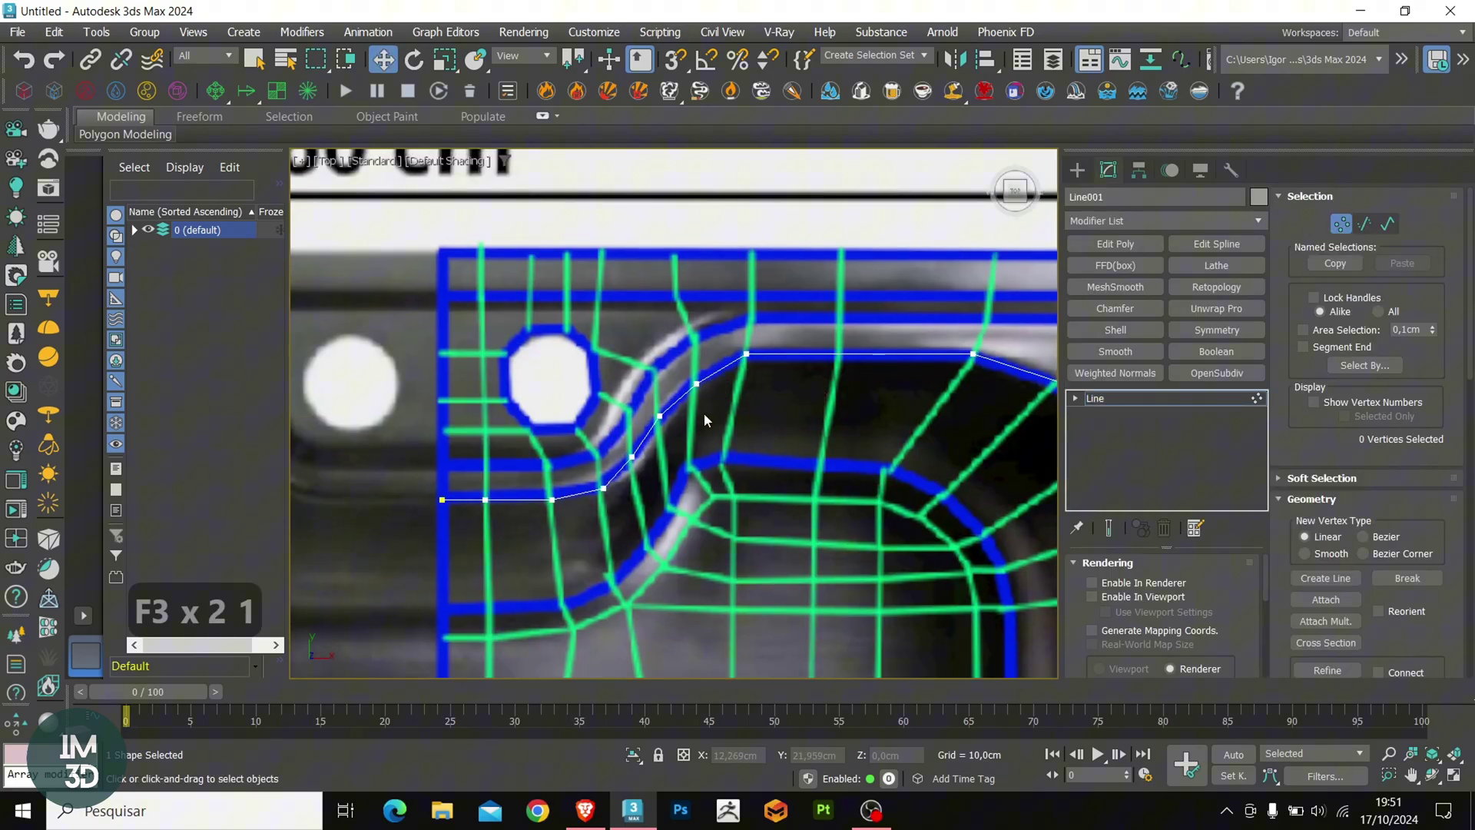
middle_click_drag(638, 469, 551, 466)
key("3")
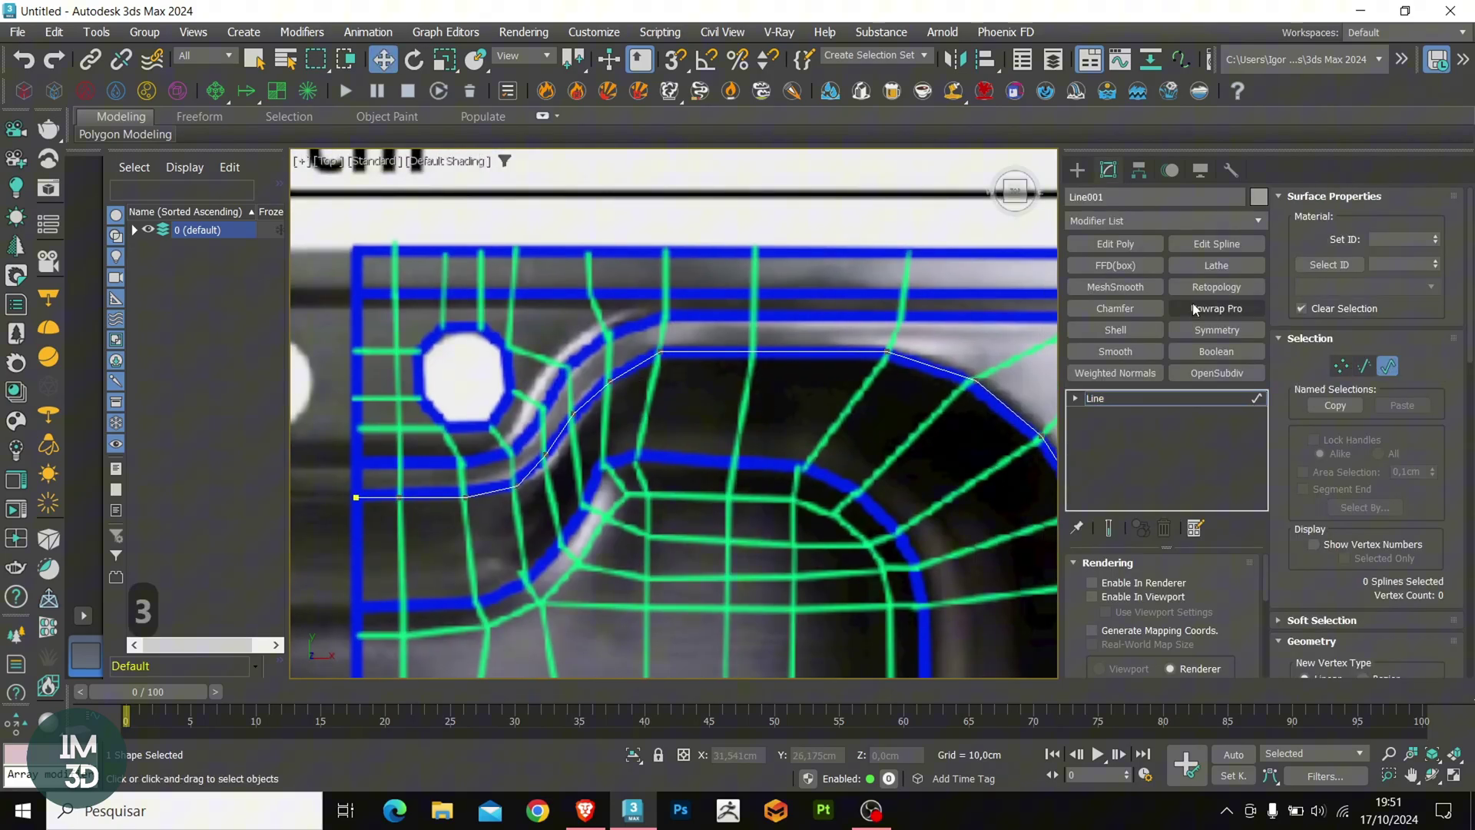
left_click(1216, 244)
key("3")
Step: Outline the traced spline outward toward the blue rim line and show its vertices
left_click(922, 363)
middle_click_drag(906, 487, 866, 441)
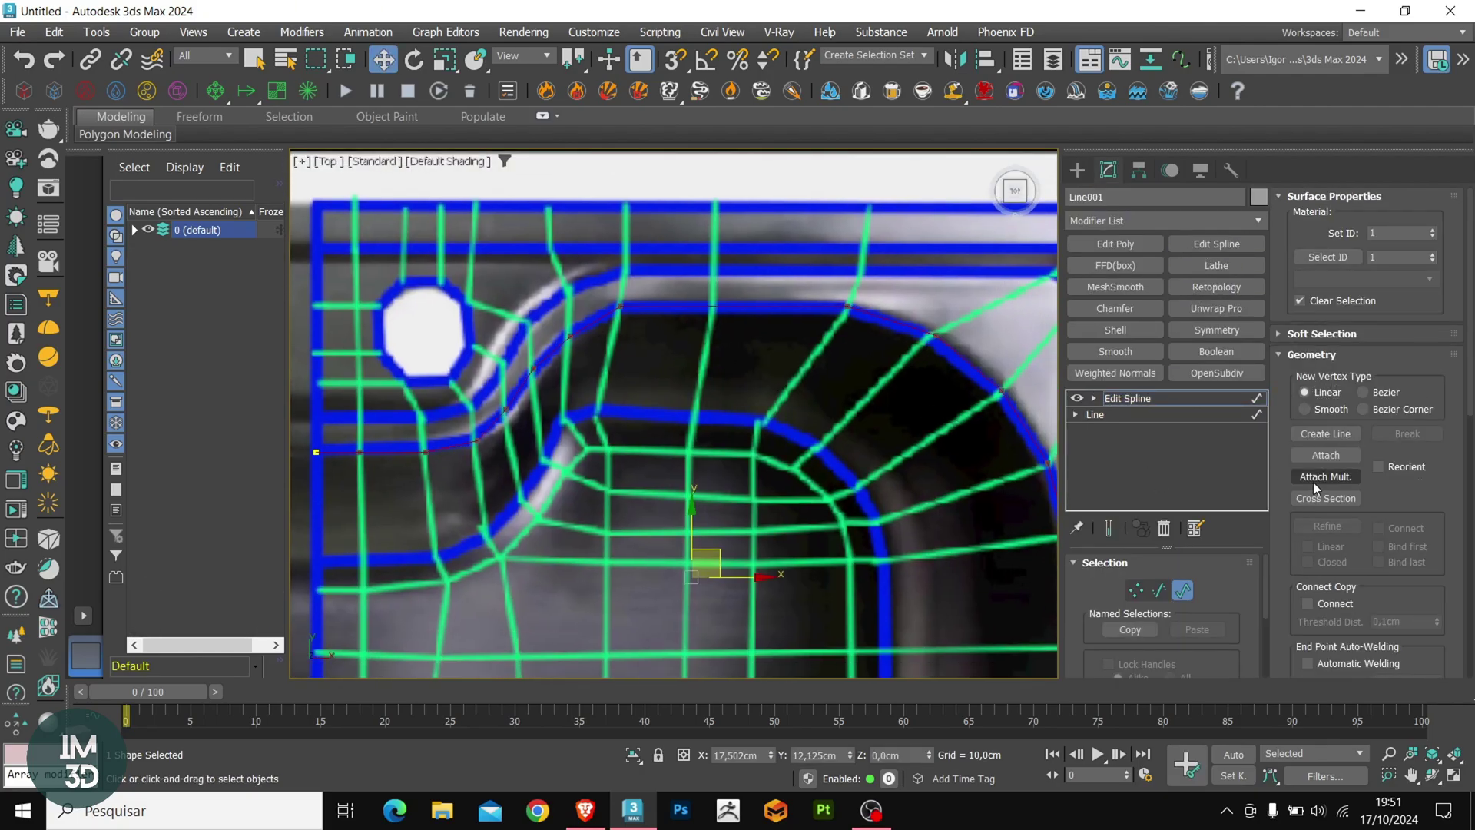
scroll(1314, 480, "down", 5)
left_click(1325, 513)
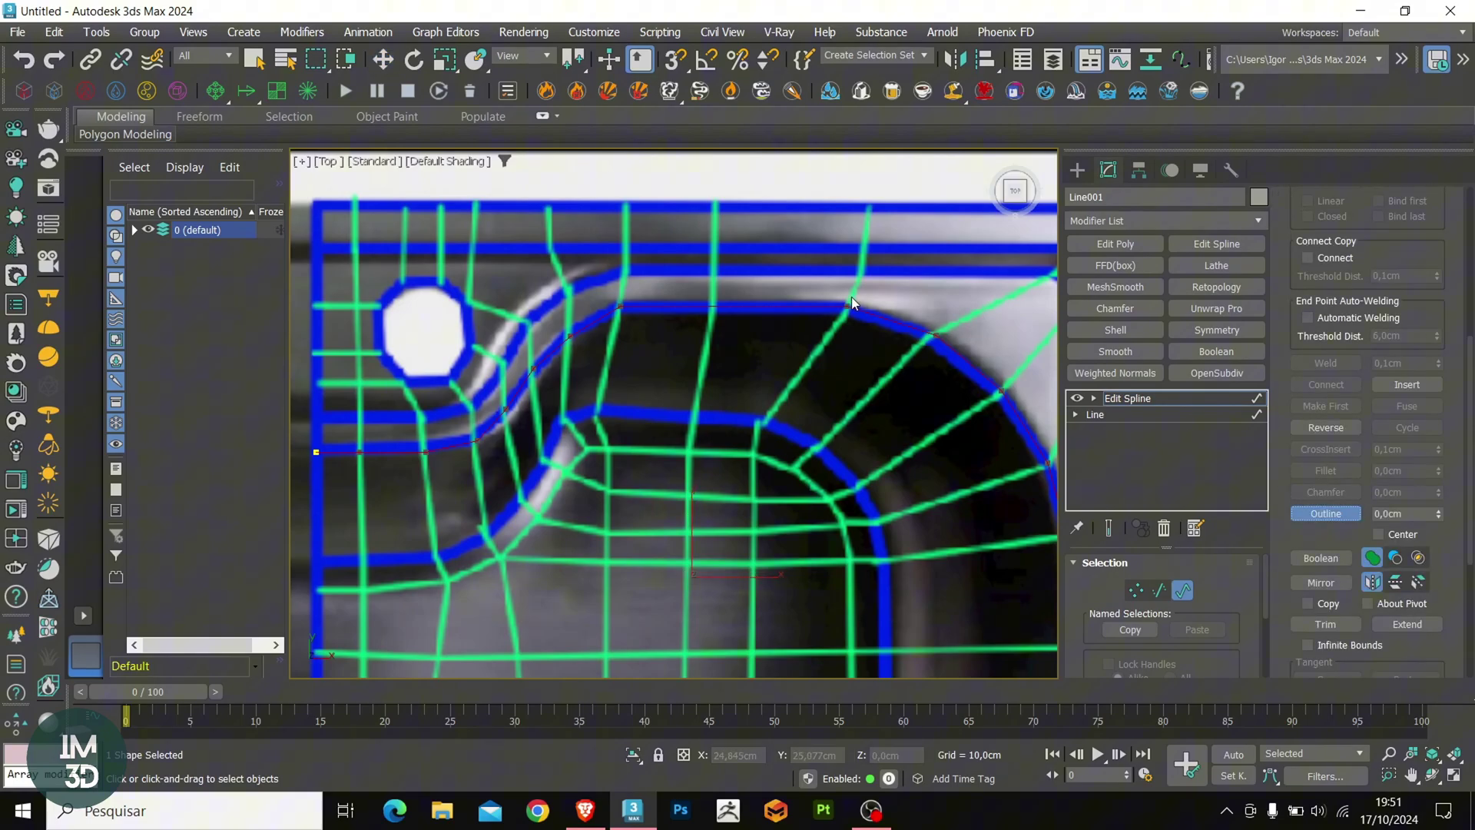
left_click_drag(829, 290, 825, 251)
key("1")
key("F3")
key("F3")
Step: Delete the two short segments that connect the outline to the original spline at both ends
middle_click_drag(549, 316, 676, 332)
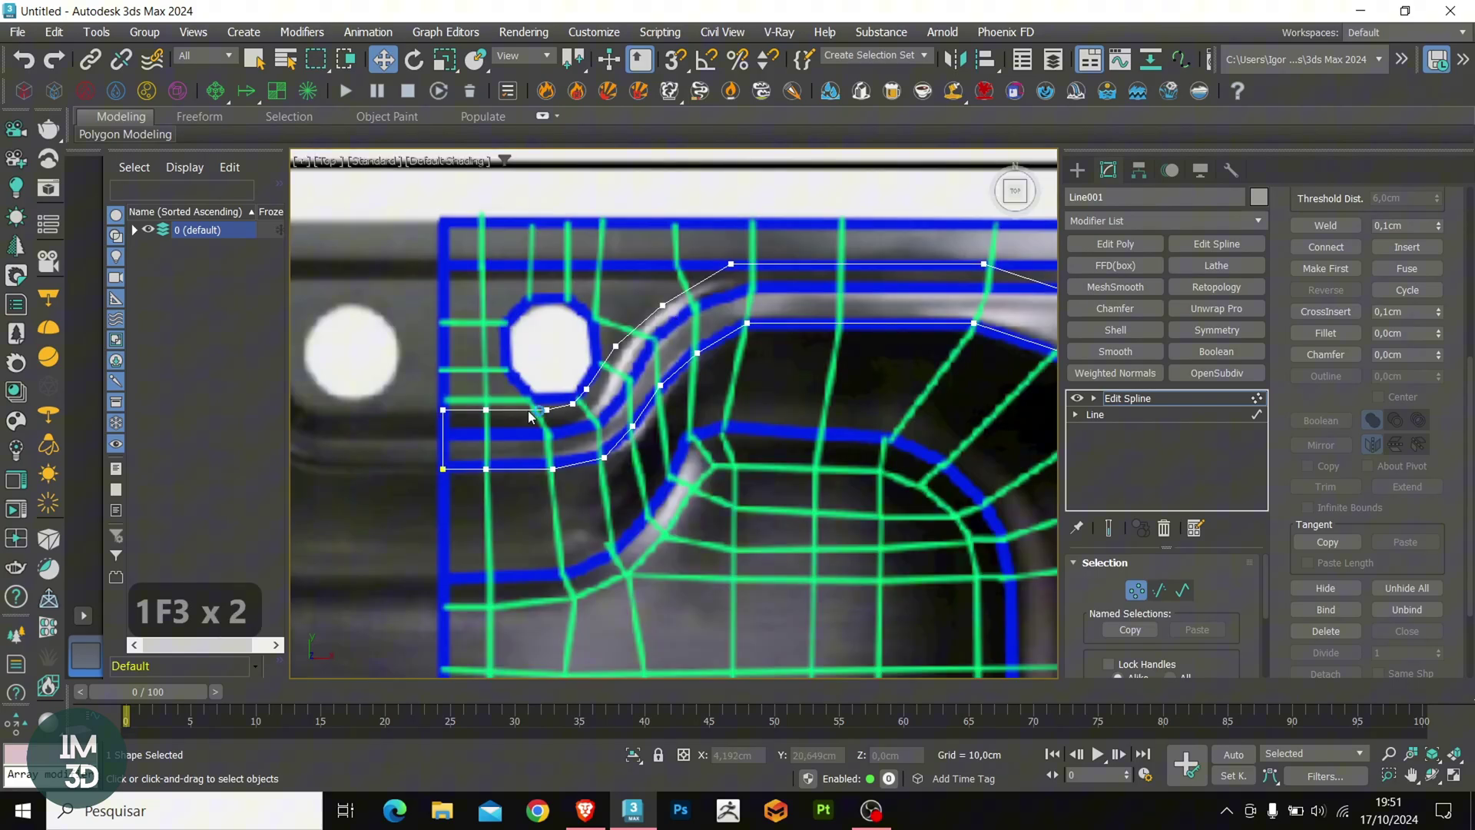
key("2")
key("Delete")
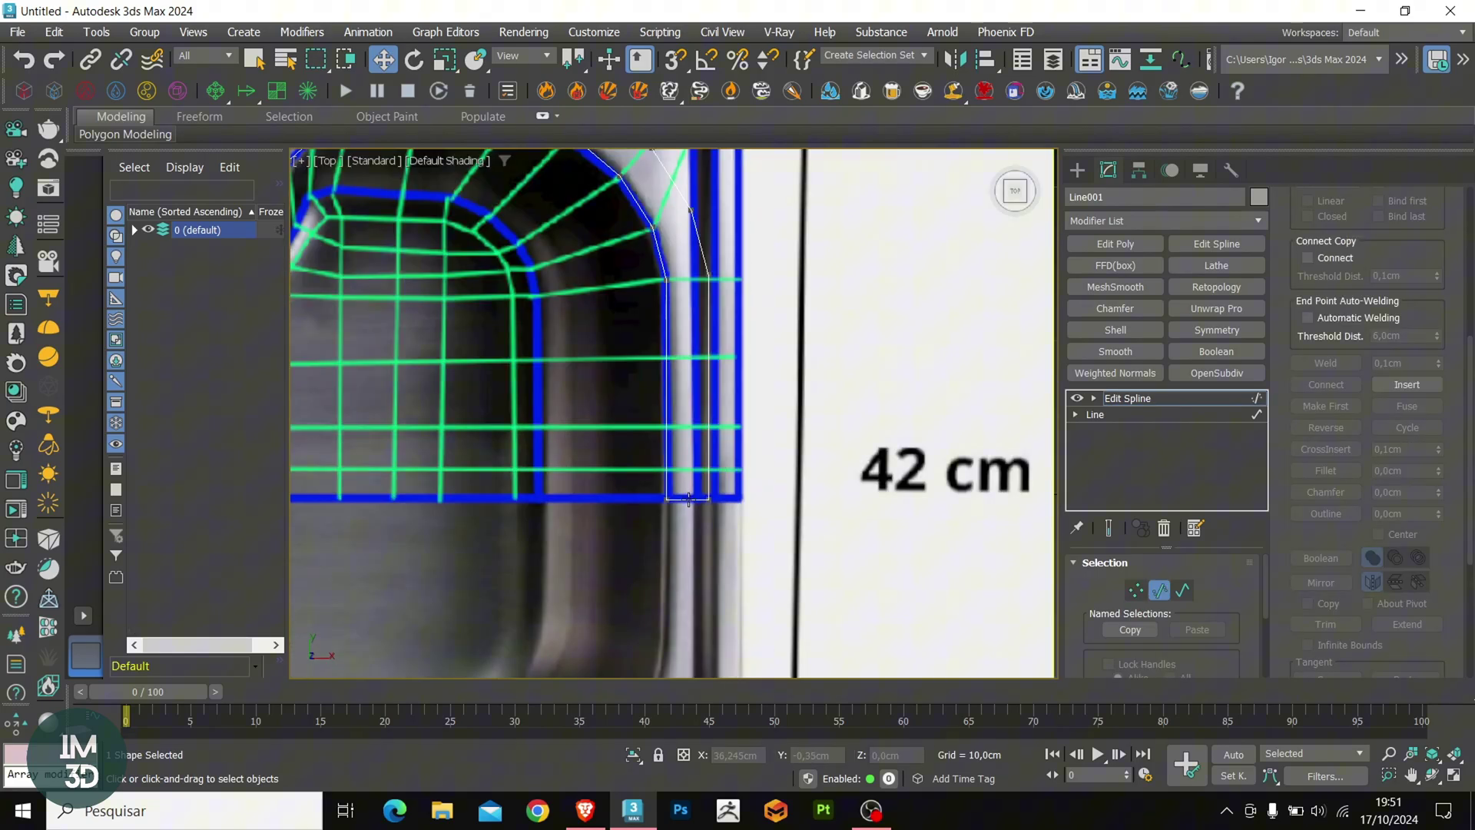
left_click(688, 500)
key("Delete")
Step: Move the vertices on the right side of the outlined spline onto the blue rim line
middle_click_drag(547, 287, 662, 476)
key("F3")
key("F3")
scroll(836, 378, "up", 3)
left_click_drag(841, 402, 771, 444)
middle_click_drag(768, 383, 769, 413)
key("1")
key("F3")
key("F3")
left_click_drag(774, 453, 836, 269)
left_click_drag(845, 461, 814, 578)
Step: Reposition the outlined spline's vertices around the rim's upper-right corner to follow the blue line and green guides
key("s")
middle_click_drag(725, 386, 725, 505)
key("F3")
left_click(702, 446)
key("F3")
left_click_drag(702, 446, 797, 326)
key("F3")
left_click(588, 350)
key("F3")
left_click_drag(588, 350, 608, 352)
Step: Snap the rim corner's upper vertex level with the neighbouring vertex on the top edge
left_click(750, 300)
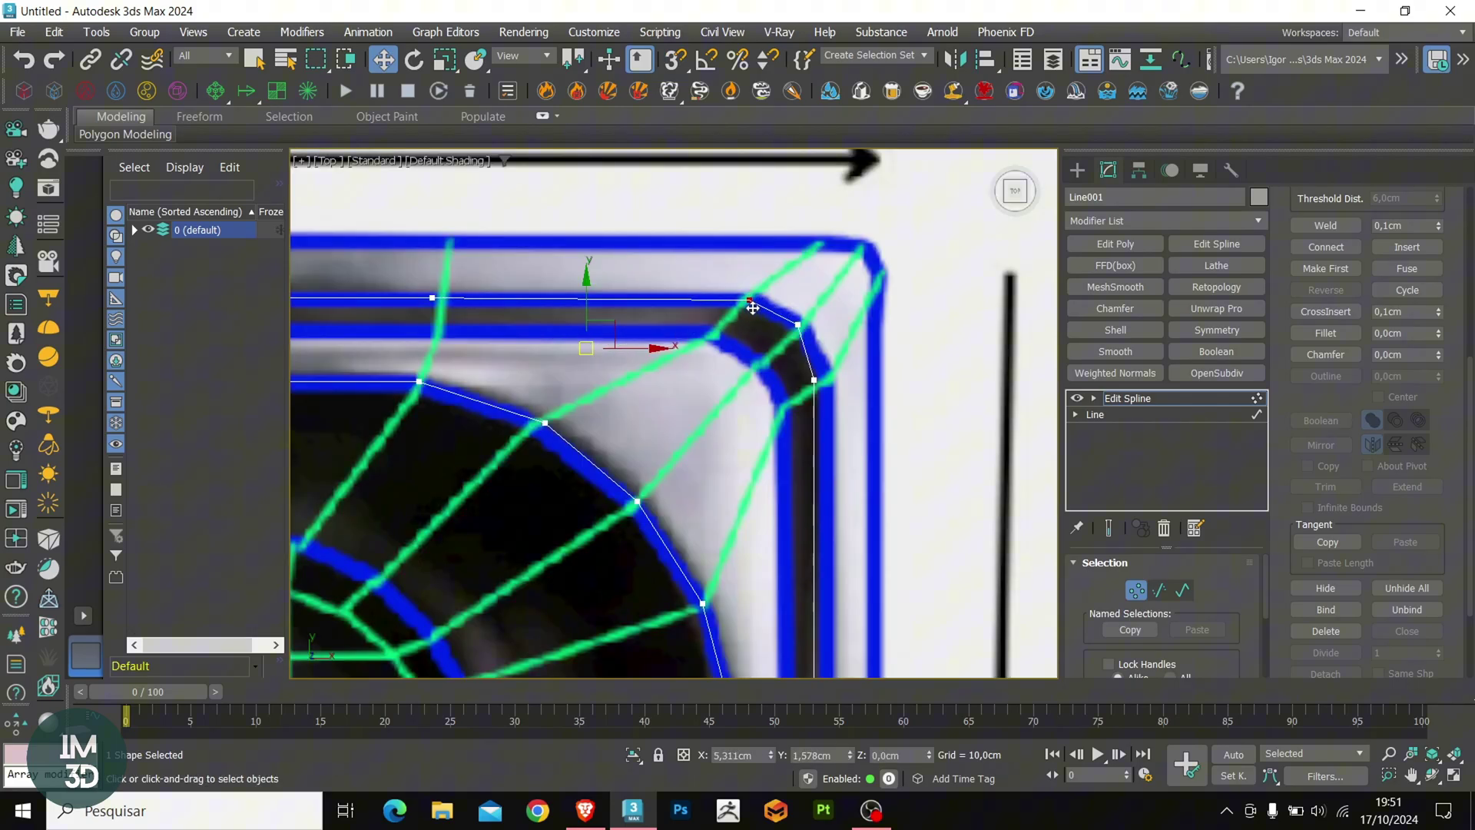
key("F3")
key("s")
left_click_drag(536, 273, 434, 299)
key("s")
key("F3")
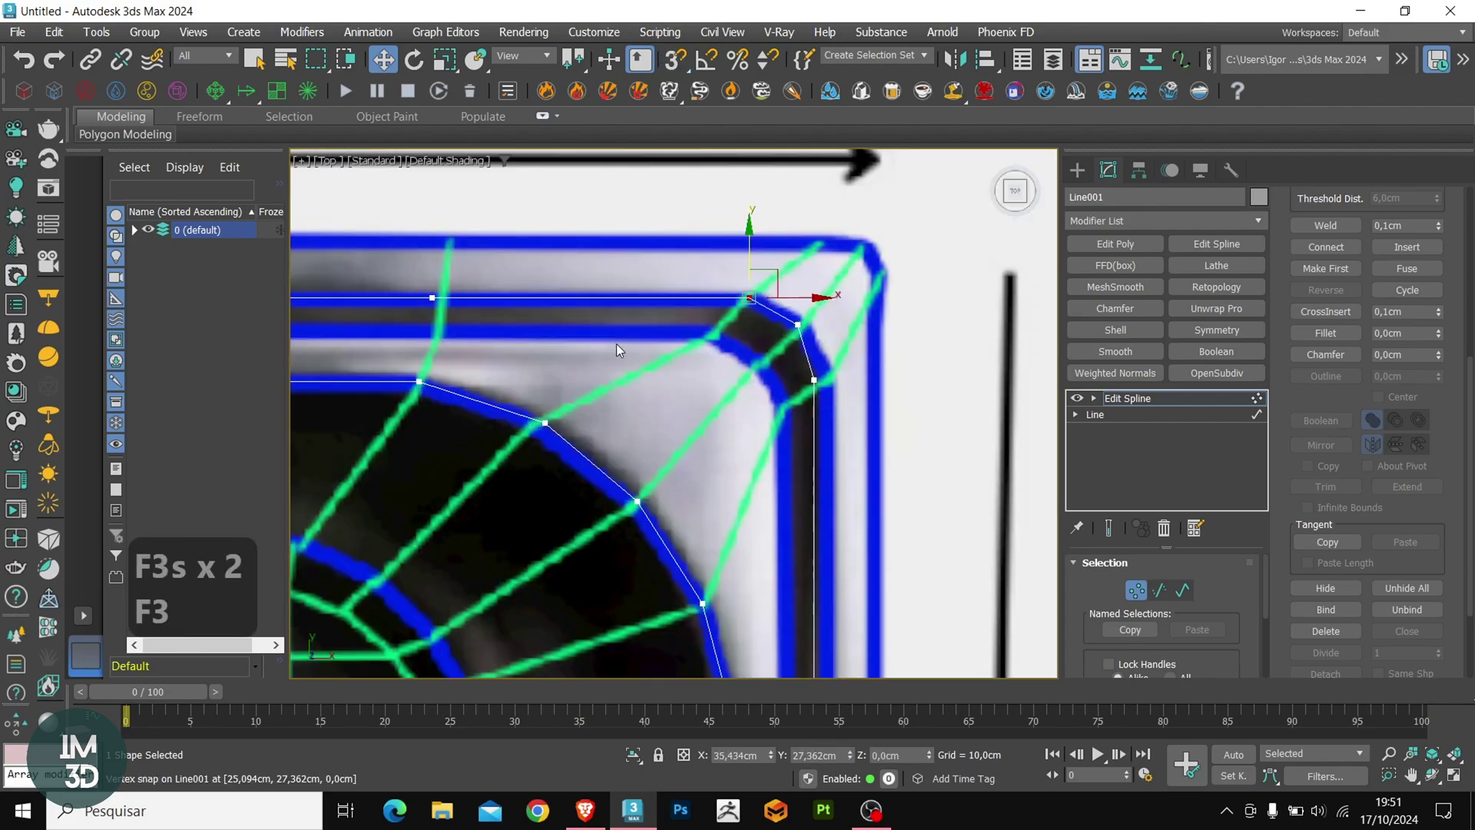
Step: Snap the rim spline's vertices along the tap-hole curve up to the height of its straight top edge
mouse_move(370, 309)
middle_mouse_down()
mouse_move(596, 335)
mouse_move(931, 326)
middle_mouse_up()
middle_click_drag(308, 343, 530, 318)
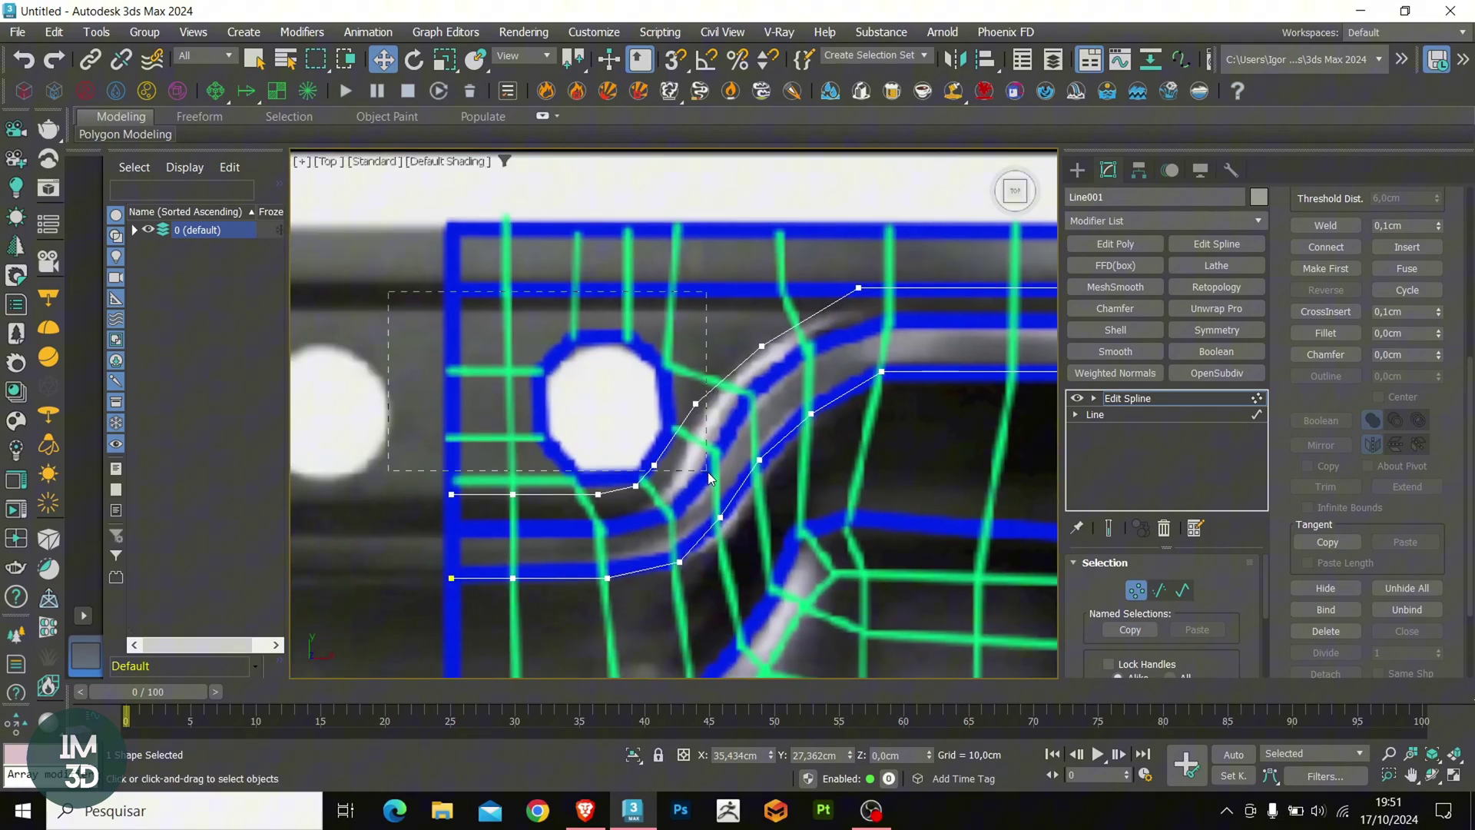
key("F3")
key("s")
left_click_drag(762, 309, 858, 288)
left_click(761, 288, "alt")
left_click_drag(694, 301, 737, 262)
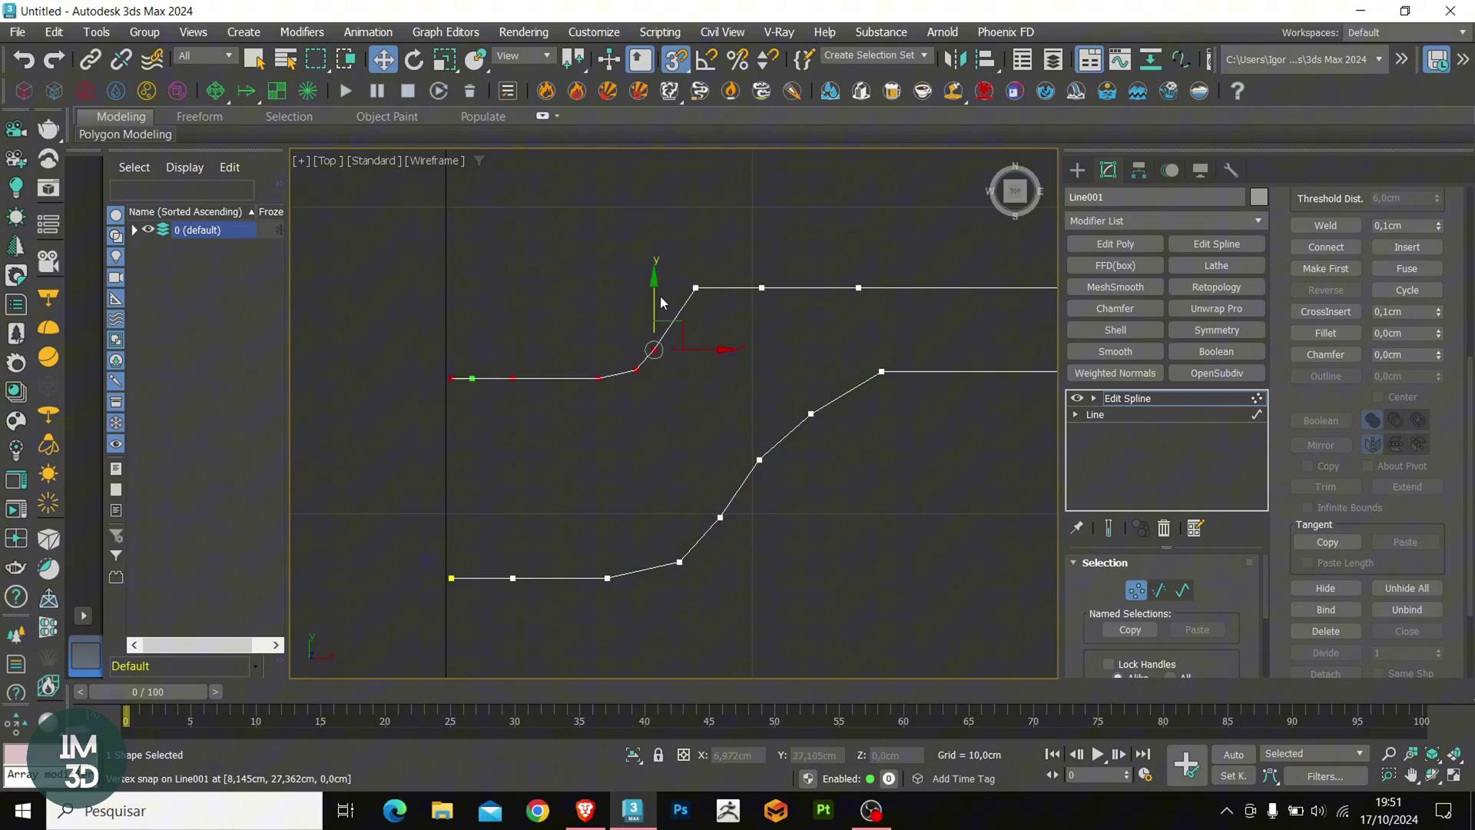
Step: Raise the remaining vertices near the vertical centre line to the rim's top edge with vertex snapping
scroll(651, 282, "up", 3)
left_click(673, 332, "alt")
scroll(672, 333, "down", 1)
left_click_drag(620, 360, 673, 333)
key("F3")
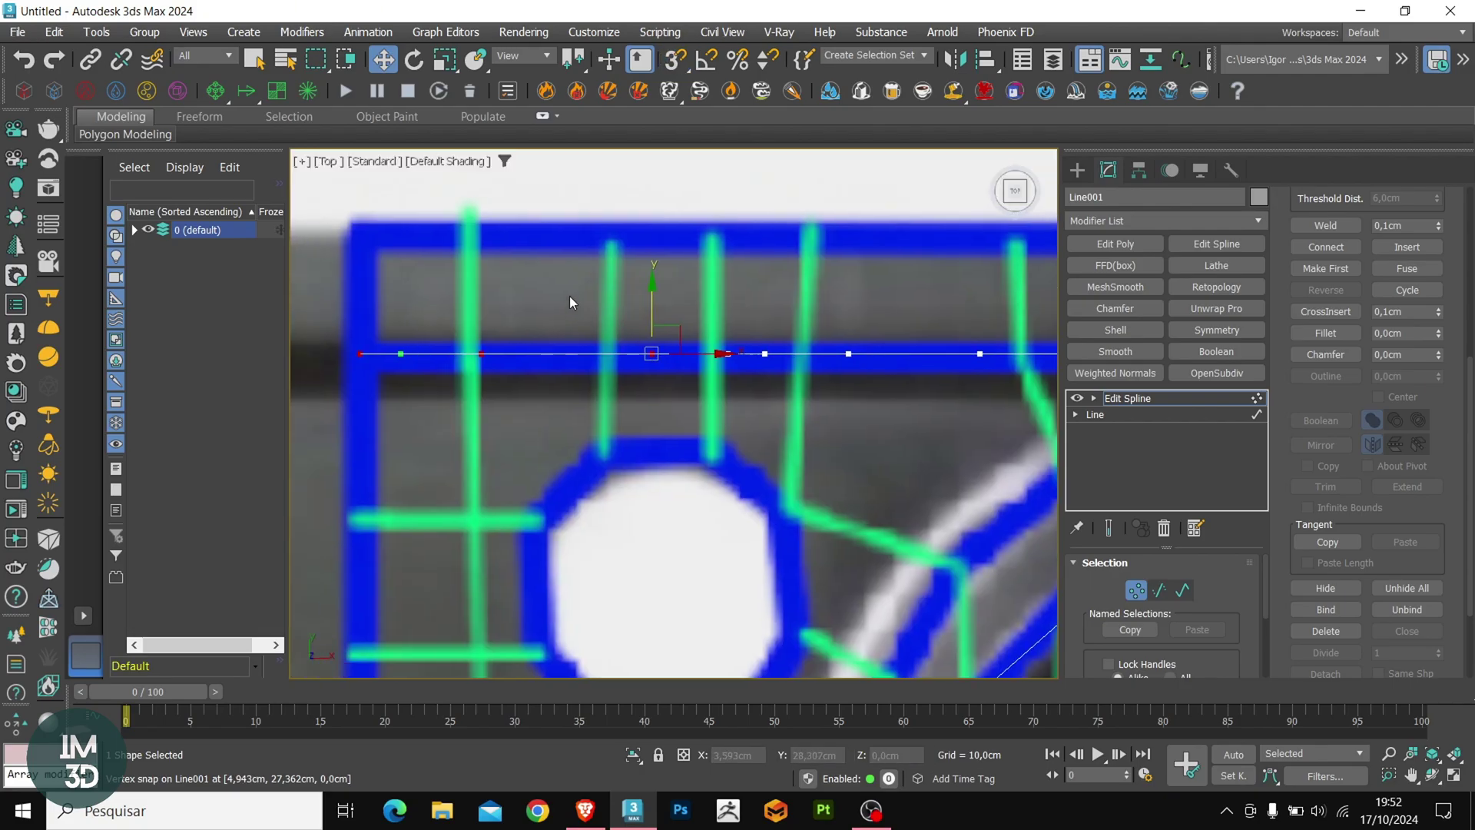
Step: Slide the rim's top-edge vertices near the vertical centre line and above the tap hole onto their green lines
left_click(555, 315)
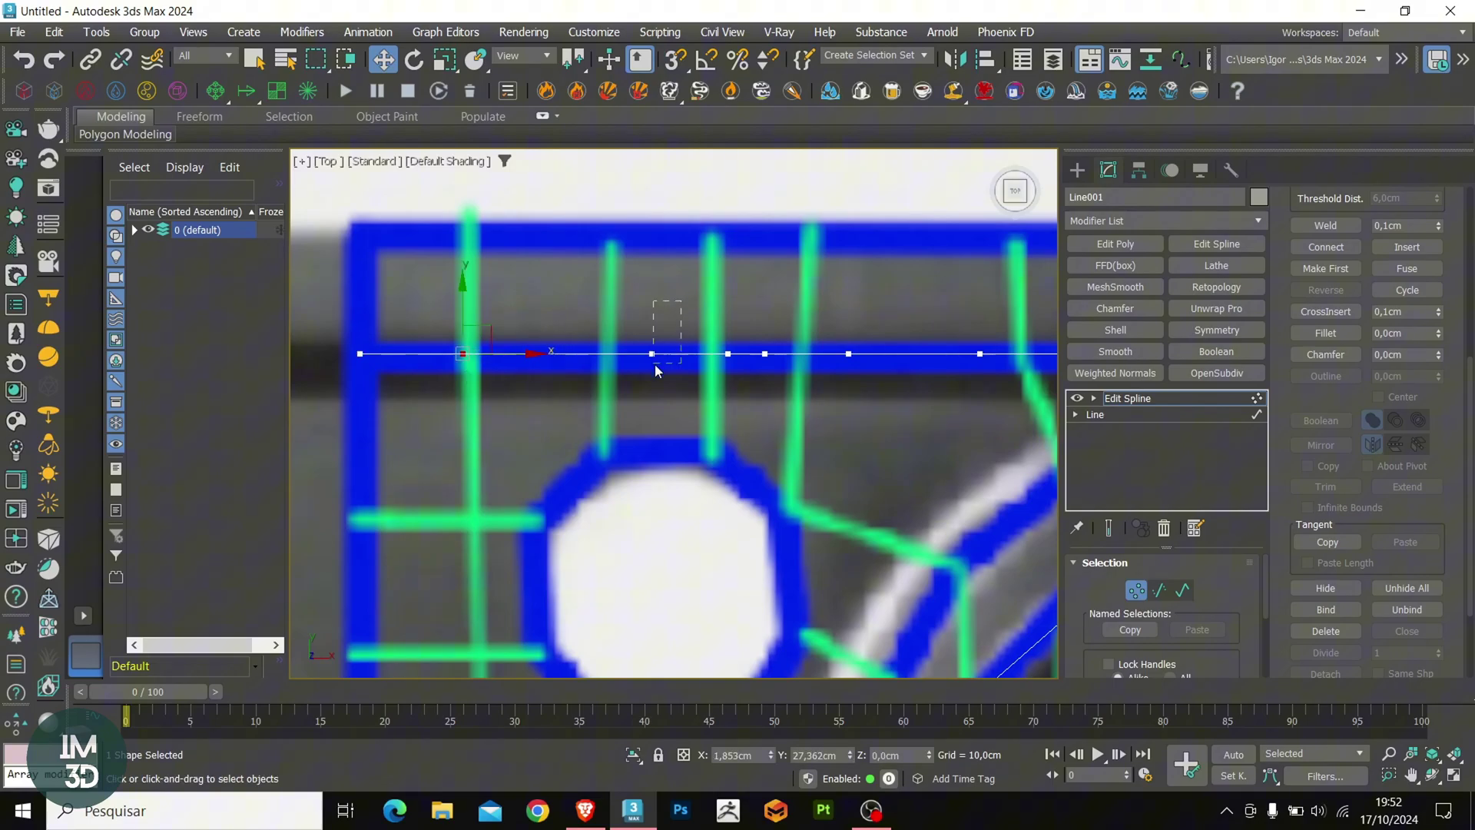
left_click(752, 381)
scroll(890, 407, "down", 2)
middle_click_drag(890, 408, 601, 393)
Step: Slide the top-edge vertices beyond the tap hole toward their green lines and check the spacing against the reference
key("F3")
left_click(800, 357)
key("F3")
left_click_drag(837, 355, 873, 355)
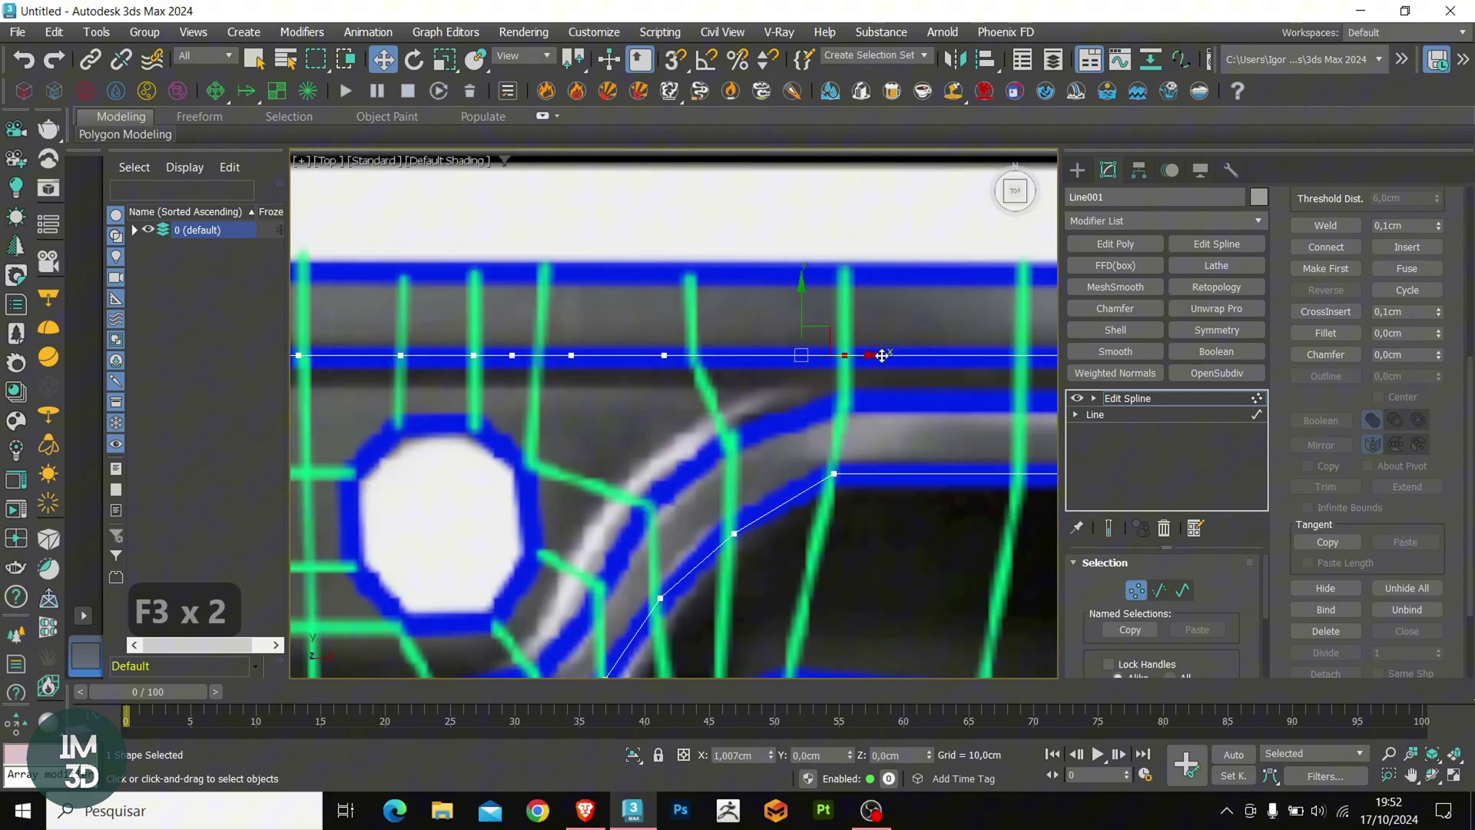
left_click(666, 357)
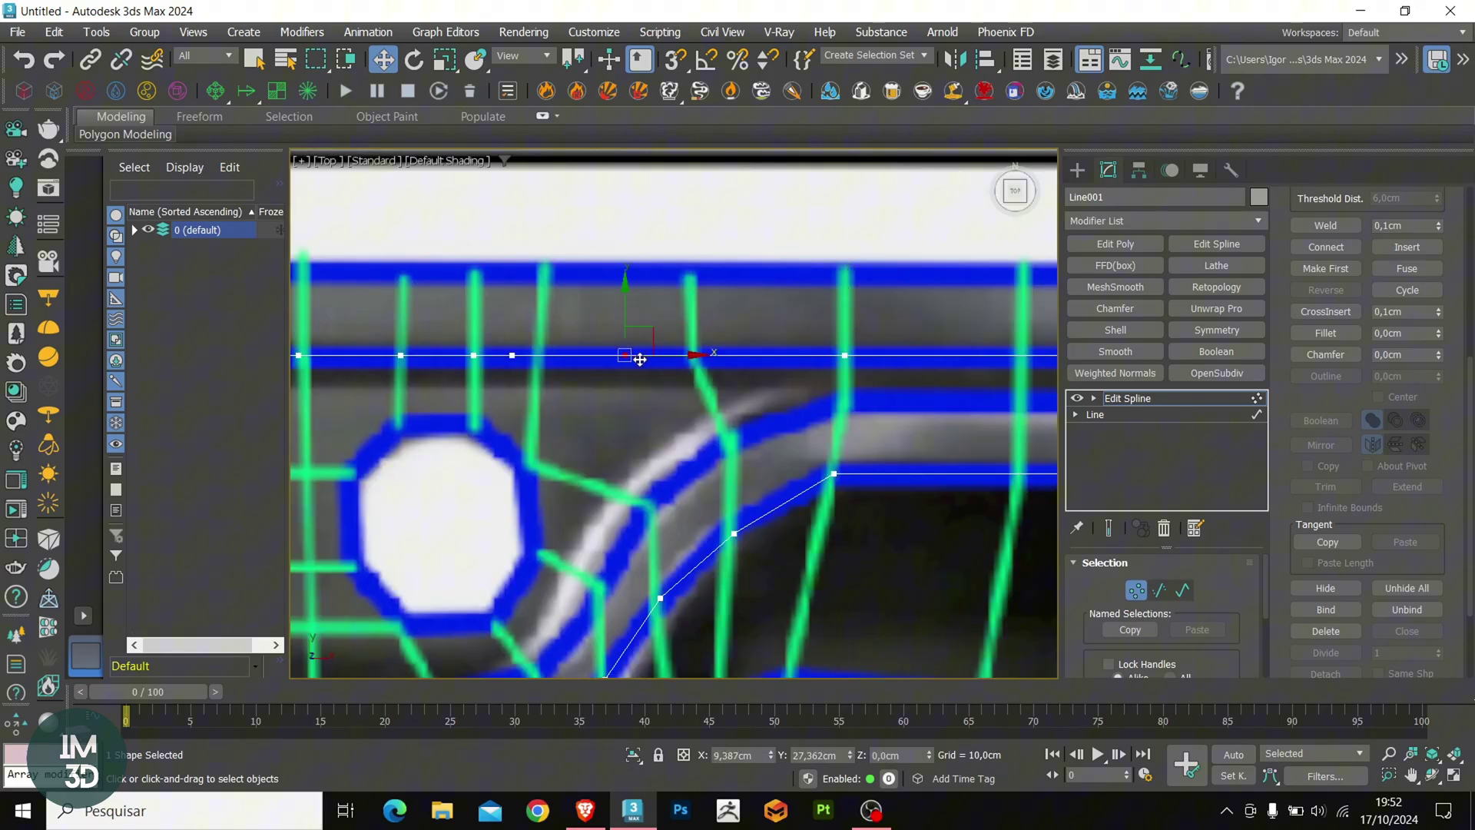
scroll(773, 381, "down", 4)
key("F3")
key("F3")
key("F3")
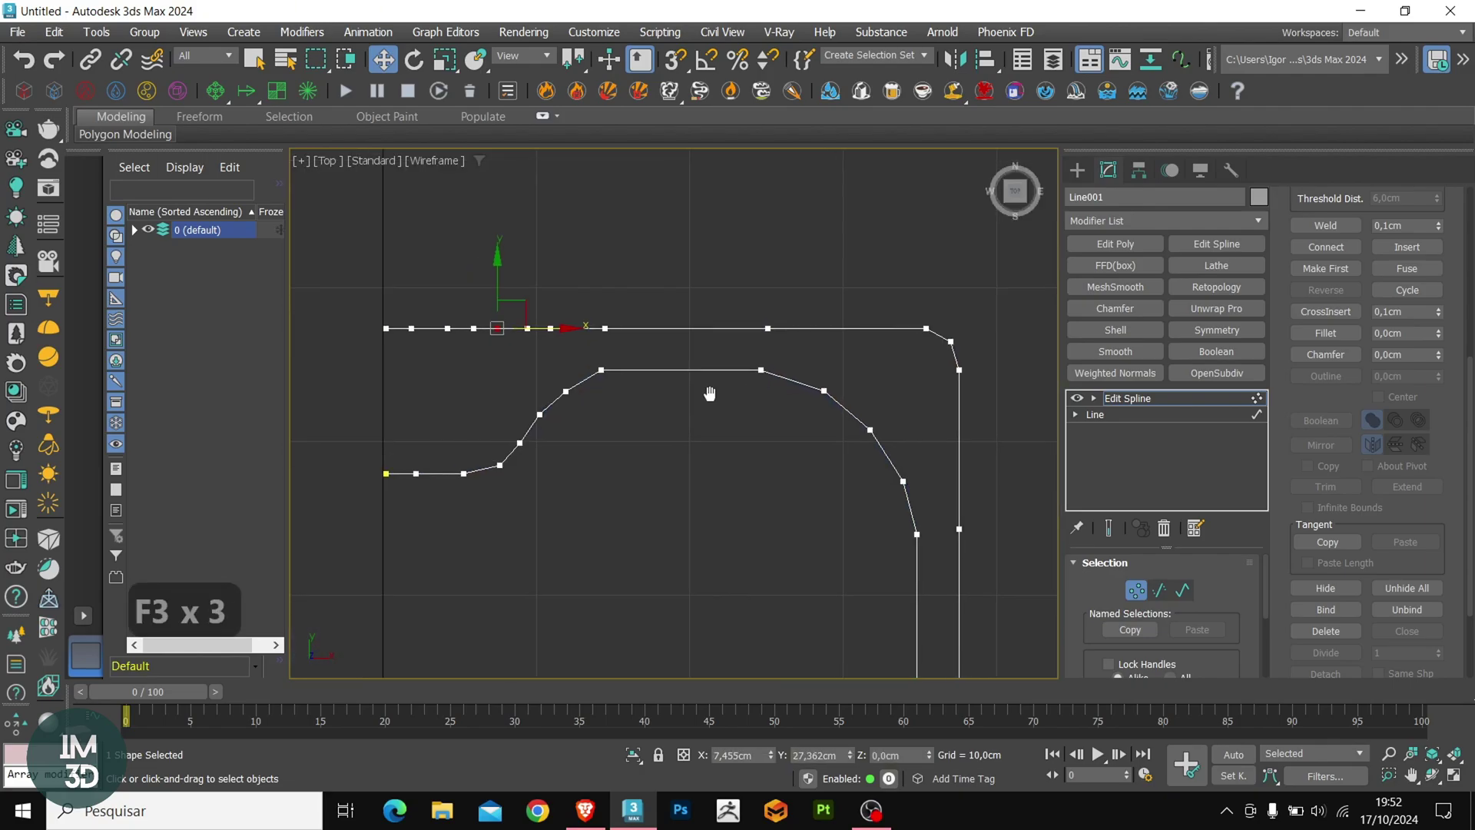
key("F3")
key("F3")
key("F3")
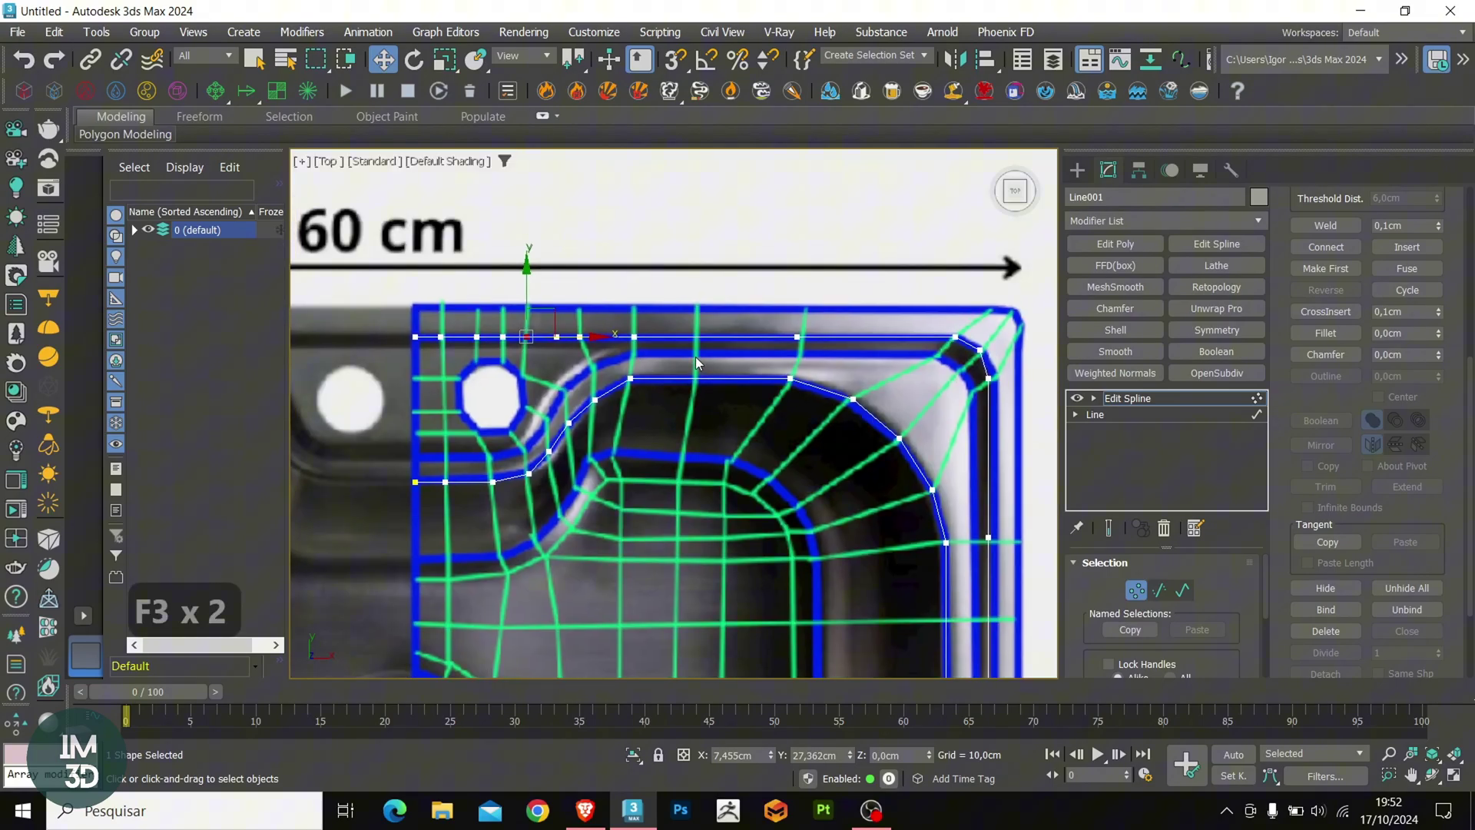
Step: Outline the rim spline outward to the sink's outermost blue edge
key("3")
key("F3")
scroll(804, 382, "down", 2)
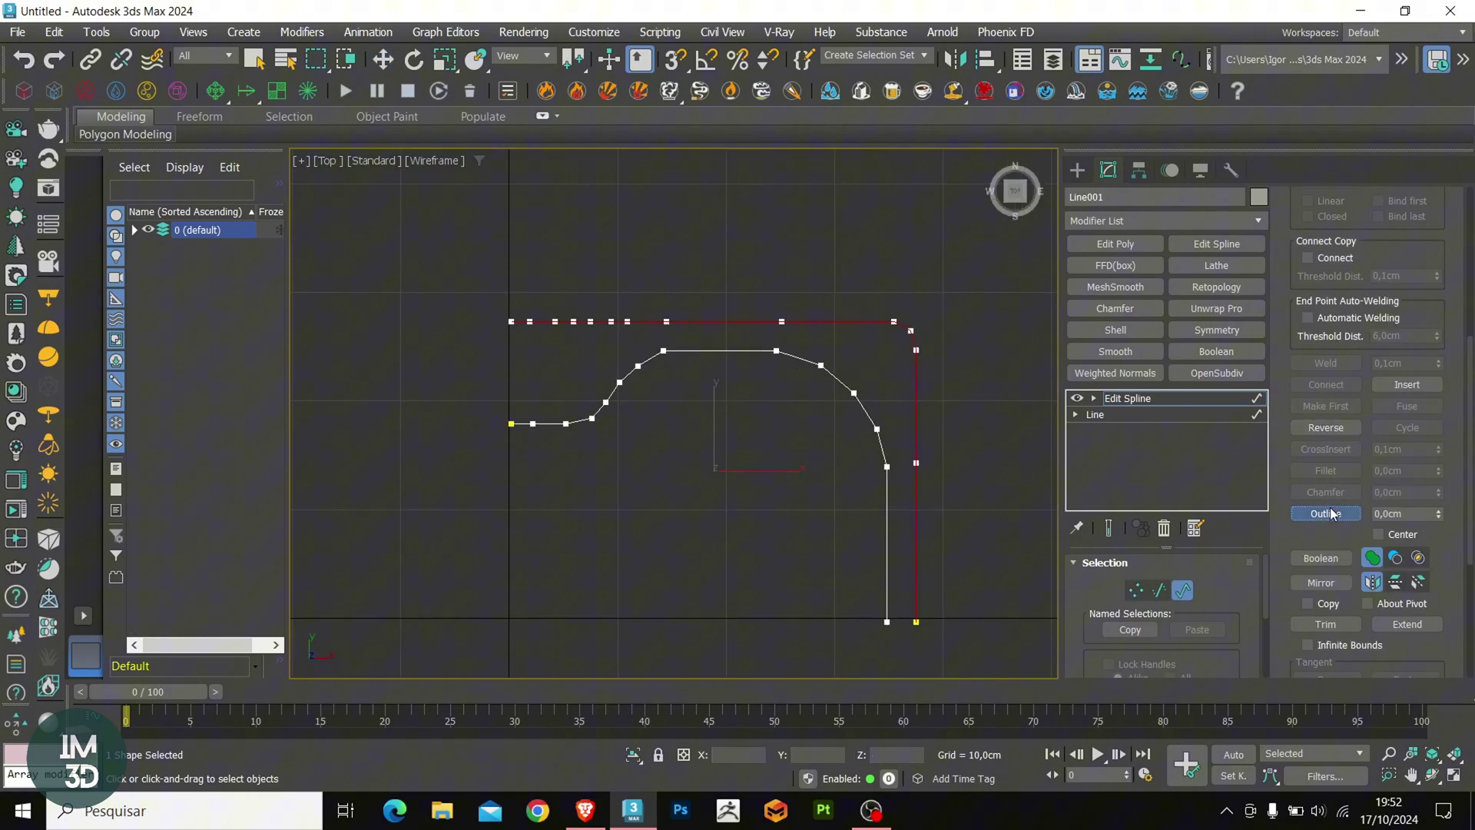
key("F3")
scroll(845, 321, "up", 2)
mouse_move(843, 320)
left_mouse_down()
mouse_move(839, 301)
mouse_move(832, 350)
left_mouse_up()
Step: Delete the connecting end segments between the rim spline and its new outer outline
key("2")
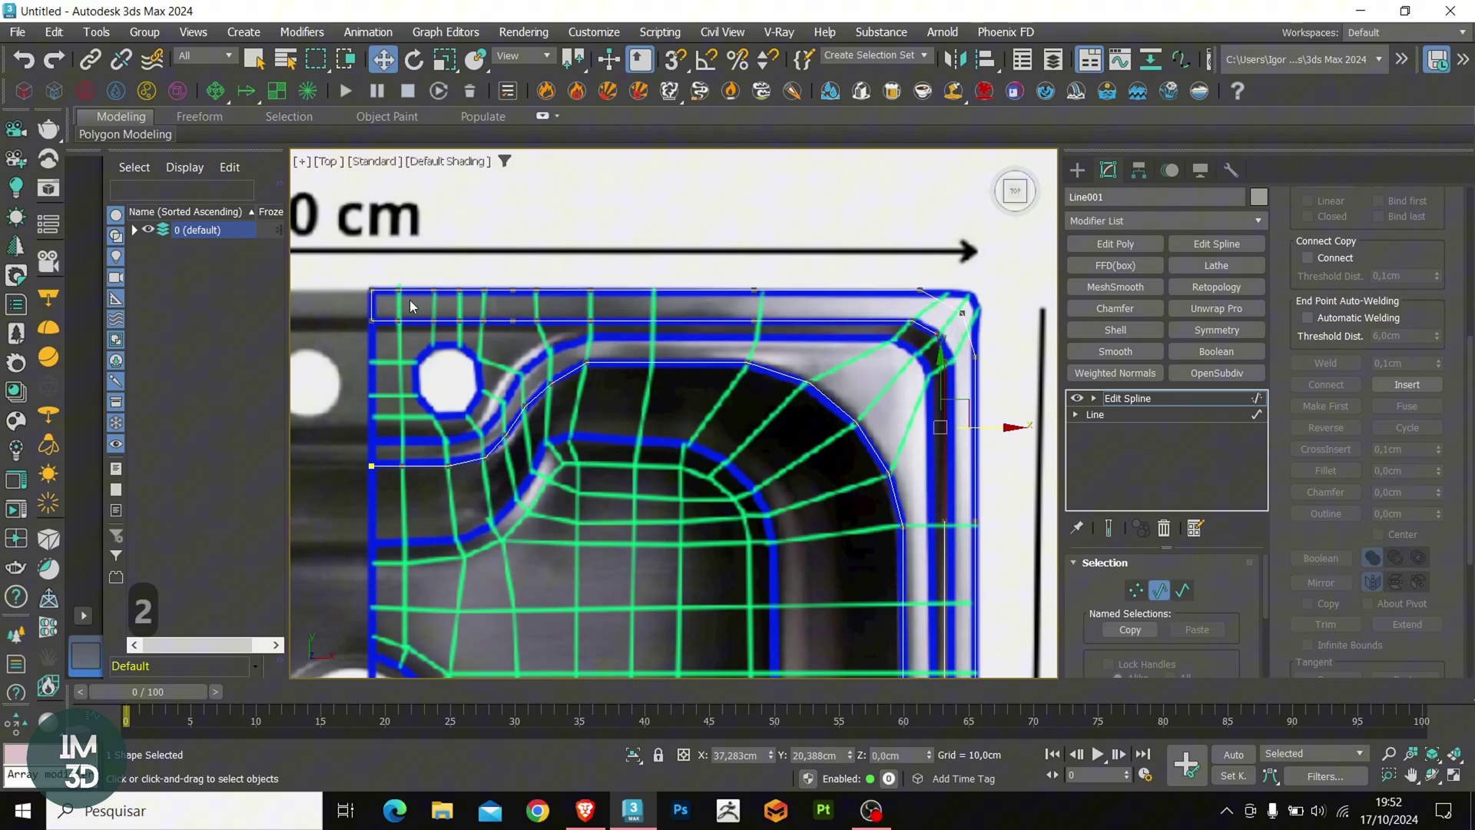
key("F3")
left_click_drag(389, 307, 333, 309)
key("Delete")
middle_click_drag(774, 448, 716, 295)
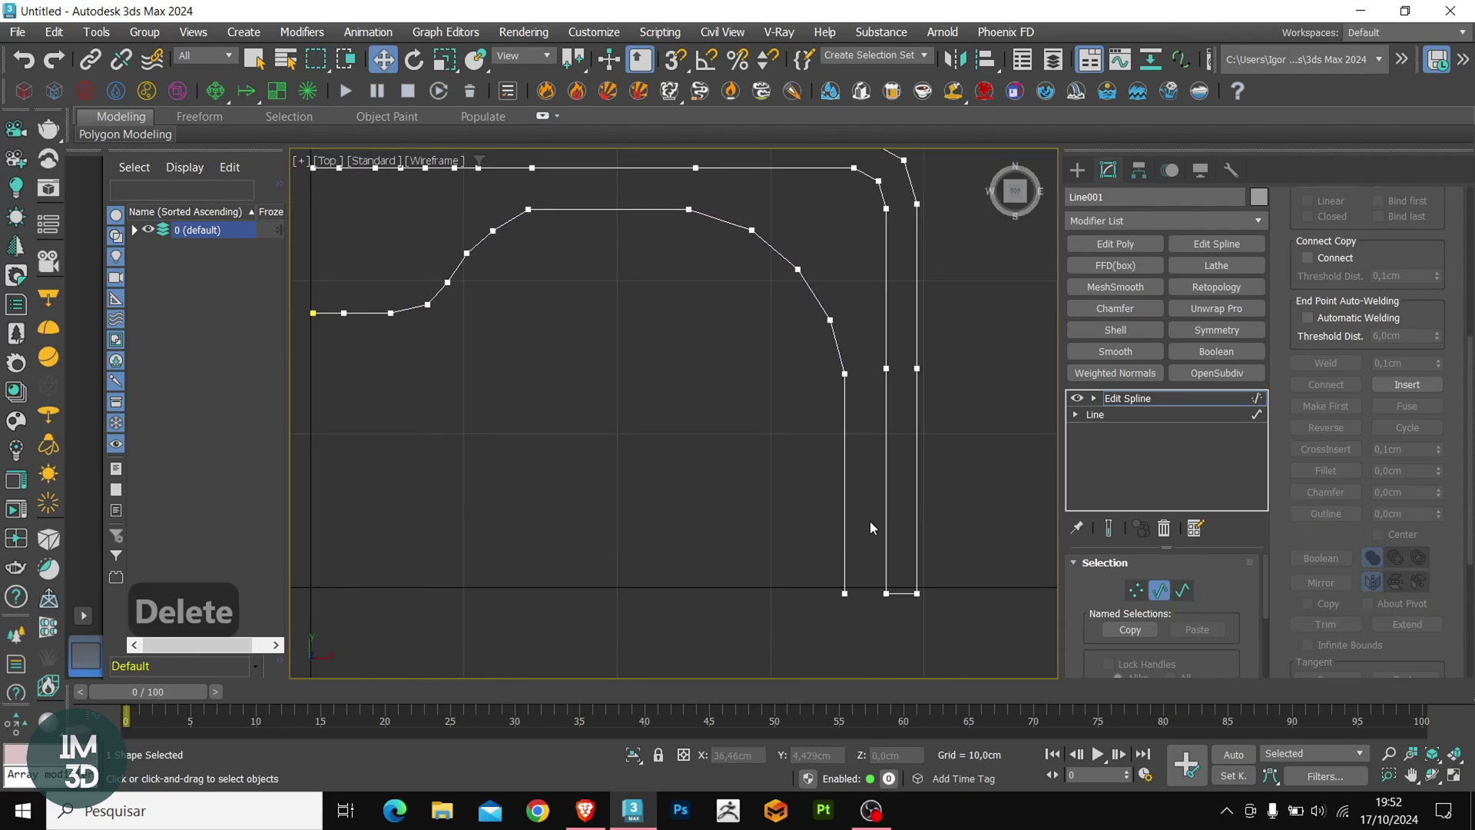
left_click_drag(898, 572, 902, 611)
key("Delete")
Step: Adjust the outermost spline's vertices at the sink's upper-right corner to match the reference and review the top edge
middle_click_drag(902, 418, 892, 481)
key("F3")
scroll(887, 315, "up", 4)
middle_click_drag(940, 368, 886, 319)
key("F3")
key("1")
key("F3")
left_click(906, 383)
left_click(870, 261)
left_click(751, 193)
scroll(879, 195, "down", 10)
key("F3")
key("F3")
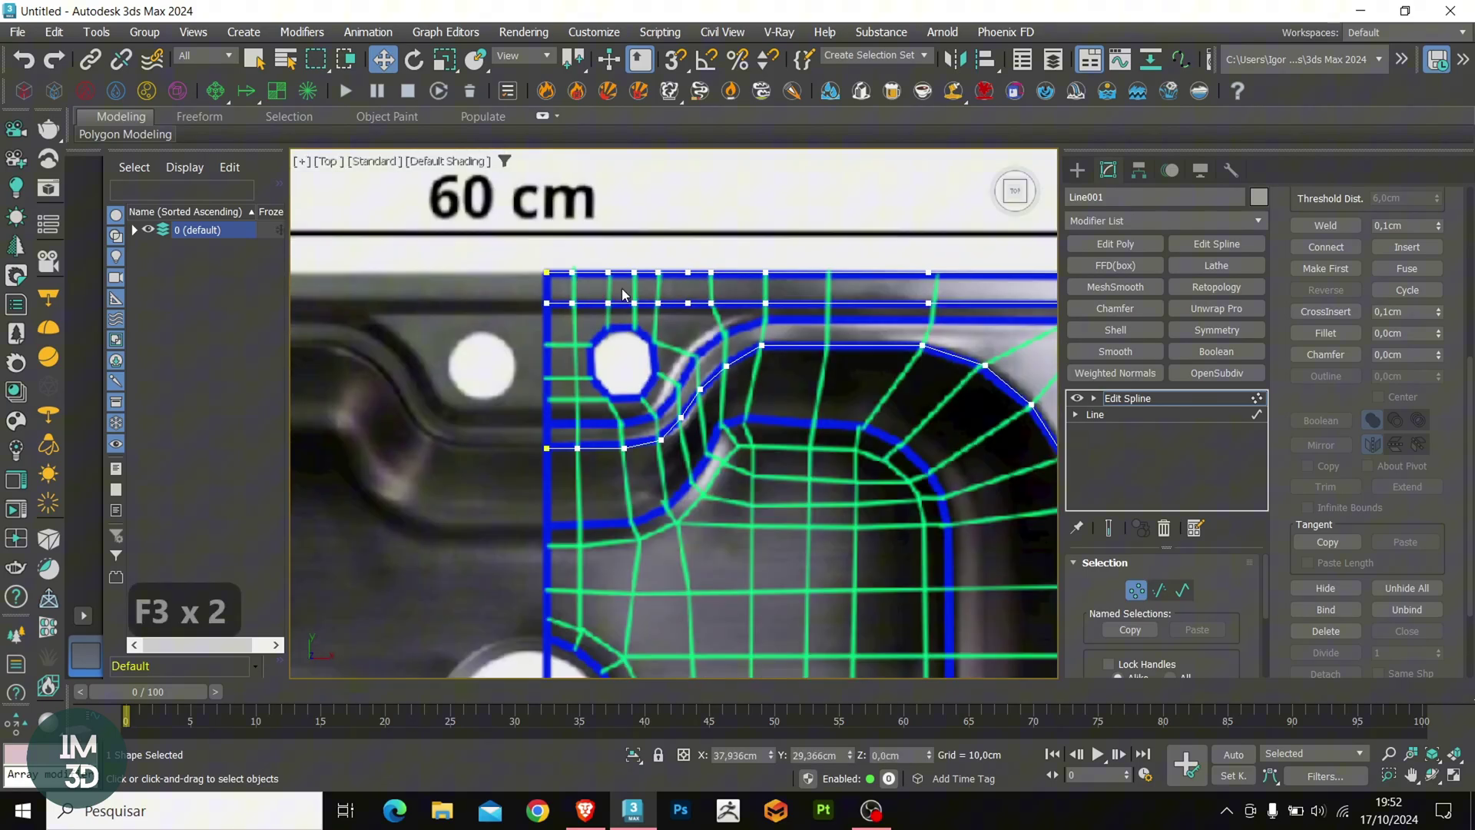
Step: Finish editing the spline vertices and raise the whole spline object to a Z height of 19 cm
key("F3")
key("F3")
key("1")
key("F3")
key("F3")
scroll(751, 369, "down", 5)
mouse_move(749, 384)
middle_mouse_down("alt")
mouse_move(764, 355)
mouse_move(779, 392)
middle_mouse_up("alt")
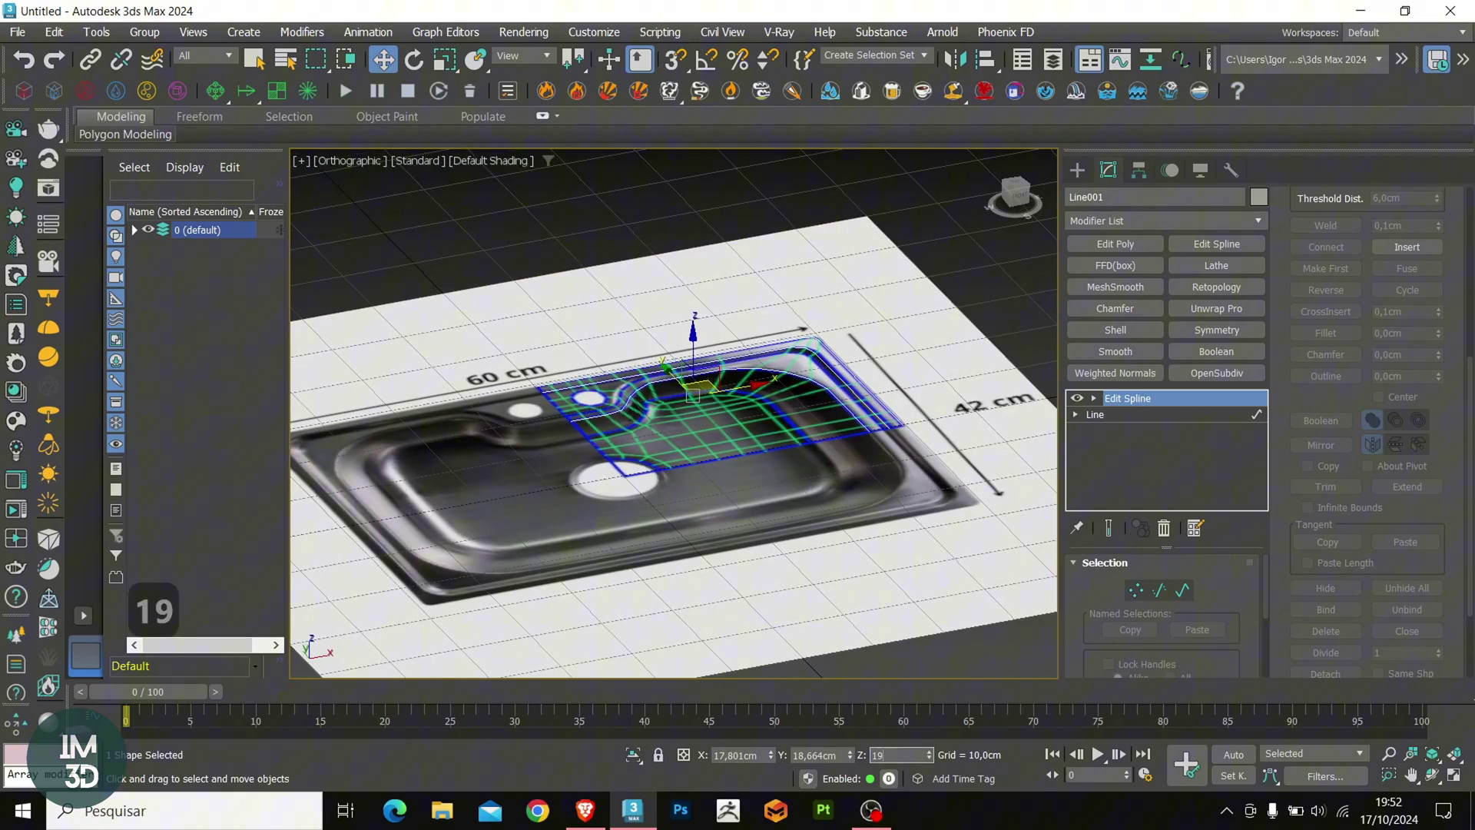
key("Return")
Step: Copy the innermost spline downward and place the copy at a Z height of 1 cm
middle_click_drag(729, 253, 735, 316)
middle_click_drag(735, 317, 743, 276, "alt")
scroll(726, 308, "up", 6)
key("F3")
key("F3")
scroll(745, 312, "down", 2)
key("3")
left_click(760, 302)
left_click_drag(693, 282, 693, 341, "shift")
key("F3")
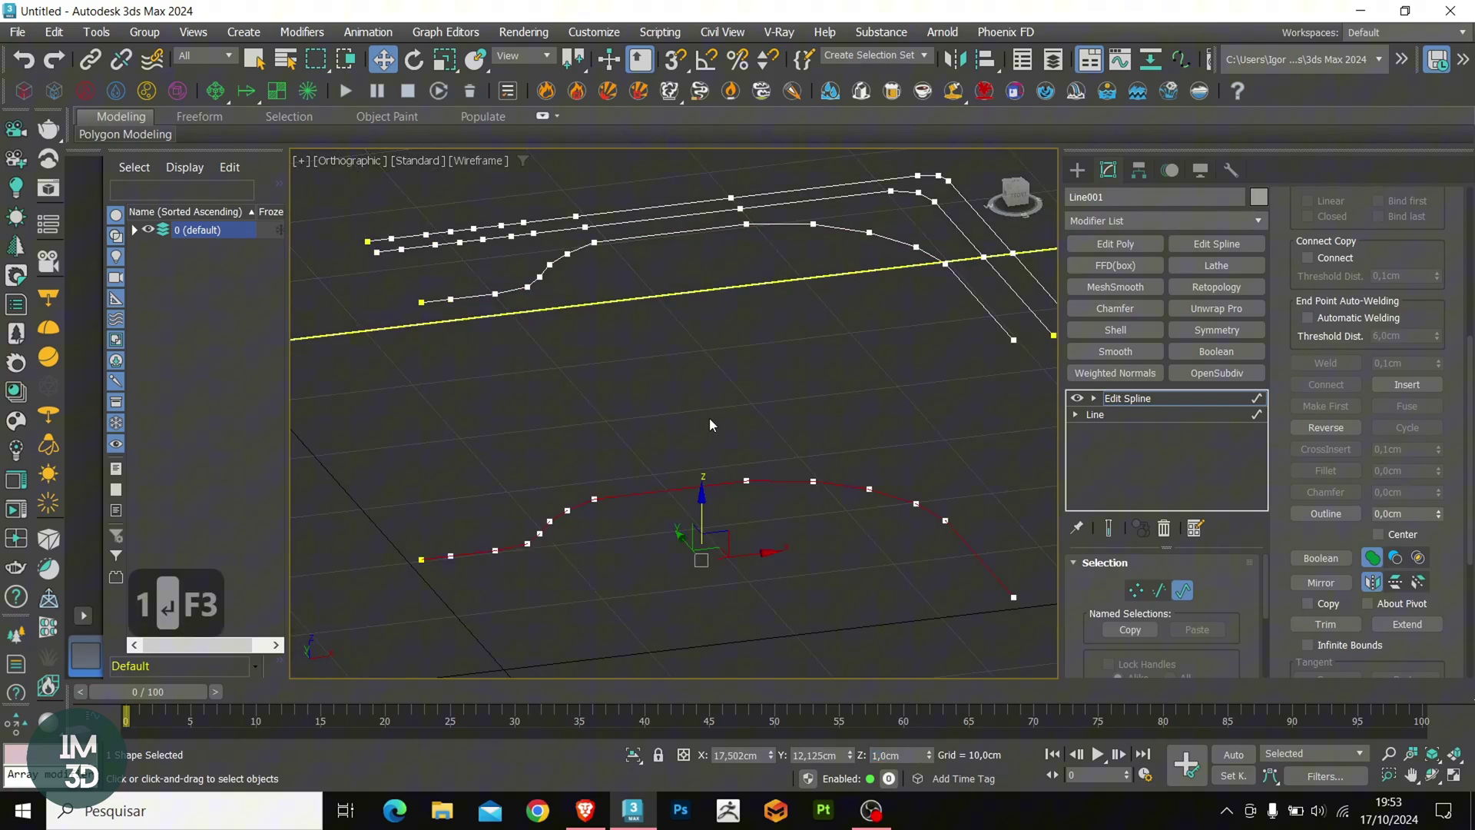
Step: Isolate the spline object and convert all of its vertices to Corner type
key("alt+q")
key("1")
key("ctrl+a")
right_click(730, 365)
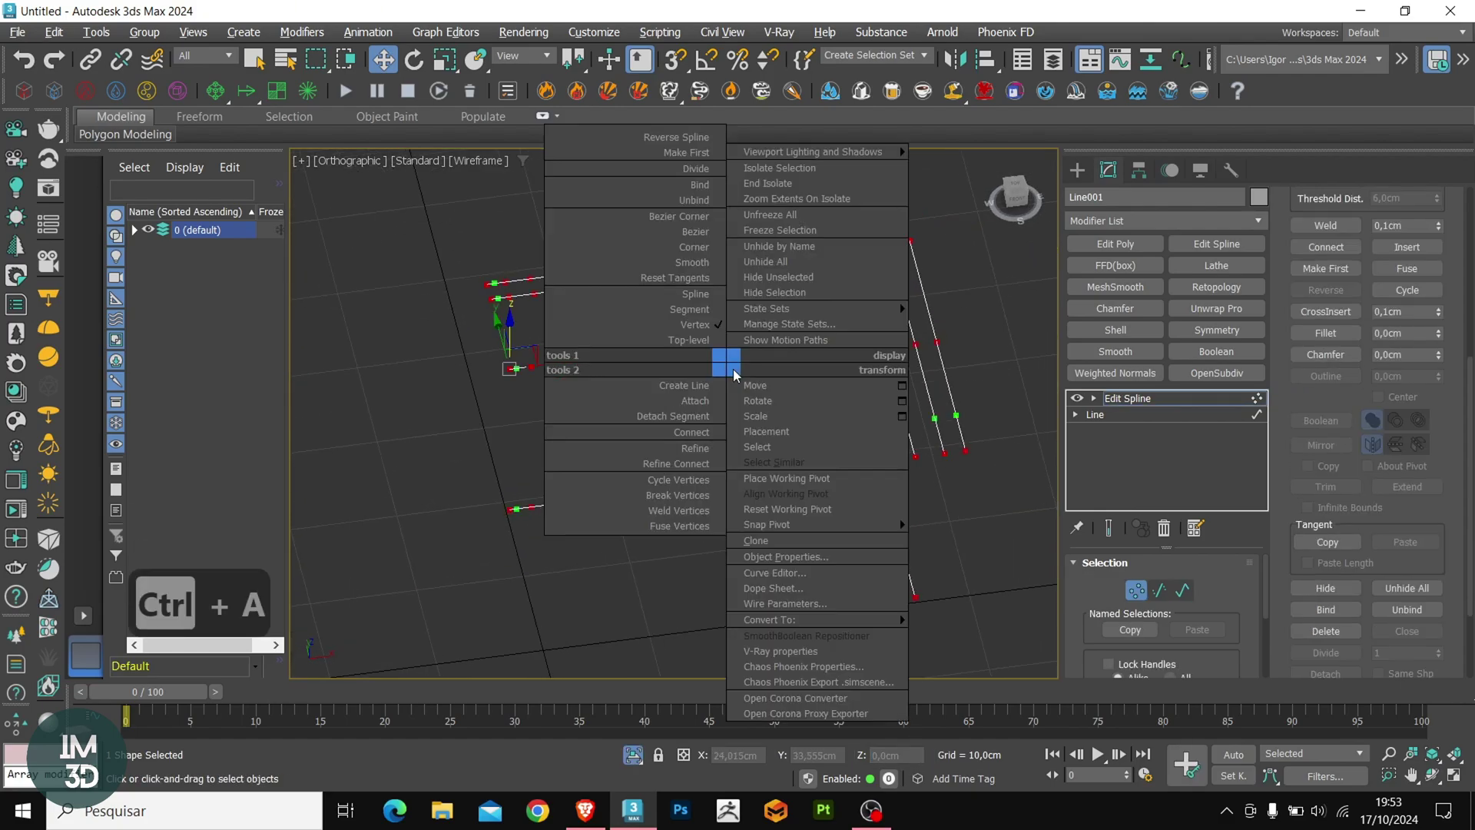
left_click(638, 256)
Step: Make the middle rim spline's end vertex on the tap-hole side its first vertex, matching the other splines
left_click(544, 323)
scroll(537, 321, "up", 3)
left_click(442, 277)
scroll(461, 310, "down", 3)
scroll(1294, 385, "up", 3)
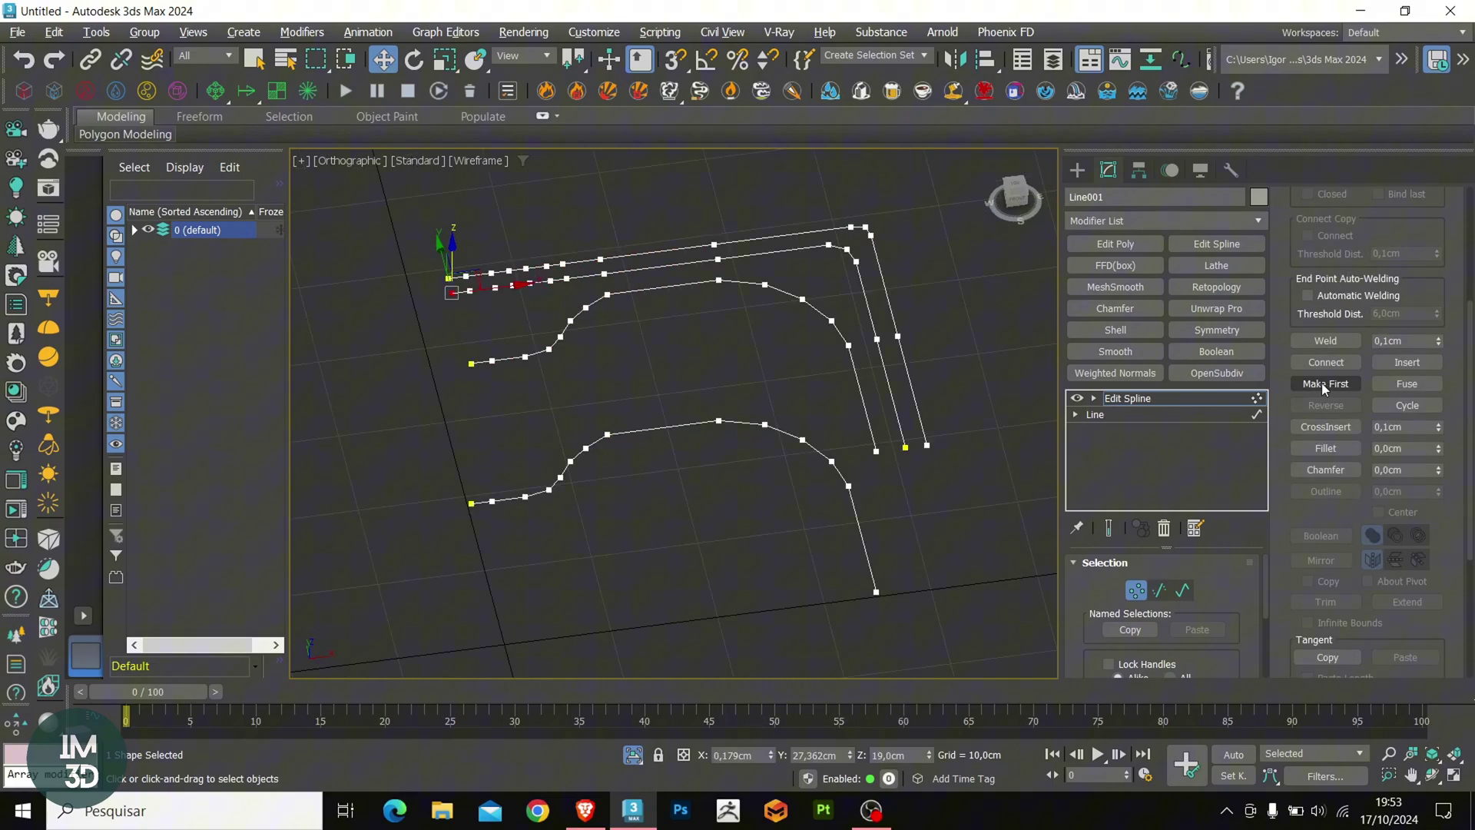
left_click(1323, 383)
key("1")
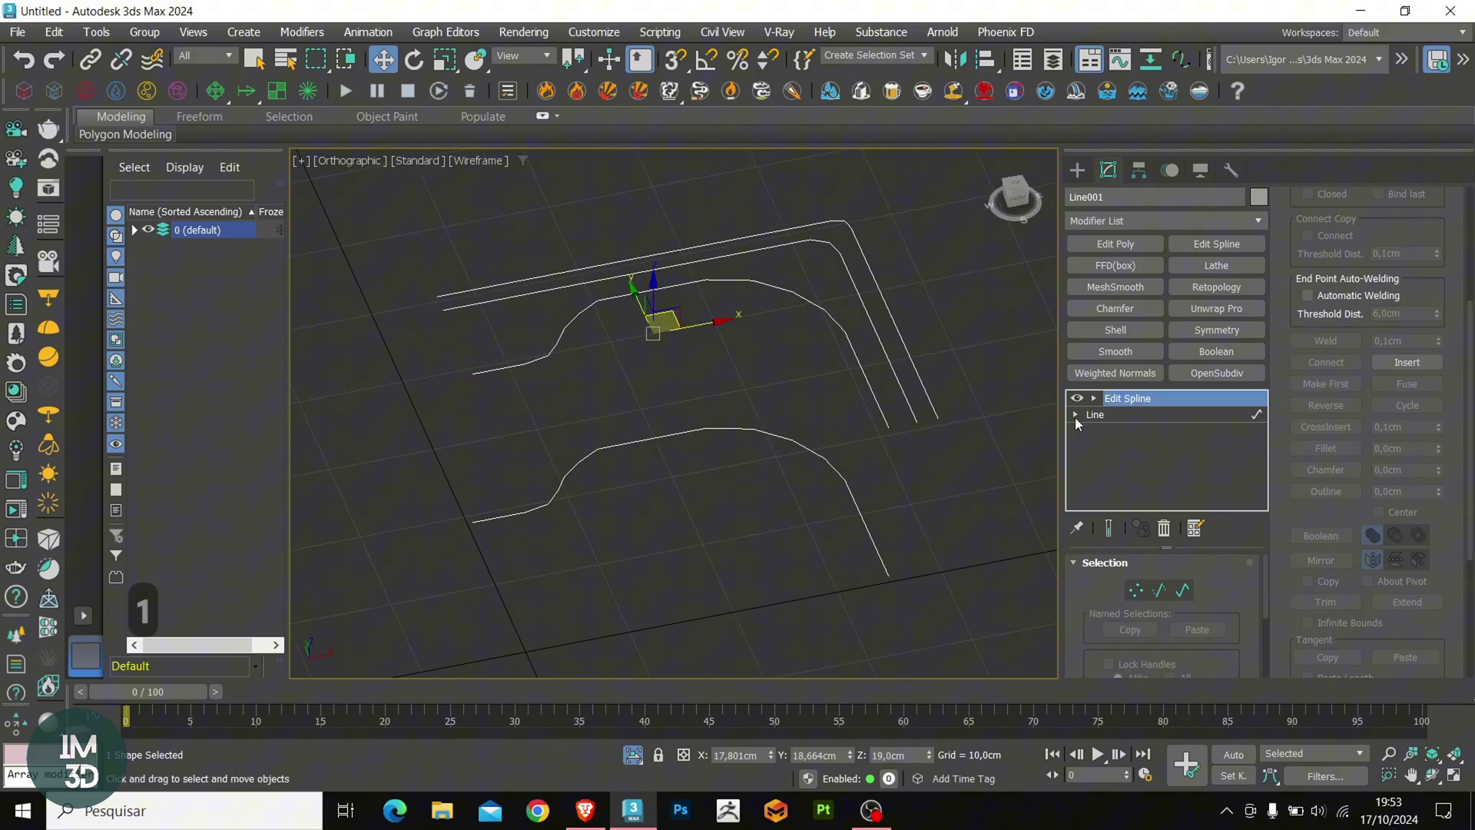
Step: Connect the splines with Cross Section, from the outermost rim outline down to the lowered copy
scroll(1294, 439, "up", 3)
left_click(1324, 361)
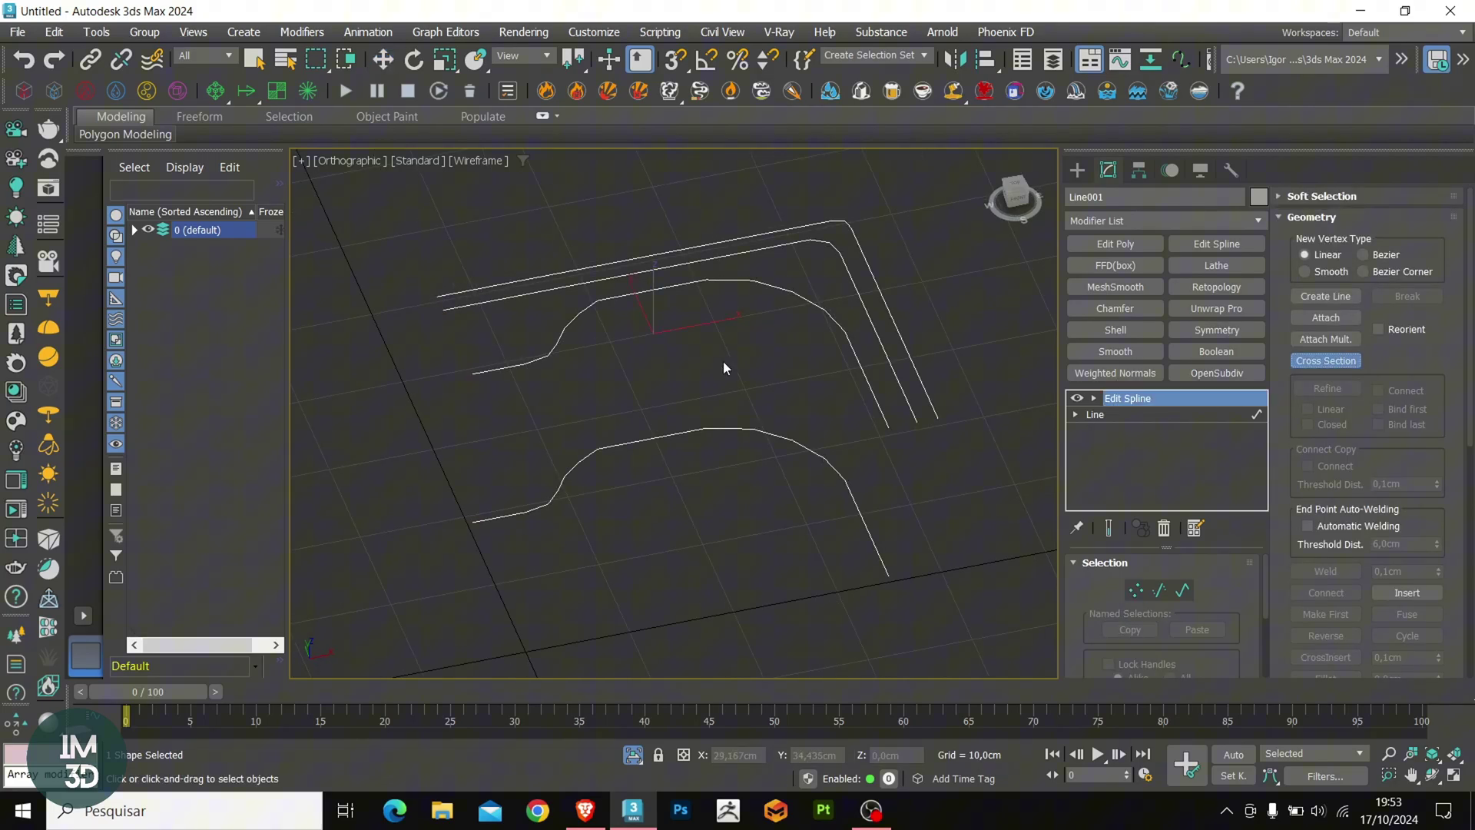
left_click(626, 292)
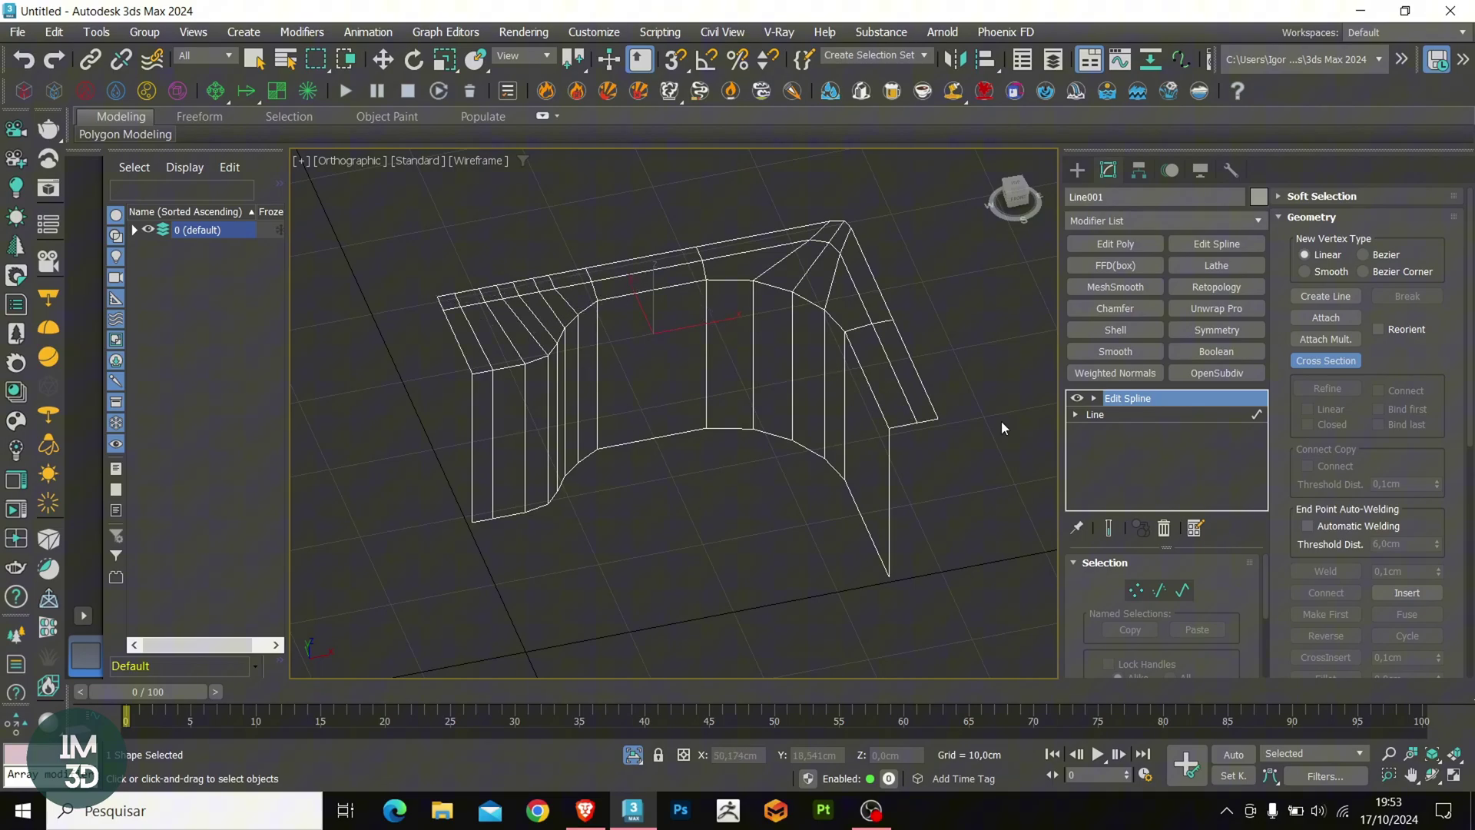
key("w")
Step: Apply a Surface modifier to the spline cage and set its patch topology steps to 0
key("F3")
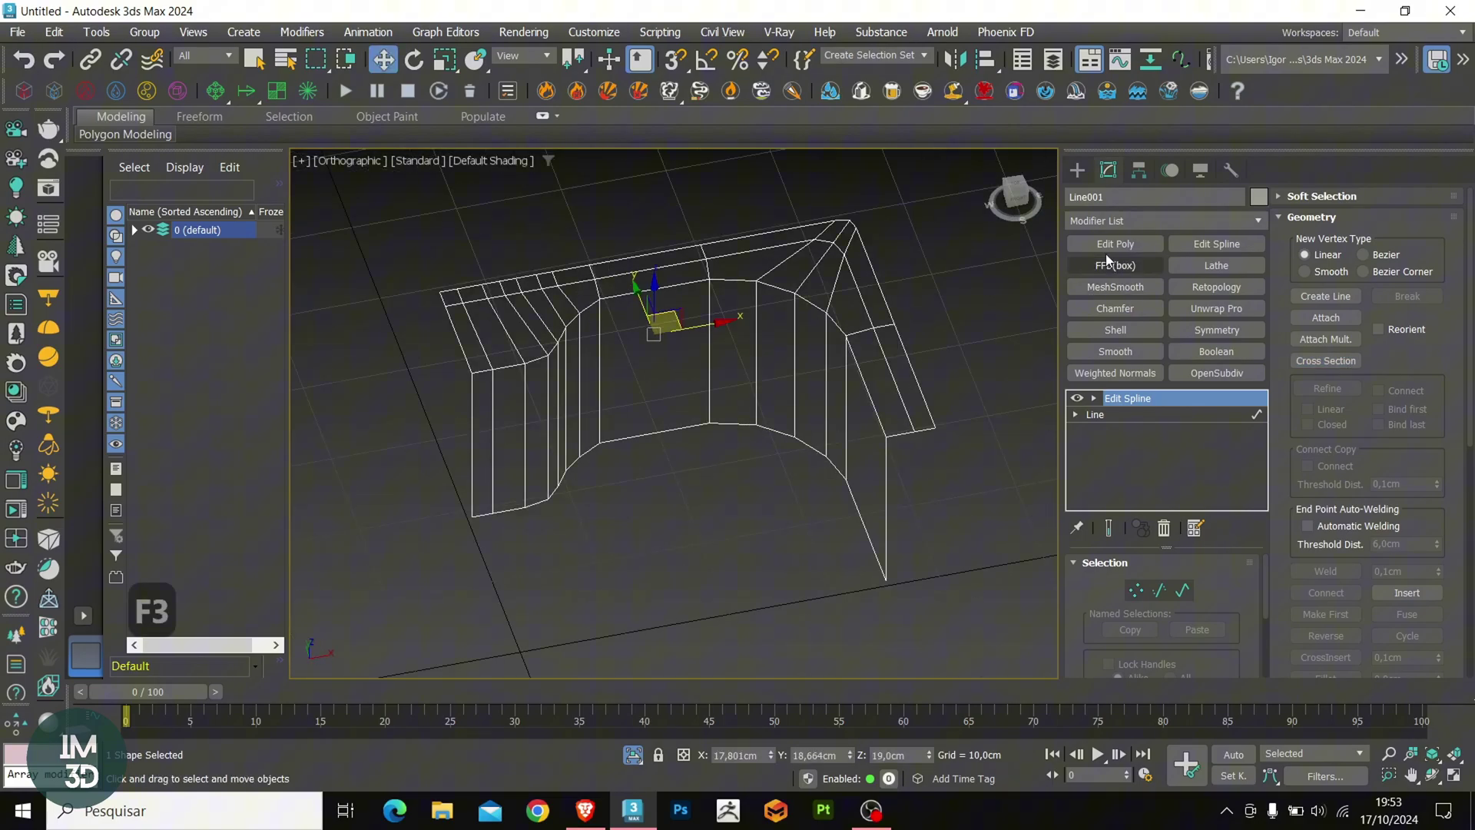
left_click(1108, 227)
type("surface")
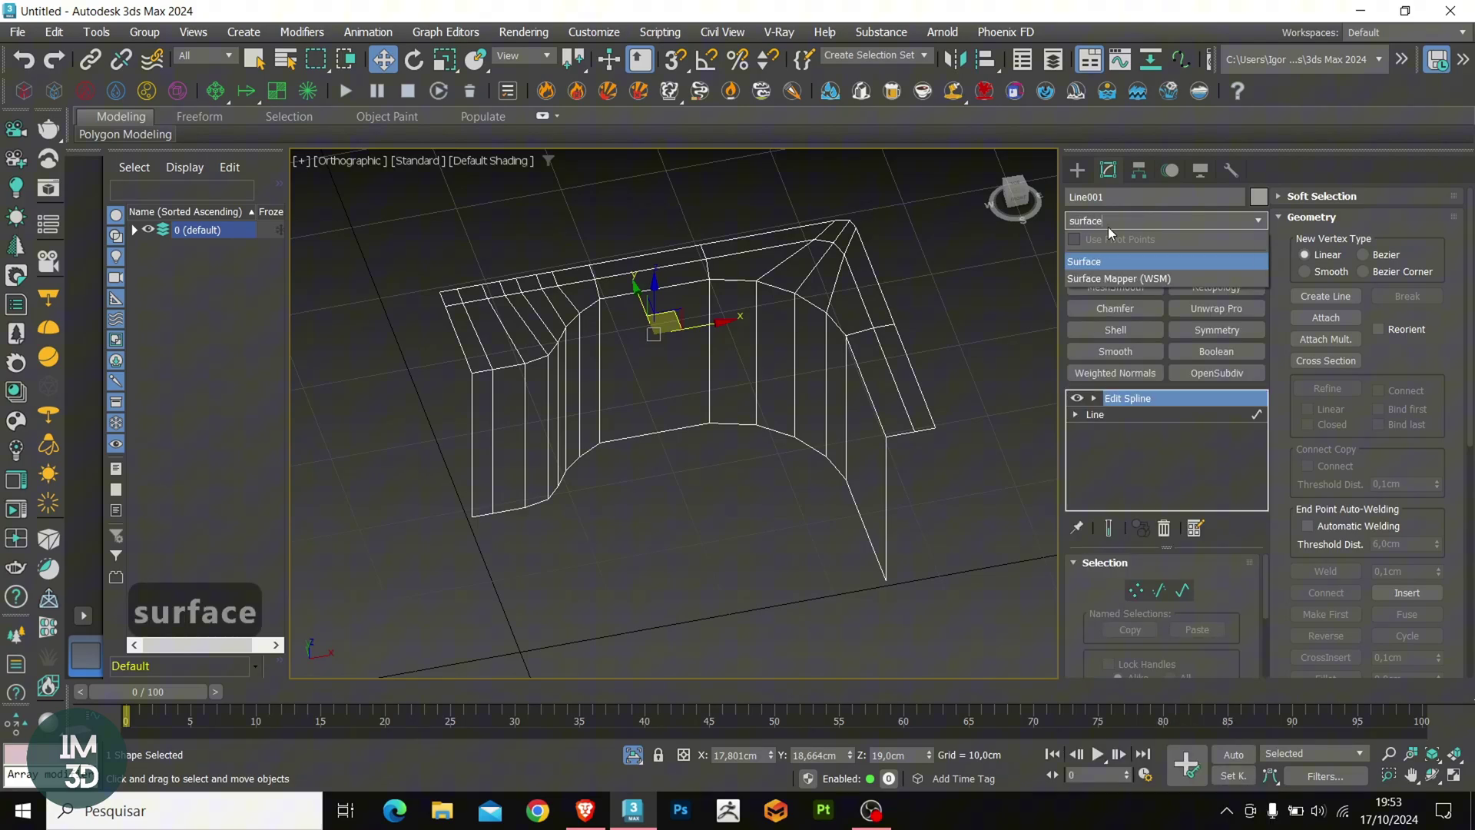
key("Return")
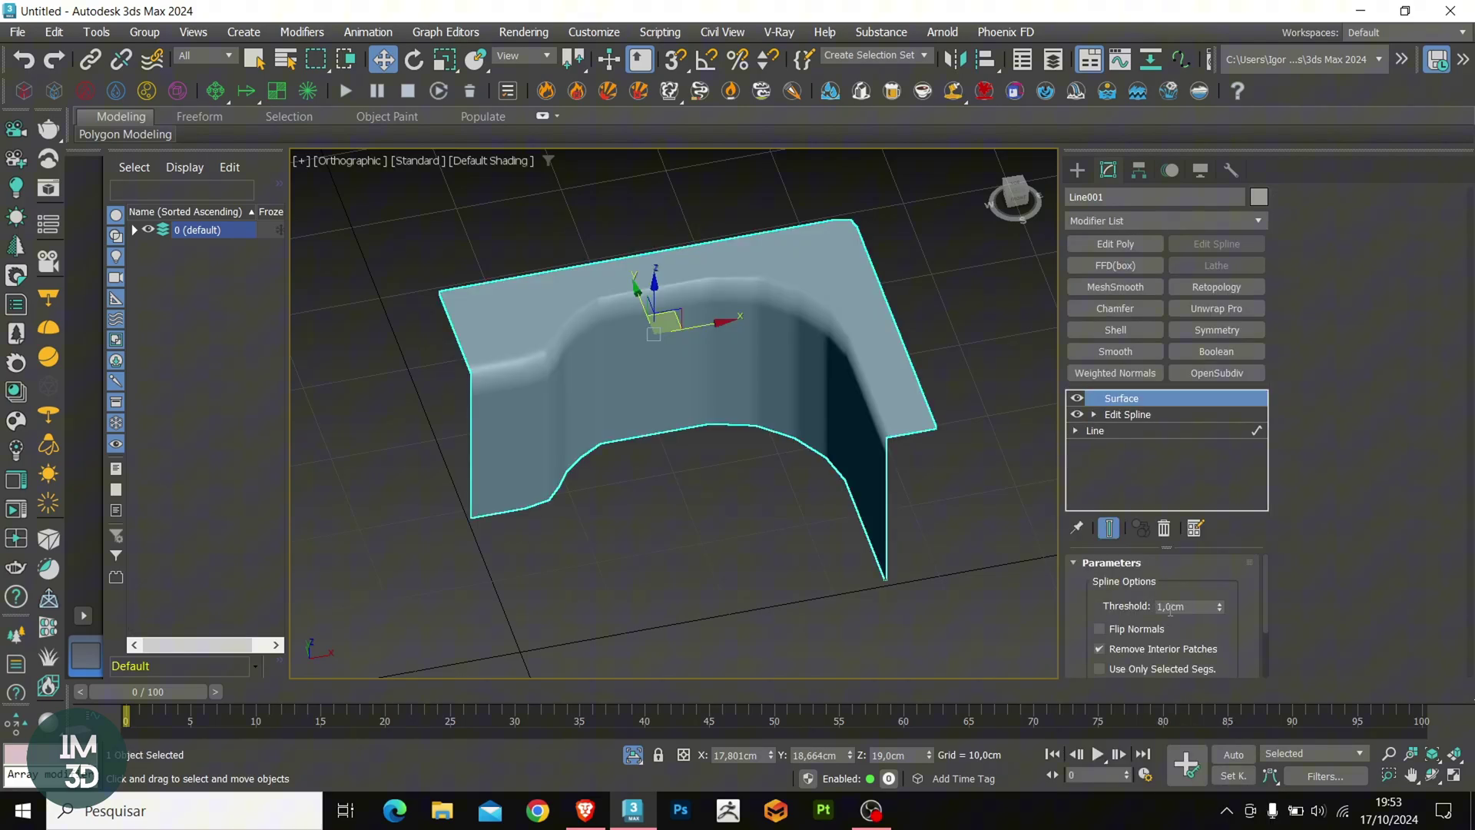
scroll(1170, 611, "down", 3)
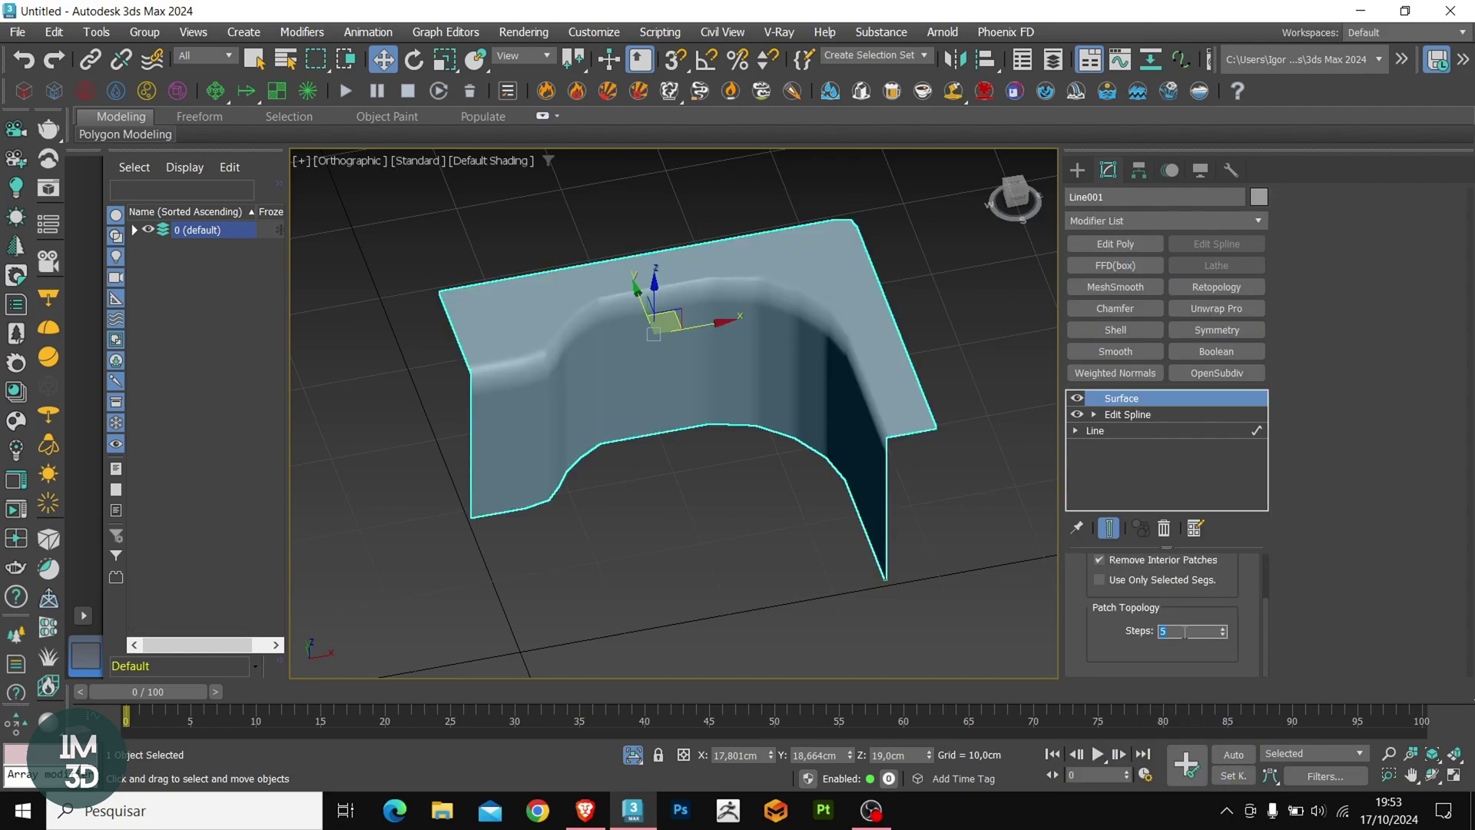
type("0")
key("Return")
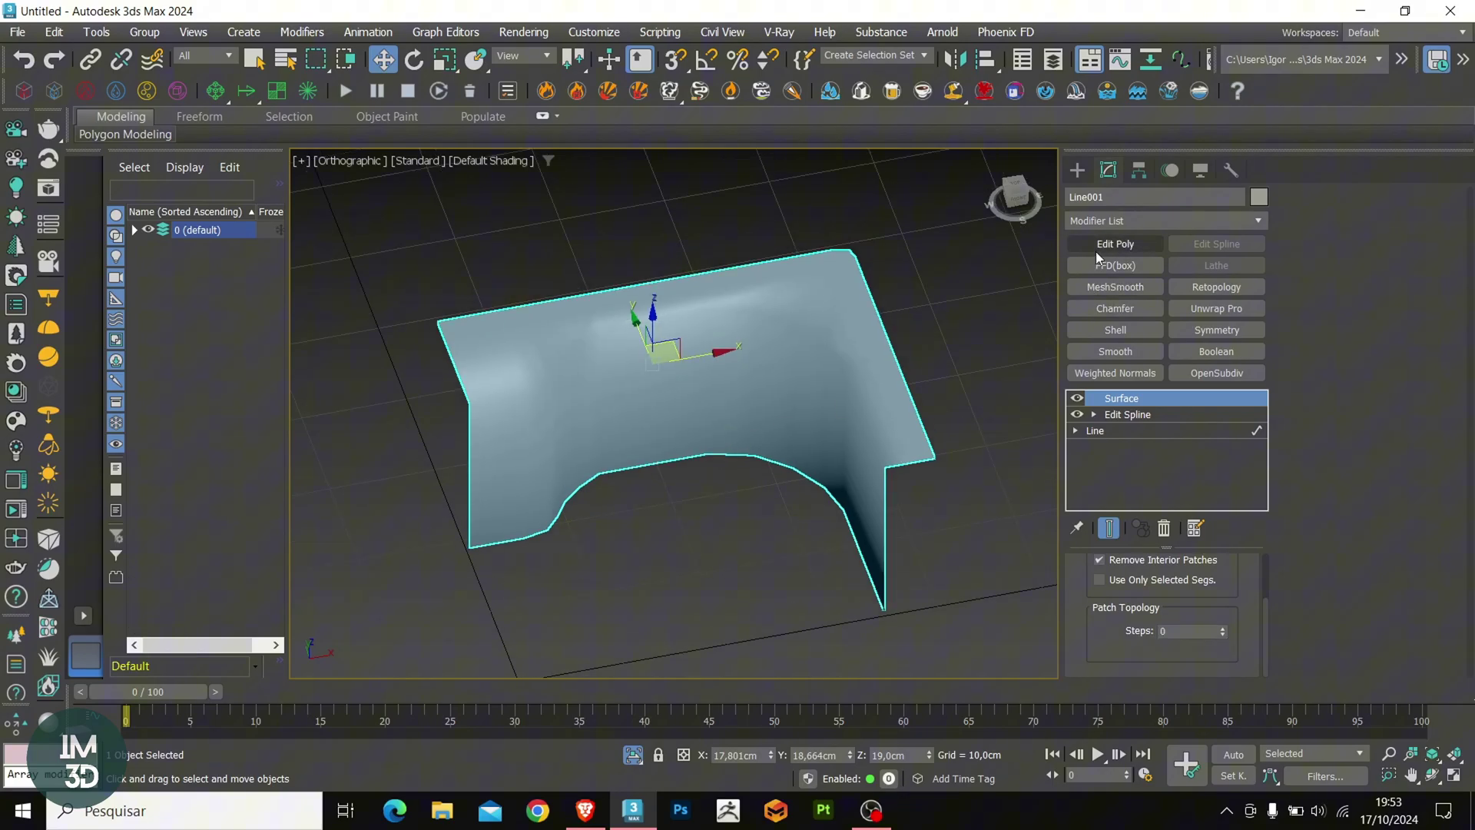
Step: Convert the surfaced object to an editable poly and display its edged faces
key("ctrl+t")
key("F4")
middle_click_drag(838, 380, 774, 395, "alt")
Step: Cut new edges below the tap hole from the centre line along the curved contour to the rim's inner edge vertex
key("t")
key("1")
scroll(487, 431, "up", 5)
key("alt+c")
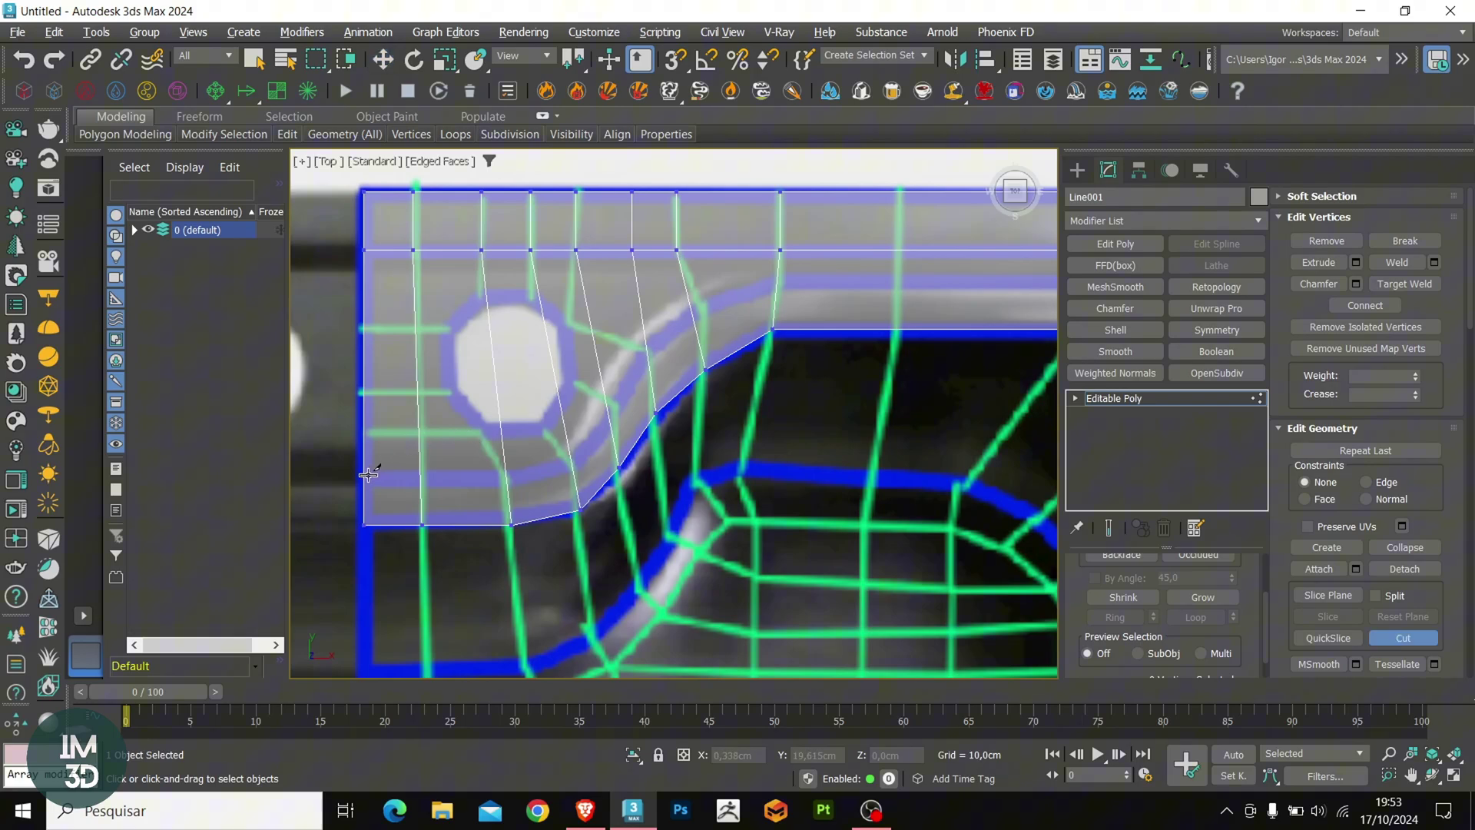
left_click(366, 471)
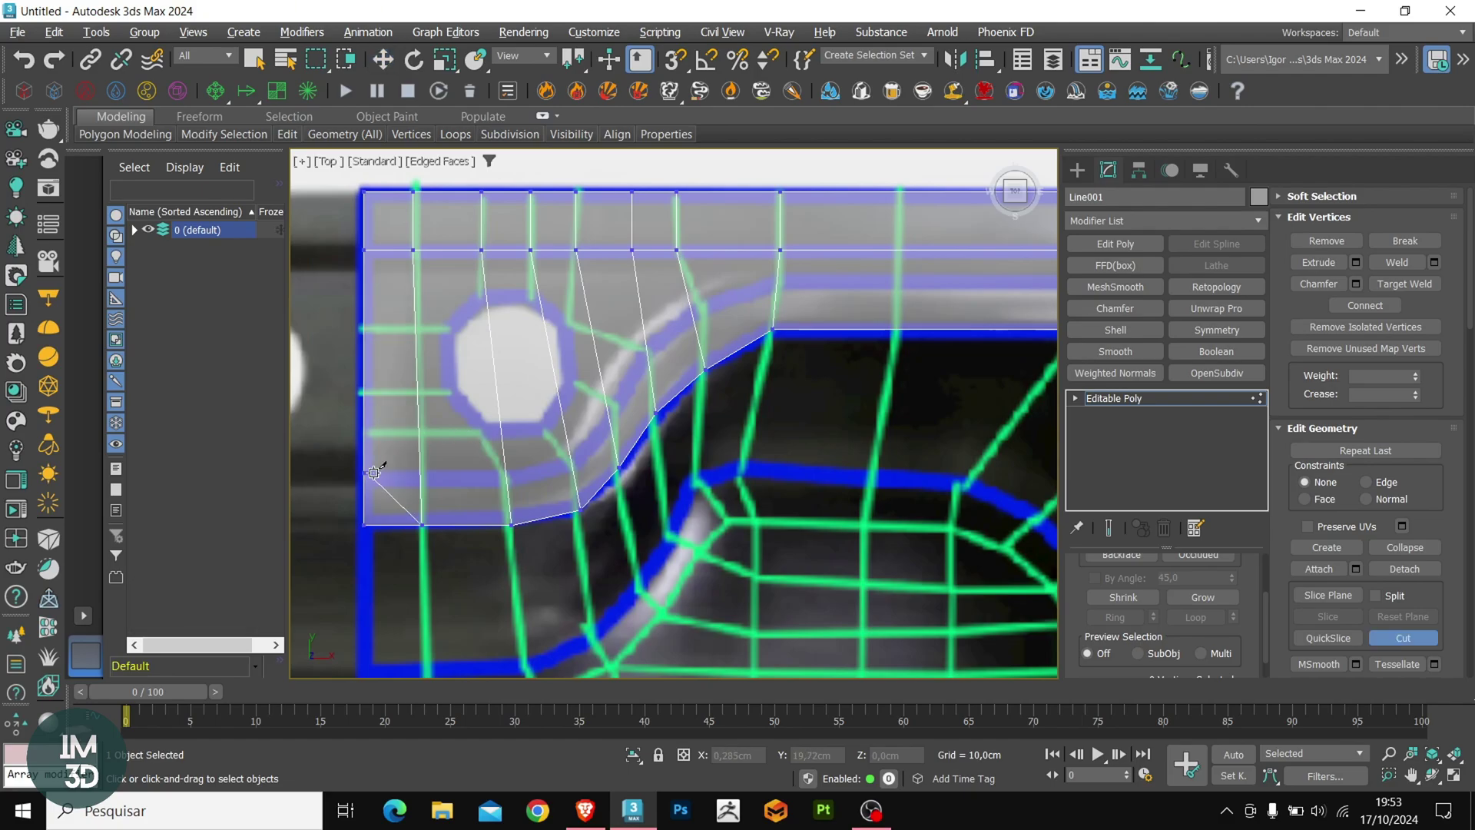
left_click(505, 472)
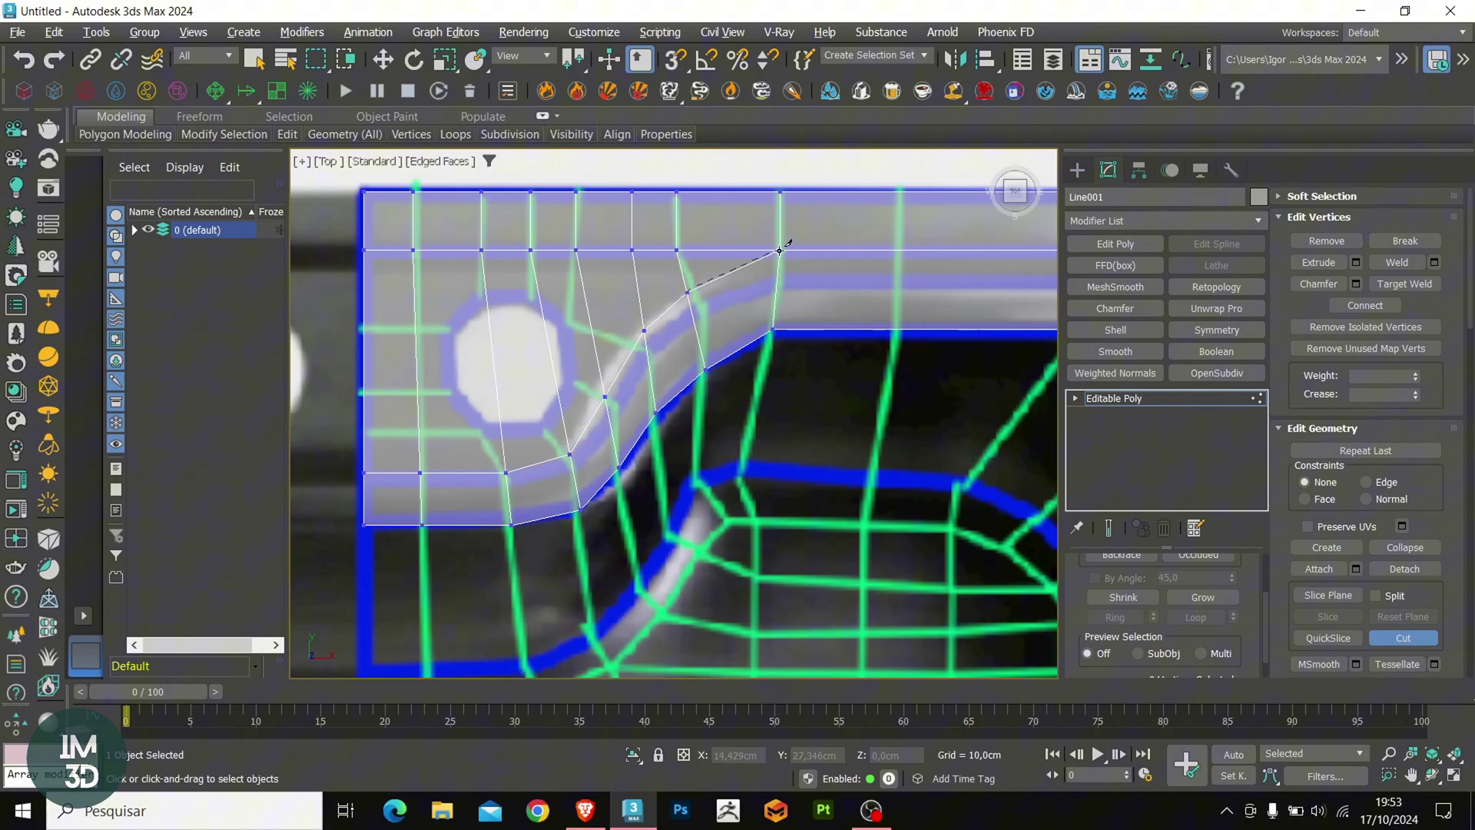
Step: Review the cut in wireframe and turn off the mesh's see-through display for polygon editing
key("4")
key("F3")
scroll(650, 444, "down", 5)
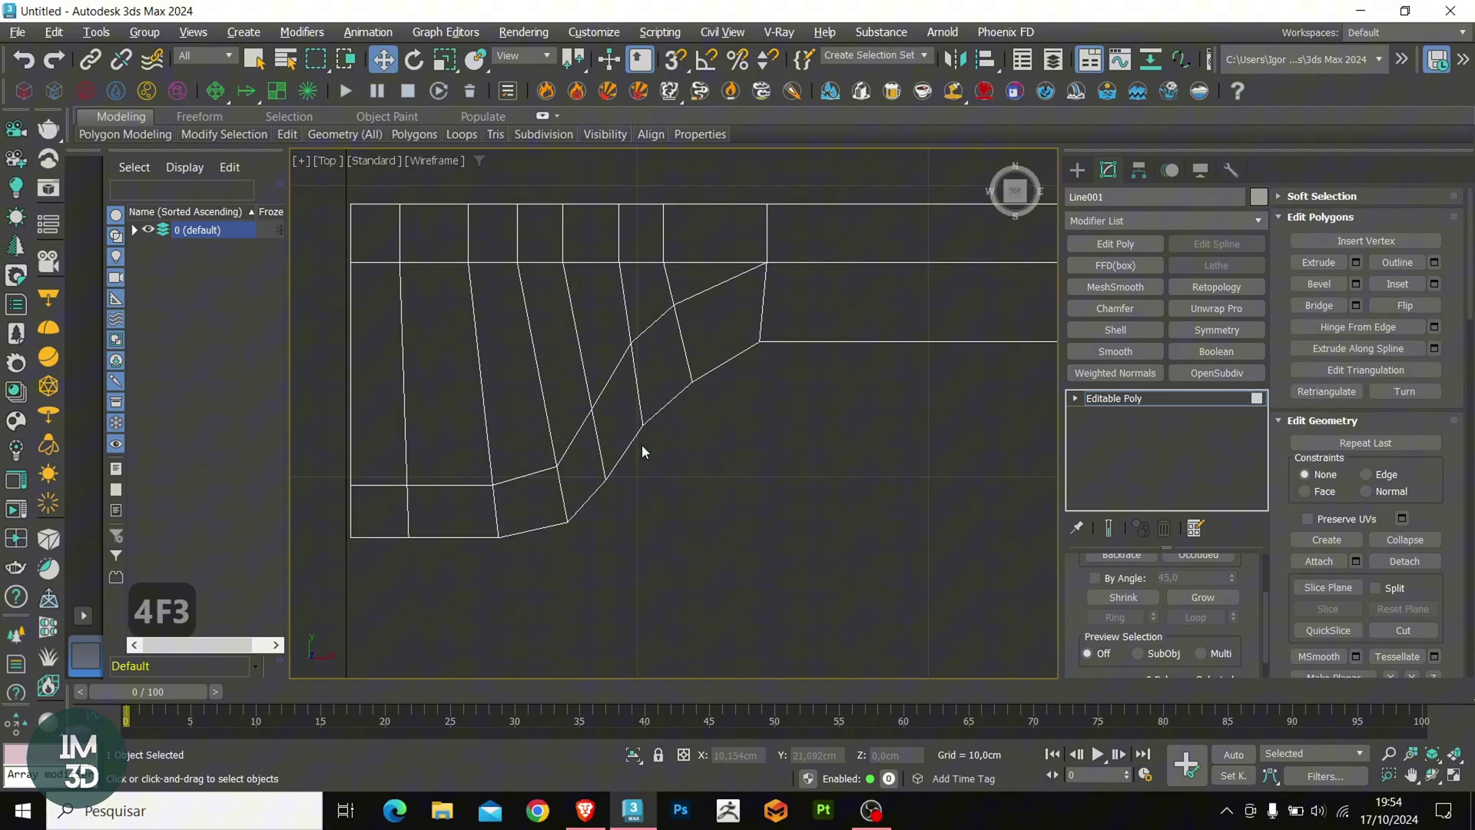
key("F3")
key("4")
key("4")
middle_click_drag(677, 467, 821, 459, "alt")
key("F3")
key("alt+x")
key("F3")
Step: Extrude the strip of polygons along the sink's outer rim by 2 cm
scroll(738, 453, "up", 3)
left_click(757, 376)
left_click(719, 355, "shift")
scroll(721, 361, "down", 4)
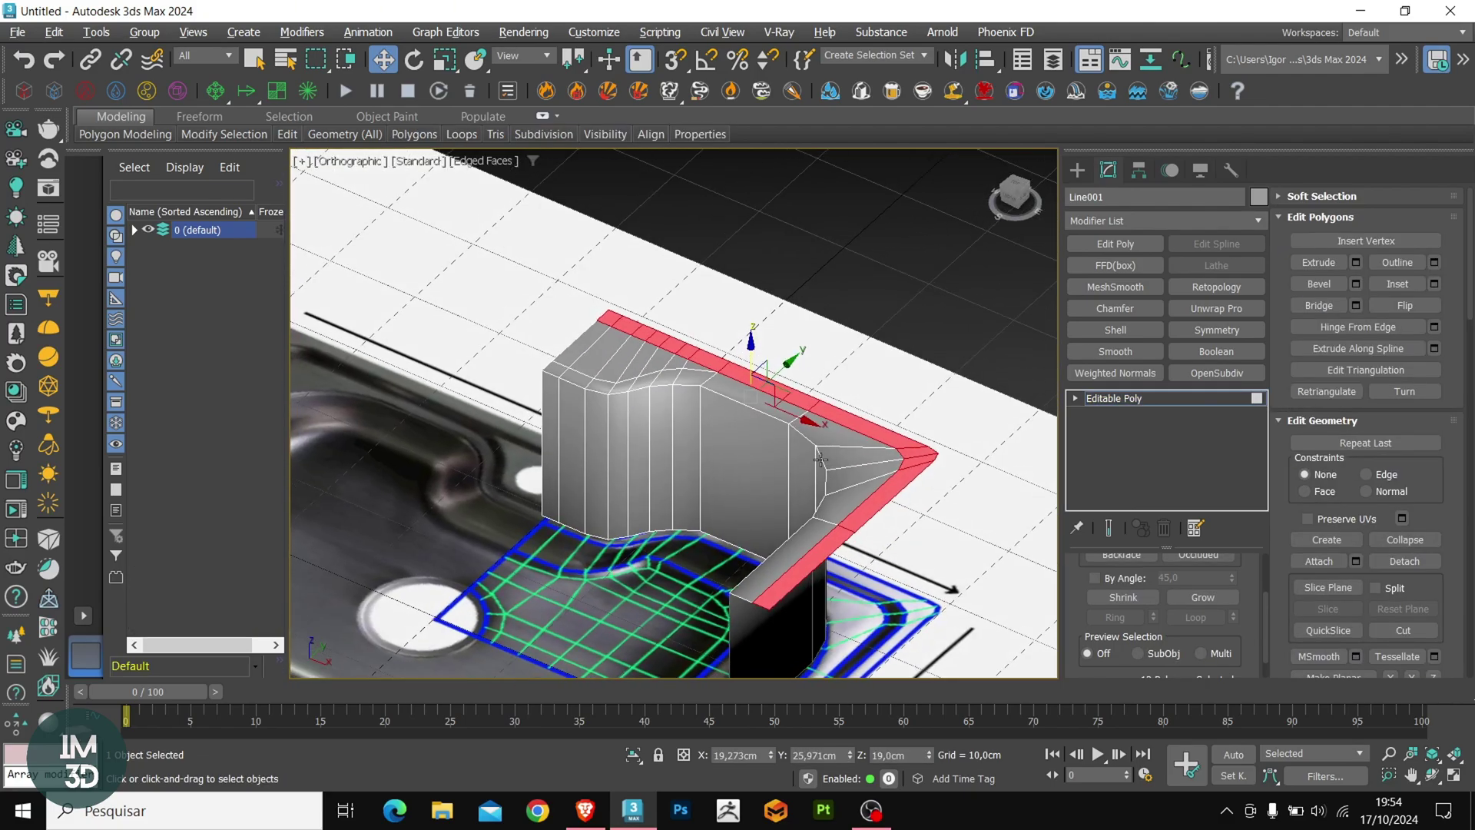
left_click(1356, 263)
right_click(688, 453)
type("2")
key("Return")
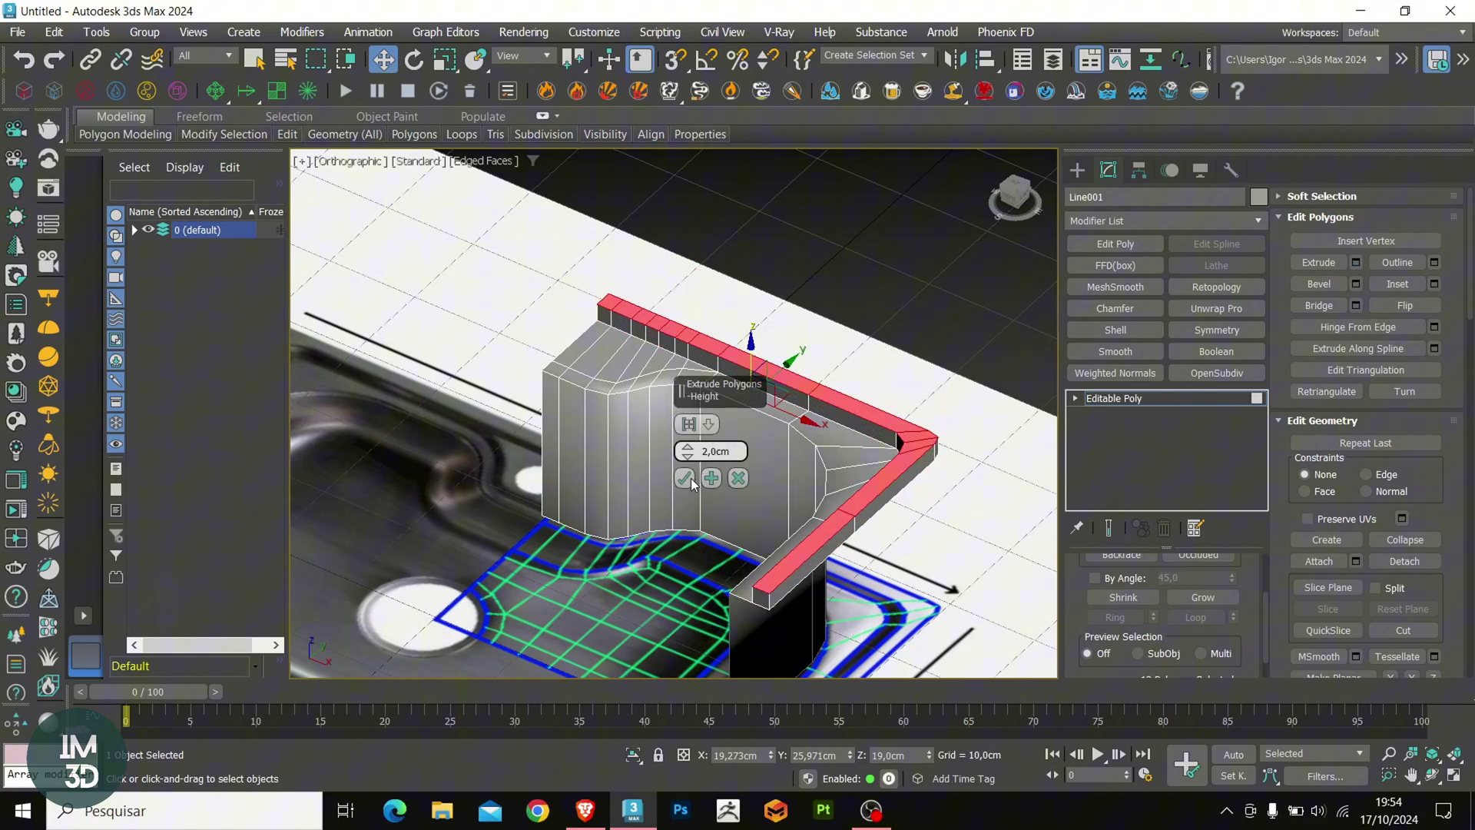
left_click(690, 480)
Step: Extrude the polygons of the flat area around the tap hole by 1.2 cm
middle_click_drag(691, 442, 760, 407, "alt")
scroll(682, 372, "up", 4)
left_click(678, 354)
left_click(482, 314, "ctrl")
left_click(492, 319, "shift")
left_click(1356, 262)
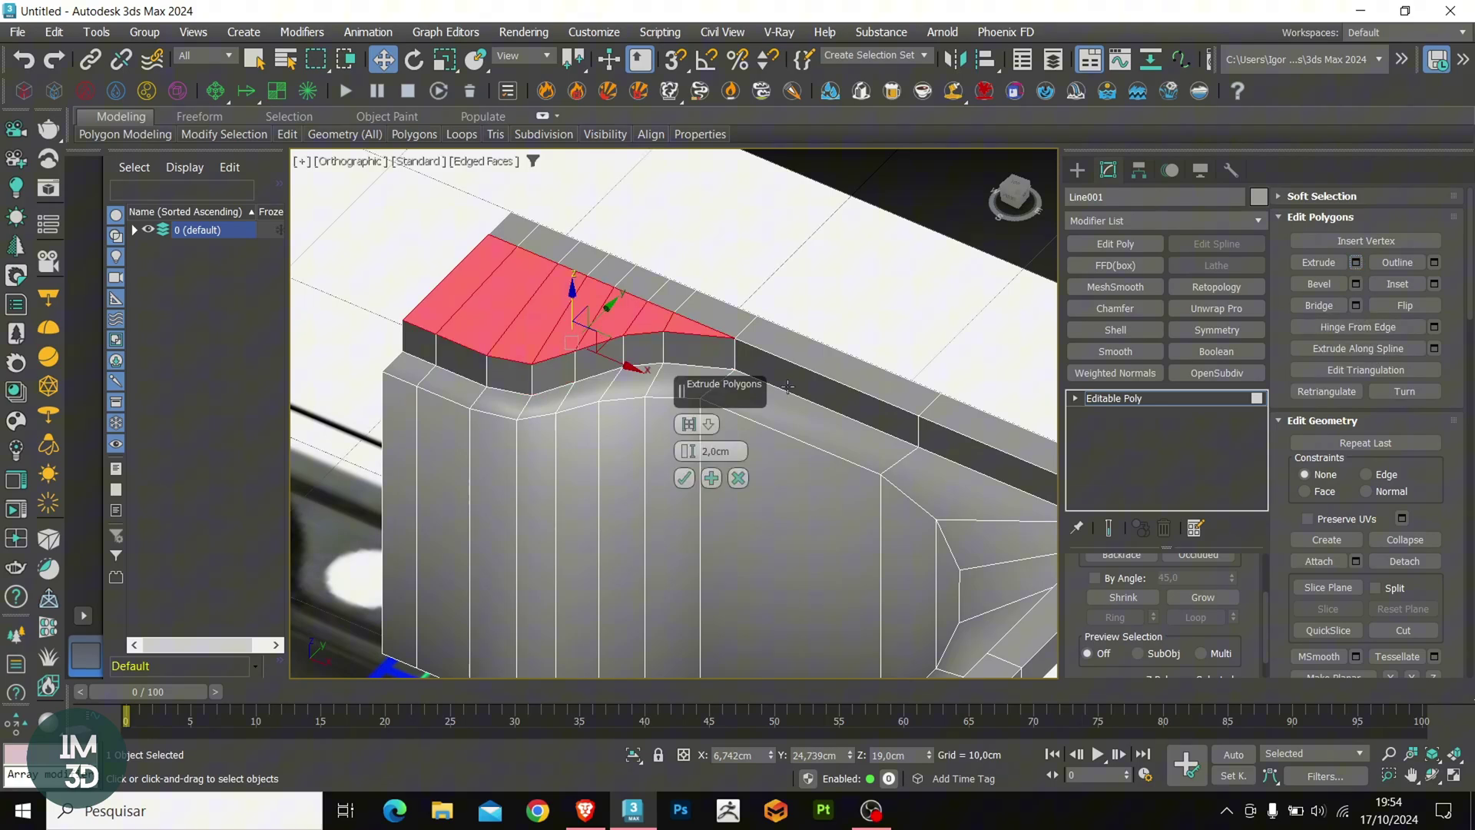
double_click(711, 451)
type("1,2")
key("Return")
left_click(688, 479)
Step: Connect the ring of vertical edges around the raised rim with one new segment
middle_click_drag(757, 419, 845, 430, "alt")
key("1")
key("2")
left_click(899, 430)
key("ctrl+r")
key("ctrl+c")
scroll(651, 317, "up", 8)
key("F3")
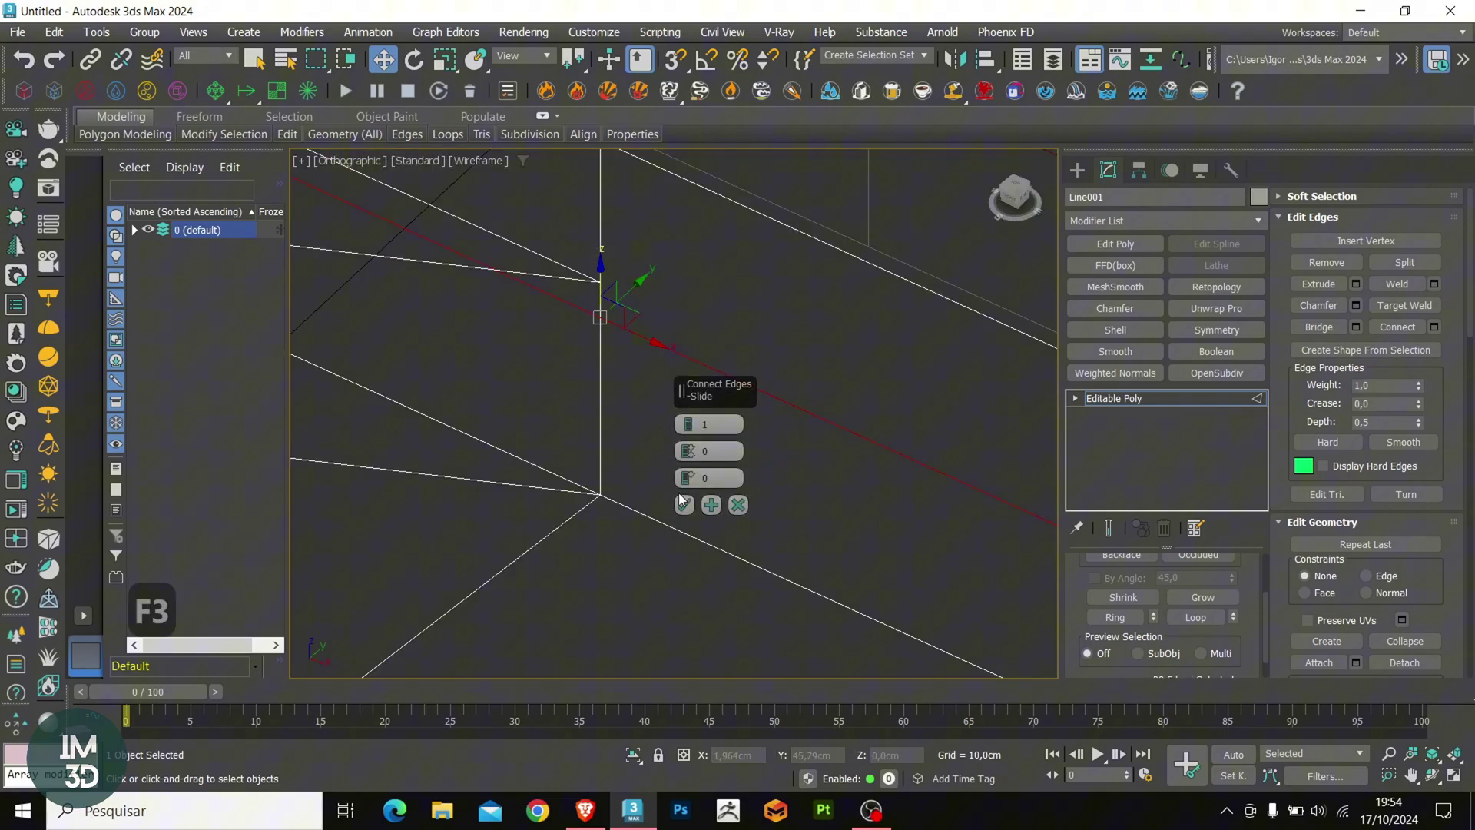
left_click(682, 505)
Step: Snap the new rim edge loop vertically to the height of the tap-hole platform's top vertex
scroll(754, 408, "down", 3)
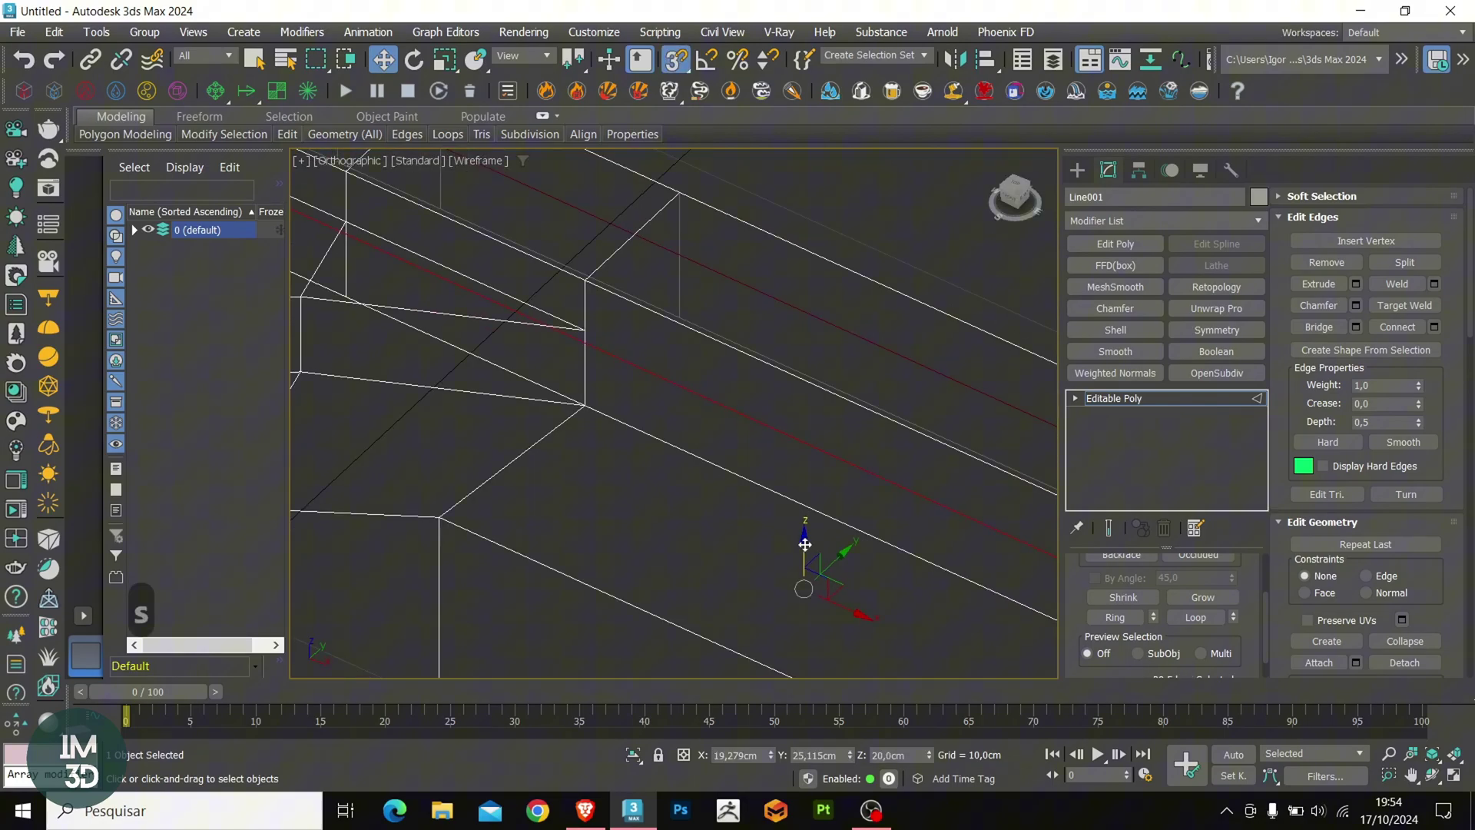
scroll(711, 445, "up", 3)
key("s")
key("1")
key("F3")
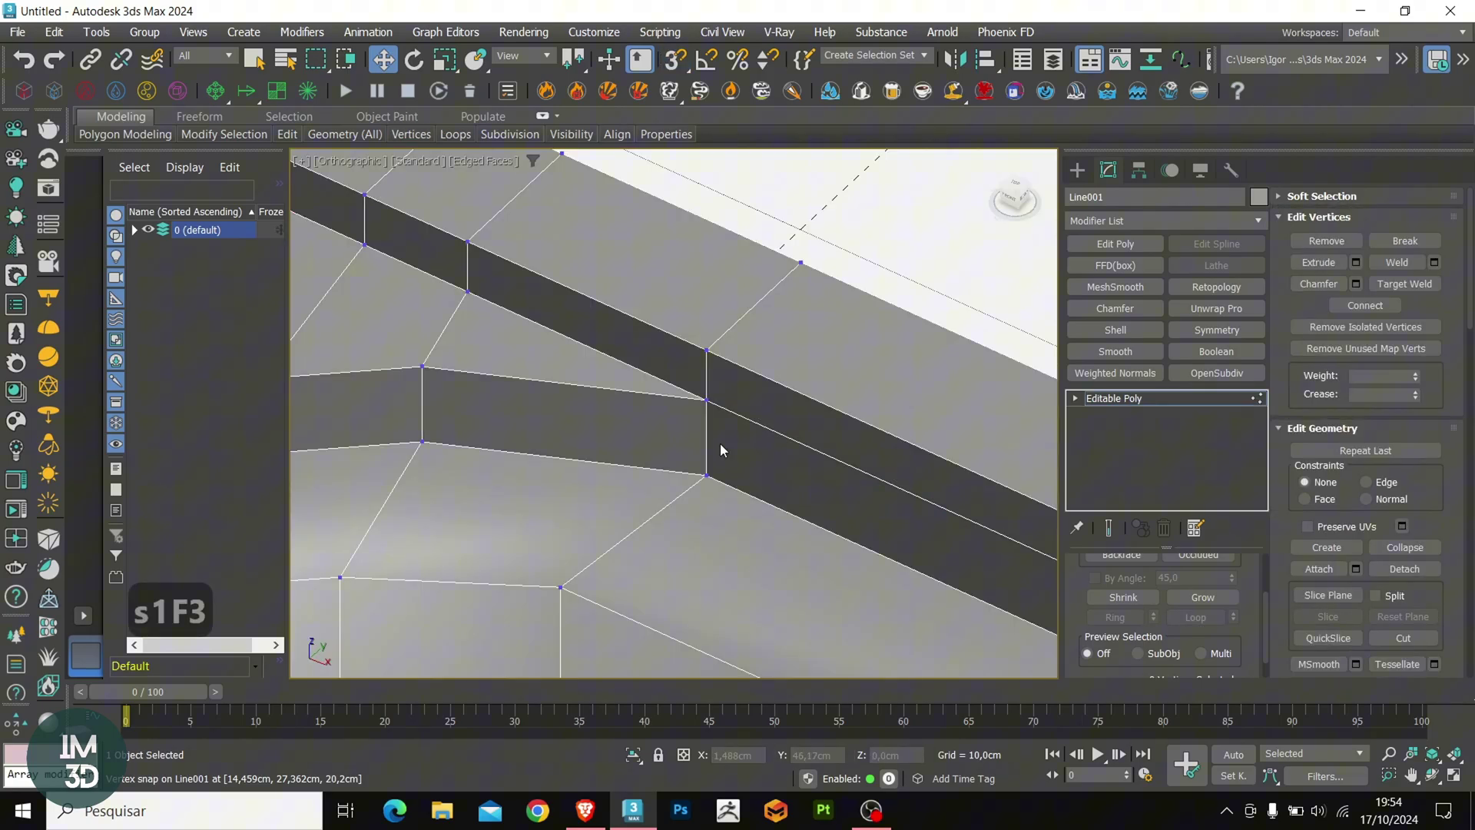
key("F3")
key("F3")
scroll(718, 461, "down", 6)
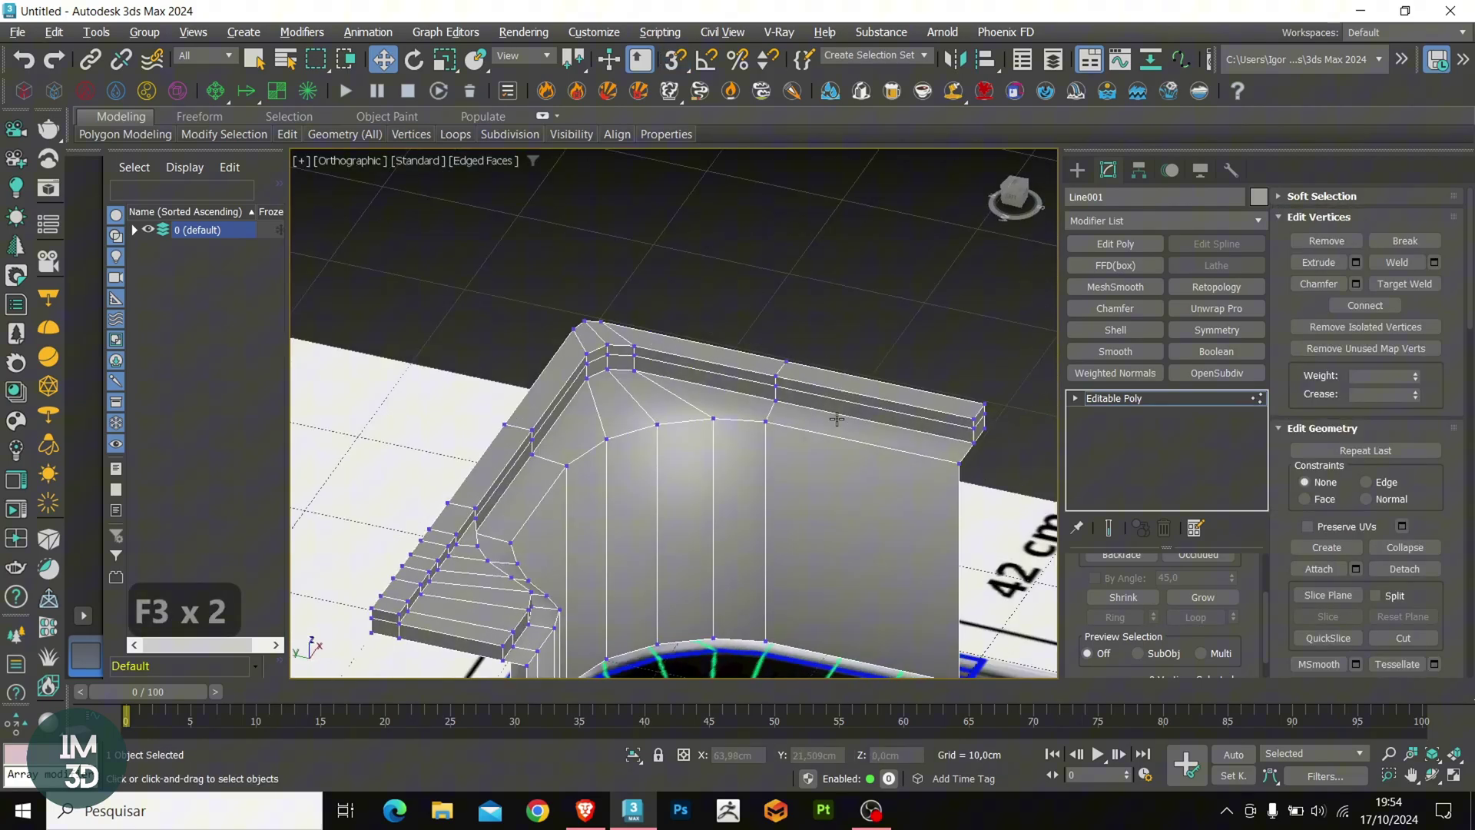
Step: Delete the two polygons capping the raised rim's cut end
scroll(555, 449, "up", 3)
key("4")
scroll(577, 461, "up", 2)
left_click(612, 453)
left_click(608, 396, "ctrl")
scroll(607, 396, "down", 2)
key("Delete")
Step: Delete the strips of hidden interior polygons where the tap-hole platform meets the raised rim
left_click(694, 440)
scroll(696, 440, "down", 2)
middle_click_drag(700, 444, 756, 388, "alt")
scroll(501, 454, "up", 3)
left_click(501, 454, "shift")
key("Delete")
left_click(855, 358)
left_click(501, 454, "shift")
key("Delete")
Step: Delete the remaining end-cap polygons on the symmetry side of the rim and tap-hole platform
scroll(574, 434, "down", 3)
middle_click_drag(574, 435, 680, 430, "alt")
scroll(678, 486, "up", 2)
left_click(689, 493)
left_click(715, 466, "ctrl")
key("Delete")
left_click(636, 478)
key("Delete")
Step: Test the vertex joining the tap-hole platform to the rim by moving it, and undo the move
scroll(740, 340, "up", 4)
key("1")
key("F3")
scroll(824, 360, "up", 4)
left_click(758, 371)
key("F3")
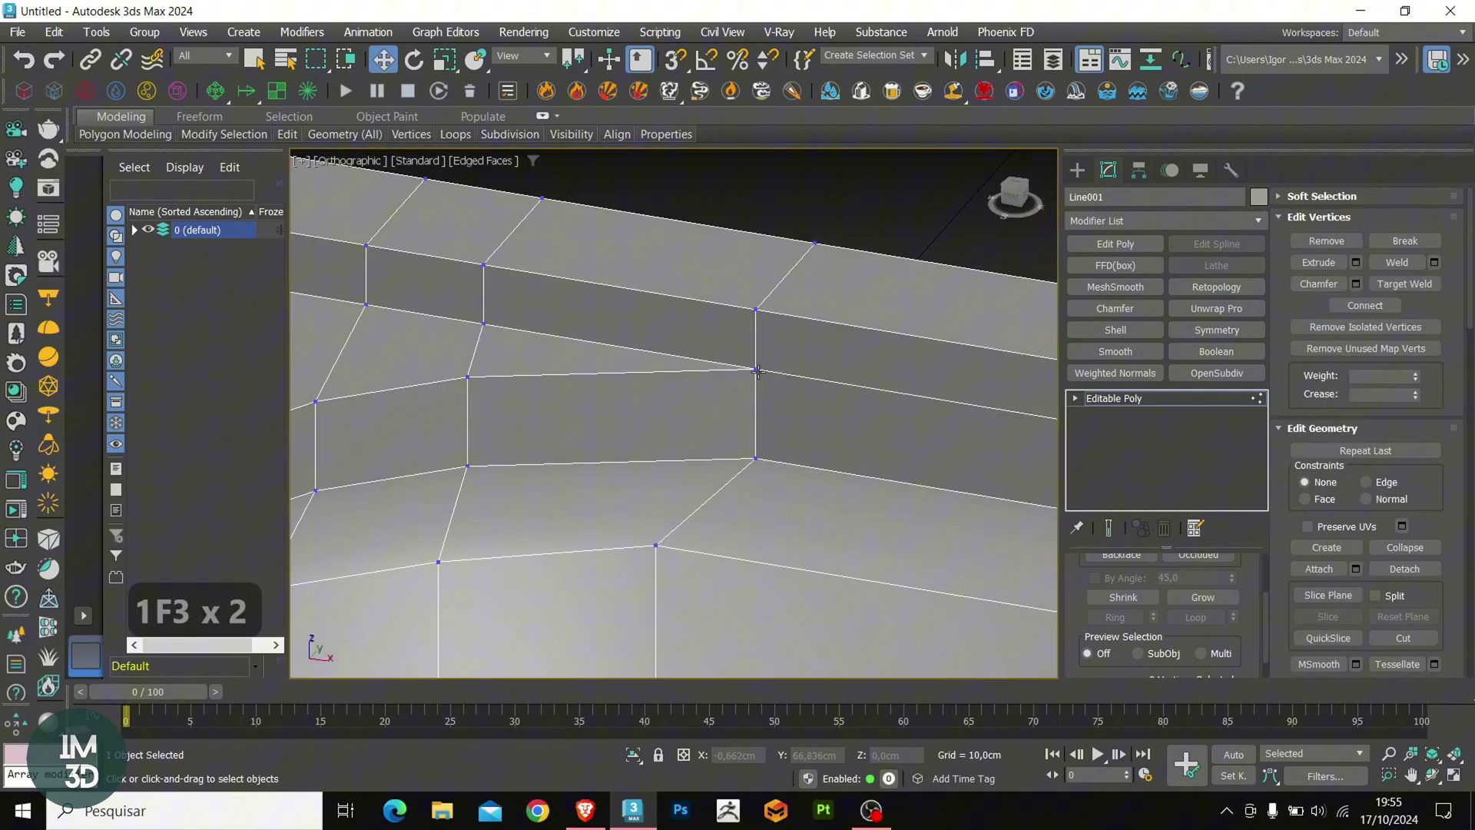
left_click_drag(754, 318, 756, 338)
key("ctrl+z")
Step: Select all vertices, recheck the platform-to-rim junction vertex, and undo the test change
key("ctrl+a")
scroll(685, 350, "down", 2)
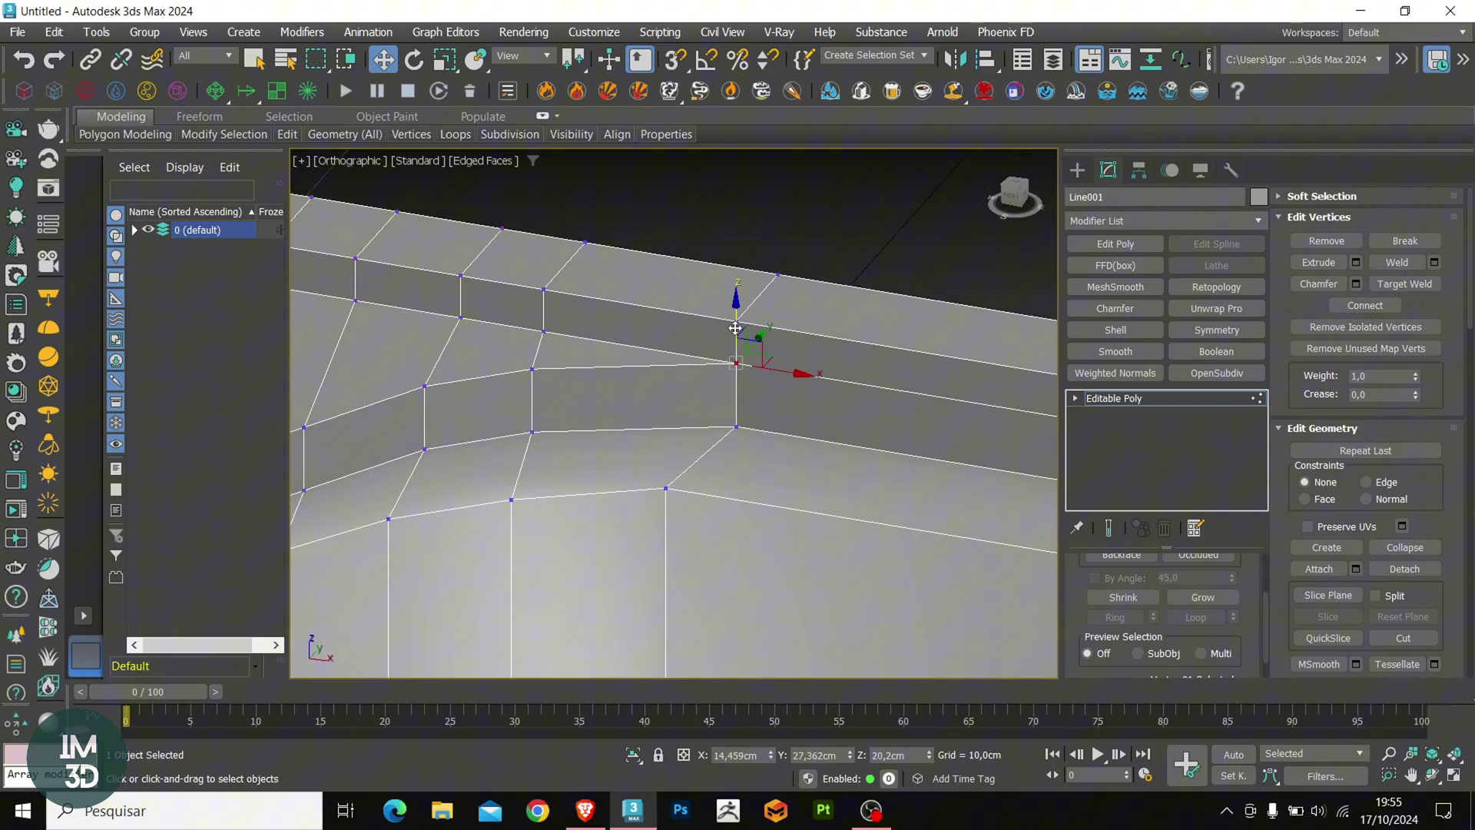
key("ctrl+z")
scroll(791, 338, "down", 3)
key("F3")
key("F3")
key("1")
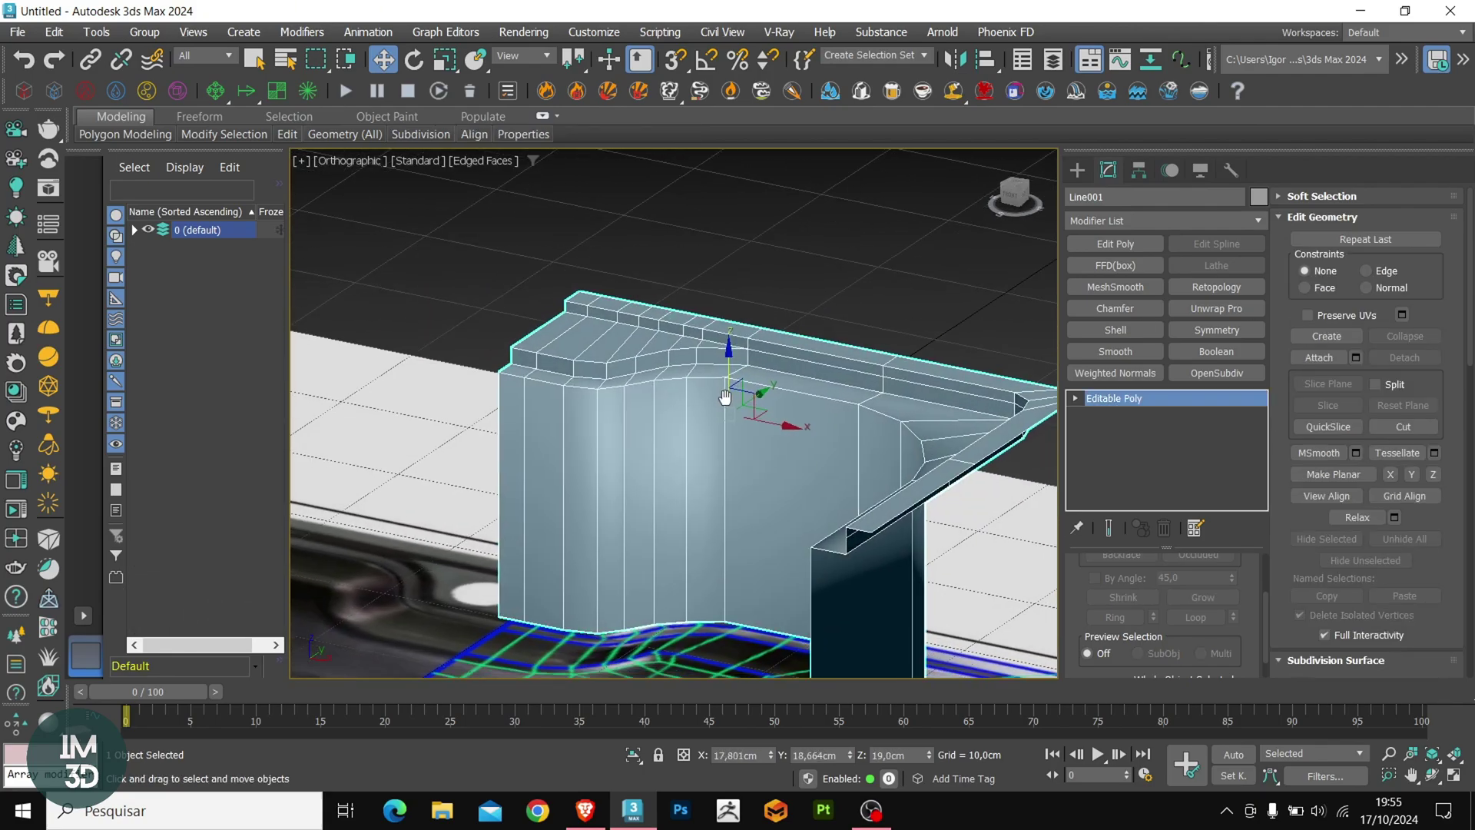
Step: Insert an edge loop around the basin wall just below its upper edge, at a height of about 18.05 cm
middle_click_drag(706, 384, 798, 308, "alt")
scroll(802, 332, "up", 4)
key("2")
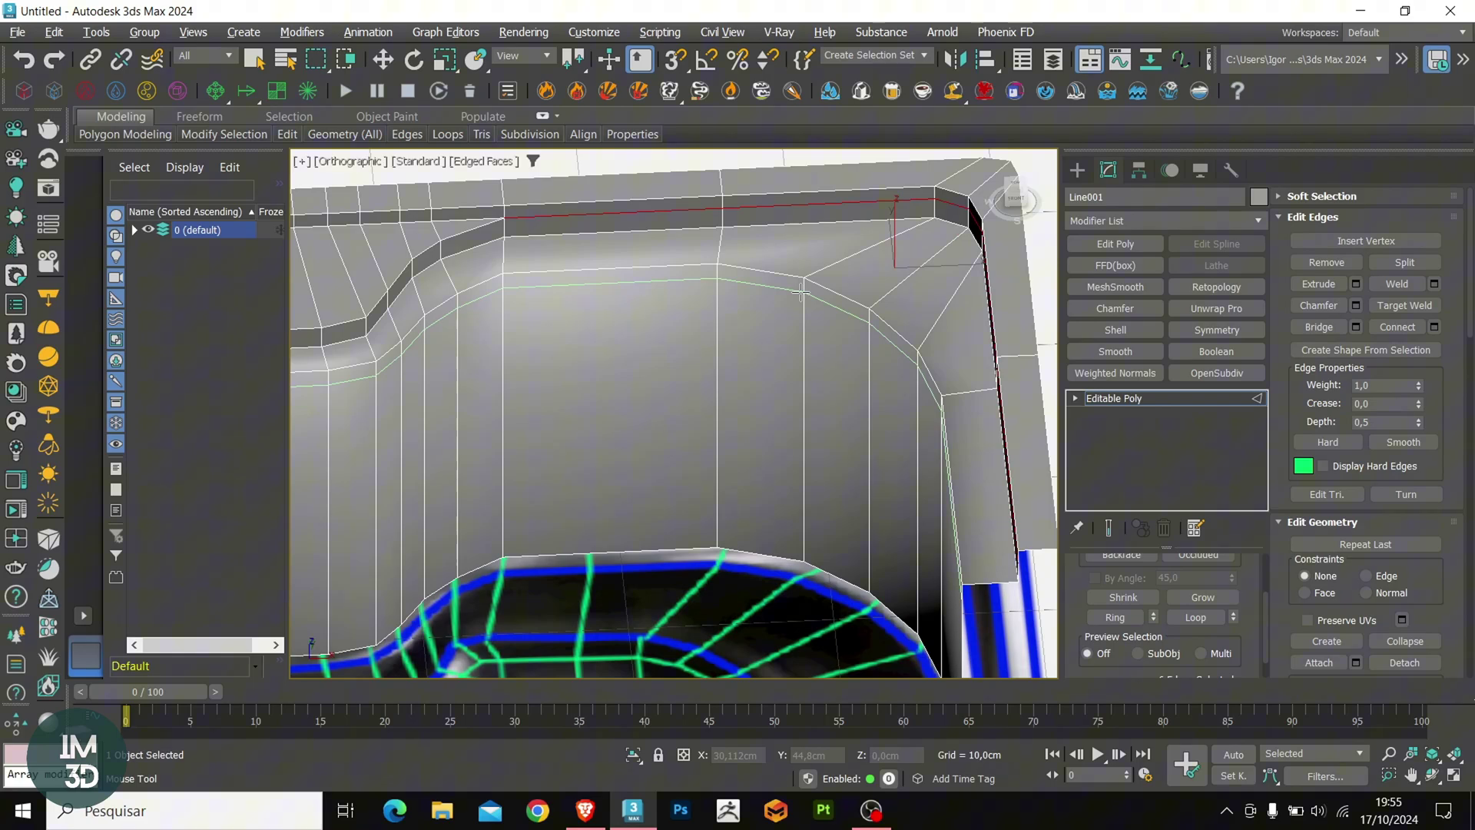
left_click(802, 292)
right_click(801, 292)
scroll(802, 292, "down", 3)
middle_click_drag(802, 296, 744, 345, "alt")
middle_click_drag(549, 358, 577, 360, "alt")
middle_click_drag(576, 359, 600, 340)
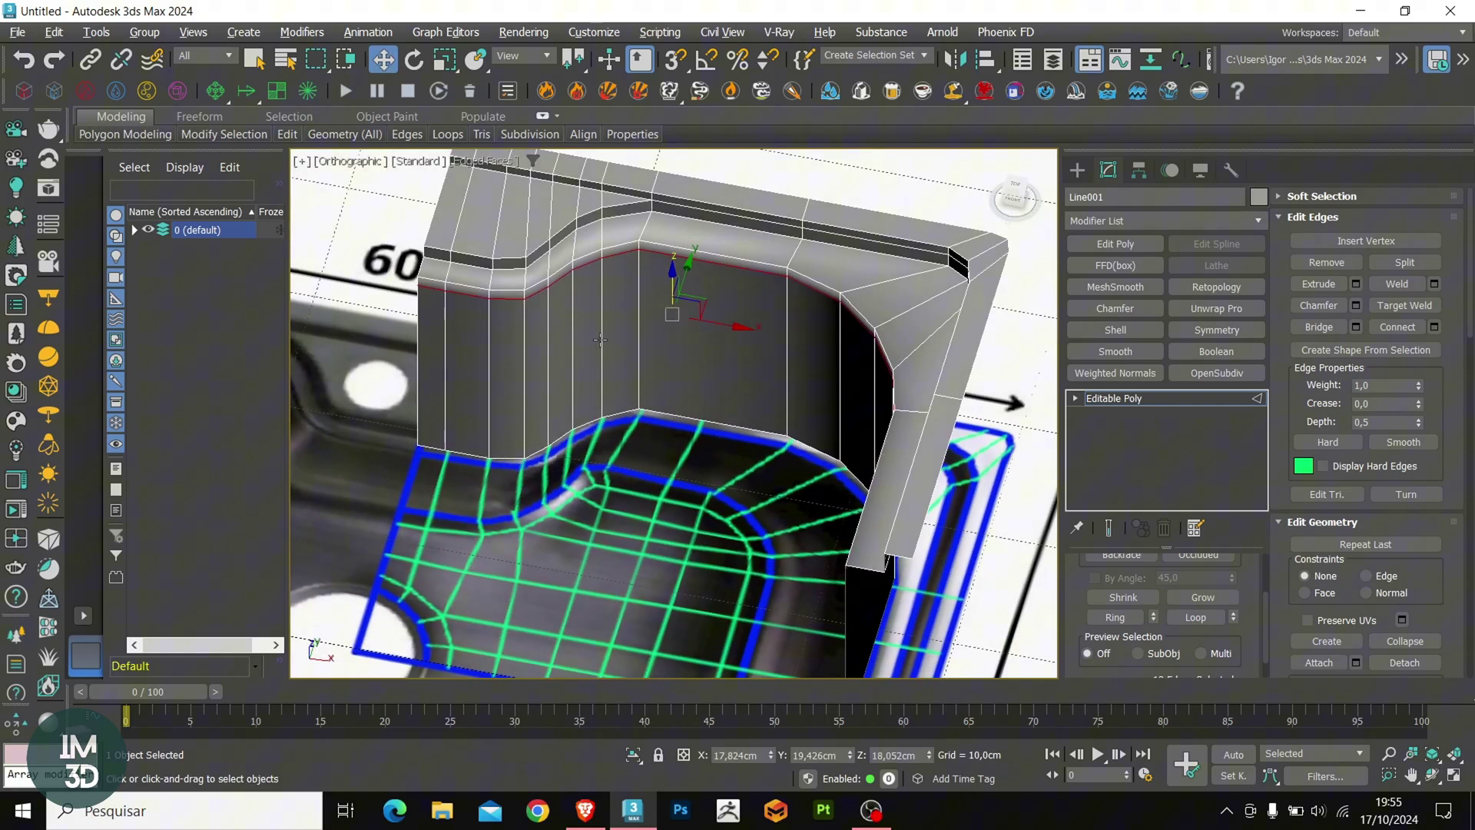
Step: Scale the basin wall's bottom edge loop inward and shift it toward the sink's centre in the top view
key("t")
key("z")
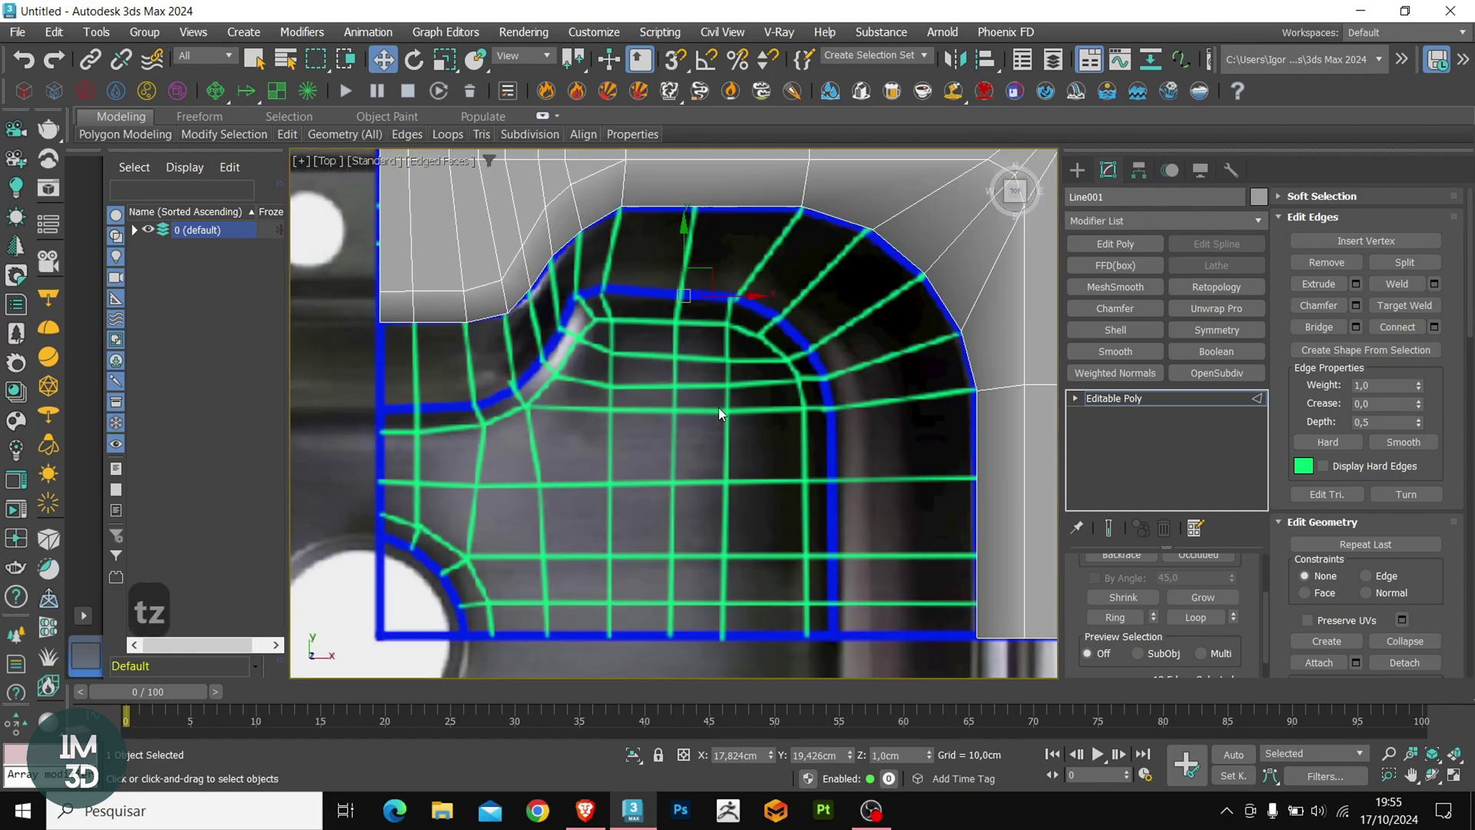
key("r")
key("F3")
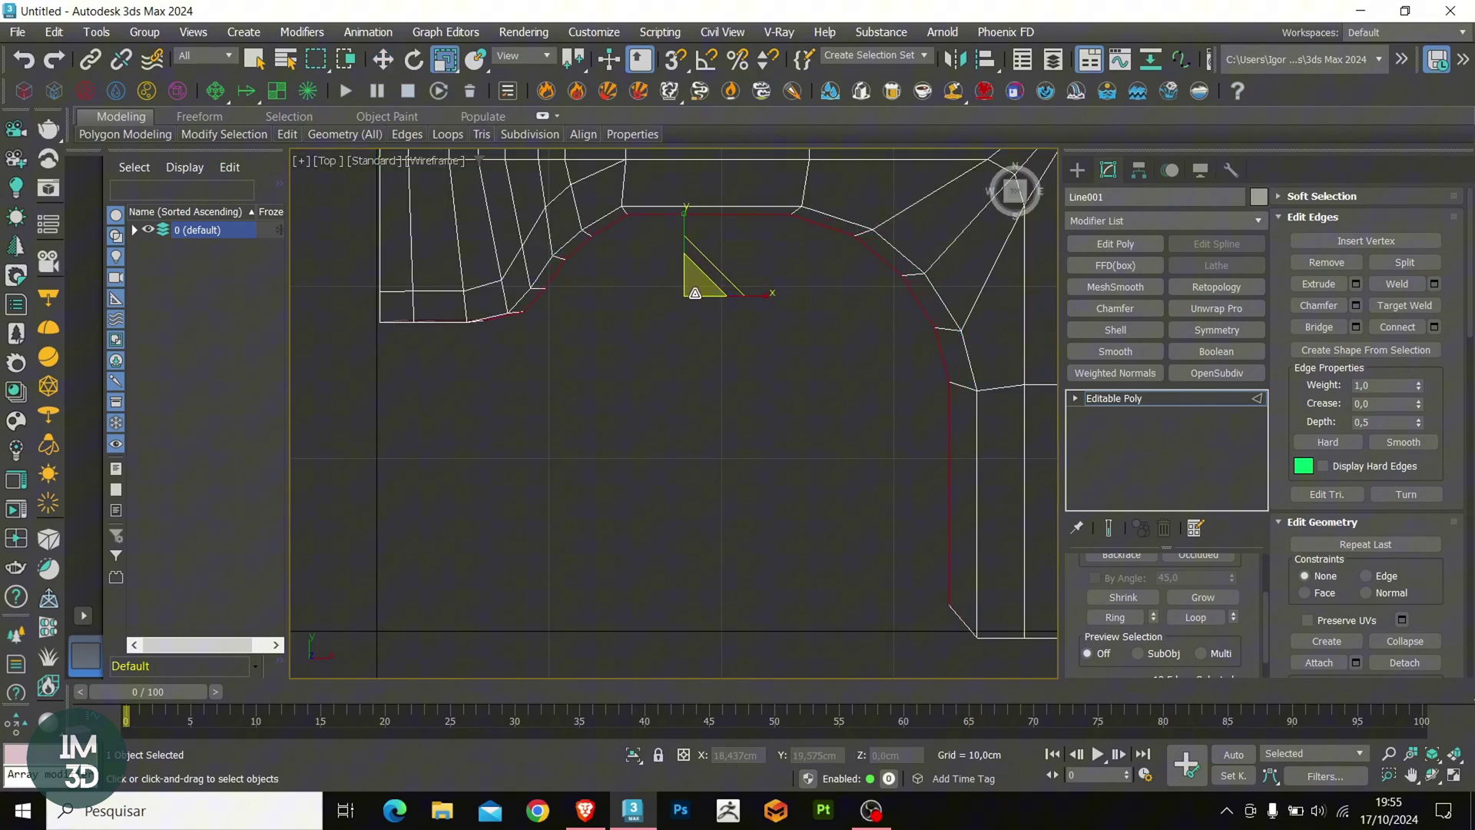
key("w")
left_click_drag(684, 266, 684, 300)
middle_click_drag(500, 332, 524, 331)
Step: Move the vertex on the basin wall's bottom edge below the tap-hole platform along X to about 5.7 cm
left_click(474, 354)
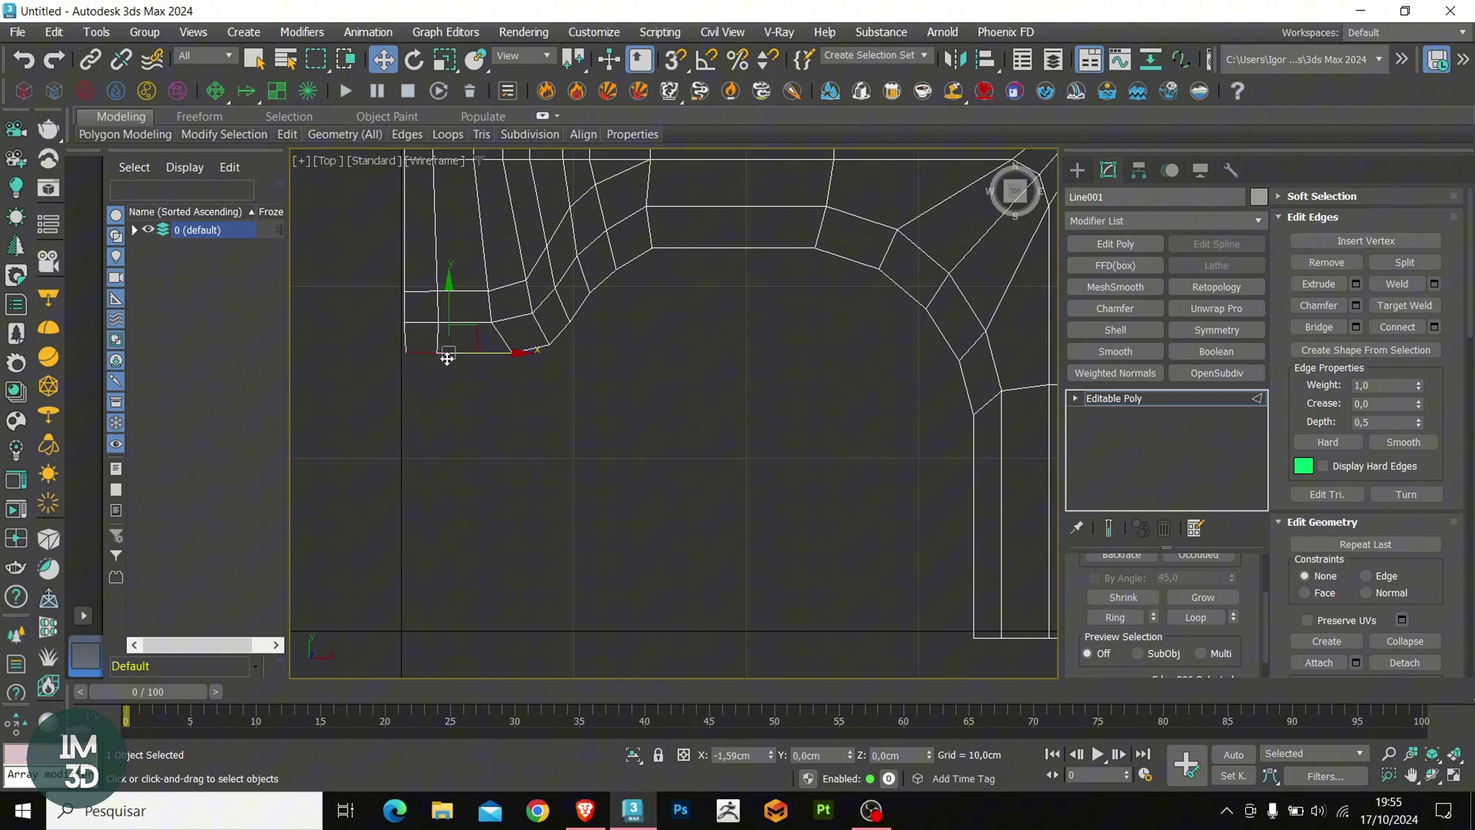
key("1")
left_click(510, 353)
key("F3")
left_click_drag(537, 353, 526, 353)
scroll(532, 354, "down", 1)
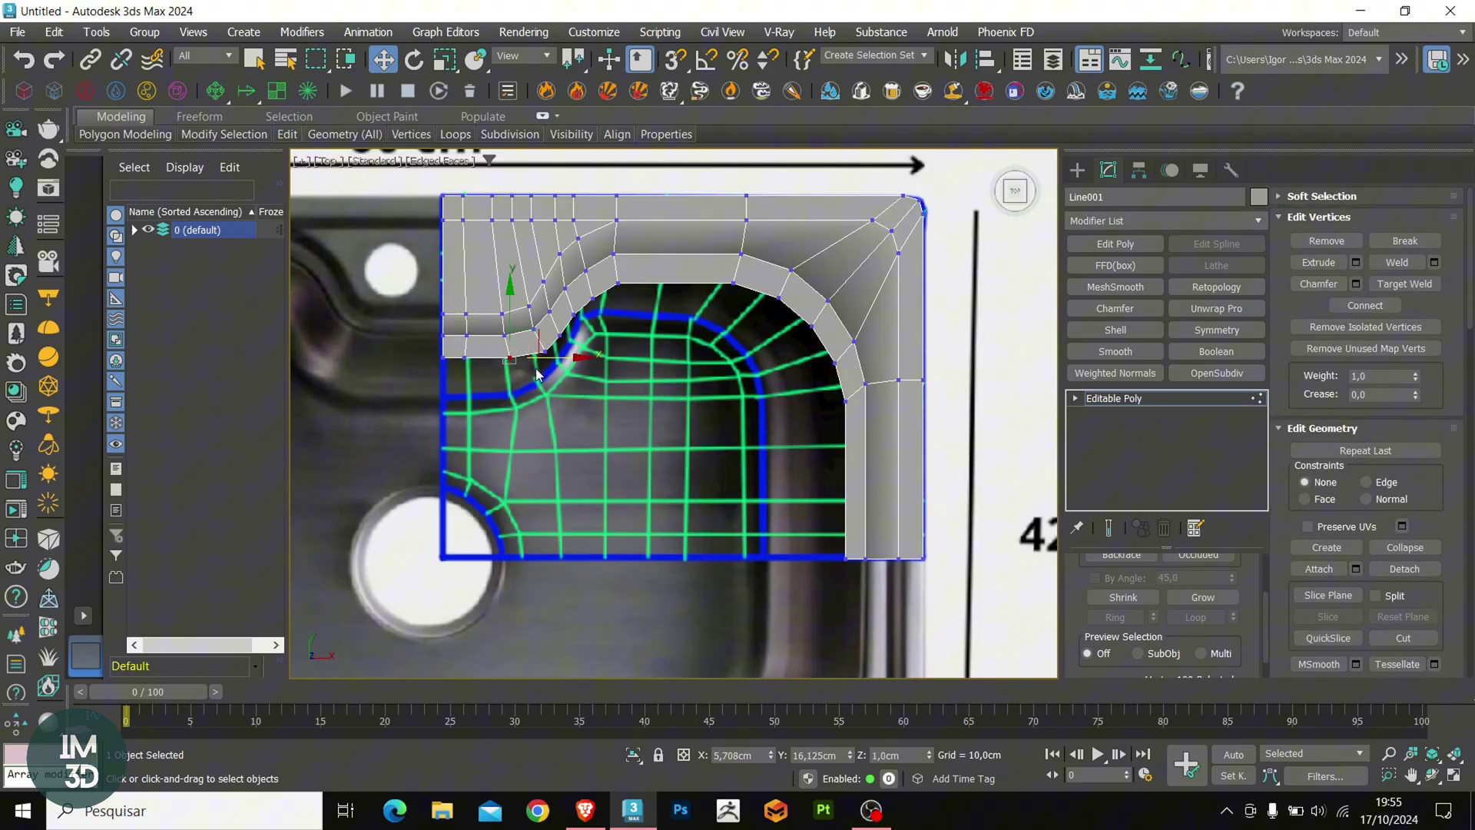
middle_click_drag(579, 346, 582, 381)
scroll(582, 381, "up", 2)
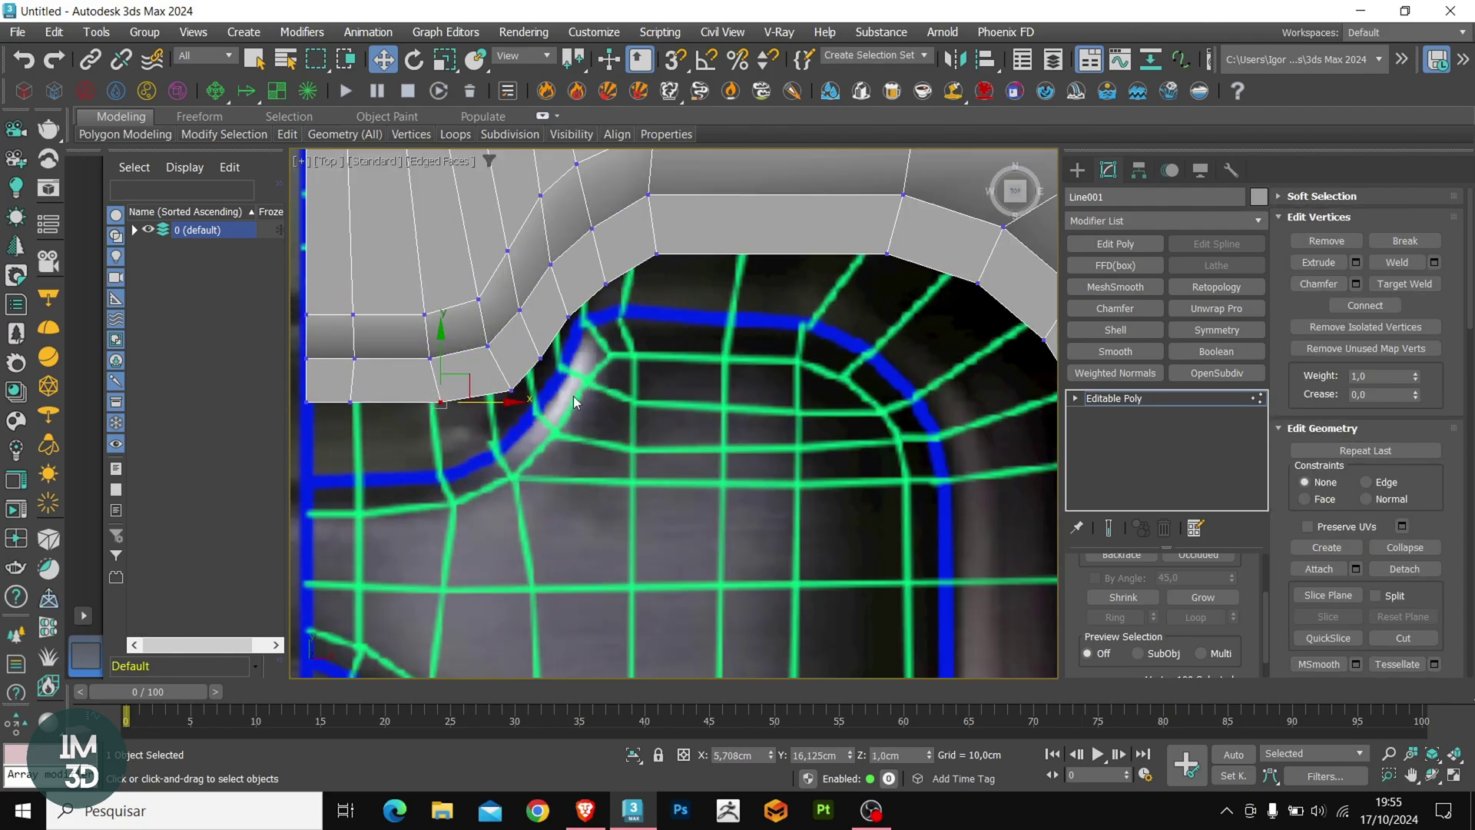
scroll(591, 386, "down", 2)
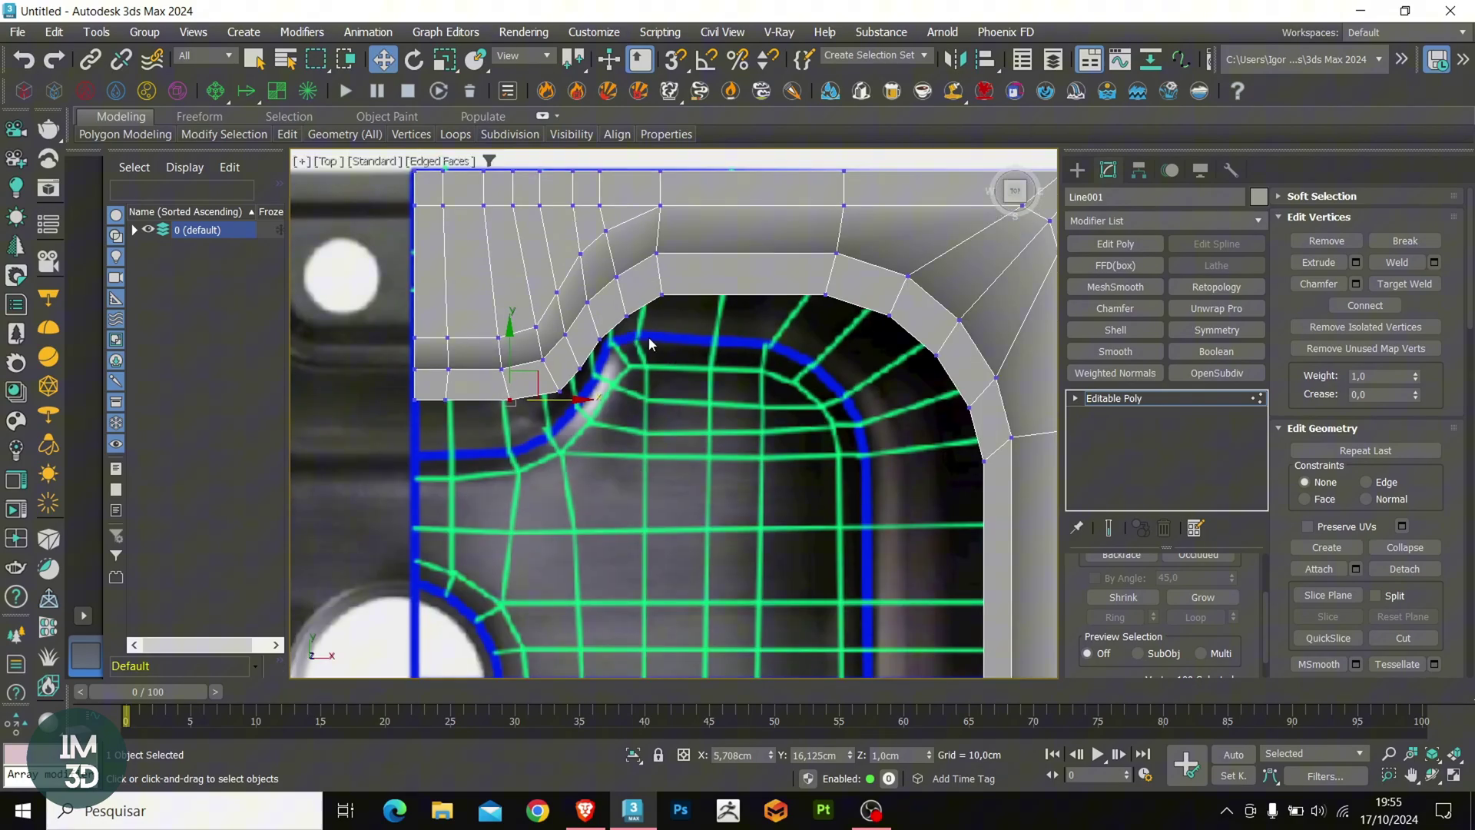
middle_click_drag(649, 344, 692, 242)
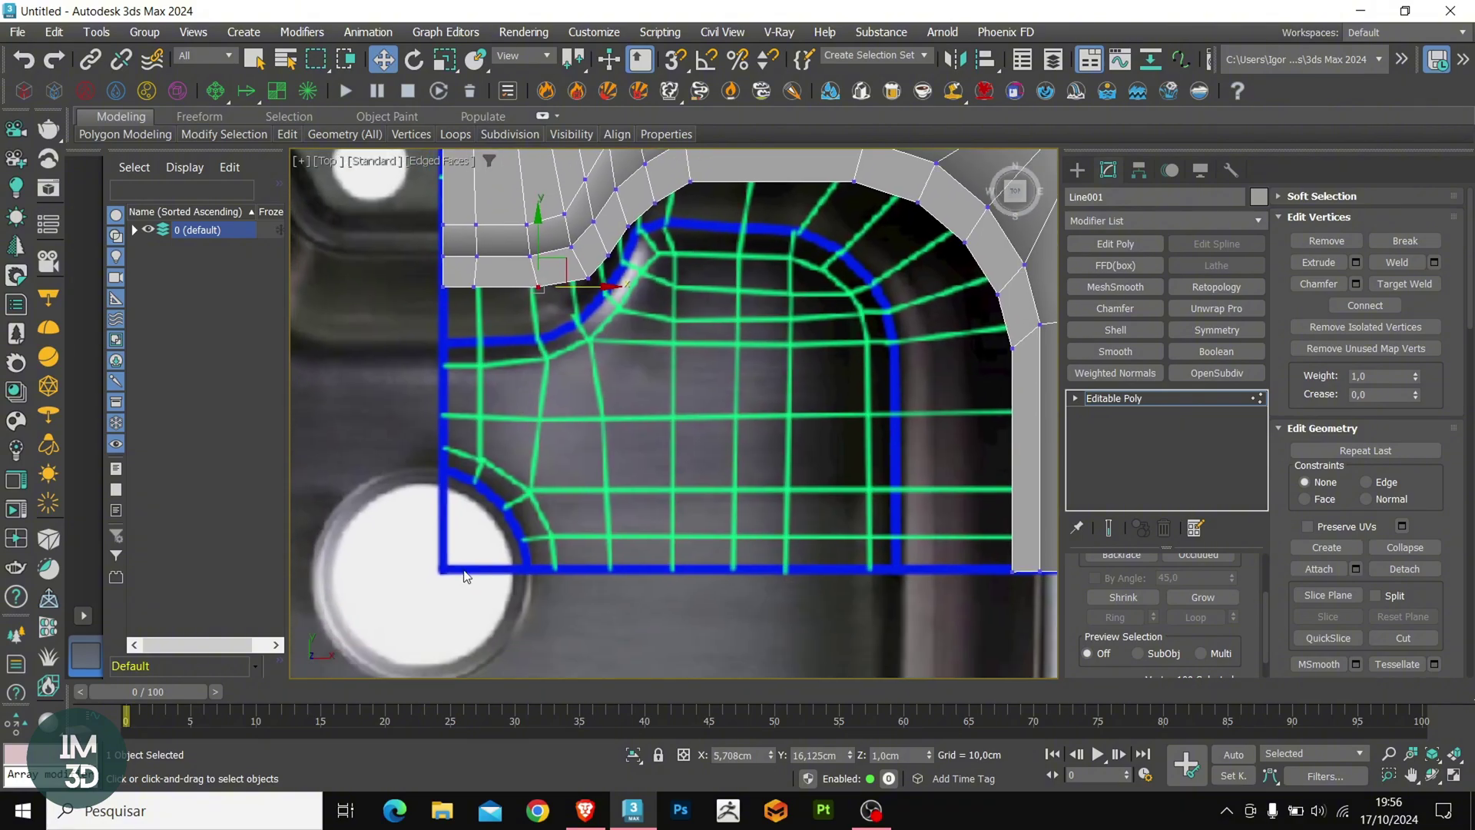
Step: Draw a circle with a radius of about 2.6 cm at the drain and position it at the origin
left_click(1125, 400)
left_click(1078, 170)
left_click(1116, 337)
middle_click_drag(517, 520, 527, 454)
key("F3")
scroll(497, 480, "up", 2)
left_click(435, 512)
scroll(570, 450, "down", 4)
key("w")
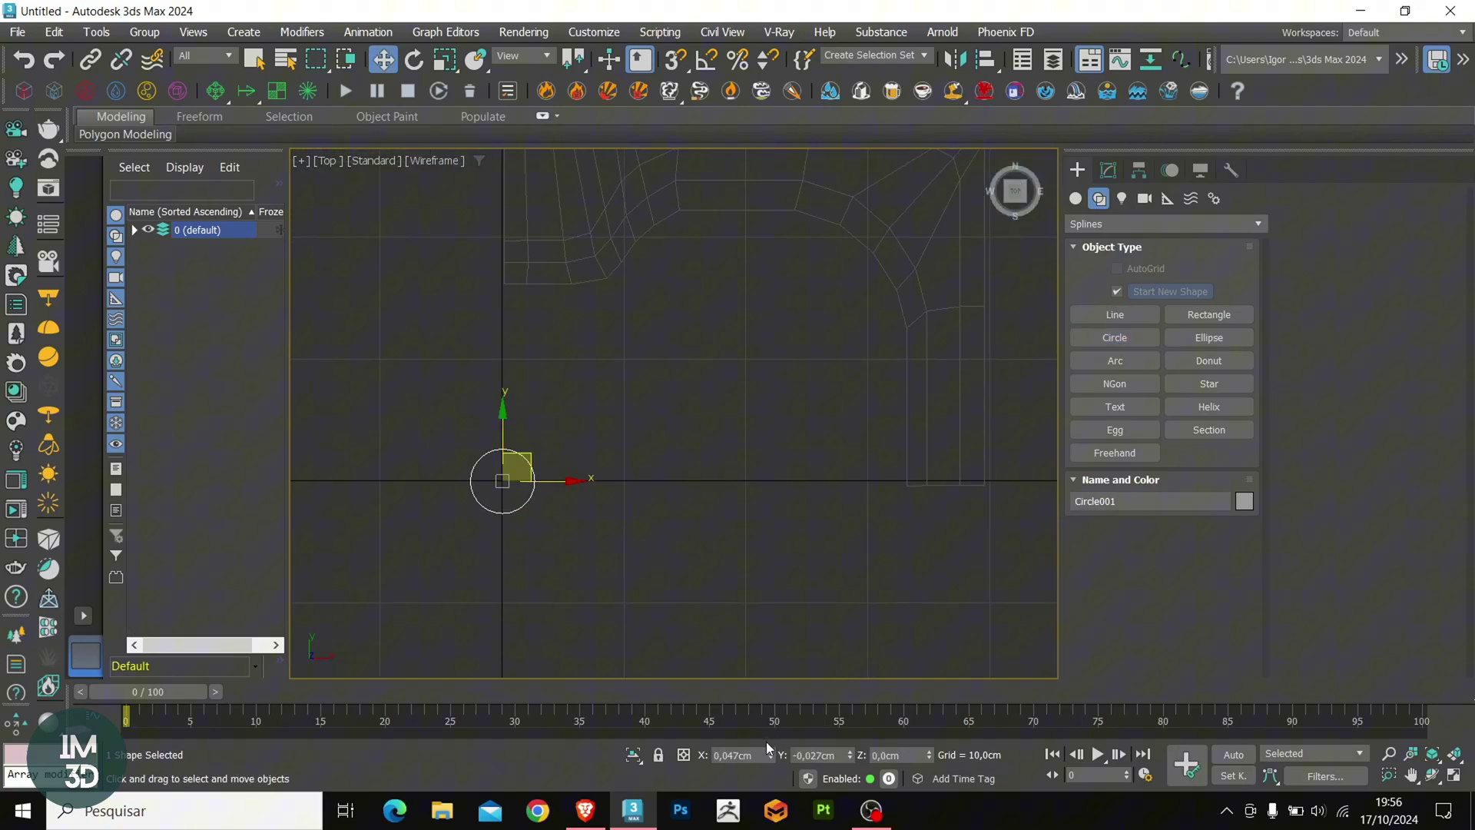
right_click(850, 754)
scroll(496, 431, "up", 2)
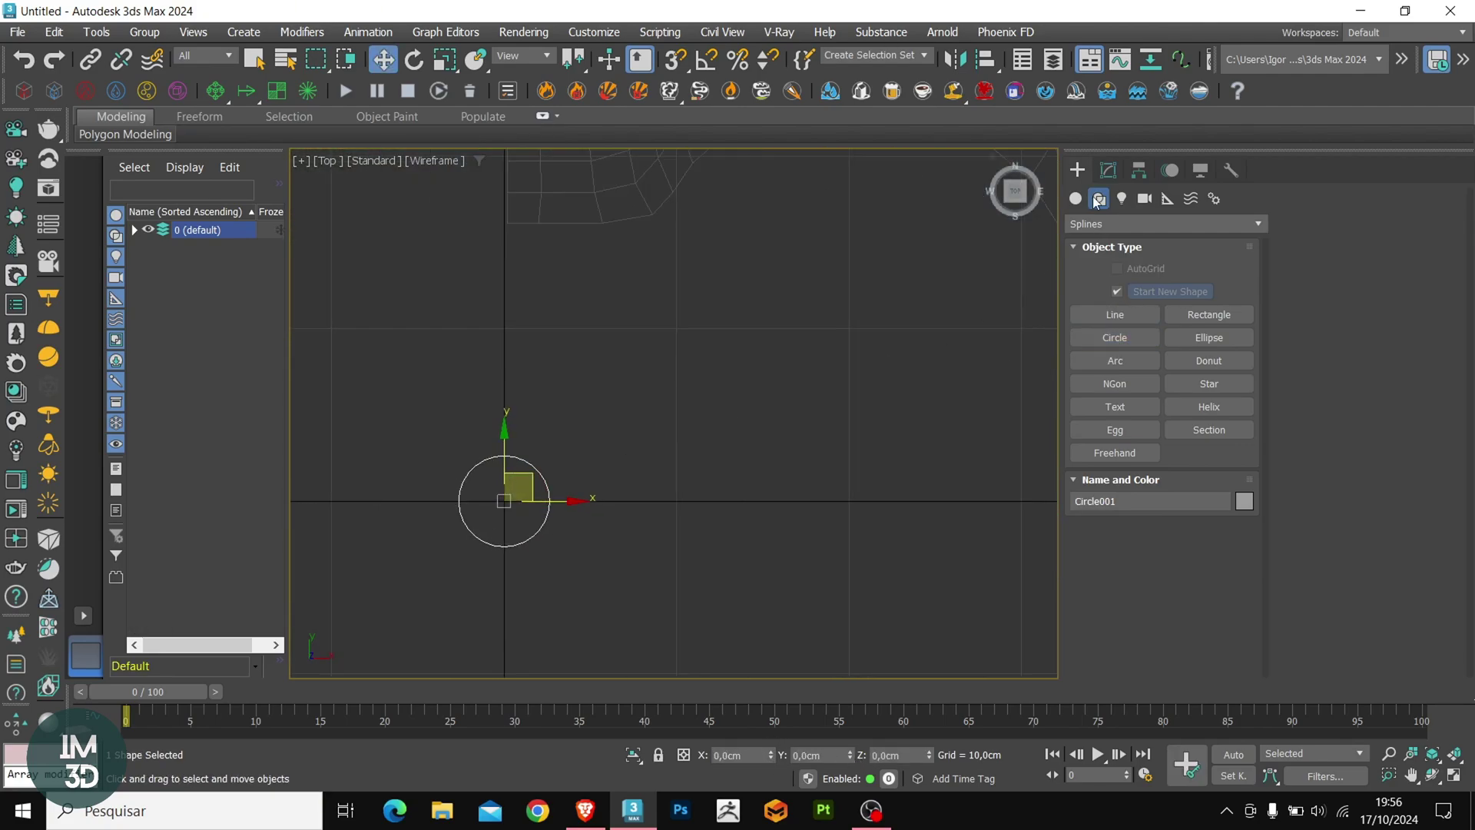
Step: Set the drain circle's interpolation steps to 3 and convert it to an Editable Poly
left_click(1107, 170)
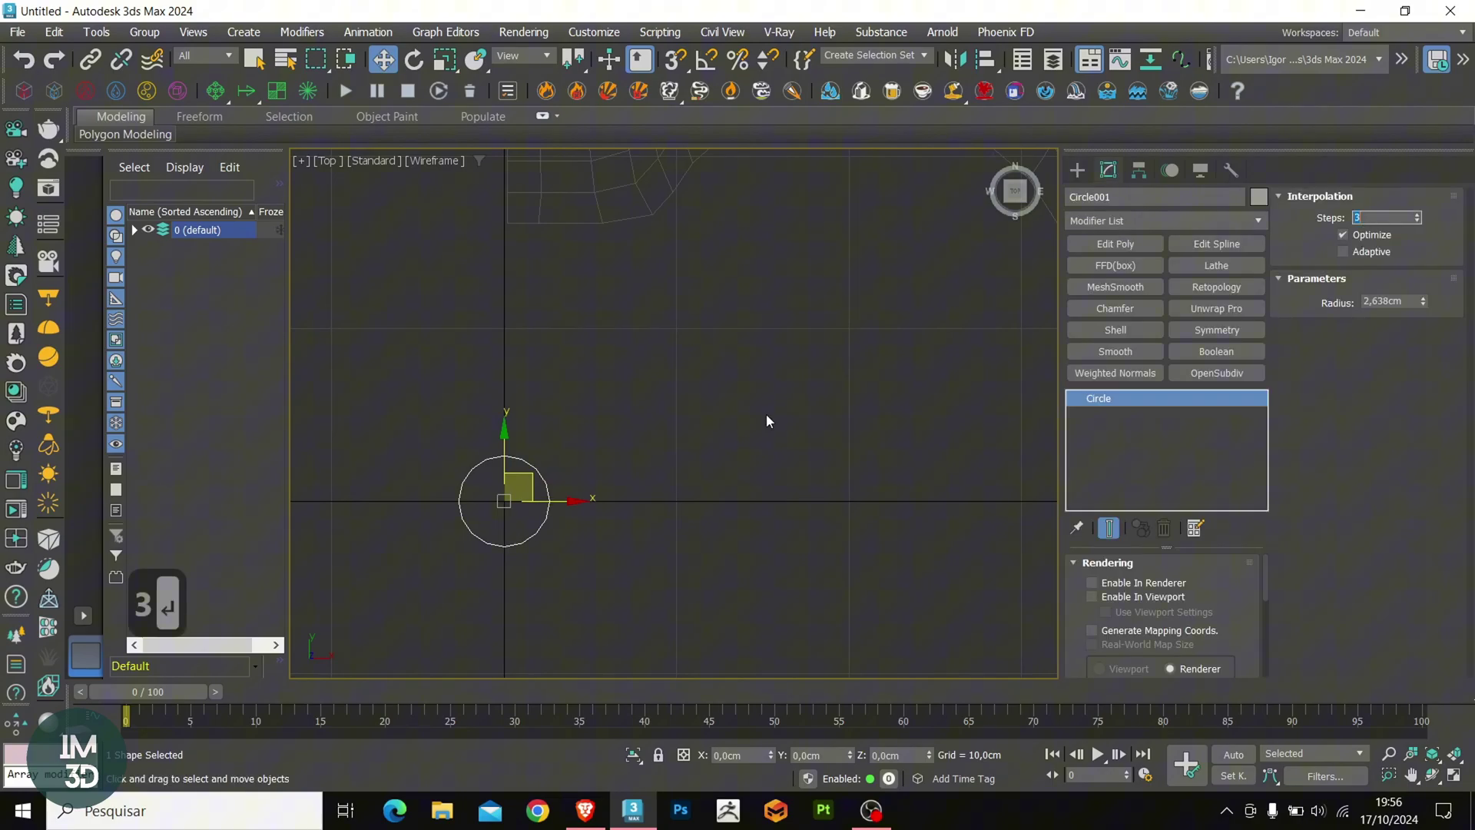
scroll(509, 467, "up", 2)
key("ctrl+t")
key("1")
key("F3")
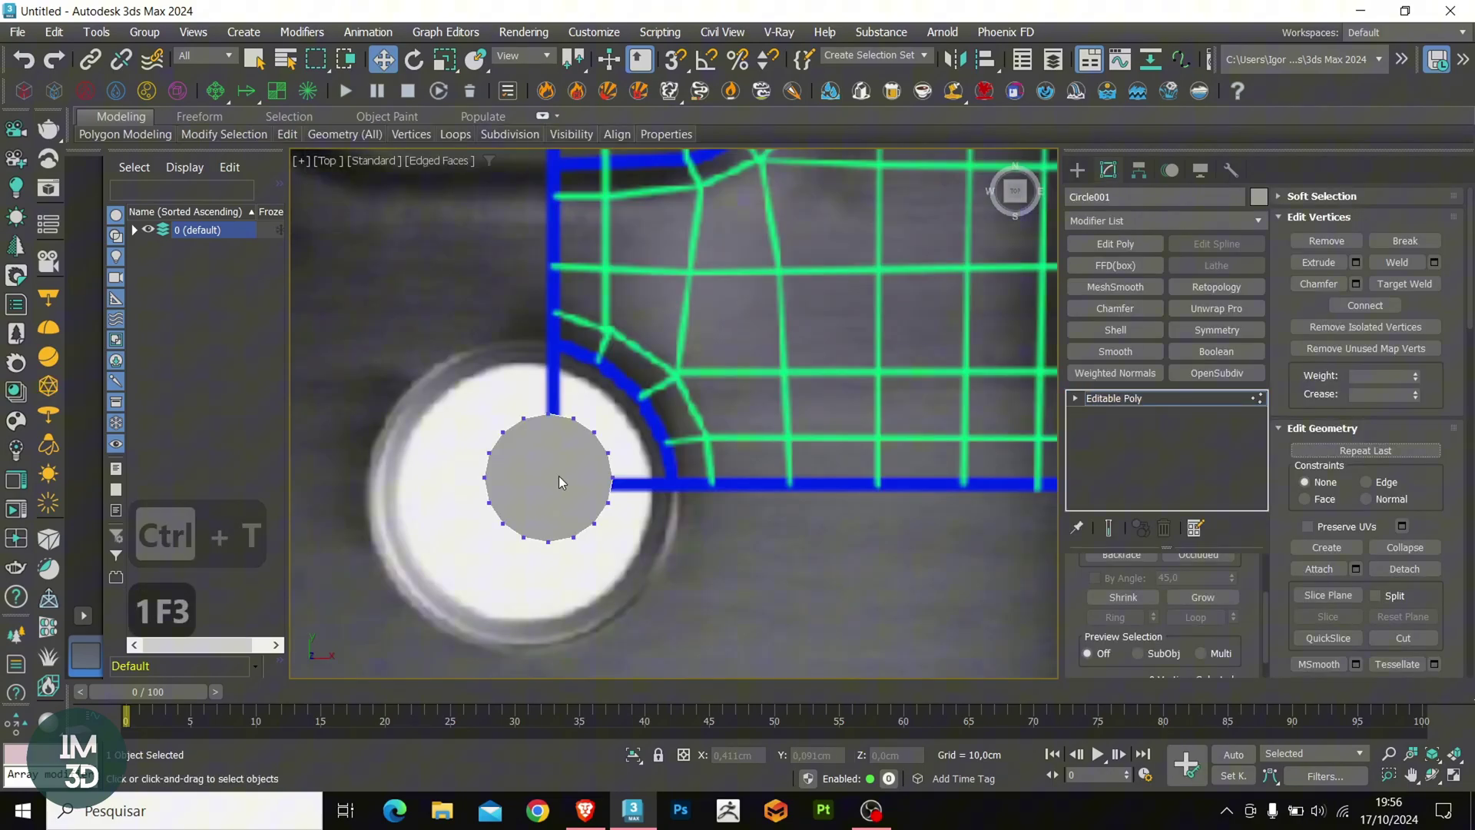
Step: Divide the drain disc into four quarters with a vertical connecting edge and a horizontal cut through its centre
key("ctrl+shift+e")
scroll(555, 500, "up", 2)
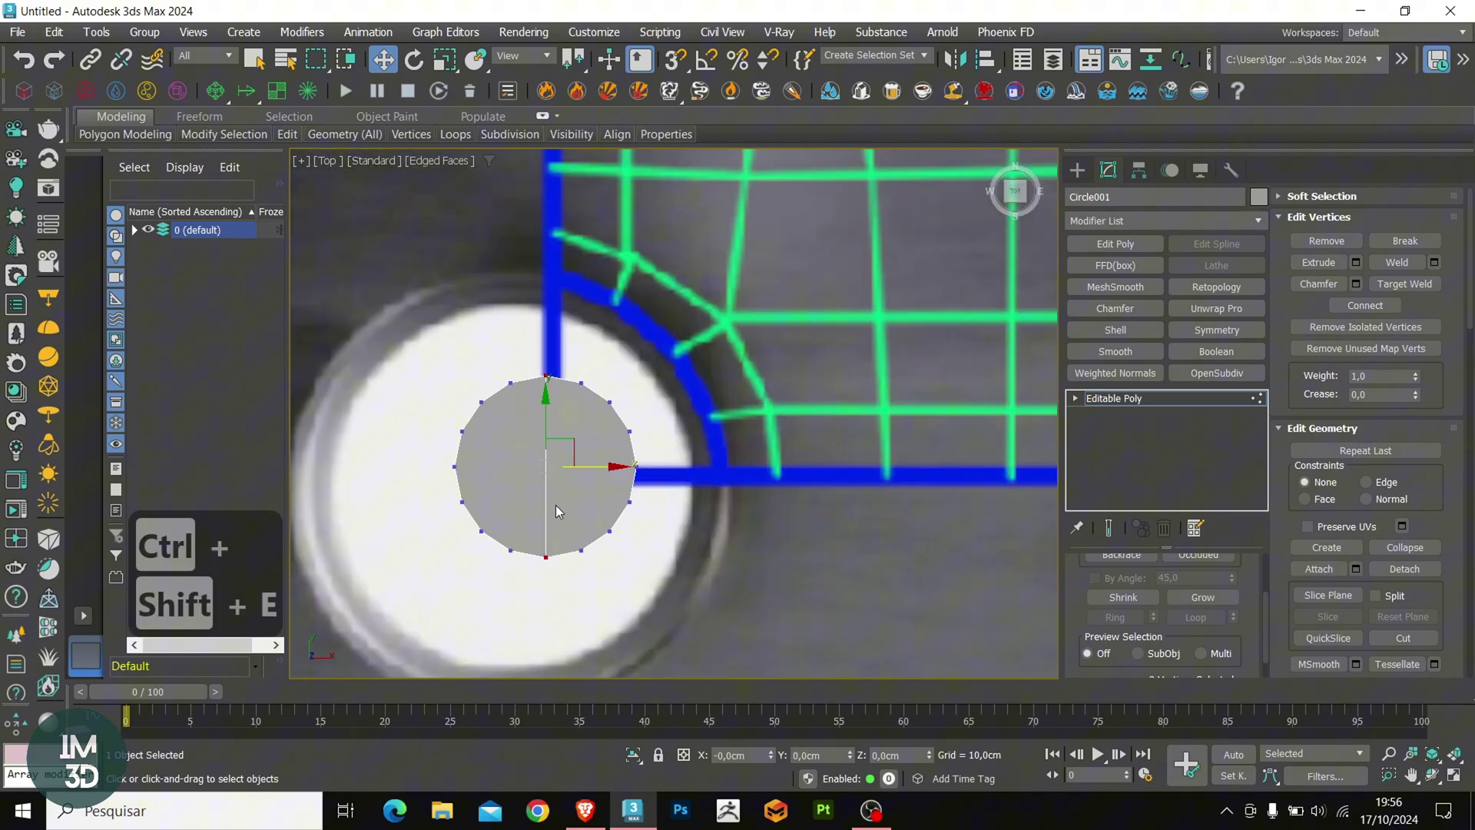
key("alt+c")
left_click(637, 466)
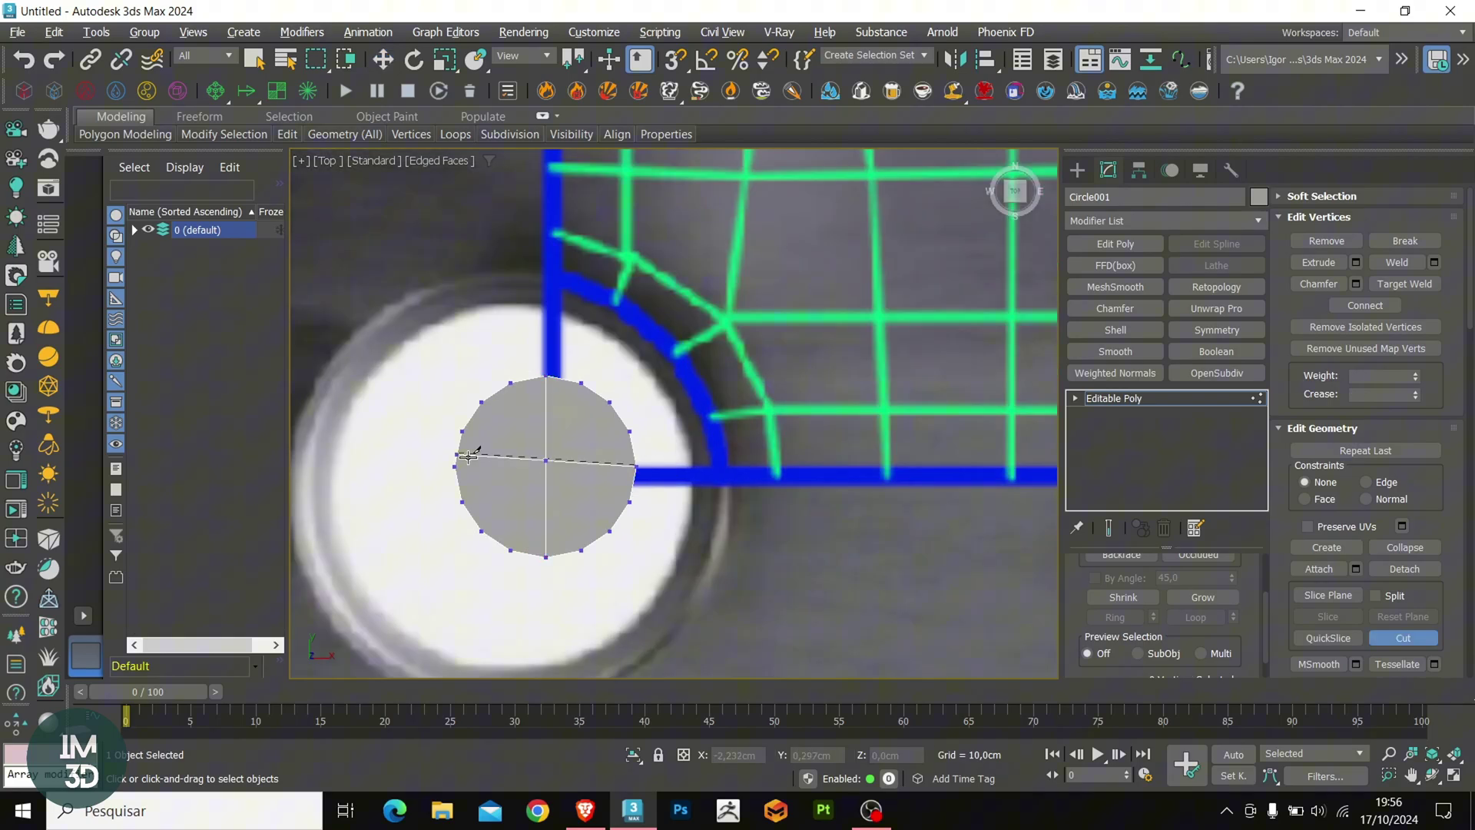
right_click(460, 464)
Step: Scale the drain disc up uniformly to match the blue drain outline on the reference
key("1")
scroll(548, 445, "down", 2)
key("r")
left_click_drag(558, 446, 559, 369)
key("1")
Step: Delete the left and lower vertices of the drain disc, keeping only its upper-right quarter
key("F3")
left_click_drag(379, 281, 517, 655)
key("Delete")
left_click_drag(805, 614, 428, 521)
key("Delete")
key("F3")
scroll(483, 529, "down", 3)
middle_click_drag(578, 457, 574, 518)
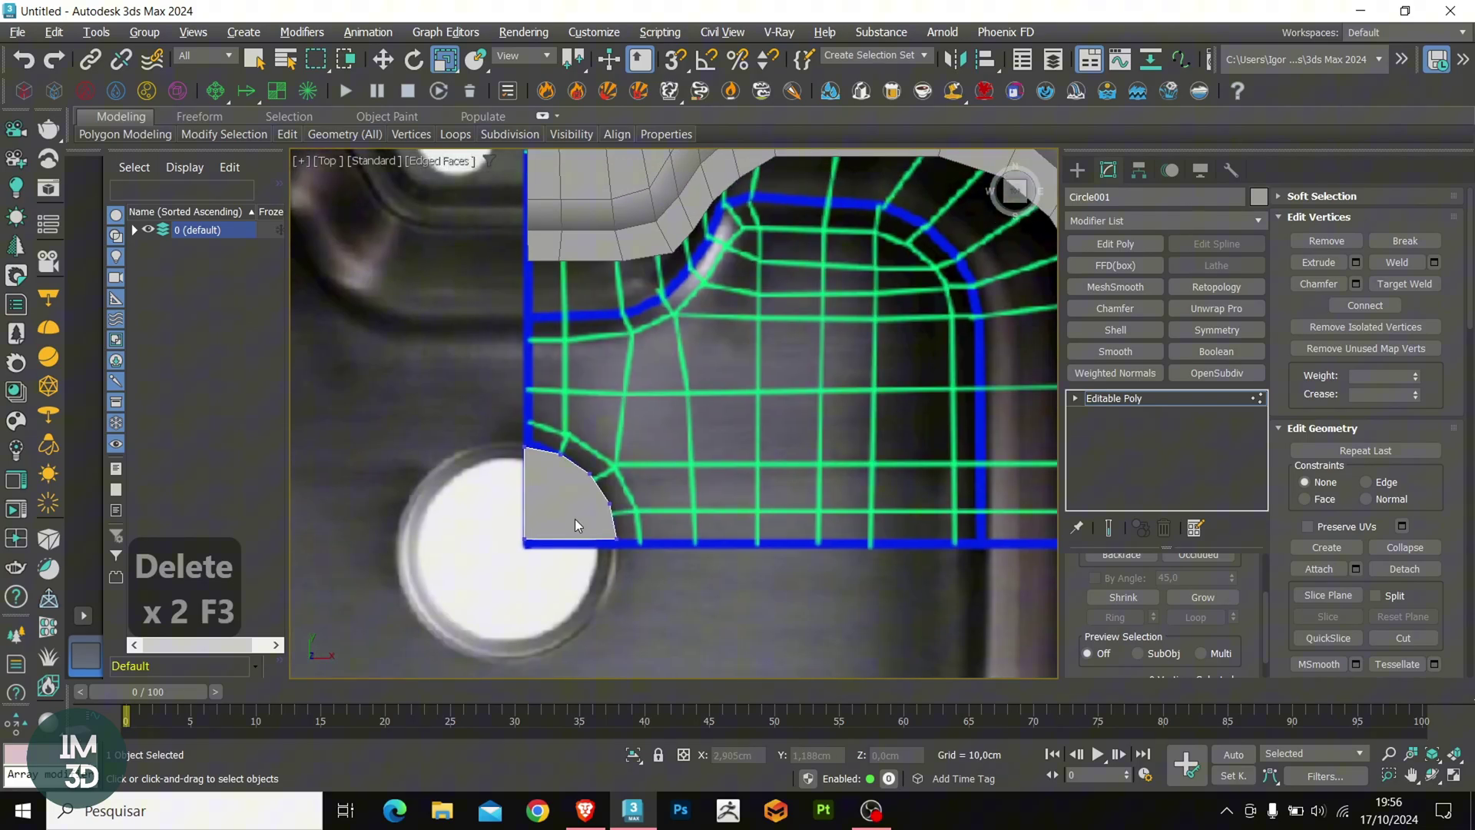
Step: Attach the sink body to the drain quarter so both form one editable poly
key("2")
key("2")
key("w")
left_click(1318, 357)
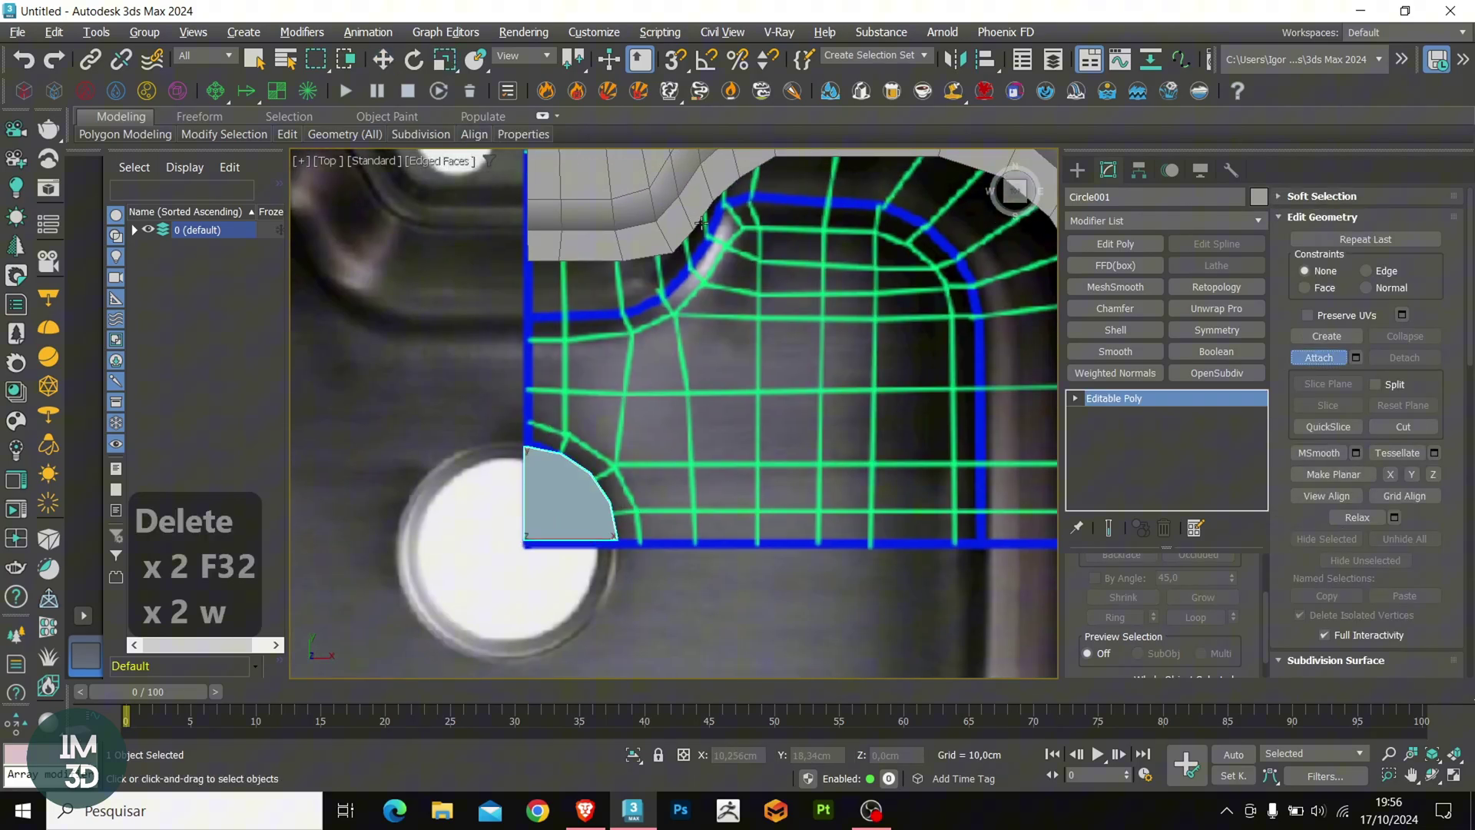
right_click(690, 377)
middle_click_drag(621, 472, 607, 511)
Step: Bridge the drain quarter's uppermost arc edge to the basin wall's bottom edge below the tap-hole platform
key("2")
key("F3")
left_click(530, 489)
key("F3")
key("ctrl+b")
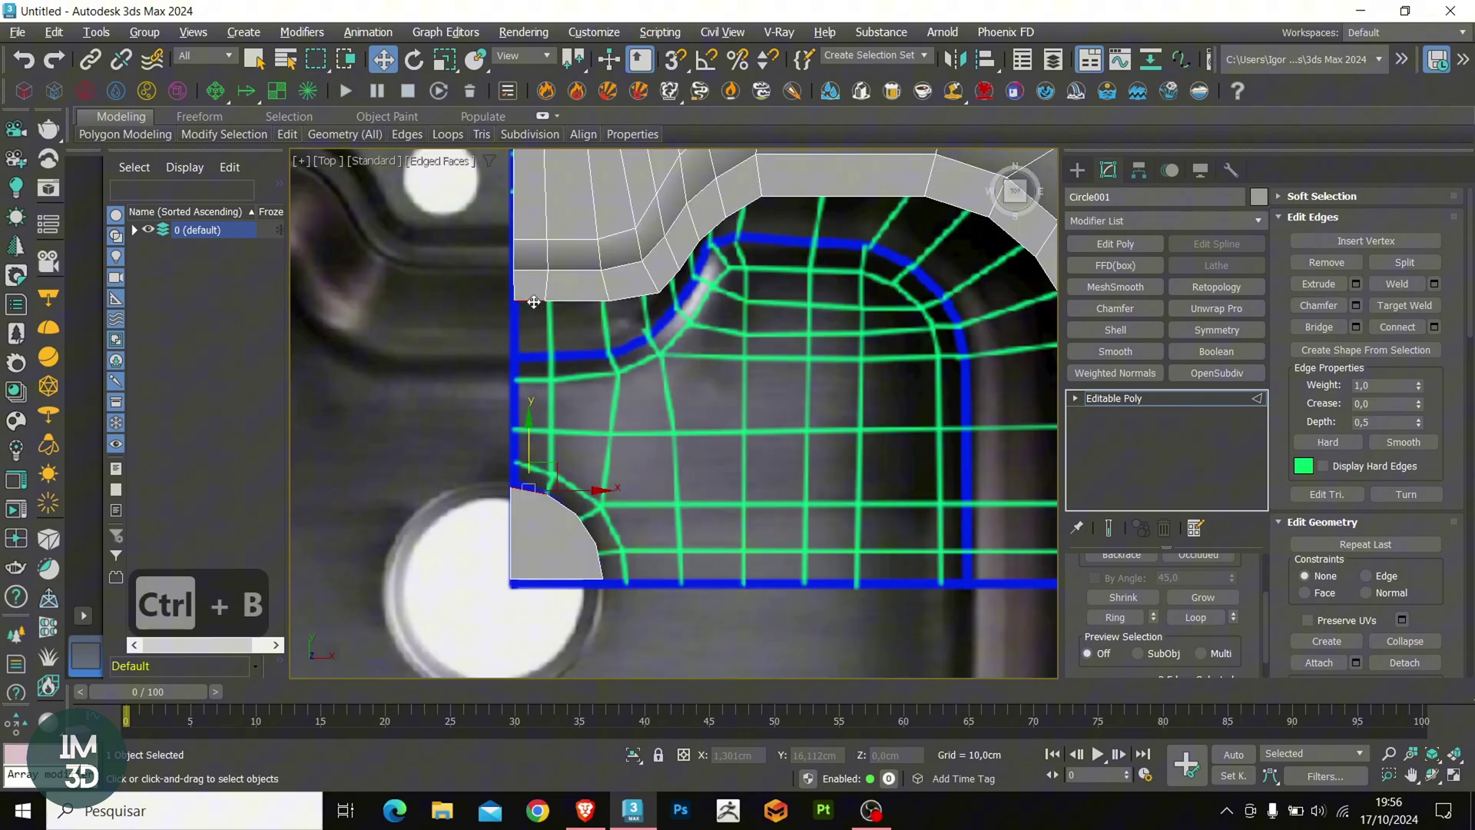
key("Return")
Step: Insert an edge loop across the sink's right side just above its open lower end using SwiftLoop
middle_click_drag(751, 503, 582, 458)
left_click(432, 518)
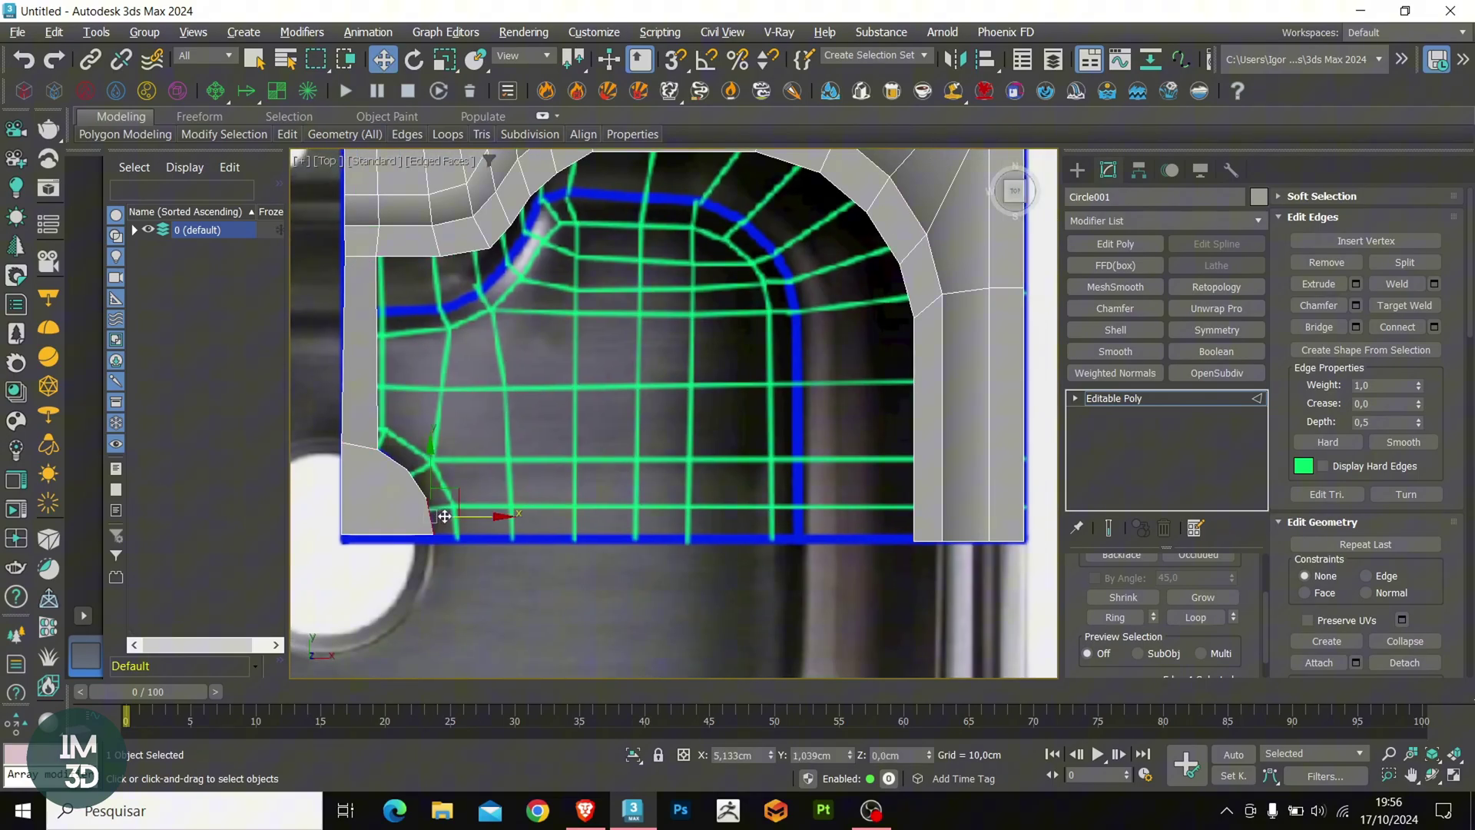
key("alt+1")
left_click(956, 500)
right_click(955, 501)
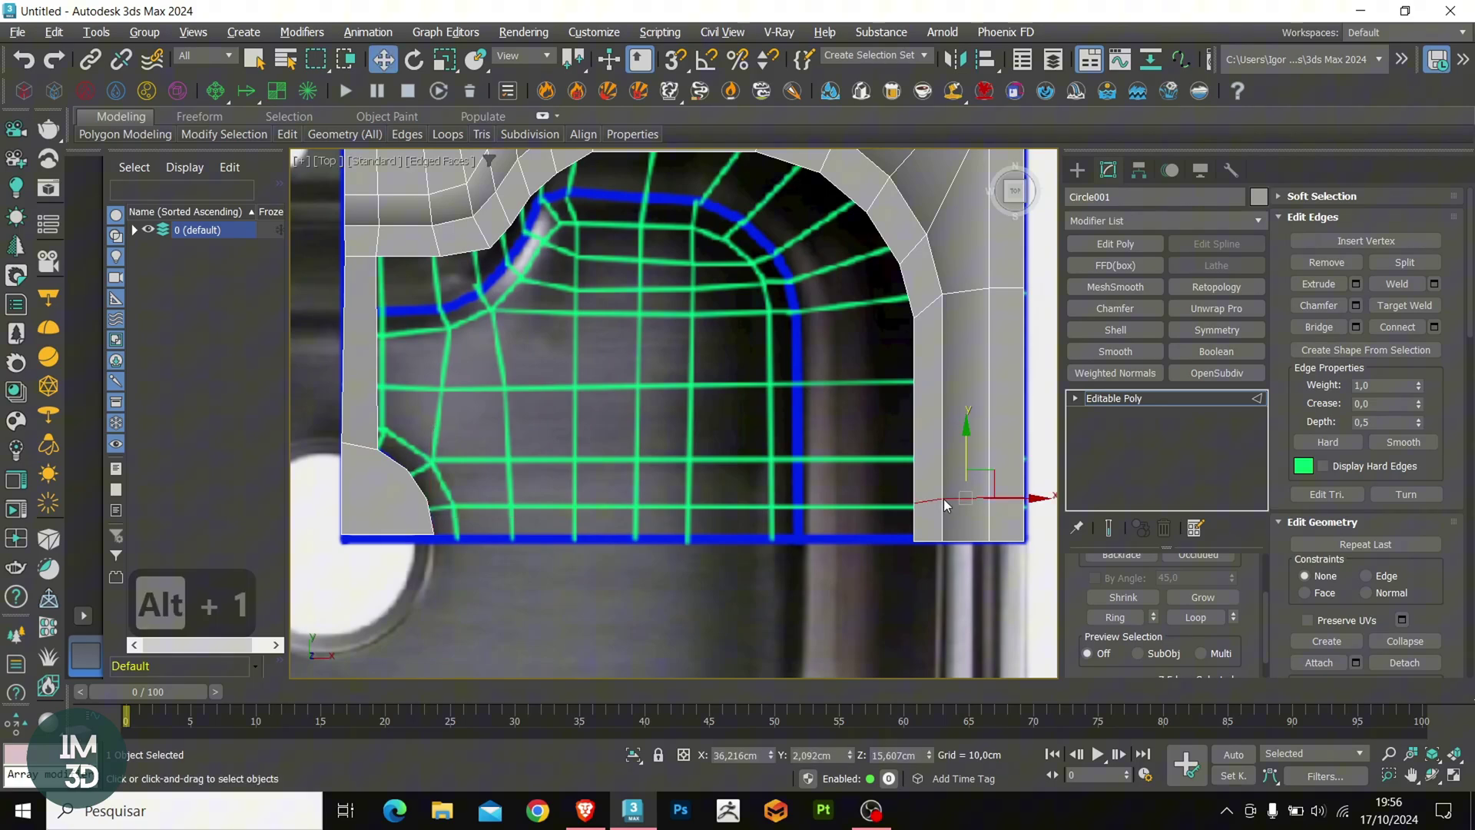
Step: Bridge the drain quarter's lowest arc edge to the lowest edge of the basin's right wall
left_click(915, 519)
left_click(458, 527, "ctrl")
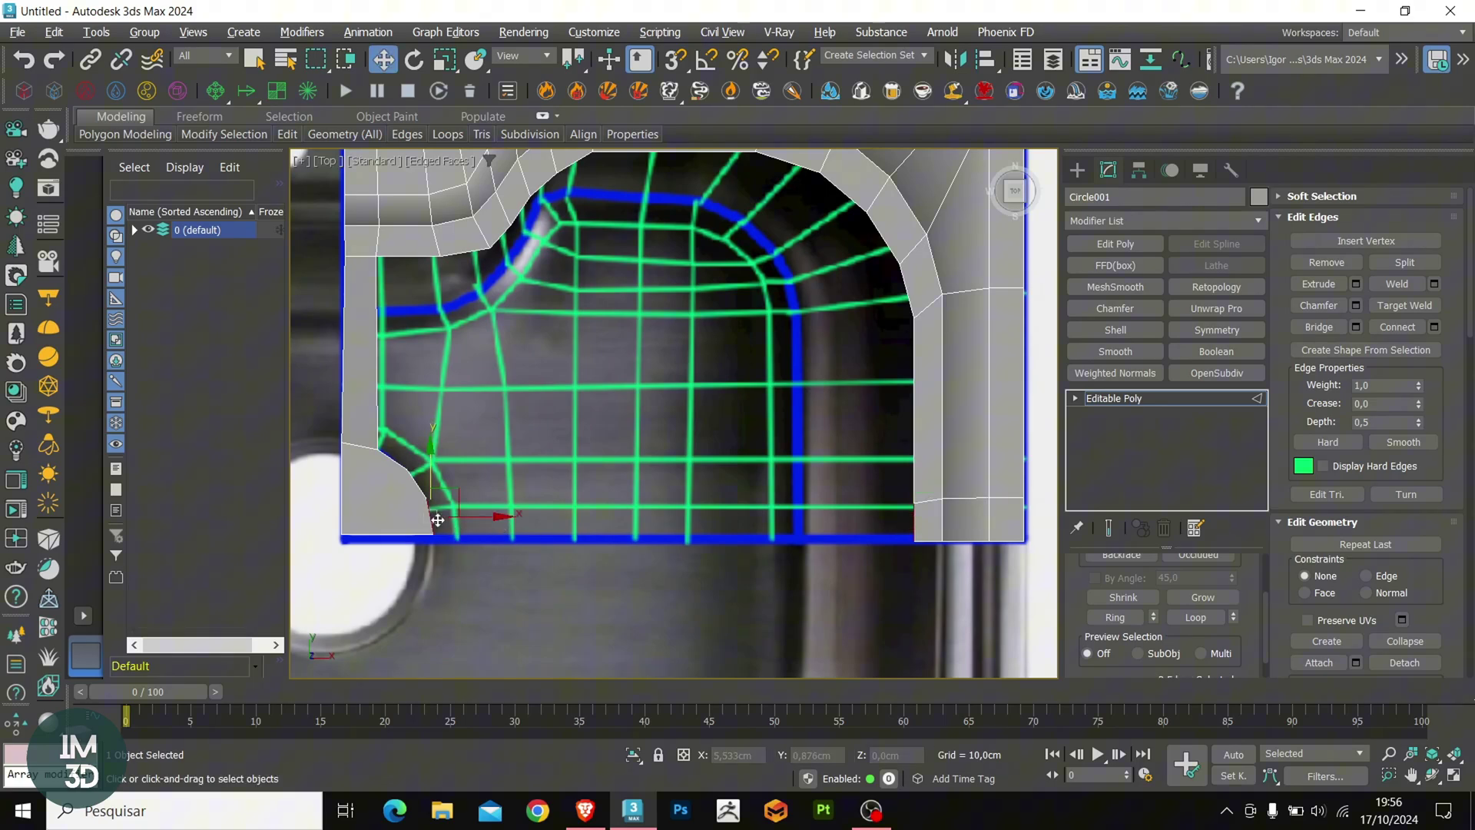
key("ctrl+b")
key("Return")
middle_click_drag(544, 438, 556, 465)
Step: Cap the open border between the drain strips and the basin wall to fill the basin floor
key("3")
left_click(716, 525)
left_click(1405, 262)
middle_click_drag(658, 385, 643, 403)
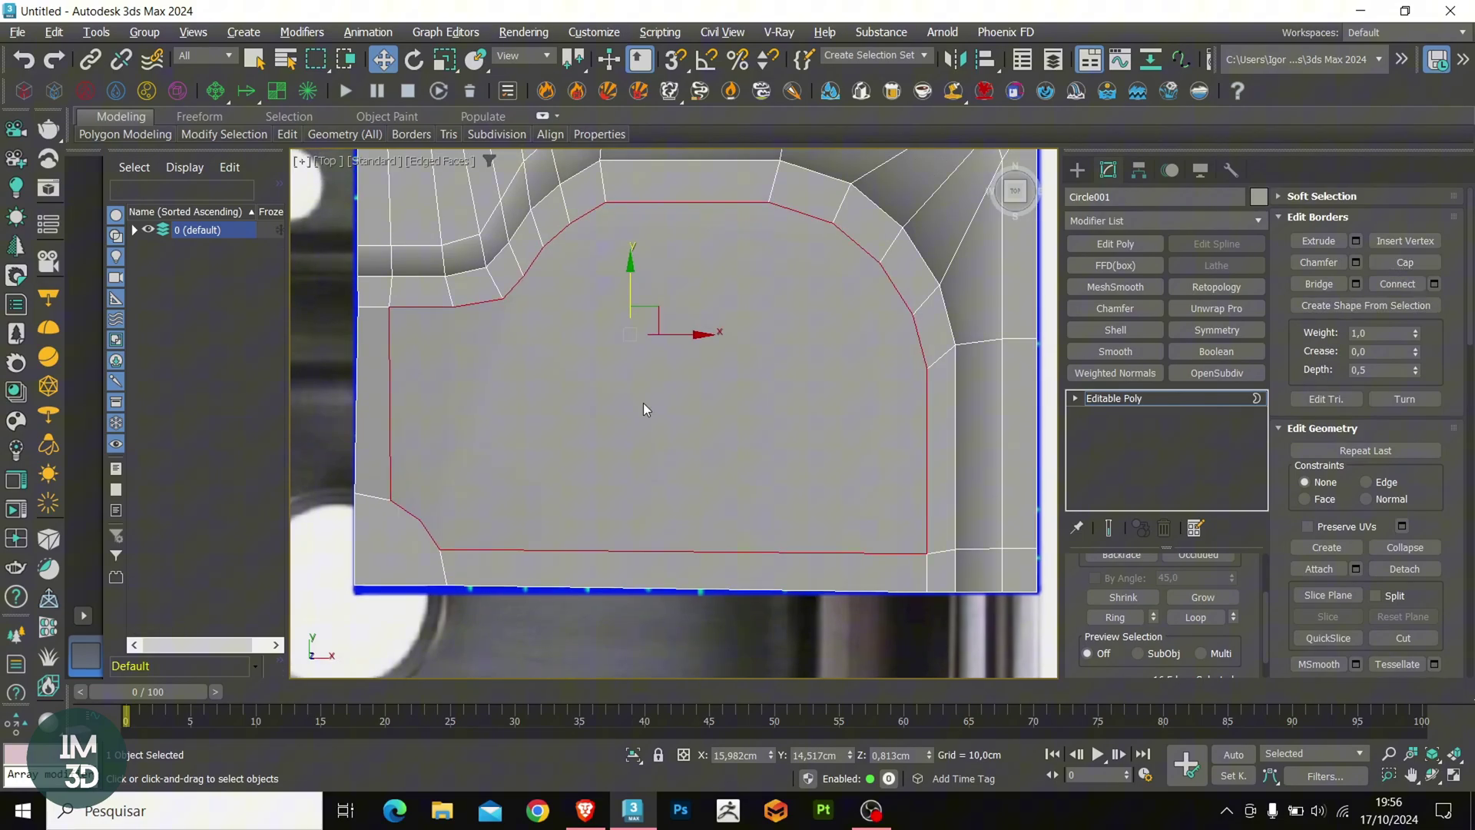
Step: Select the basin floor with its surrounding strips and the drain quarter, and make these polygons planar in Z
key("4")
left_click(573, 360)
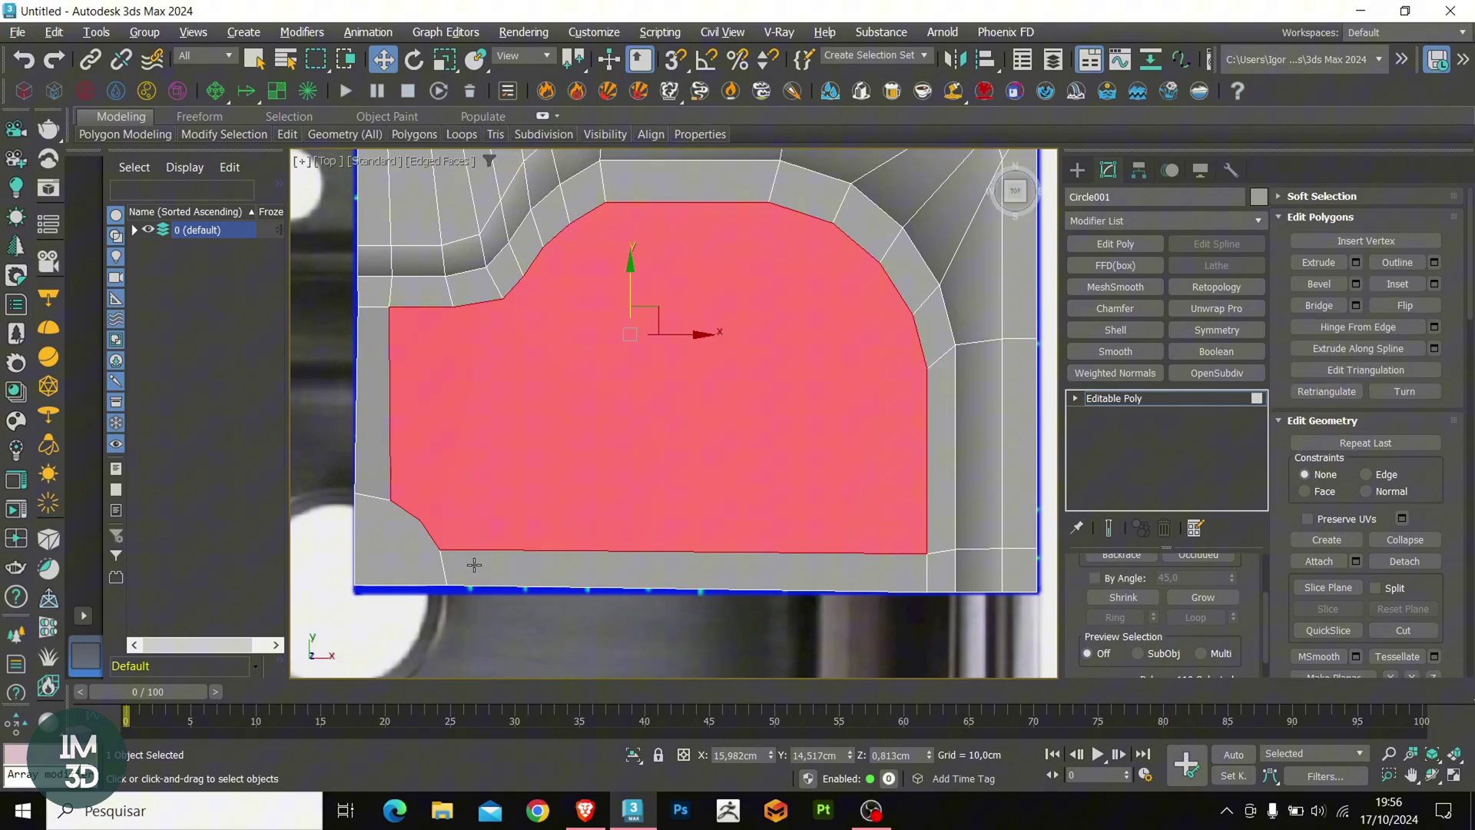
middle_click_drag(460, 553, 532, 492)
left_click(545, 496, "ctrl")
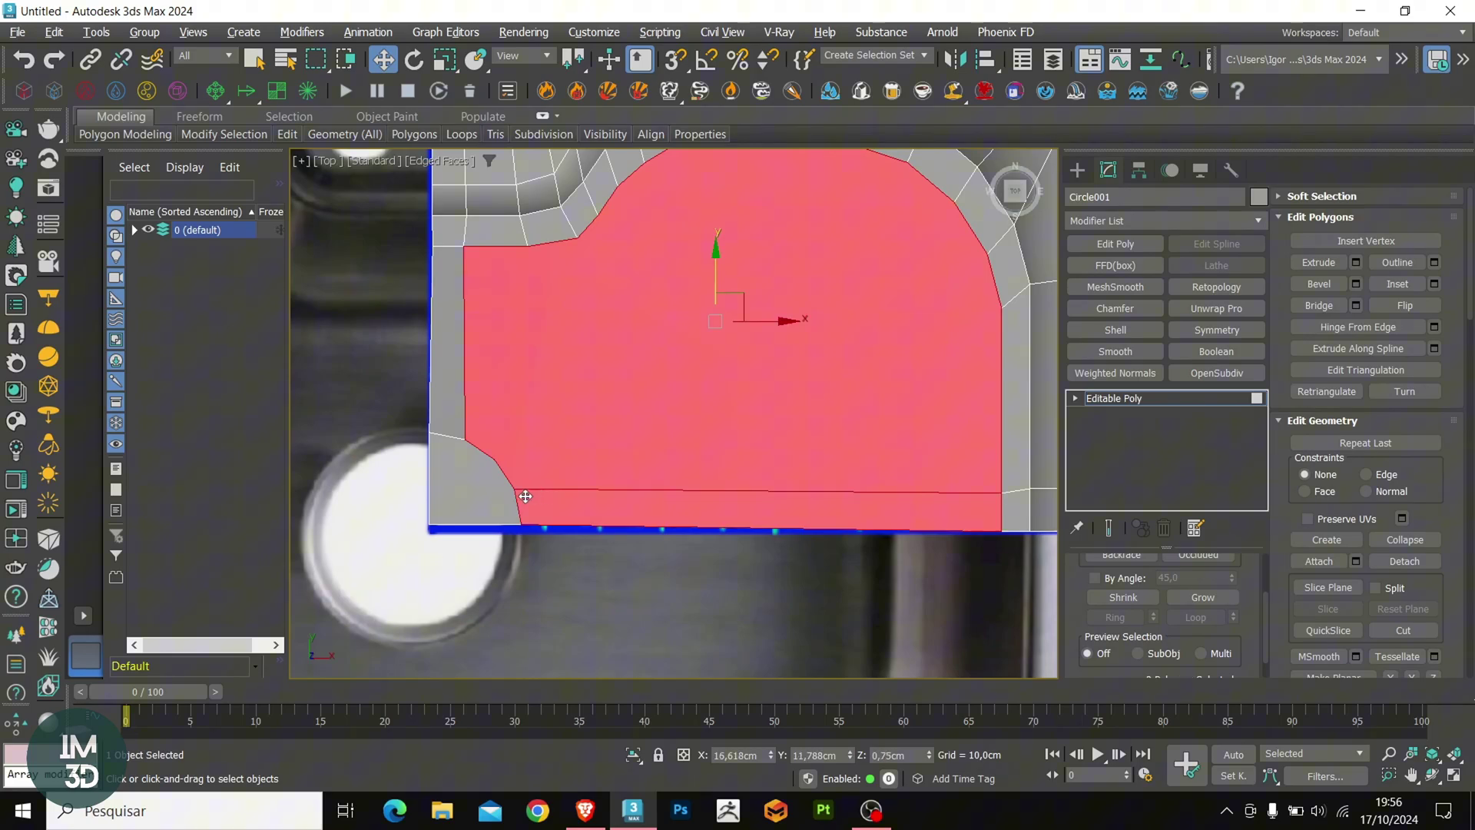
left_click(471, 494, "ctrl")
left_click(453, 339, "ctrl")
left_click(454, 238, "ctrl")
left_click(488, 229, "ctrl")
left_click(544, 230, "shift")
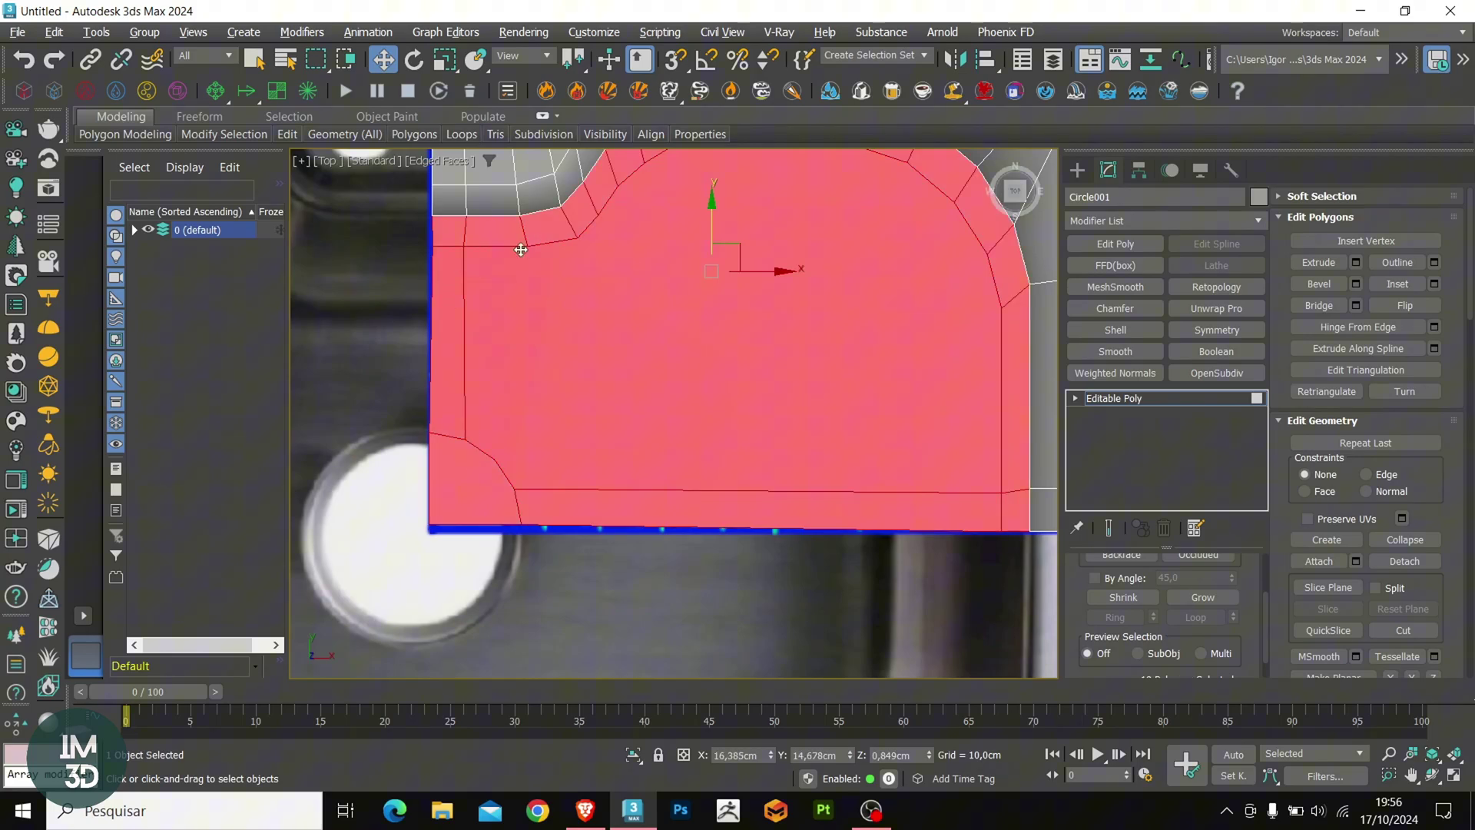
middle_click_drag(886, 337, 819, 372)
middle_click_drag(776, 363, 777, 407)
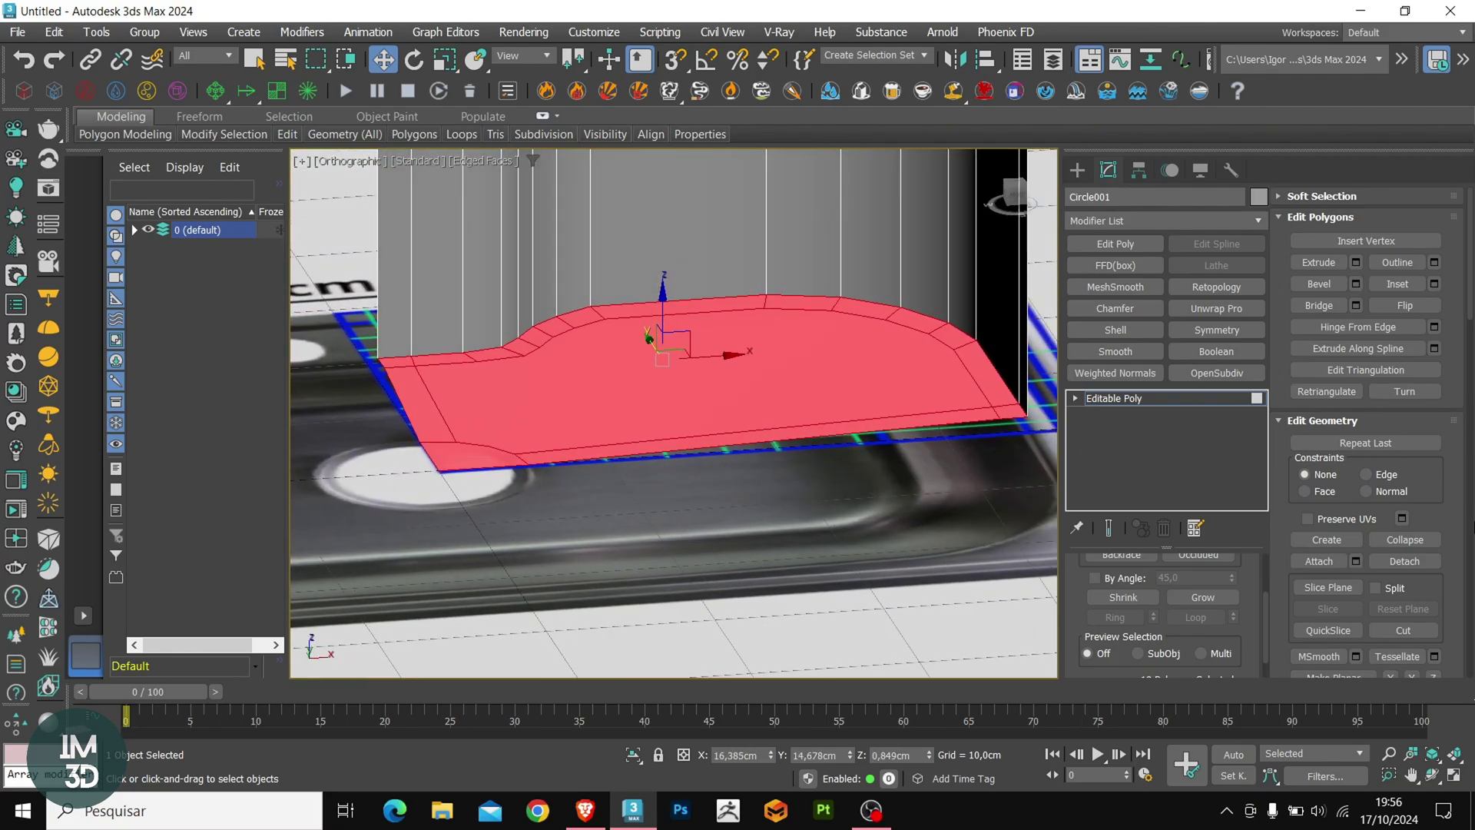
scroll(1418, 499, "down", 5)
left_click(1431, 517)
Step: Cut a second ring of edges around the drain quarter and link its corner to the middle arc vertex
key("t")
key("z")
key("1")
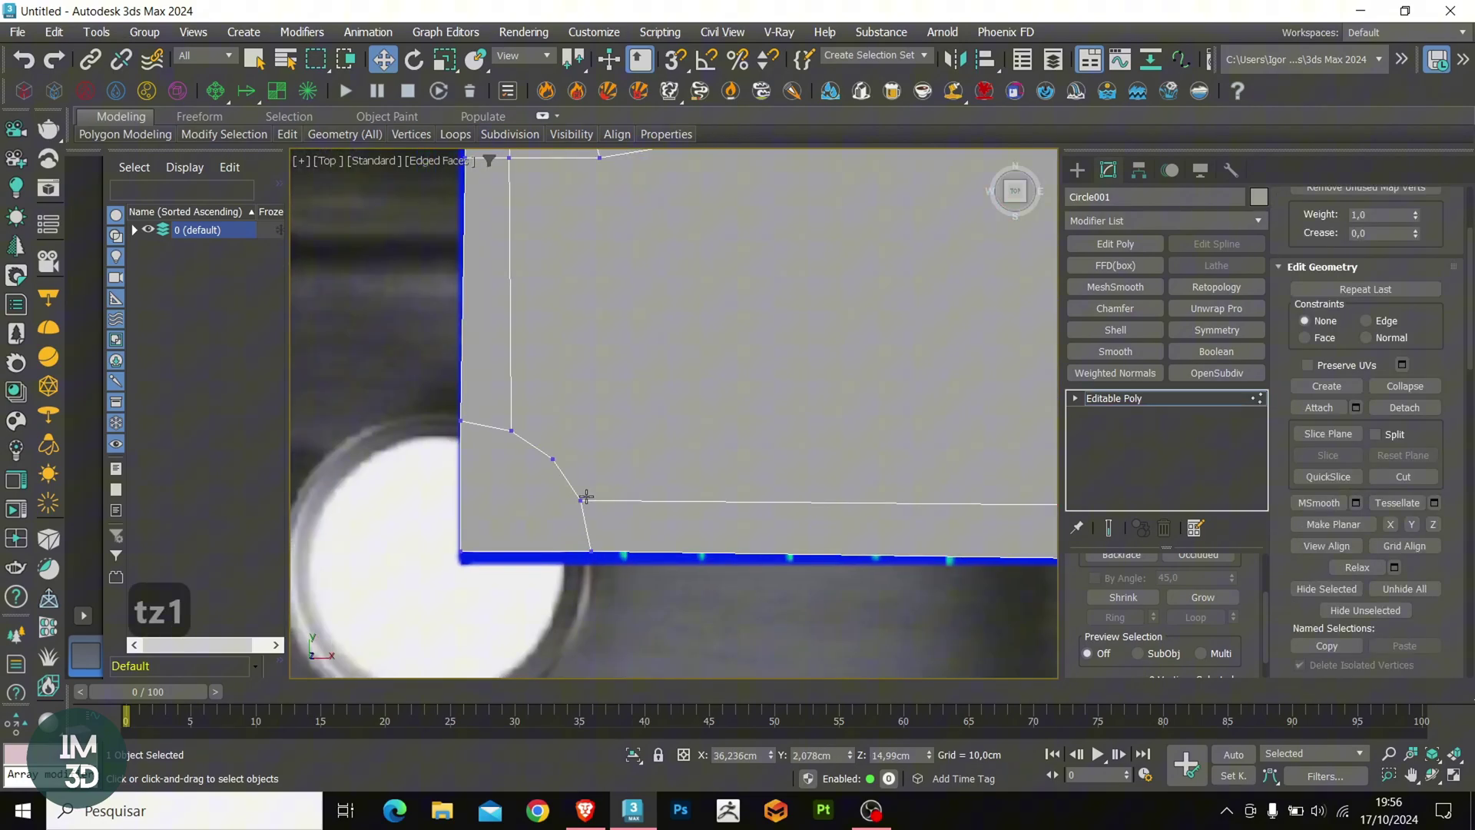
key("alt+c")
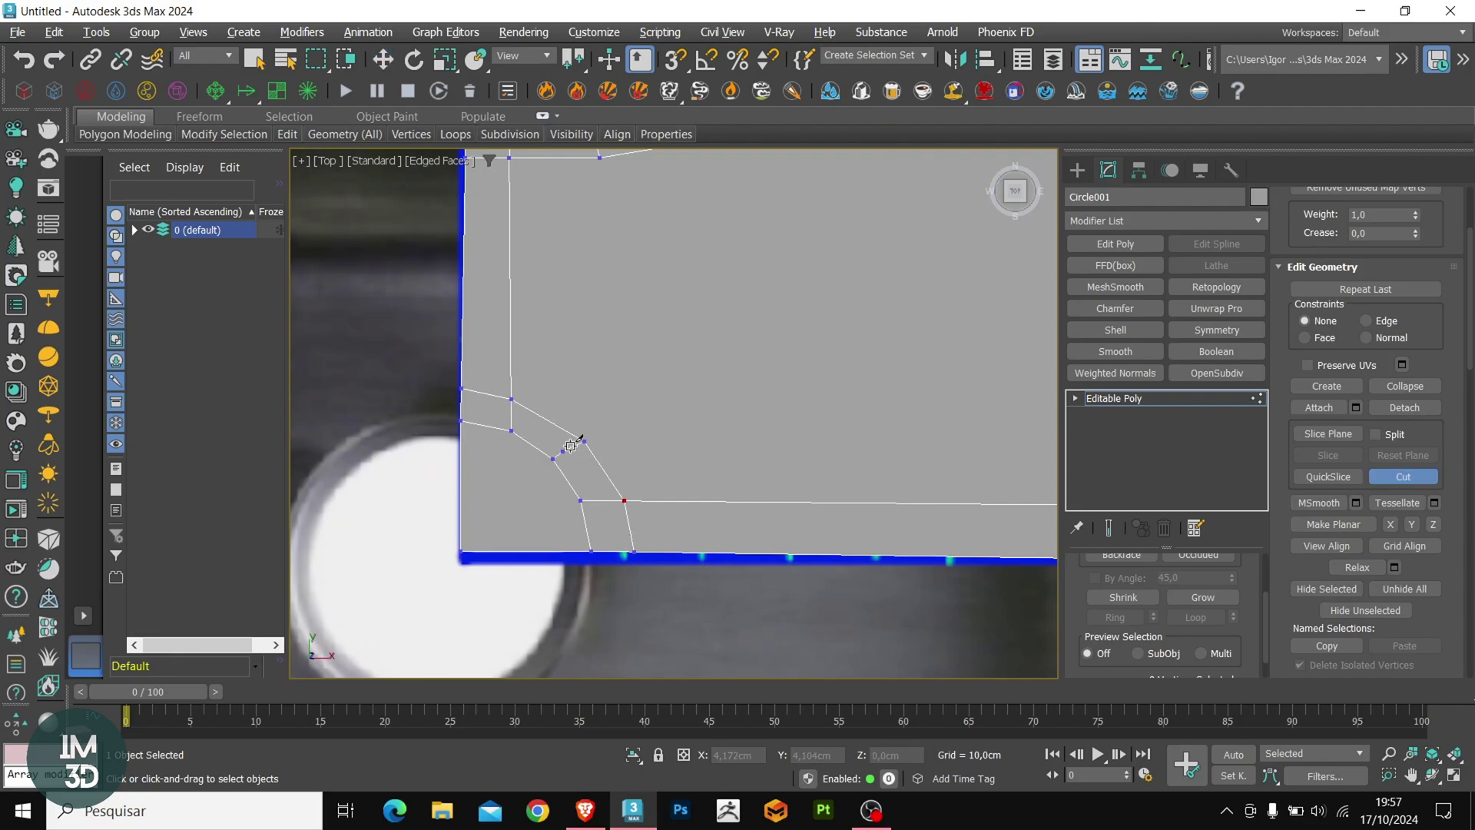
scroll(510, 490, "down", 3)
middle_click_drag(650, 447, 498, 478)
right_click(832, 491)
Step: Insert an edge loop across the sink's right side level with the drain ring's corner, and connect that corner to it
key("alt+1")
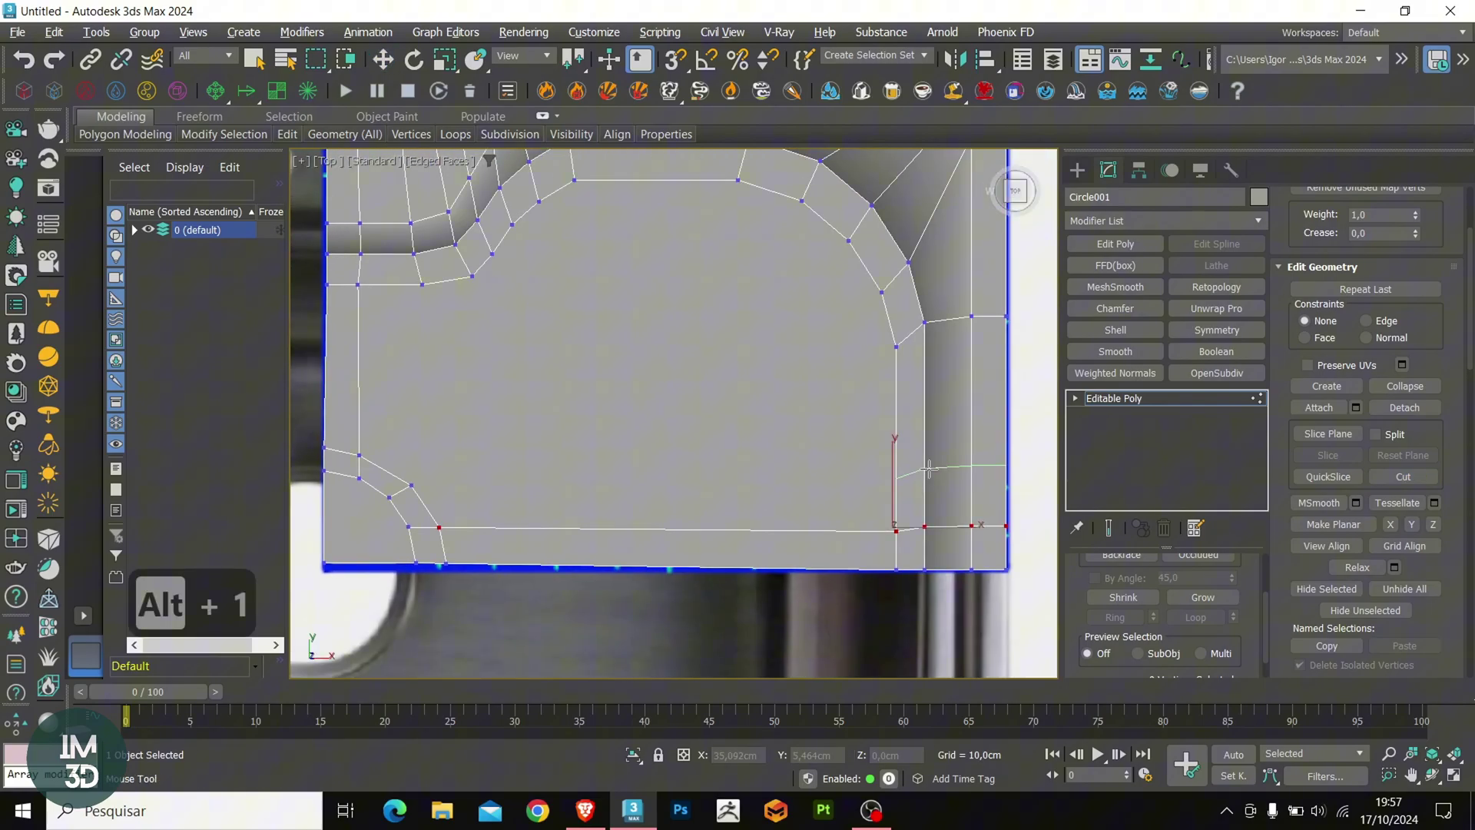
left_click(928, 471)
right_click(929, 471)
left_click(897, 480)
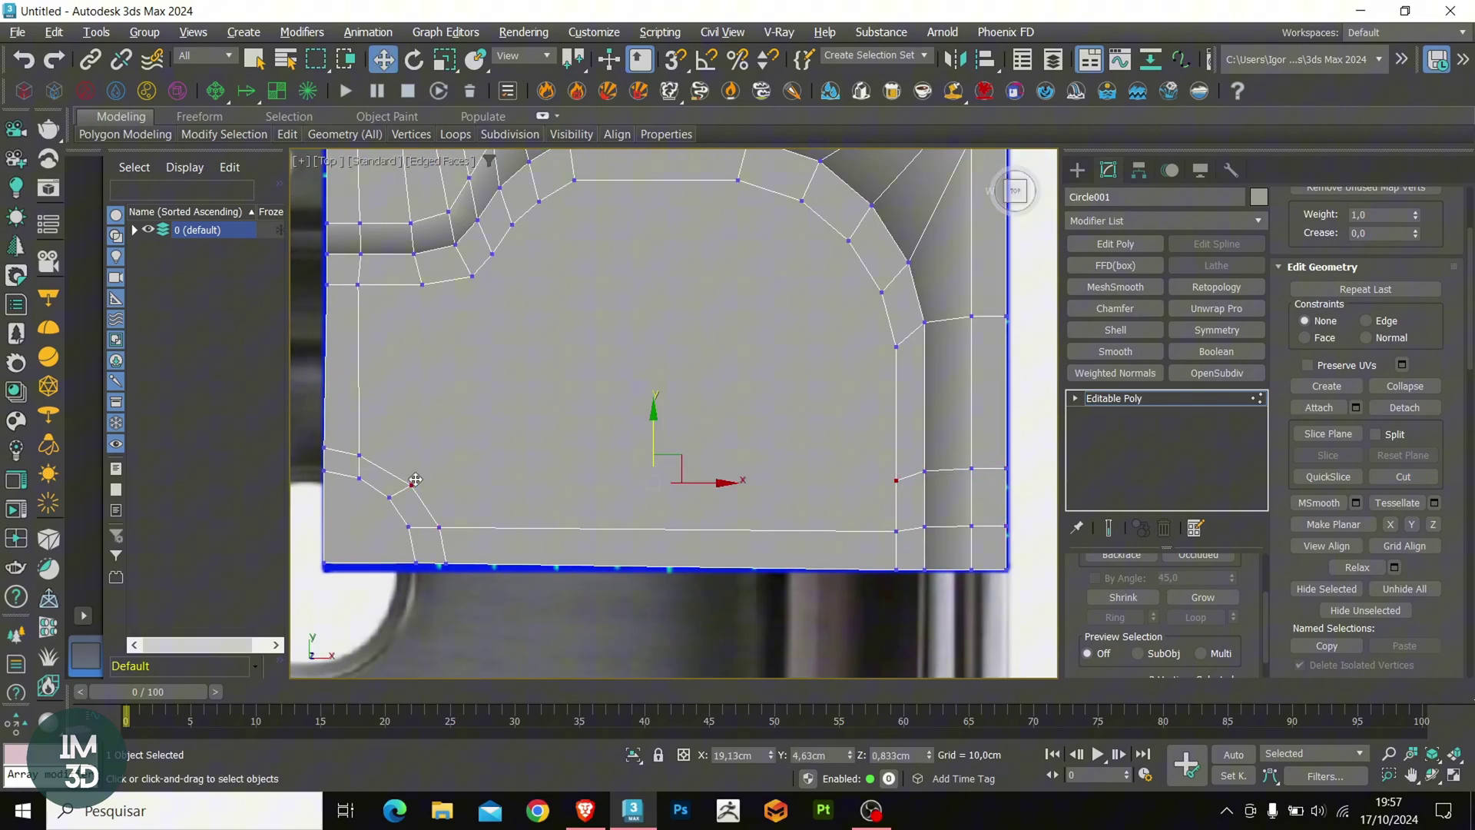
key("ctrl+shift+e")
middle_click_drag(448, 452, 489, 483)
Step: Connect the drain ring's corner vertex to the floor vertex directly above it below the tap-hole platform
left_click(452, 516)
left_click(464, 316, "ctrl")
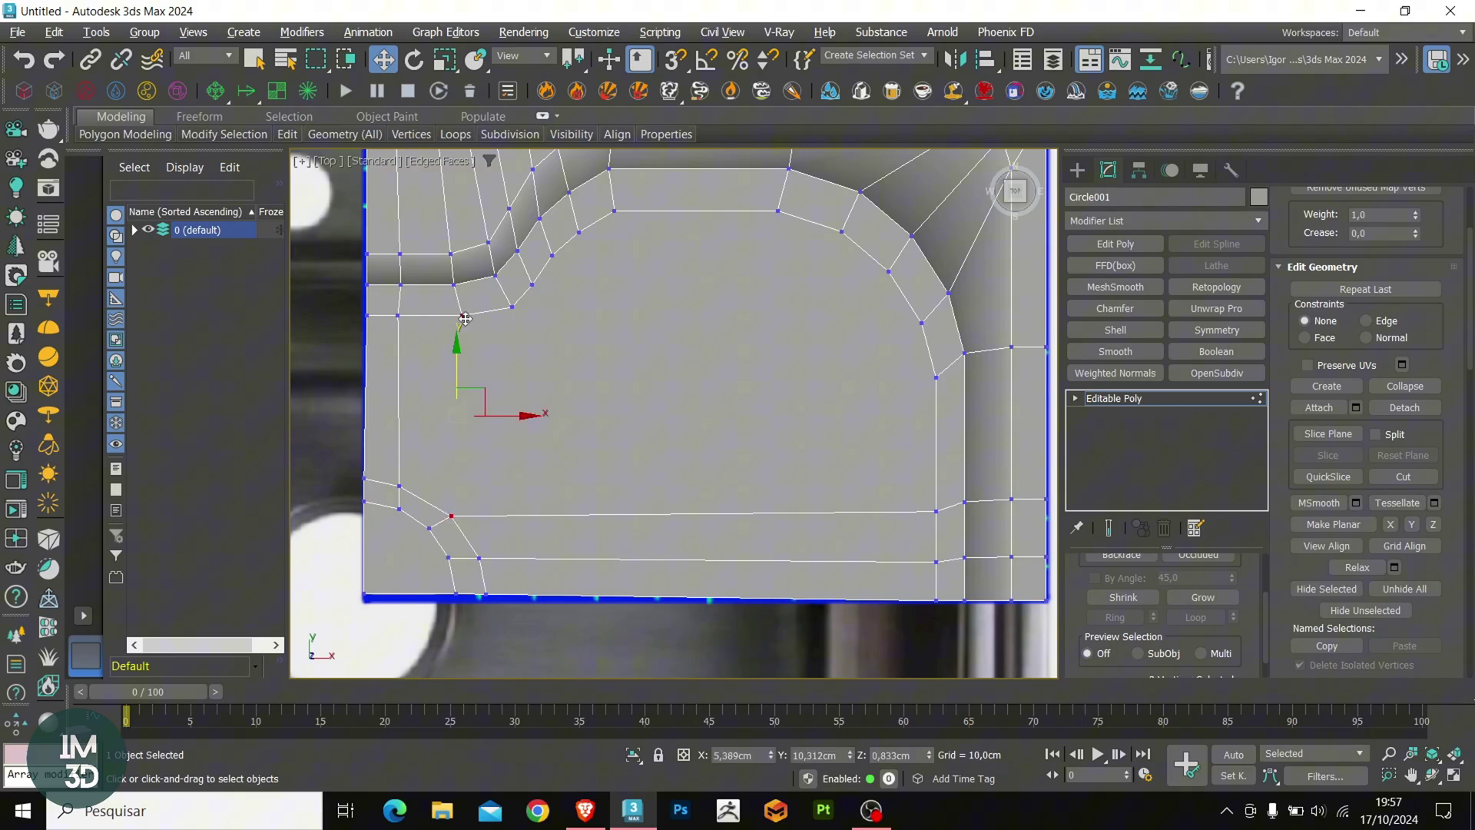
key("ctrl+shift+e")
Step: Cut a corner quad inside each of the basin floor's two upper rounded corners and join them with an edge
middle_click_drag(628, 353, 628, 411)
left_click(610, 358)
scroll(602, 329, "up", 3)
key("alt+c")
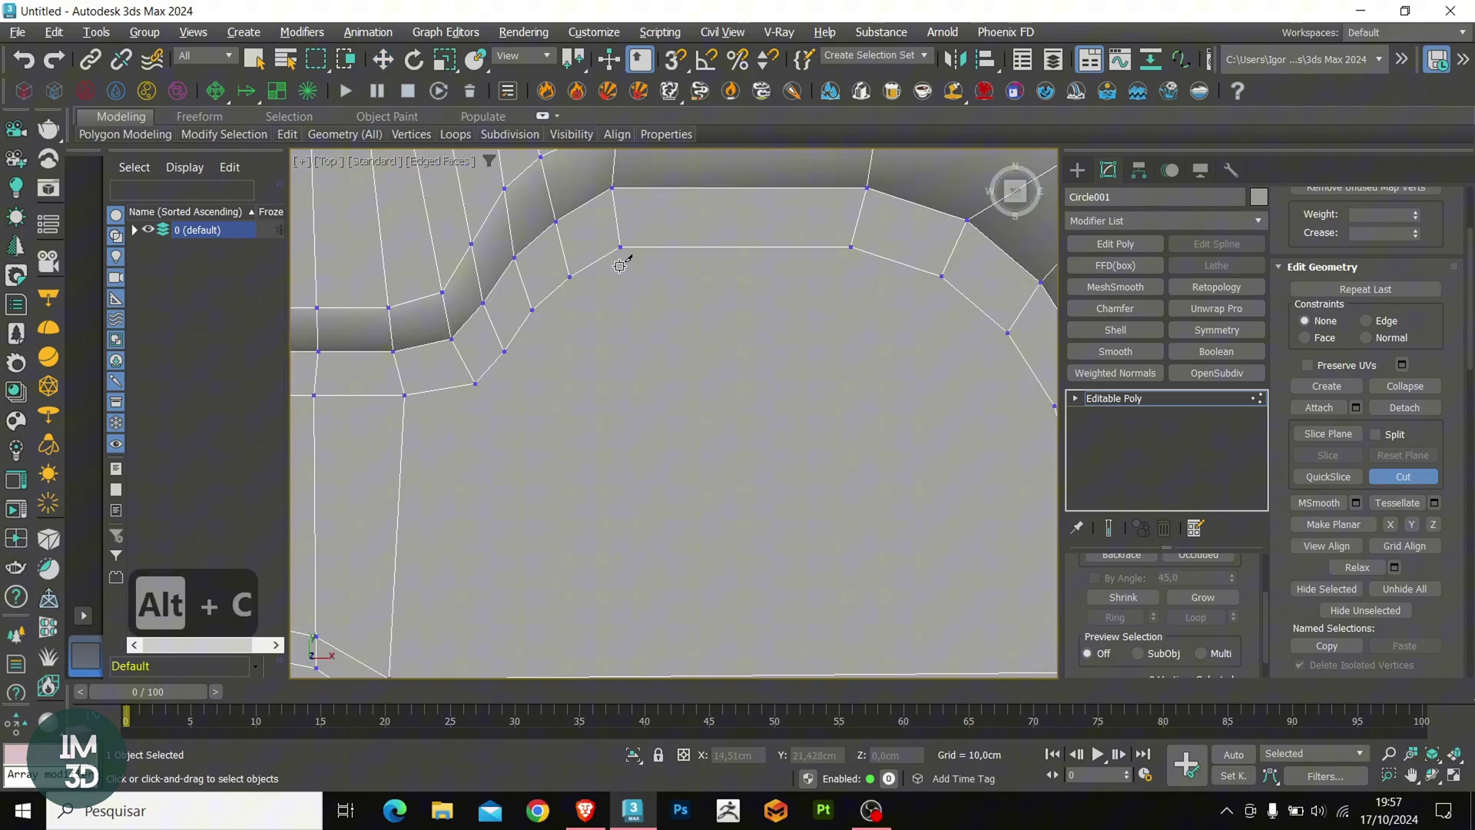
left_click(620, 247)
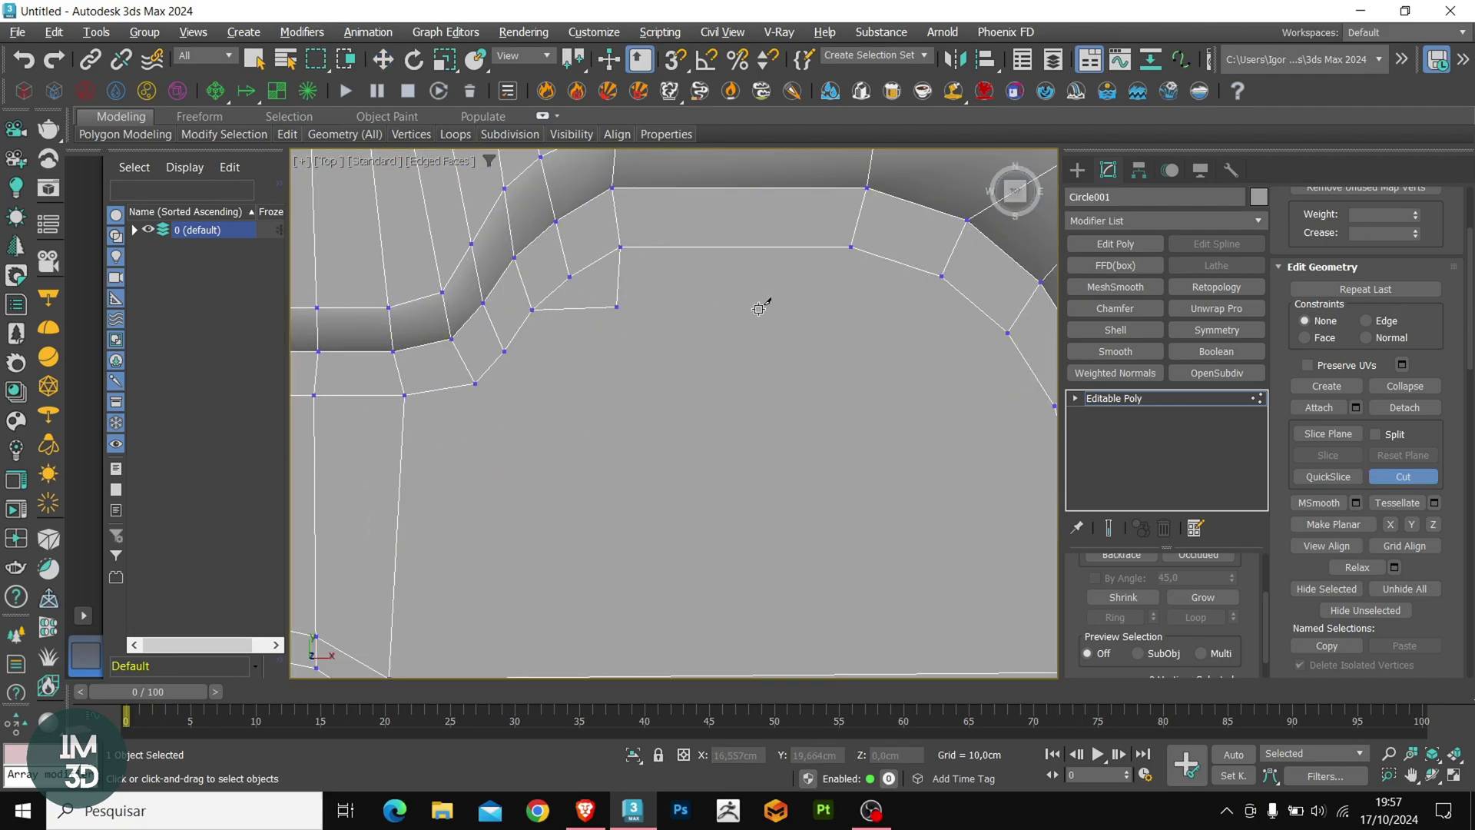
middle_click_drag(846, 309, 744, 310)
left_click(906, 333)
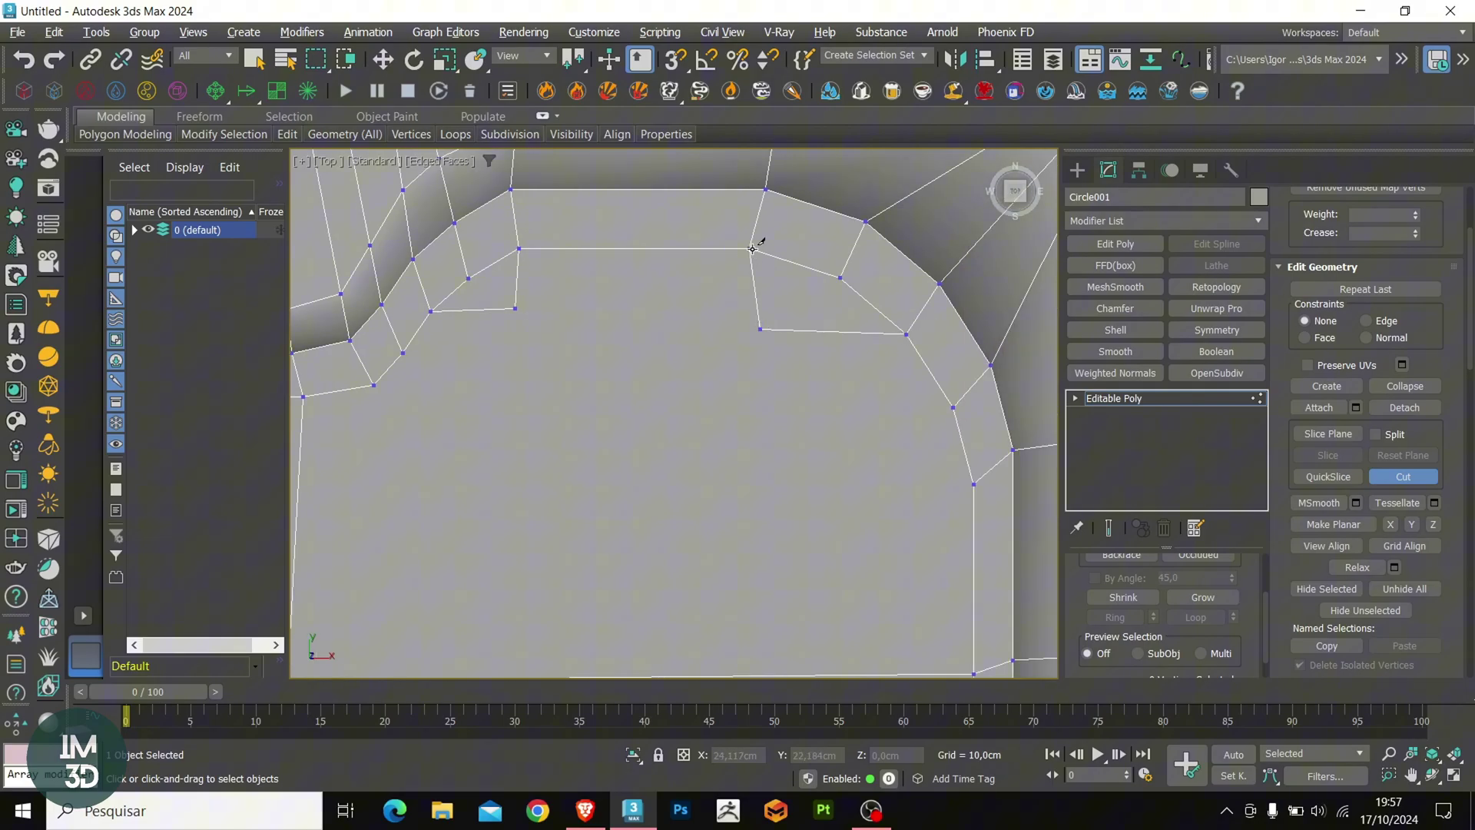
left_click(757, 329)
right_click(516, 312)
Step: Move the inner vertex of the left corner quad up or down along Y to about 19.14 cm
key("w")
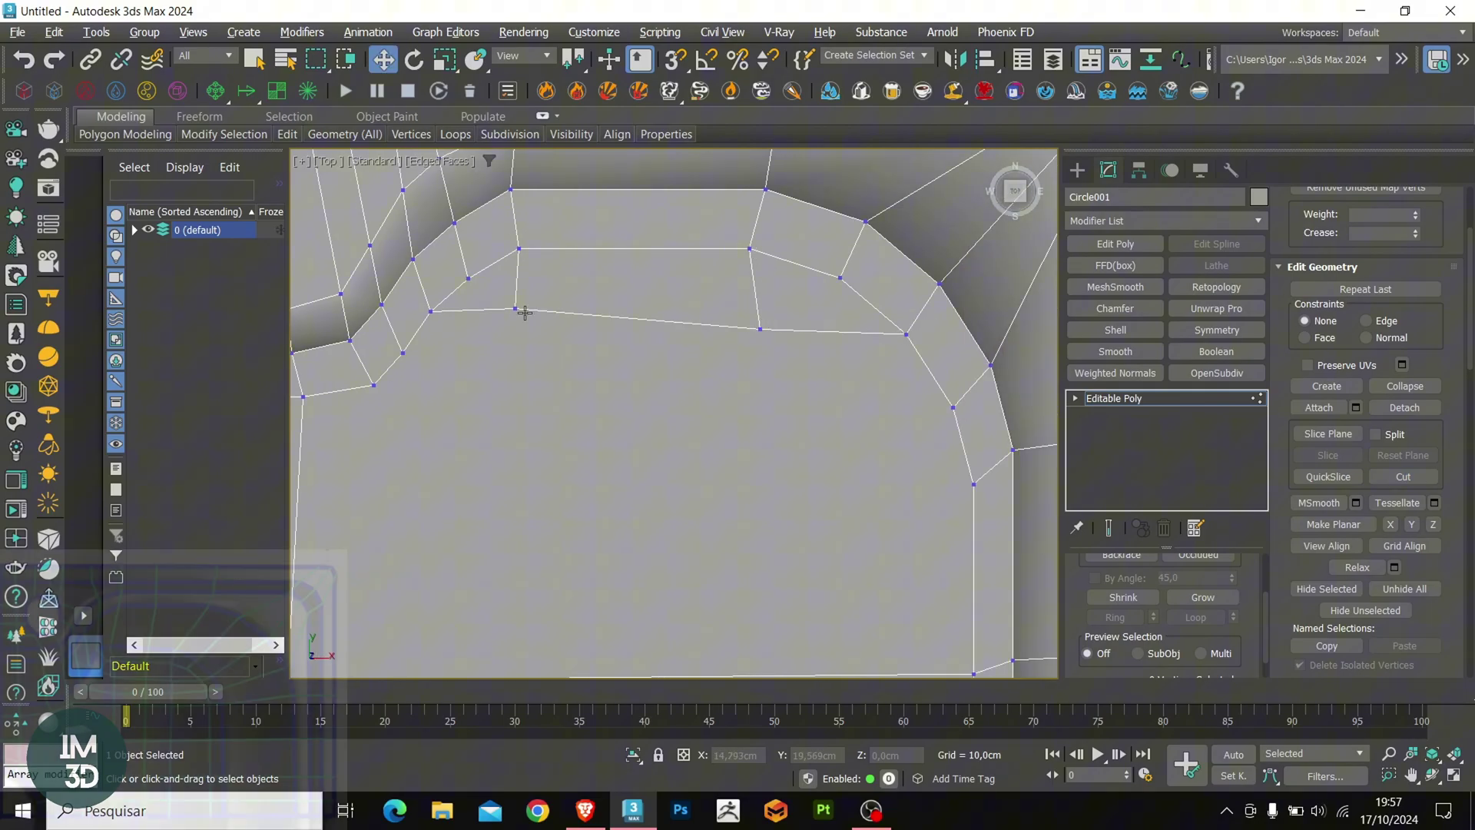
left_click(515, 309)
left_click(508, 312)
left_click(516, 309)
left_click_drag(515, 281, 515, 296)
scroll(716, 306, "down", 2)
middle_click_drag(716, 305, 797, 288)
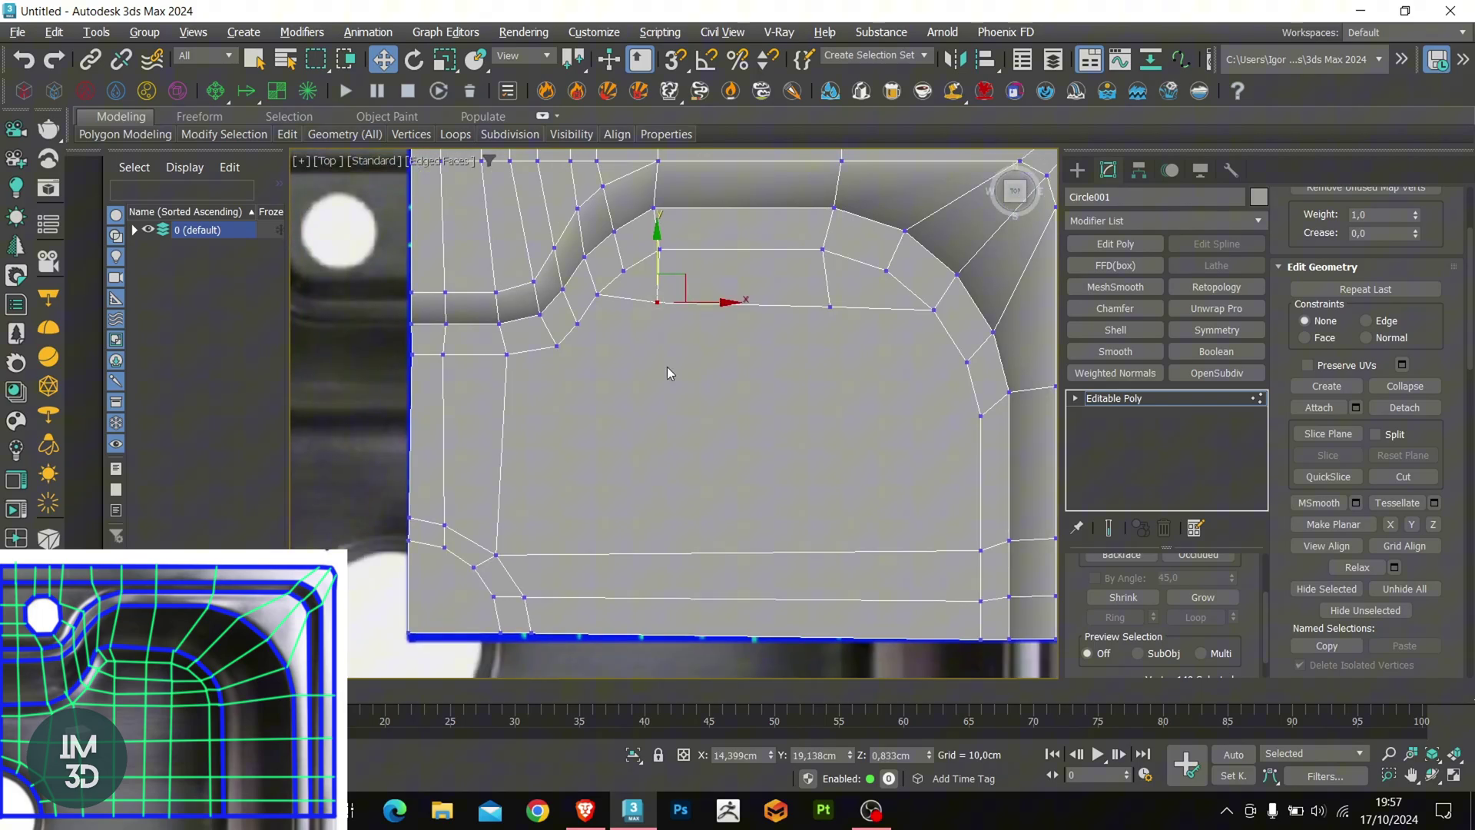
Step: Cut the basin floor into a grid of quads following the reference topology, and insert a vertical edge loop between its central columns
middle_click_drag(665, 366, 639, 357)
key("alt+c")
left_click(953, 405)
middle_click_drag(873, 424, 868, 426)
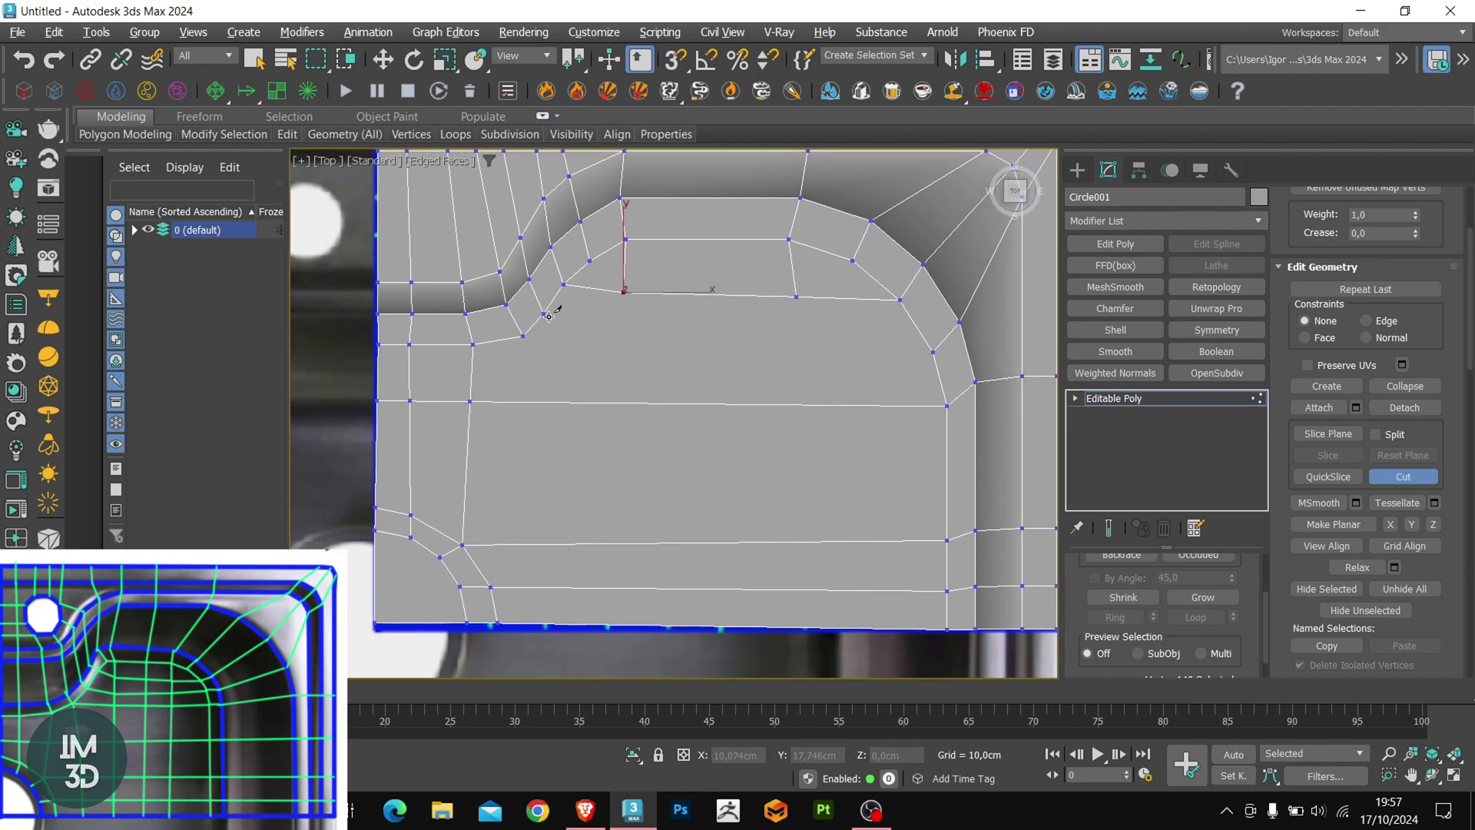
left_click(524, 337)
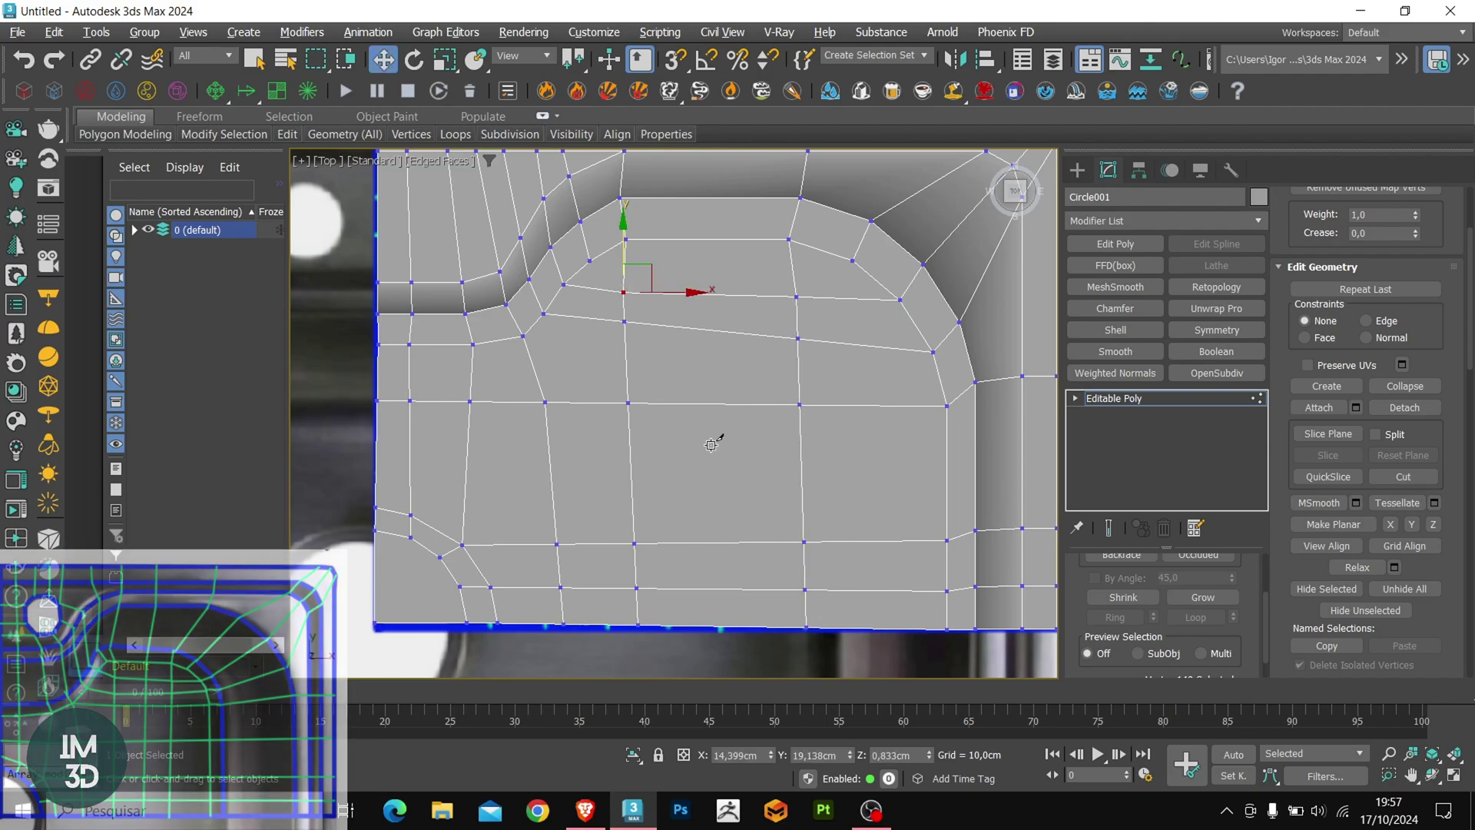
key("alt+1")
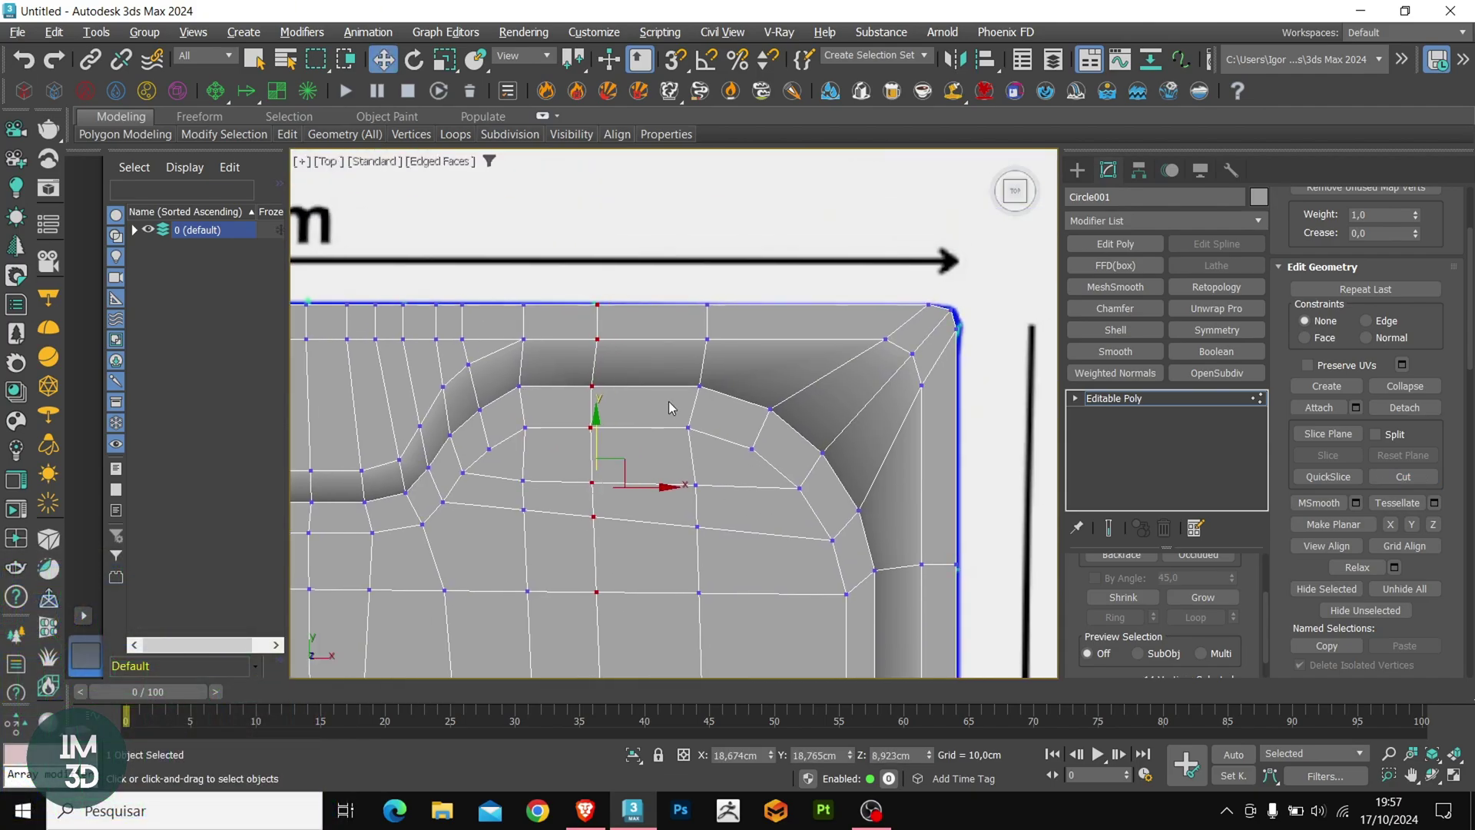
Step: Move the rim's vertex pairs on the upper edge and the right edge closer to the sink's outer corner
key("w")
middle_click_drag(751, 327, 654, 317)
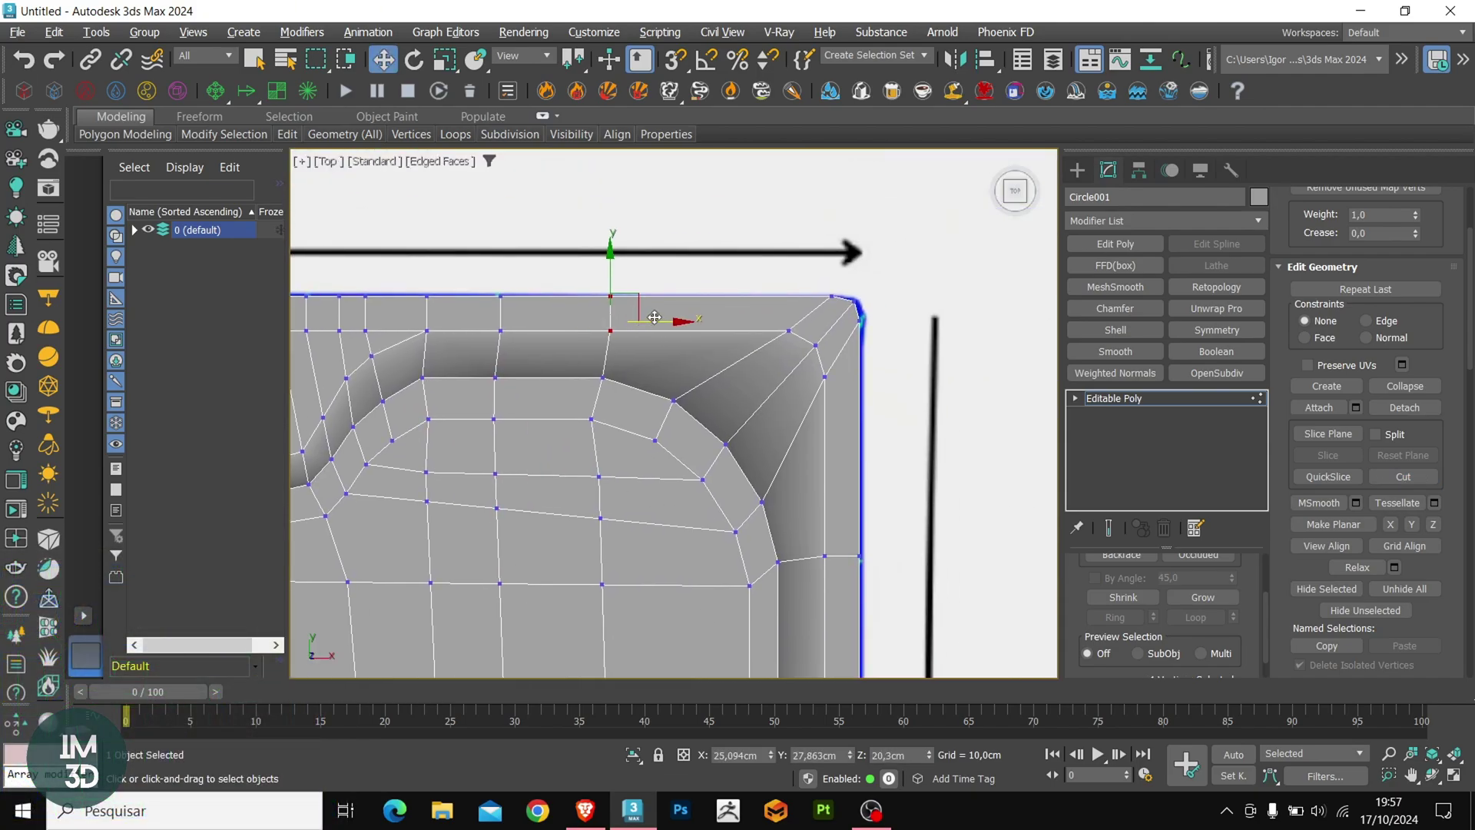
left_click_drag(778, 317, 823, 297)
left_click_drag(904, 508, 795, 567)
left_click_drag(838, 419, 837, 408)
scroll(864, 346, "down", 4)
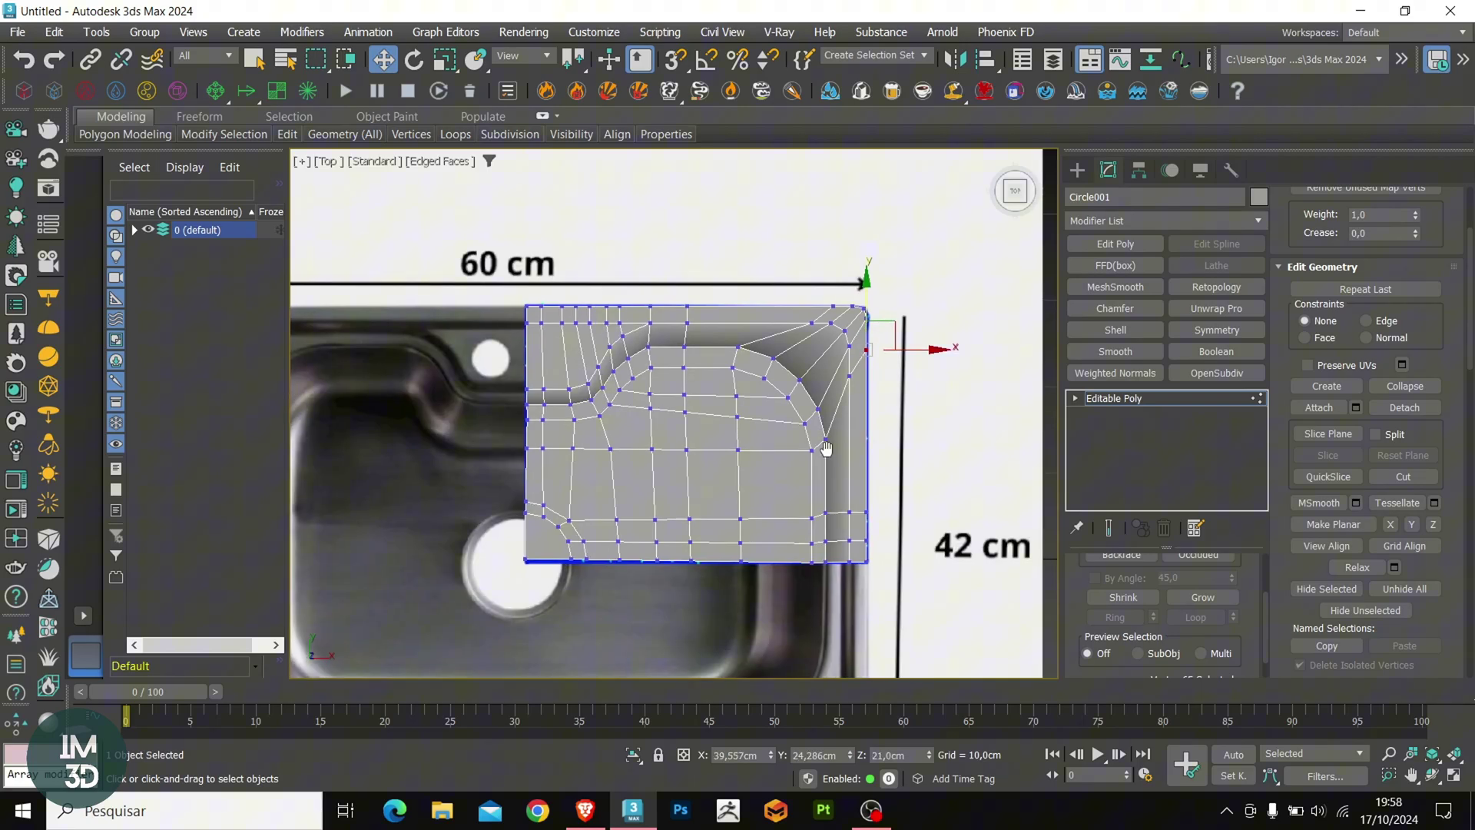
Step: Delete the vertex at the drain's centre to open the drain hole
scroll(716, 395, "up", 2)
middle_click_drag(750, 450, 729, 412)
scroll(505, 581, "up", 2)
left_click(476, 546)
middle_click_drag(534, 515, 529, 555)
key("Delete")
Step: Insert a horizontal edge loop across the basin floor above the drain and even out the floor vertices in the upper row
middle_click_drag(602, 482, 611, 524)
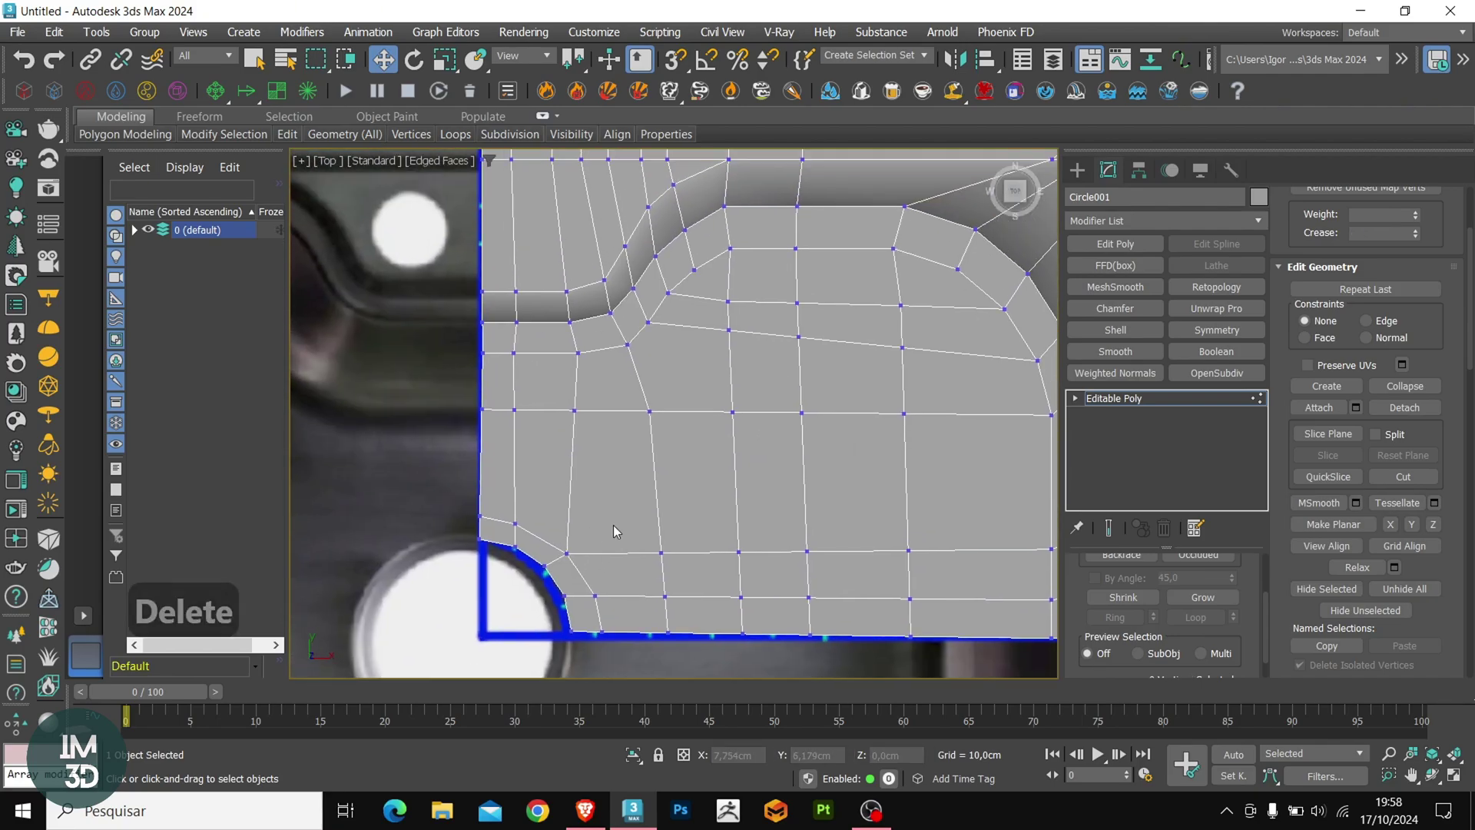
middle_click_drag(637, 458, 595, 493)
middle_click_drag(642, 426, 614, 403)
middle_click_drag(753, 449, 644, 439)
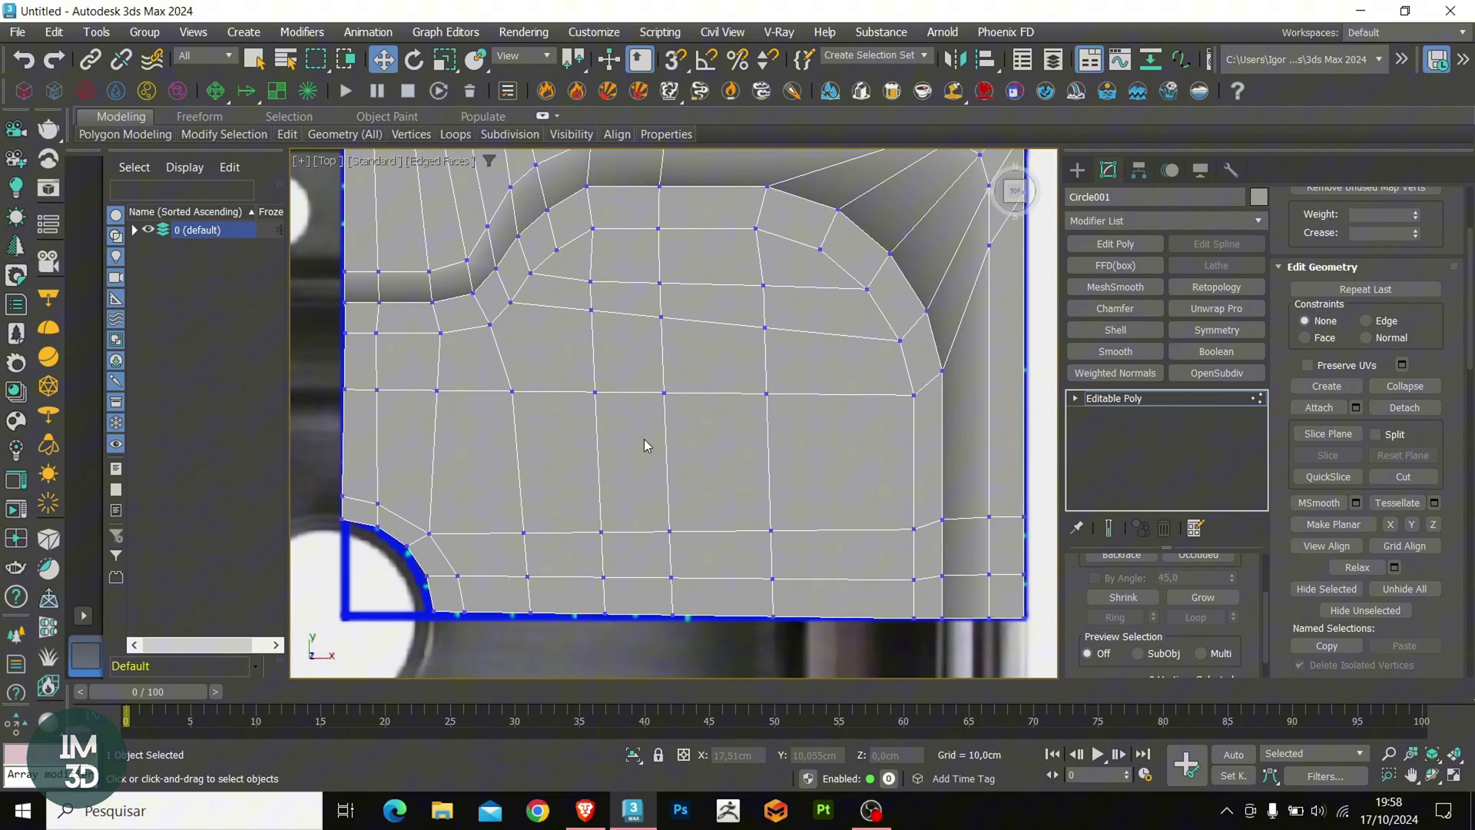
key("alt+1")
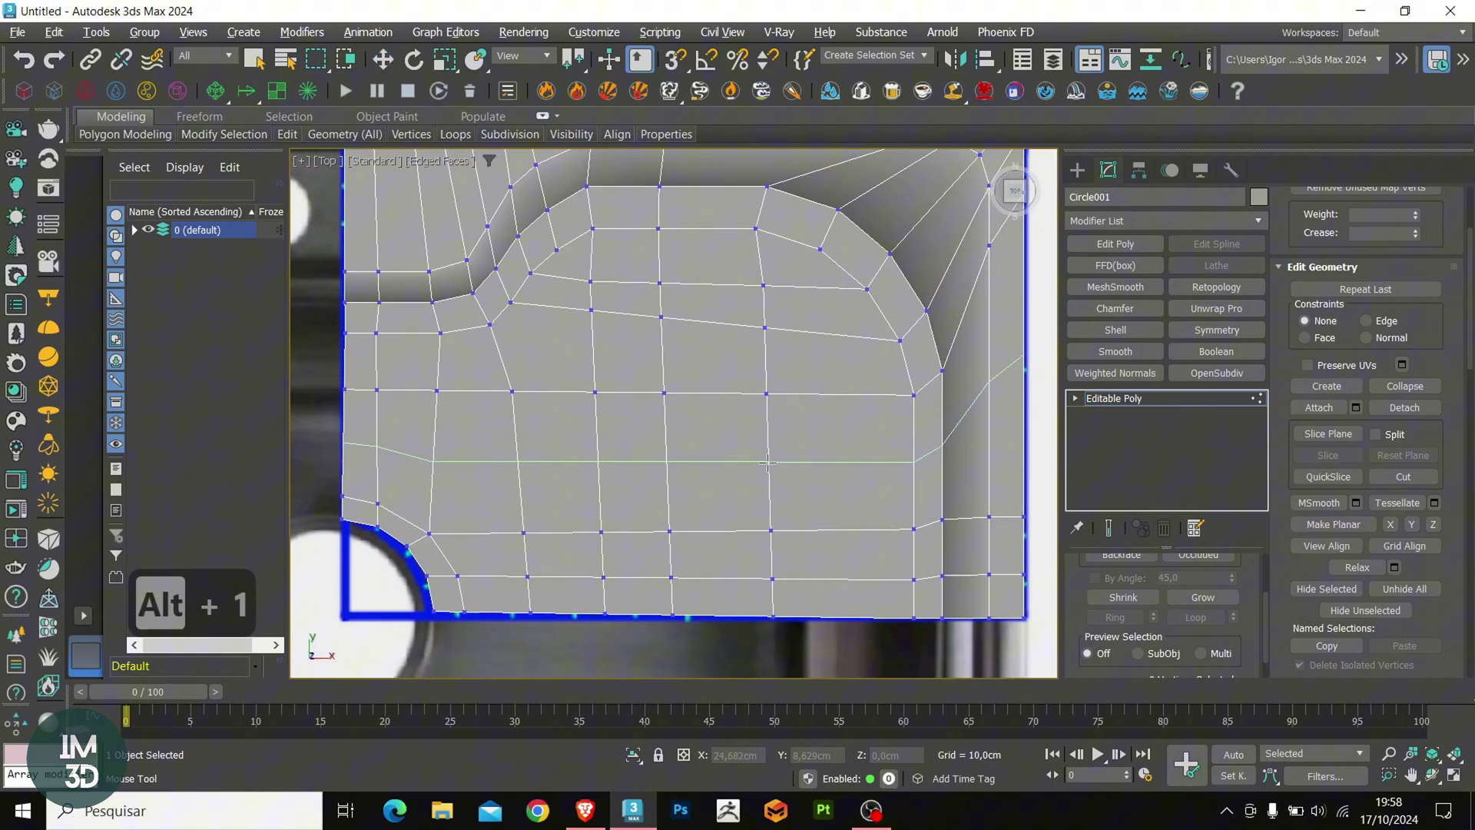
left_click(769, 463)
right_click(836, 422)
middle_click_drag(839, 424, 848, 452)
scroll(588, 423, "down", 3)
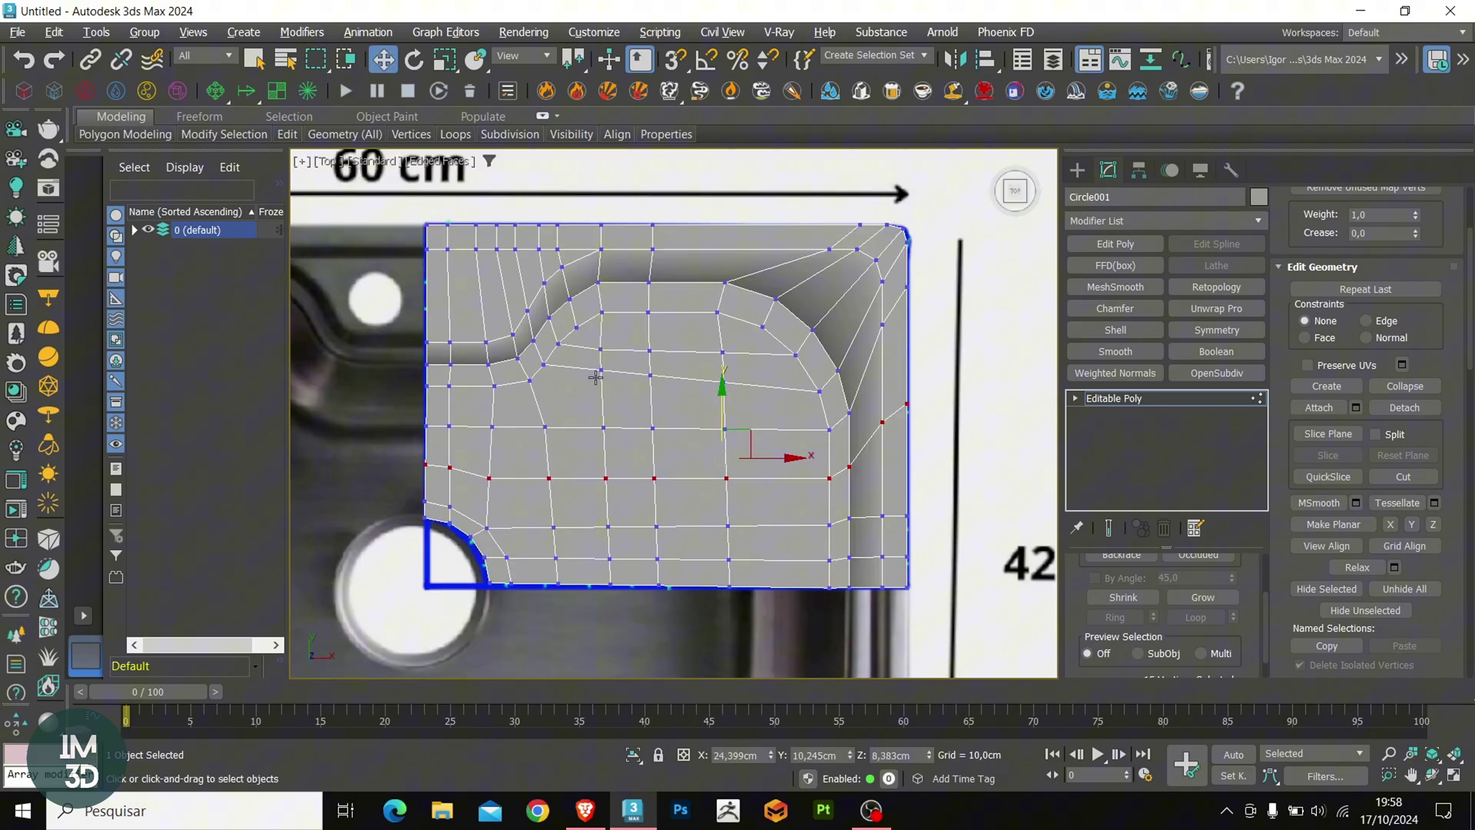
left_click(601, 382)
left_click_drag(634, 360, 748, 361)
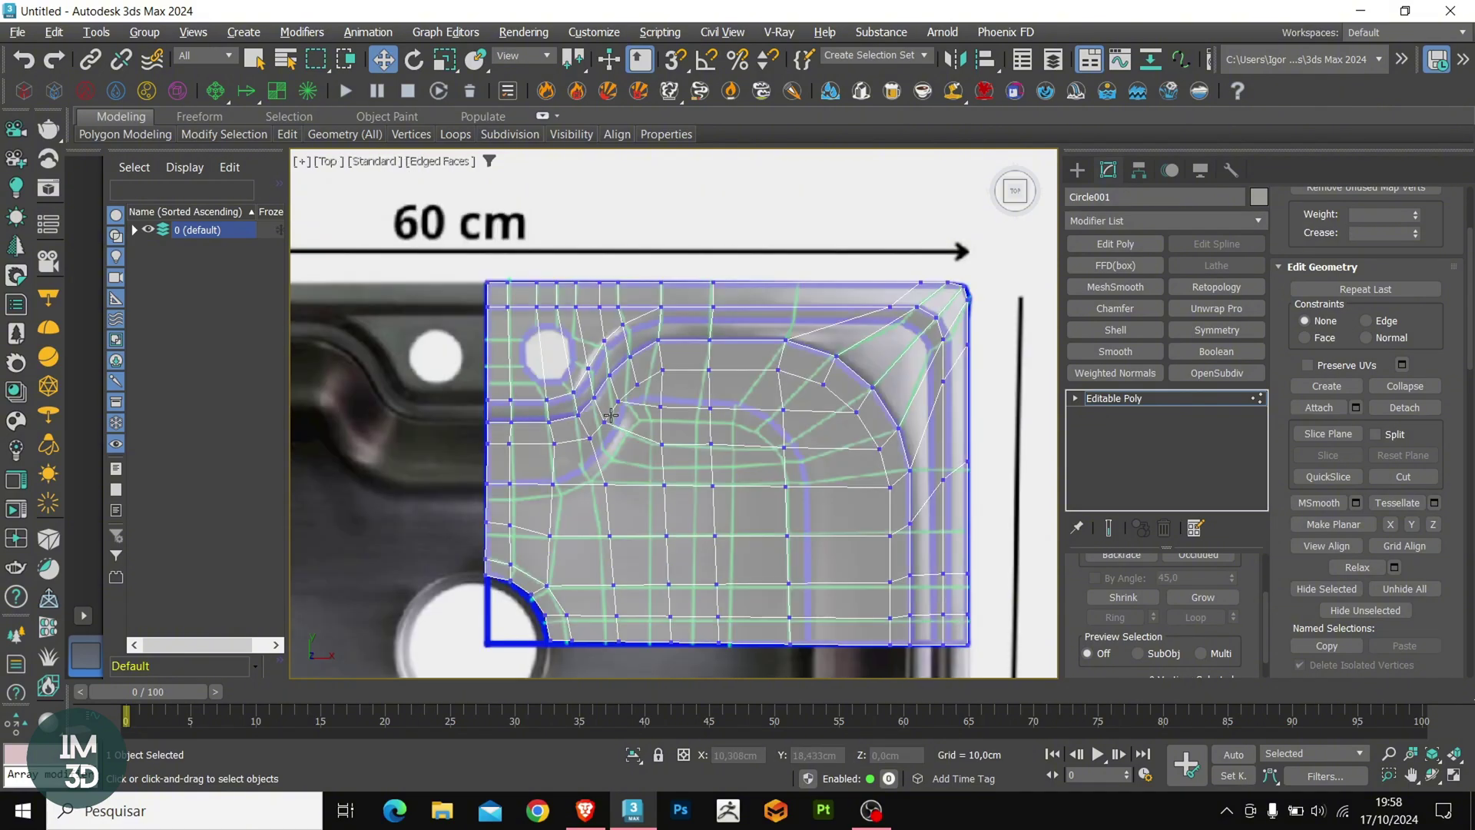
Step: Draw a circle spline of about 2.37 cm radius around the tap hole of the reference image
key("alt+x")
scroll(538, 359, "up", 2)
key("1")
middle_click_drag(542, 360, 540, 369)
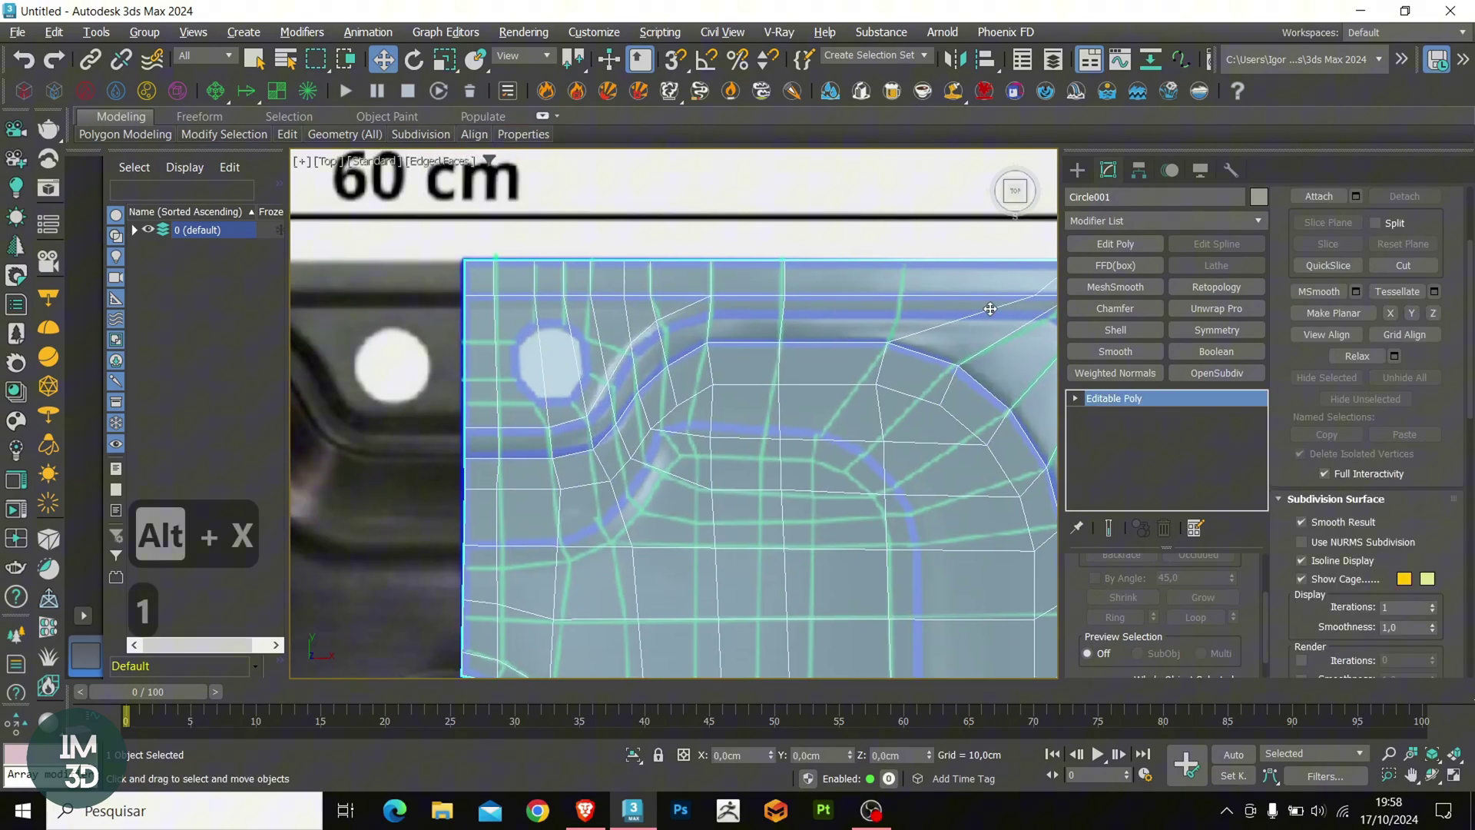
left_click(1079, 171)
left_click(1096, 339)
scroll(580, 380, "up", 4)
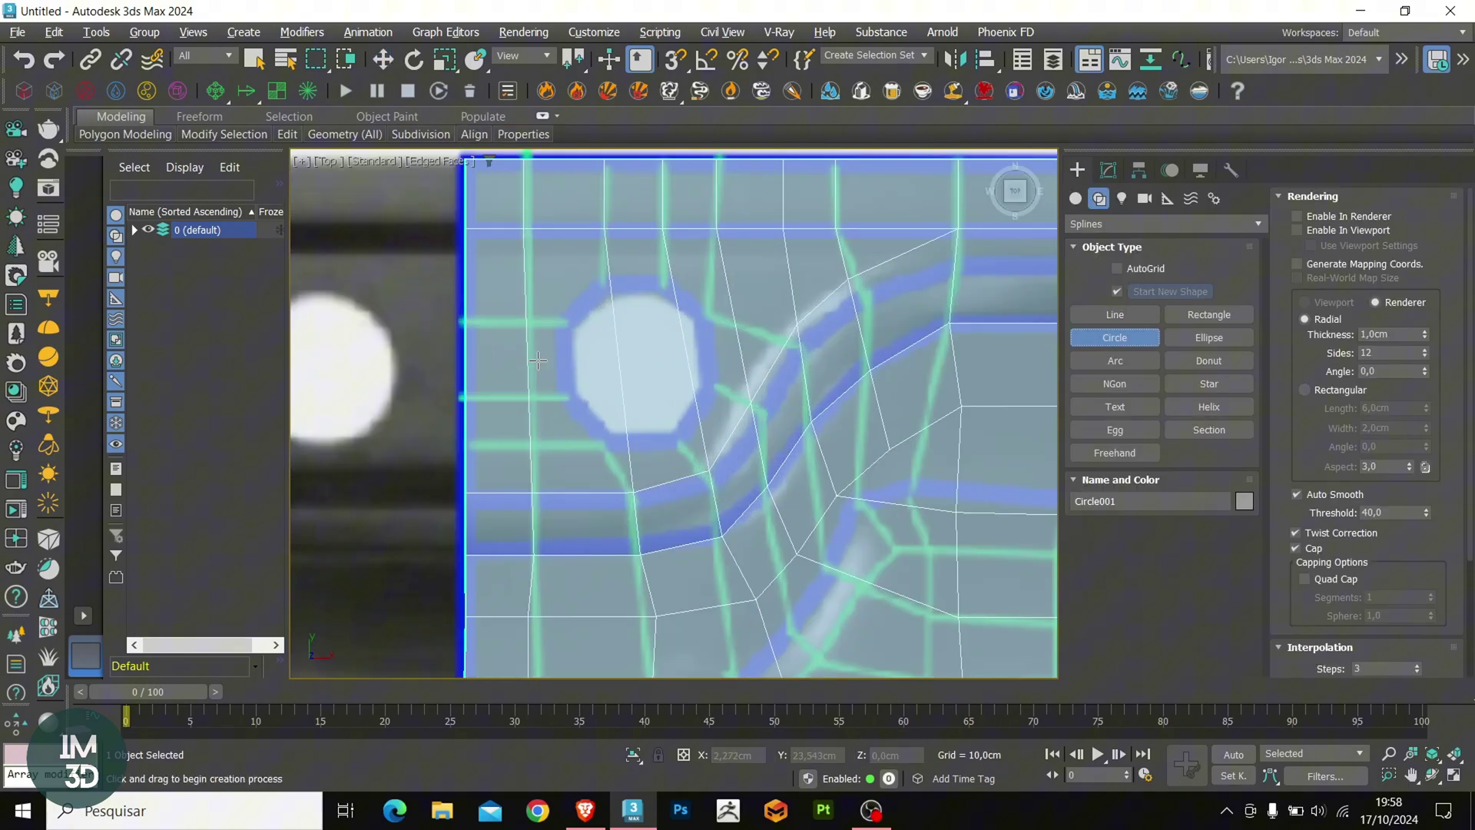
left_click_drag(560, 370, 617, 429)
key("w")
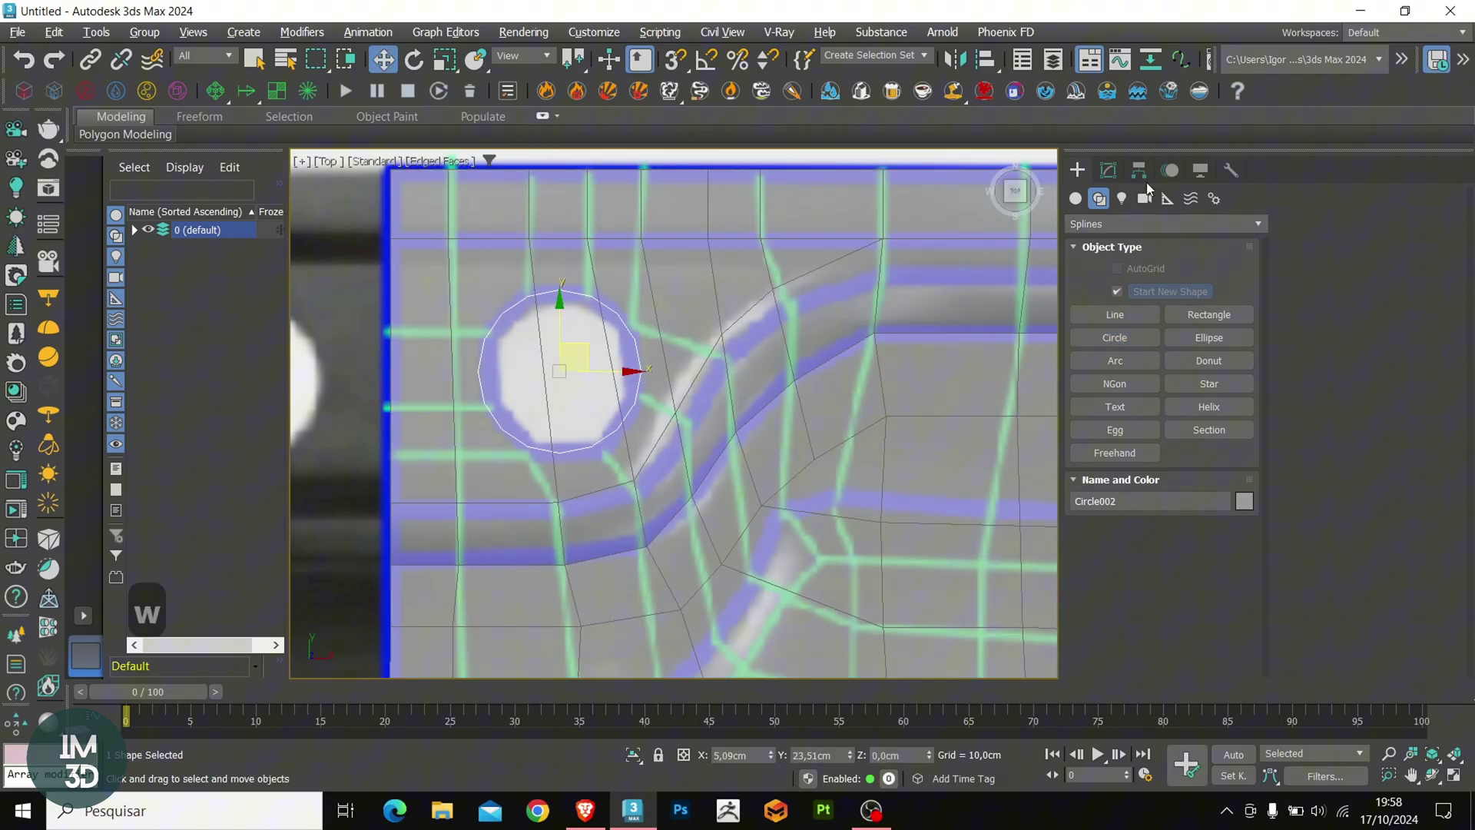
Step: Make the circle an octagon with 1 interpolation step, rotate its flat sides parallel to the axes, and convert it to an editable poly
left_click(1107, 170)
left_click(1416, 222)
key("e")
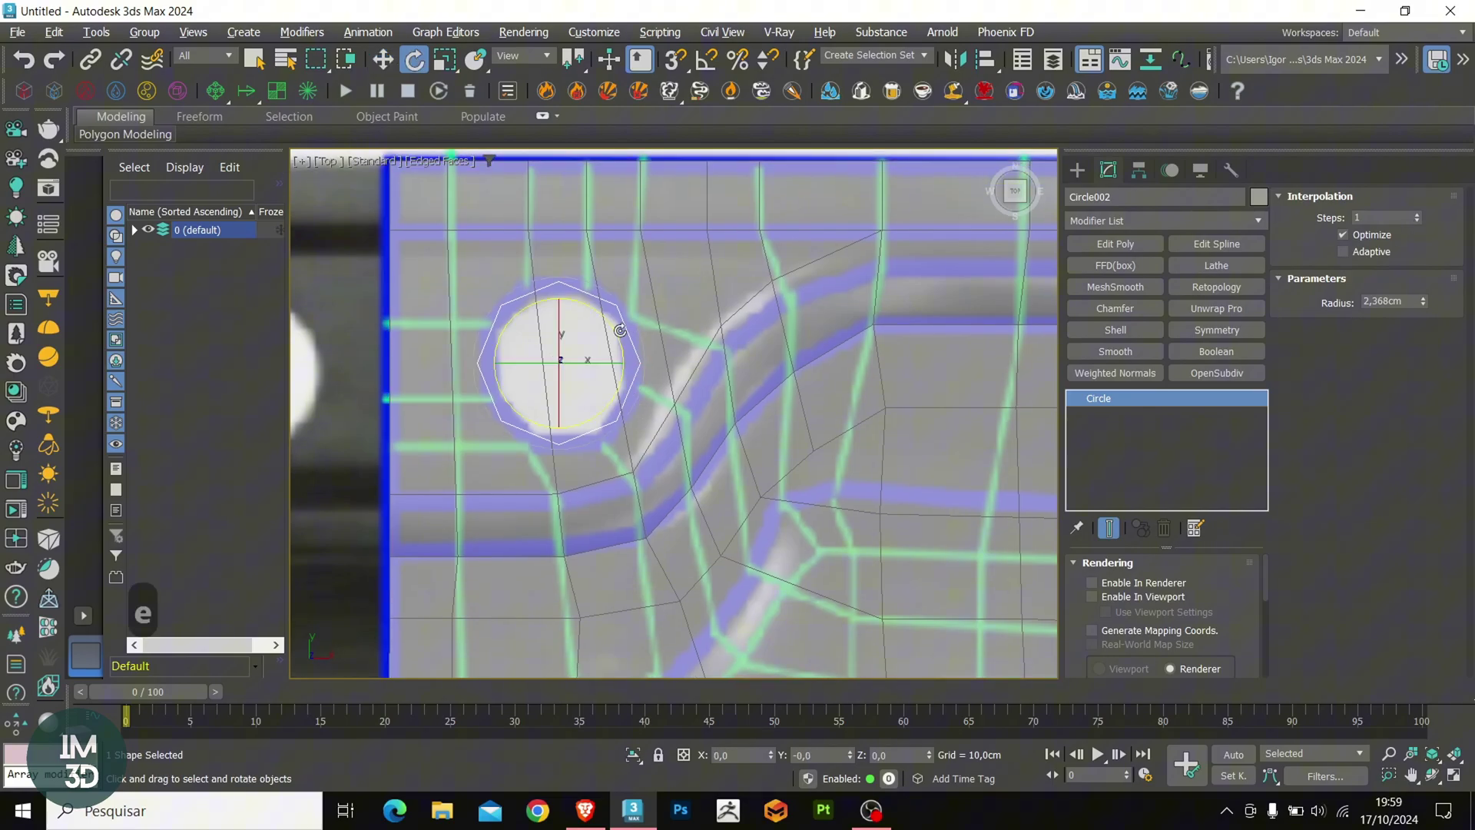
left_click_drag(624, 332, 630, 366)
key("w")
key("ctrl+t")
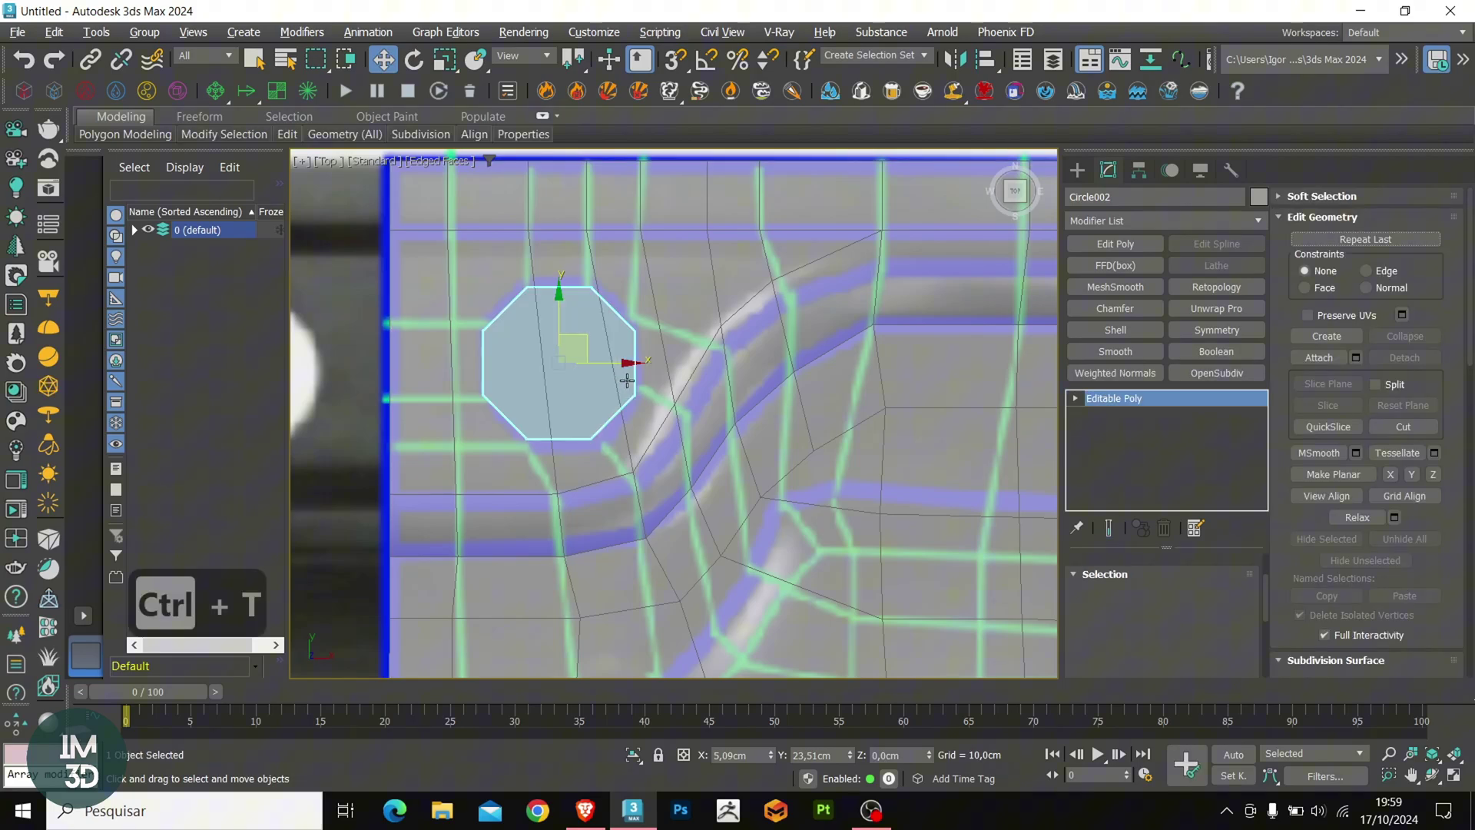
Step: Raise the octagon along Z up to the height of the sink's tap-hole platform
key("F3")
mouse_move(619, 369)
middle_mouse_down("alt")
mouse_move(658, 371)
mouse_move(665, 407)
mouse_move(642, 462)
middle_mouse_up("alt")
key("F3")
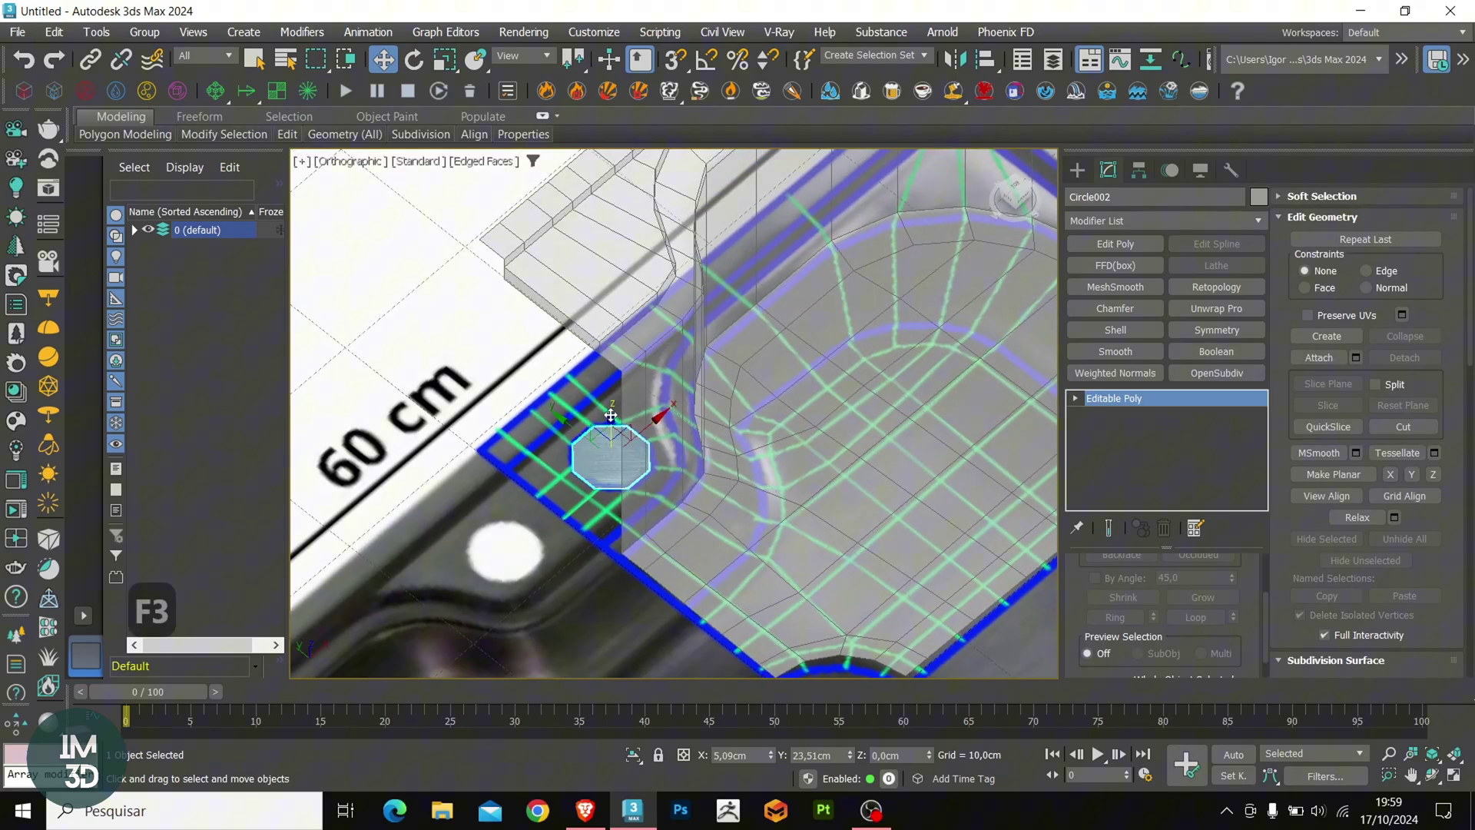
left_click_drag(611, 415, 612, 224)
Step: Turn off the sink mesh's see-through display and delete the unwanted polygon at the tap-hole platform
middle_click_drag(639, 295, 587, 426)
left_click(638, 353)
key("alt+x")
scroll(618, 290, "up", 6)
key("4")
left_click(608, 341)
scroll(620, 338, "down", 2)
key("Delete")
key("F3")
key("F3")
left_click(1126, 398)
key("F3")
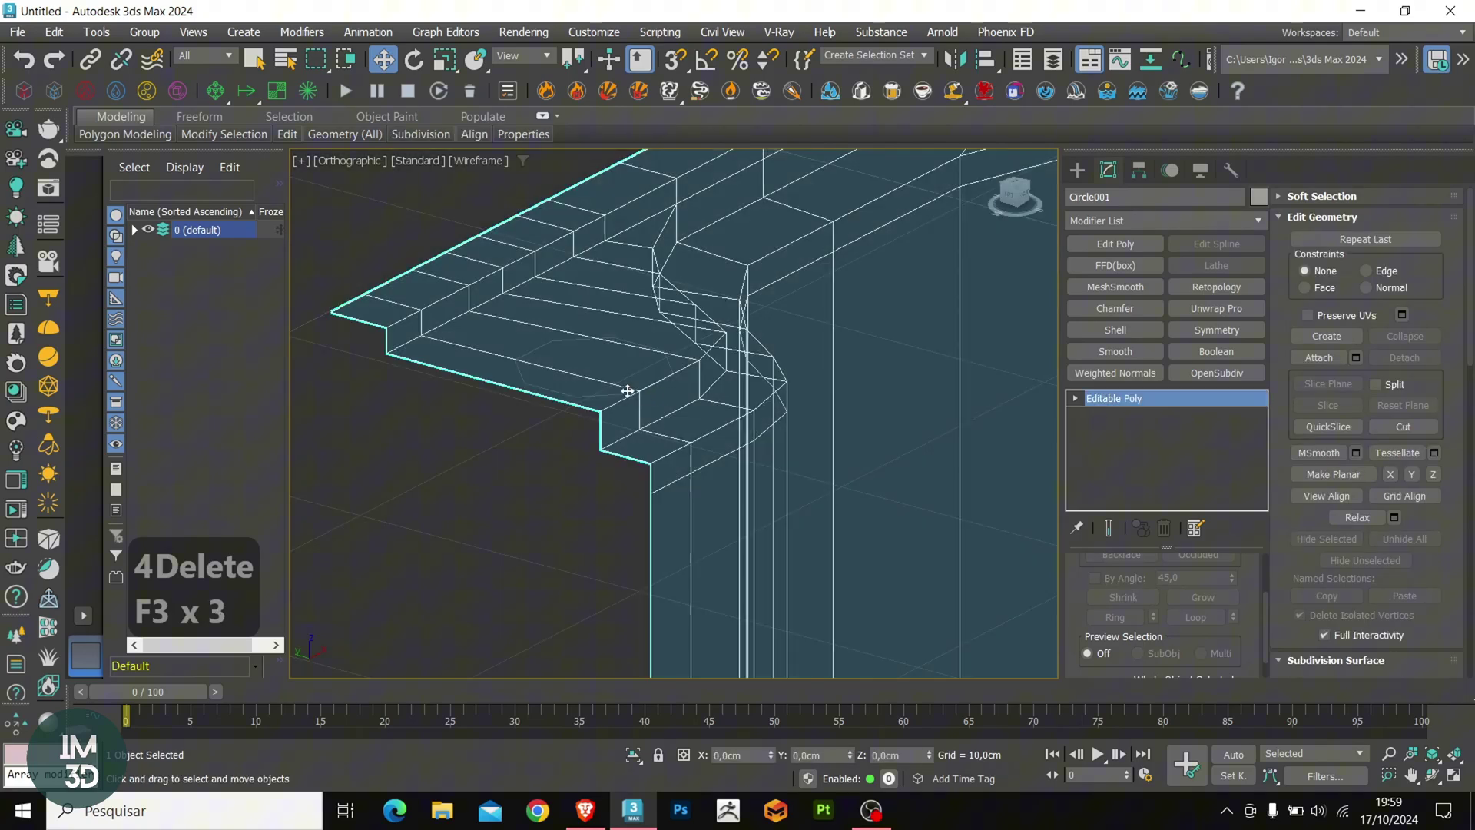
Step: Thicken the octagon with a Shell modifier and raise it slightly so it cuts through the tap-hole platform
scroll(553, 388, "up", 2)
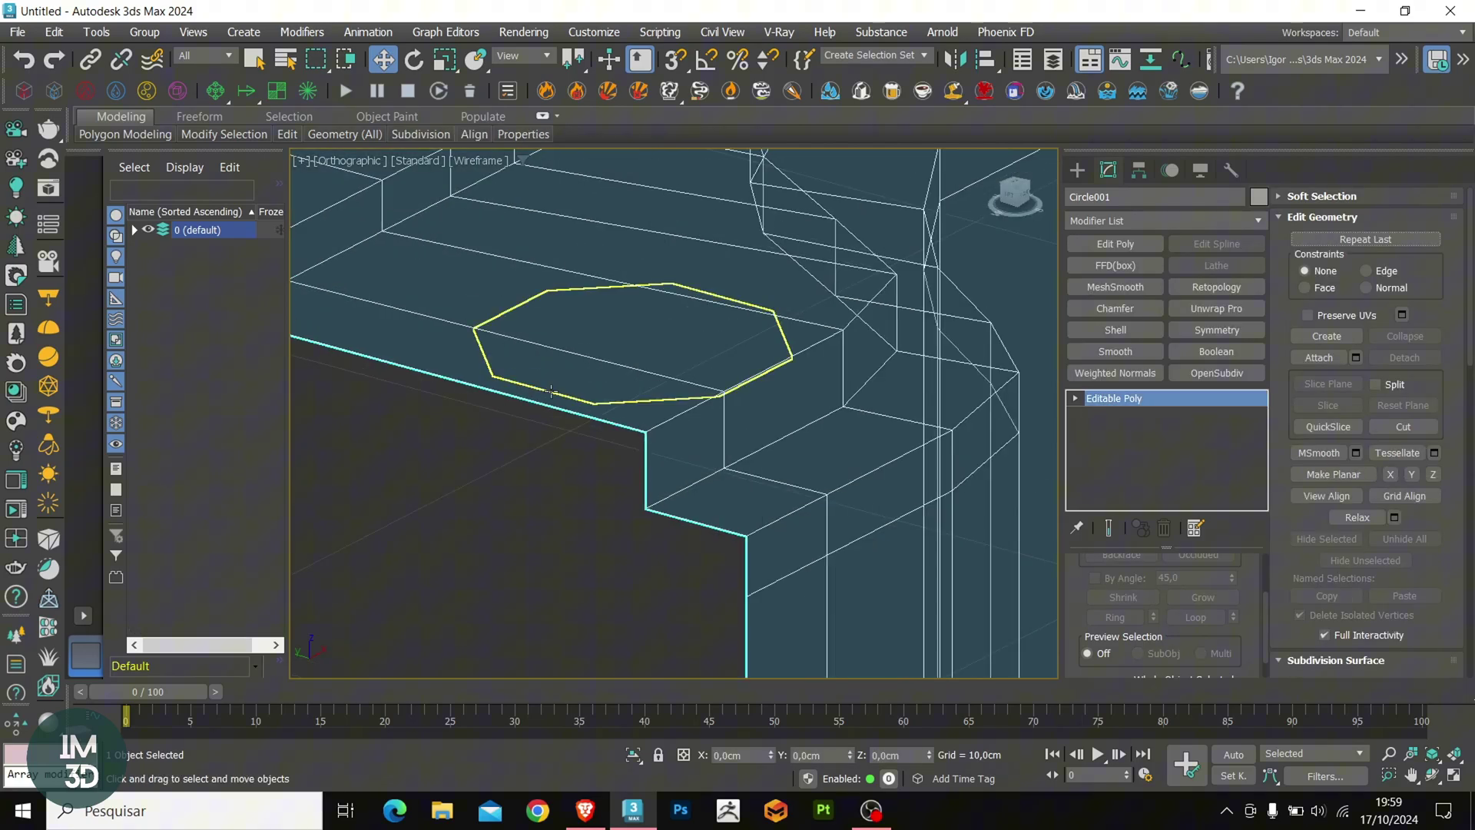
left_click(567, 403)
scroll(567, 402, "down", 2)
left_click(1127, 333)
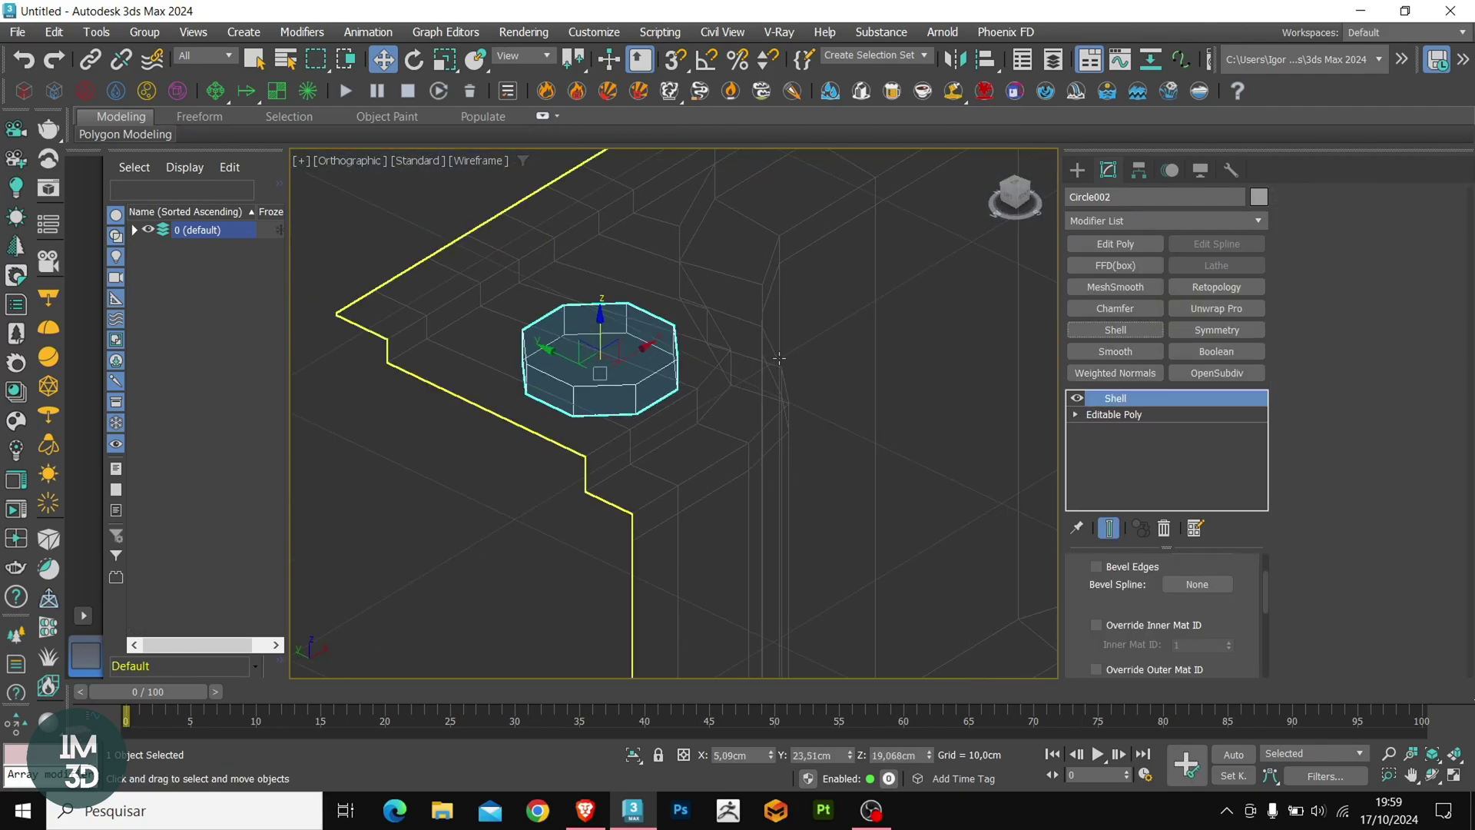
key("F3")
left_click_drag(600, 323, 605, 310)
Step: Subtract the octagonal solid from the sink with a Boolean modifier to cut the tap hole
left_click(633, 287)
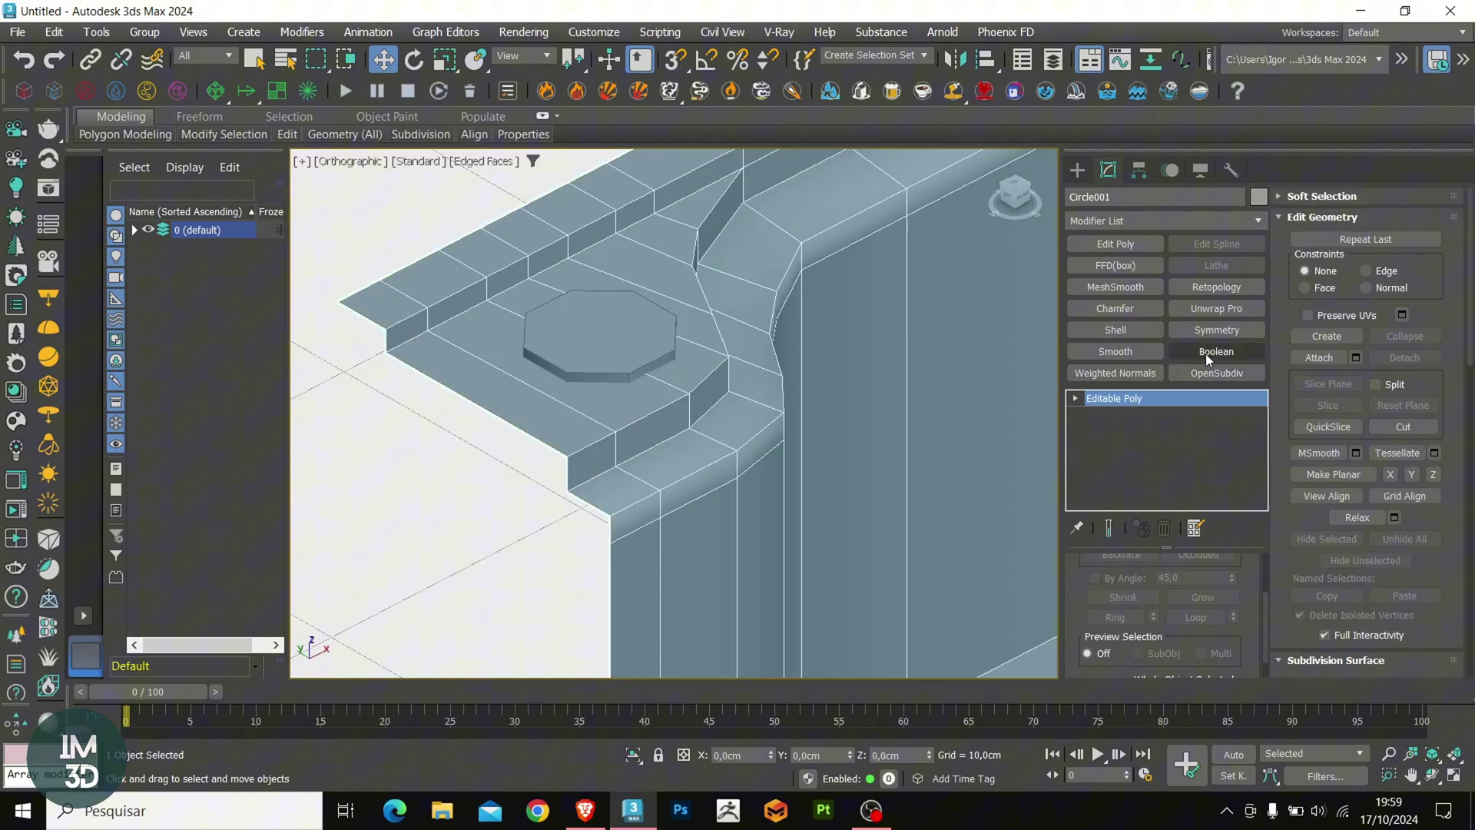
left_click(1216, 351)
left_click(1226, 585)
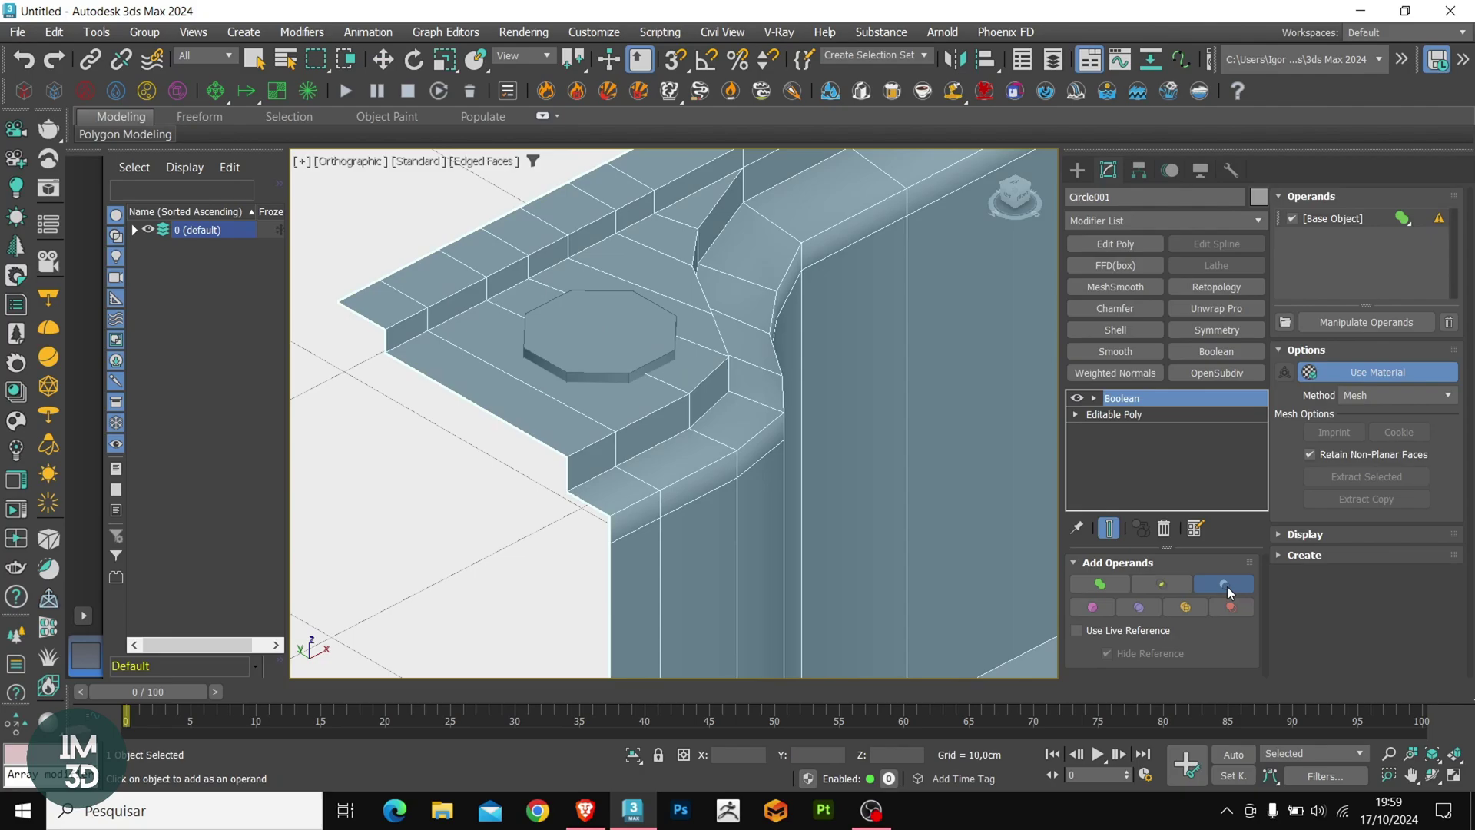
left_click(622, 316)
key("w")
scroll(649, 384, "up", 3)
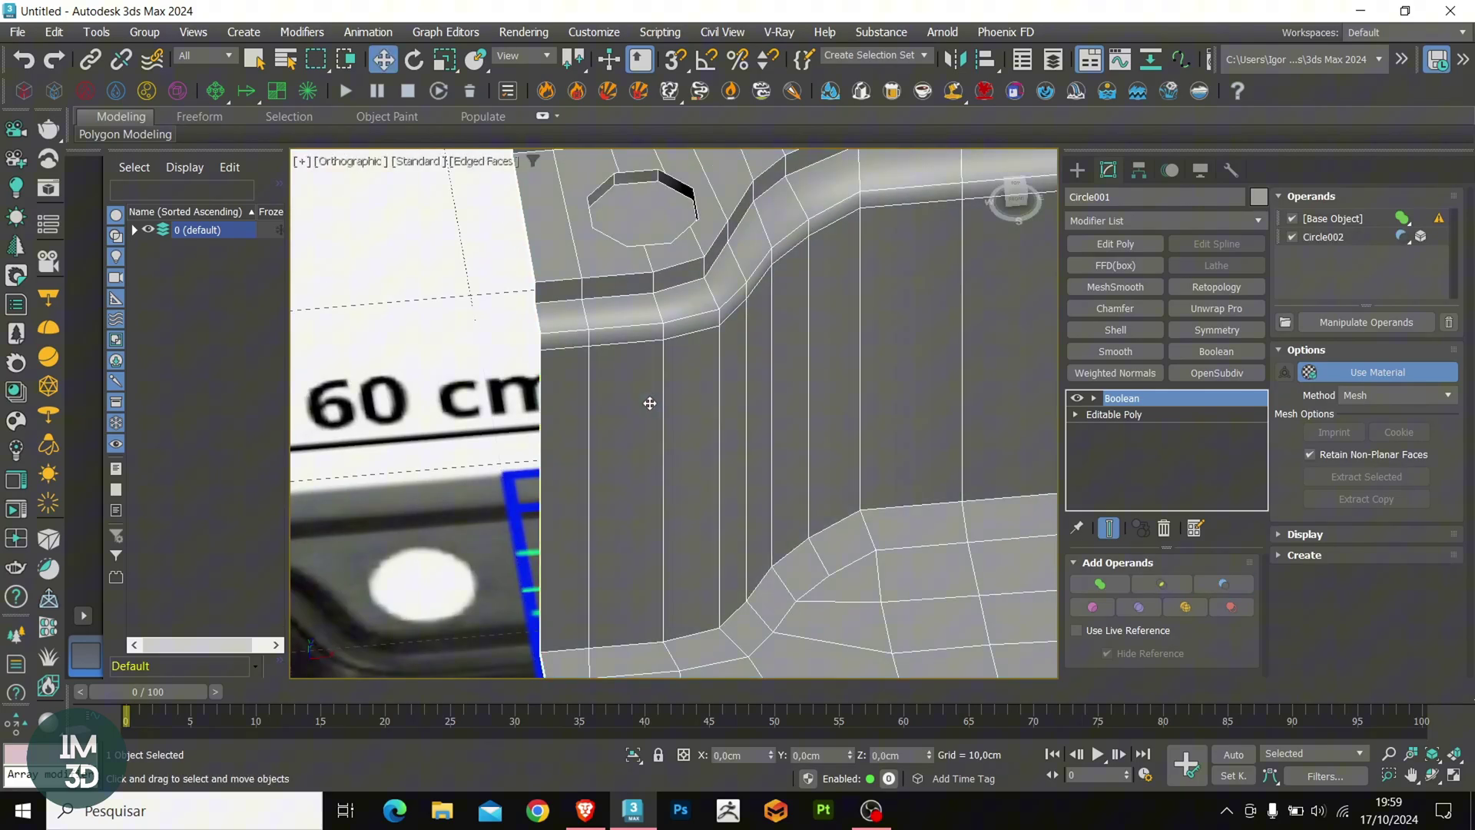
Step: Convert the sink back to an editable poly and delete the floor and inner wall polygons left inside the tap hole
key("ctrl+t")
middle_click_drag(656, 268, 660, 381)
scroll(661, 377, "up", 3)
key("4")
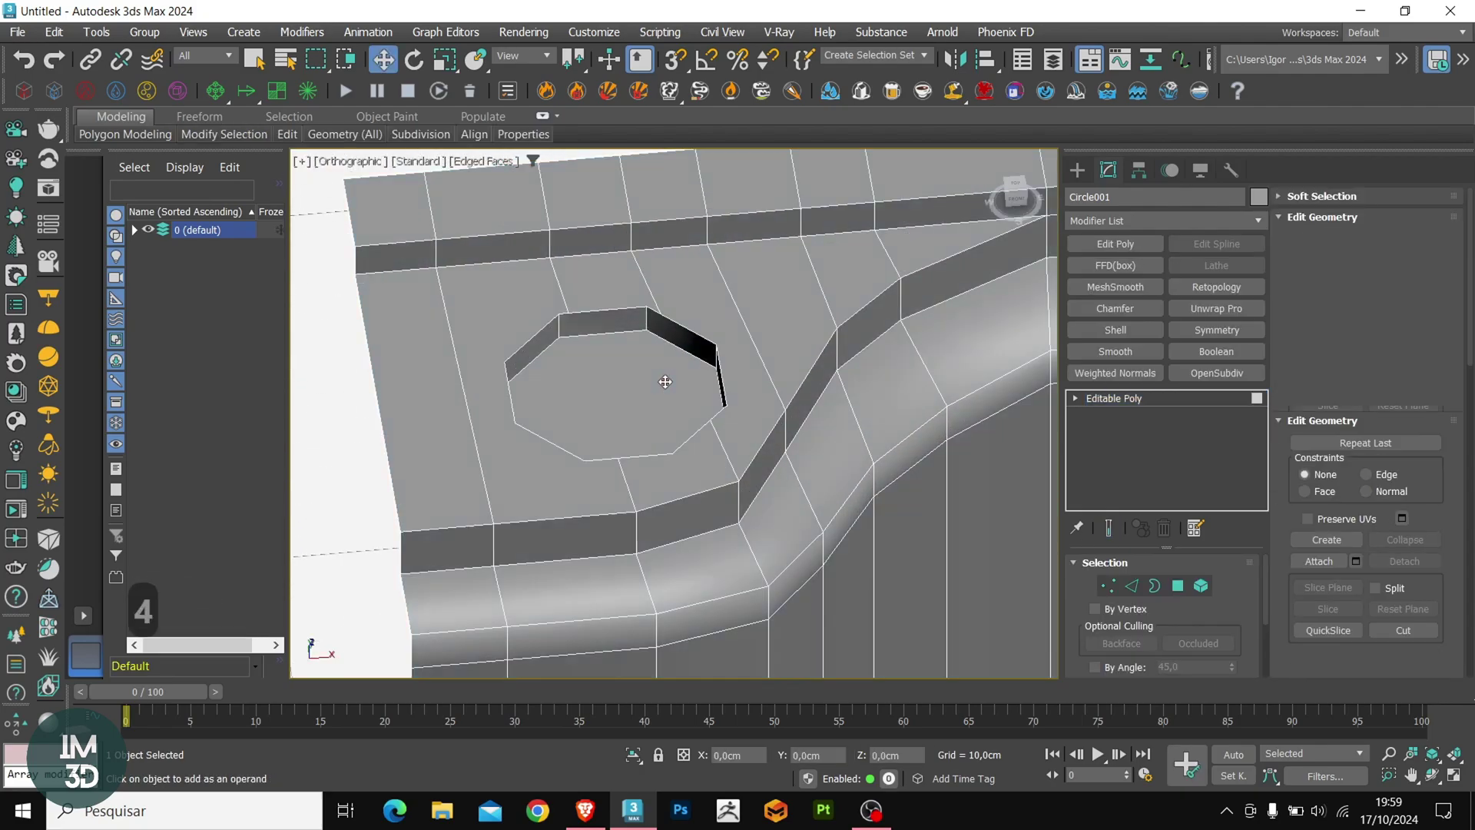
left_click(658, 383)
scroll(1226, 619, "down", 2)
left_click(1204, 617)
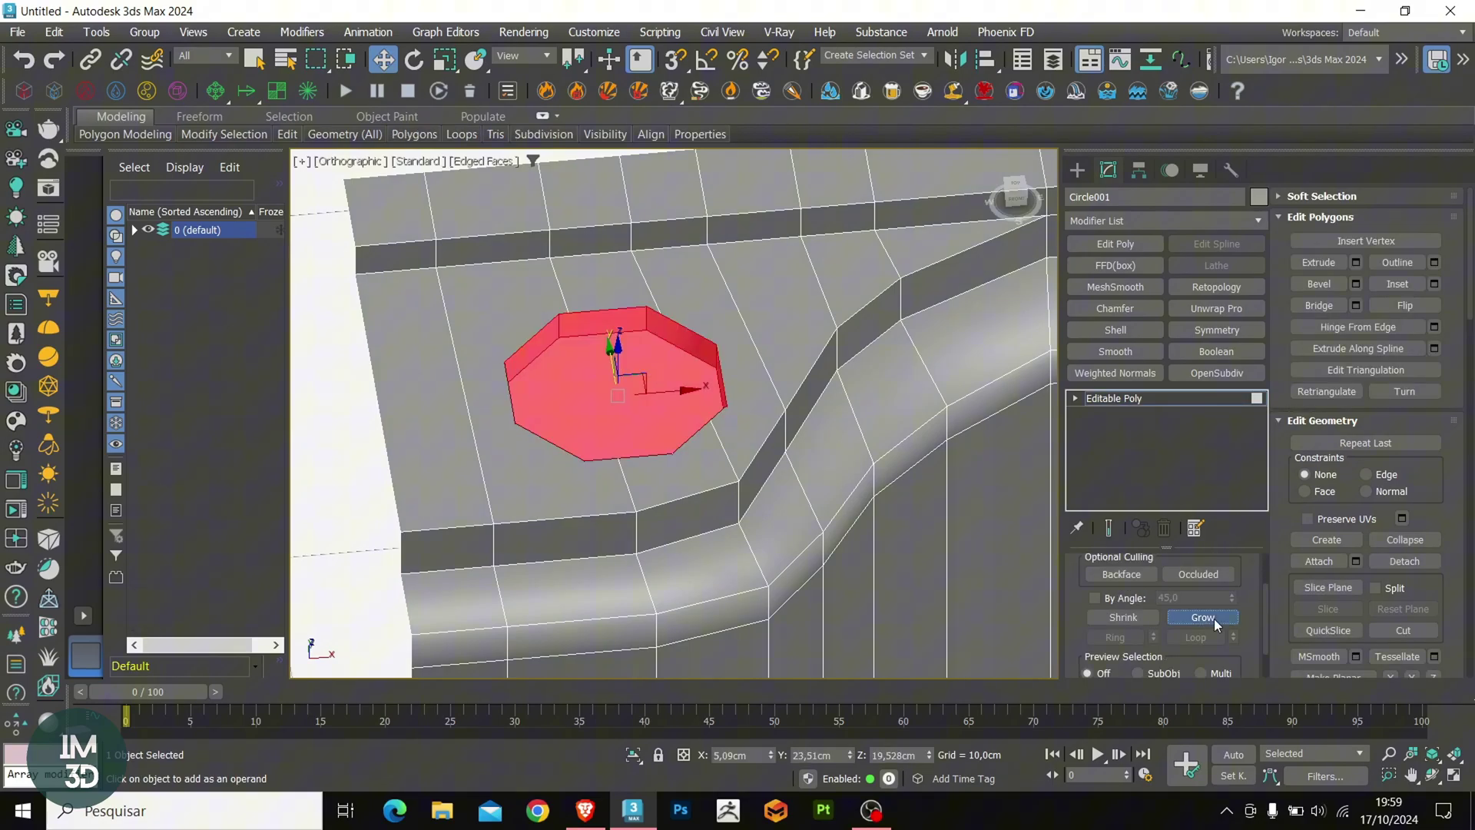
key("Delete")
Step: Target-weld the extra vertices on the tap hole's outline to the nearest octagon corners
key("1")
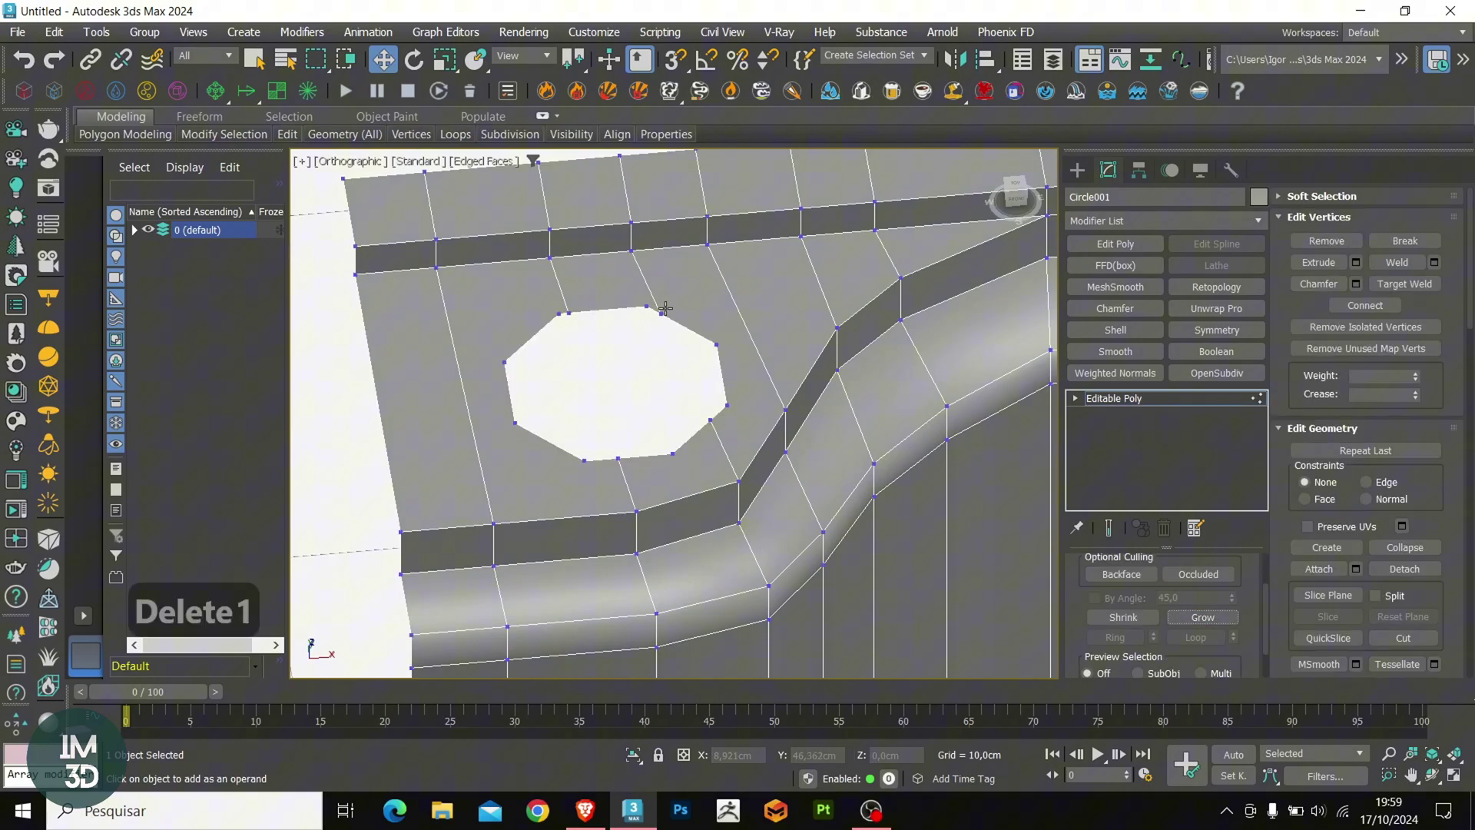
left_click(655, 311)
scroll(646, 350, "up", 2)
scroll(646, 349, "up", 4)
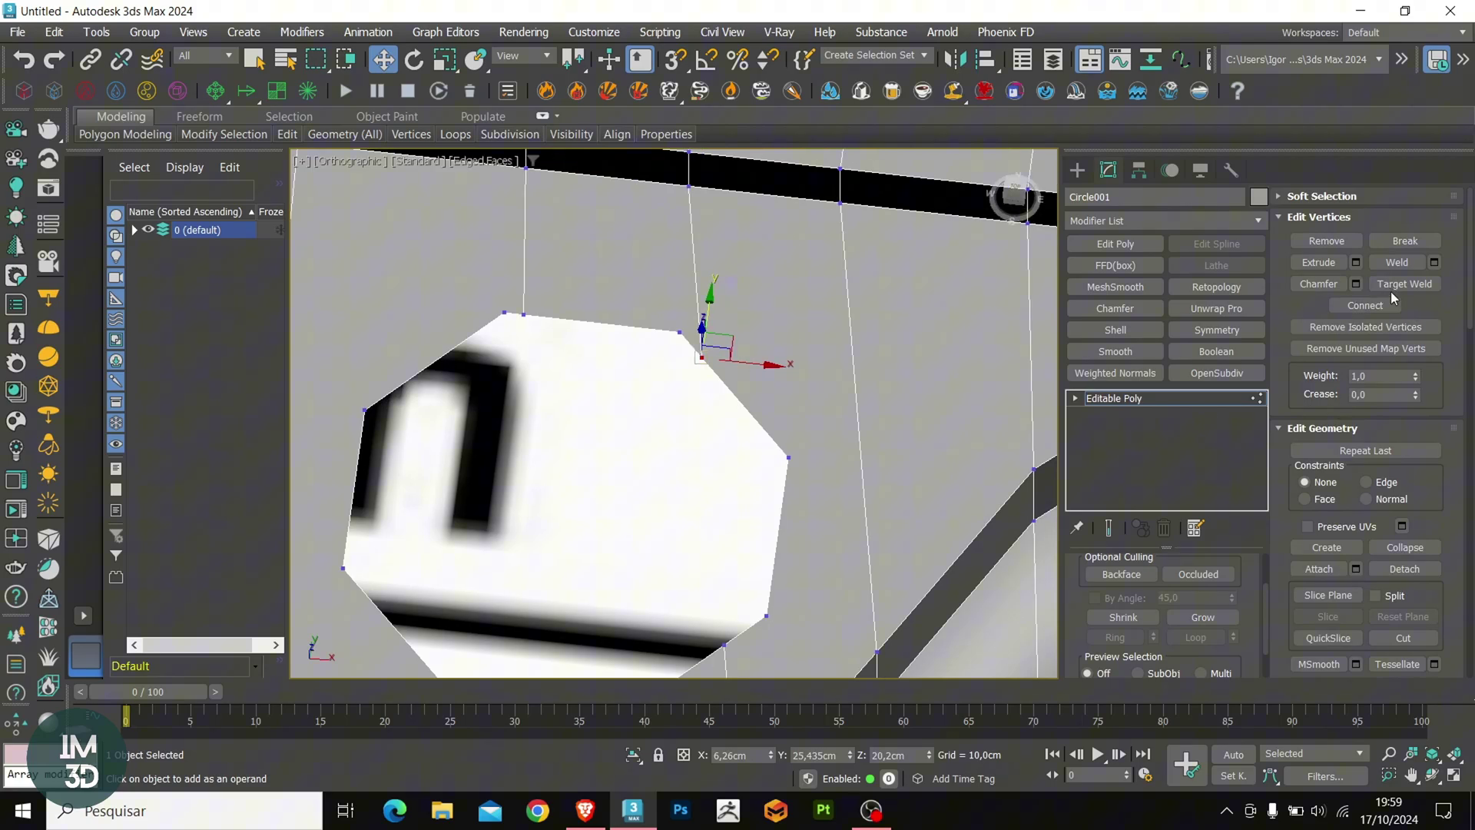
left_click(1400, 284)
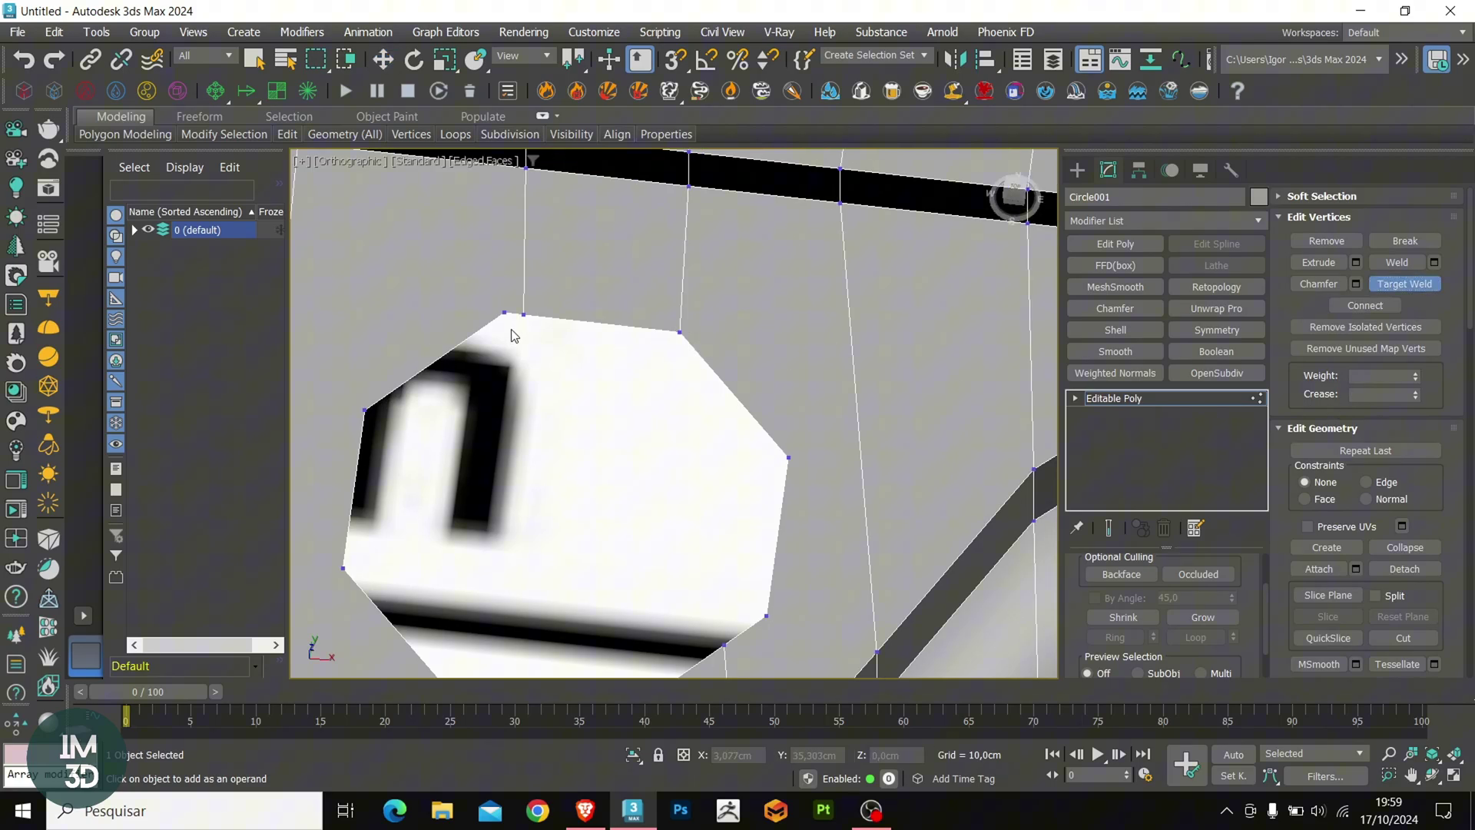
middle_click_drag(646, 481, 655, 323)
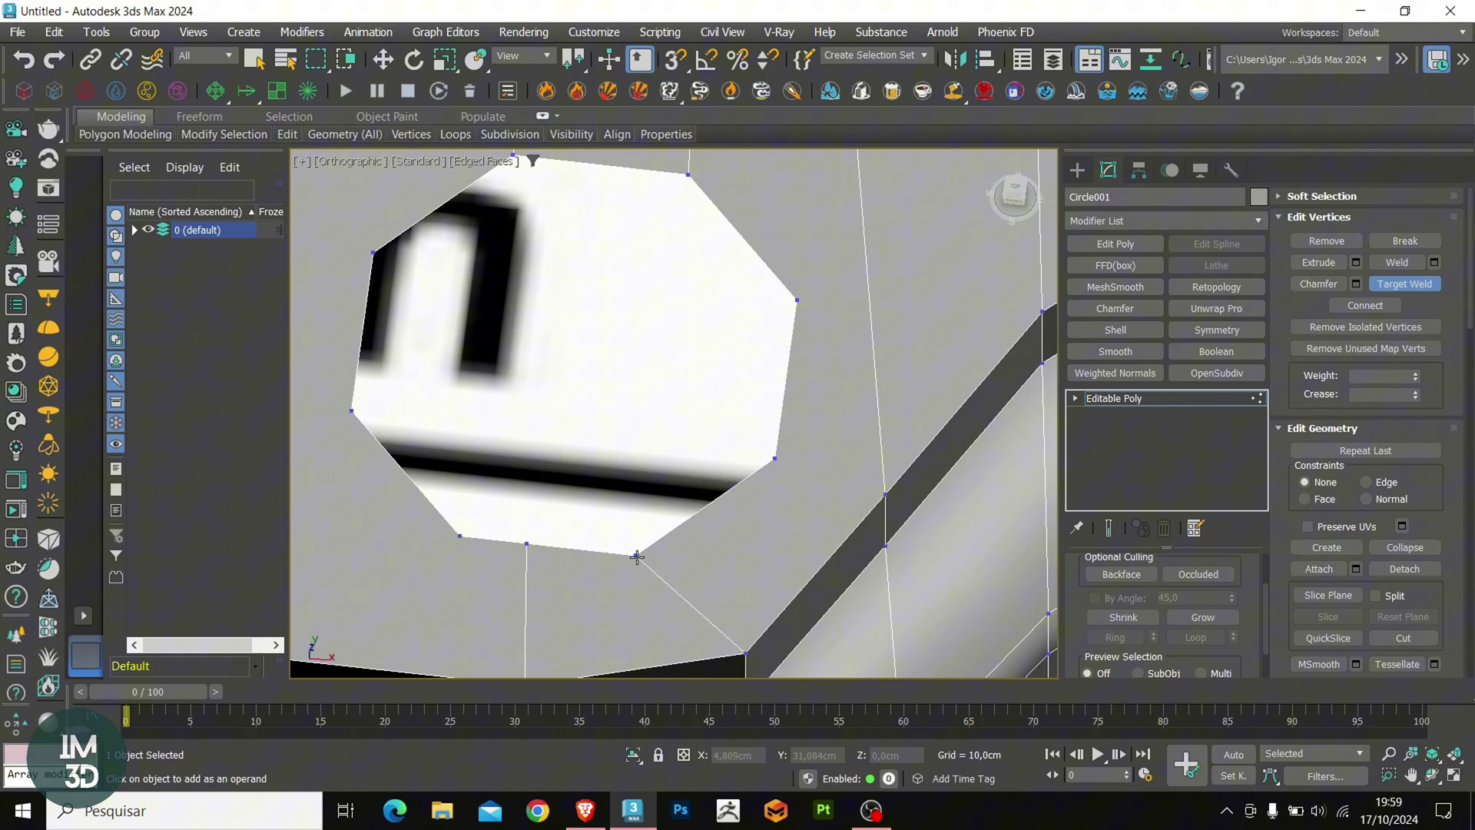
middle_click_drag(637, 555, 676, 456)
left_click(623, 440)
scroll(624, 440, "down", 4)
Step: Cut three horizontal edges from the tap hole's left-side vertices across the platform to the sink's open left border
key("F3")
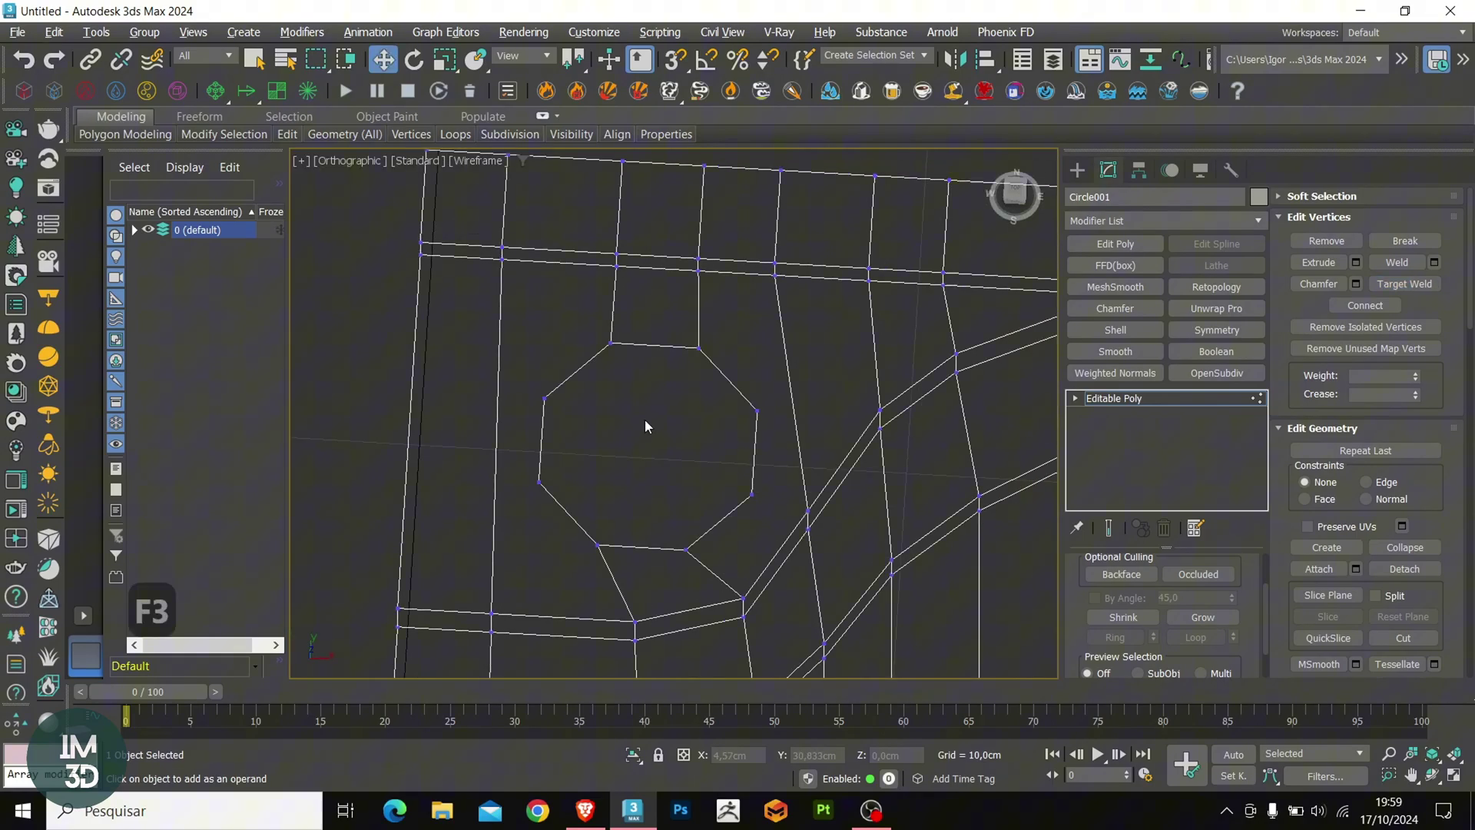
key("alt+c")
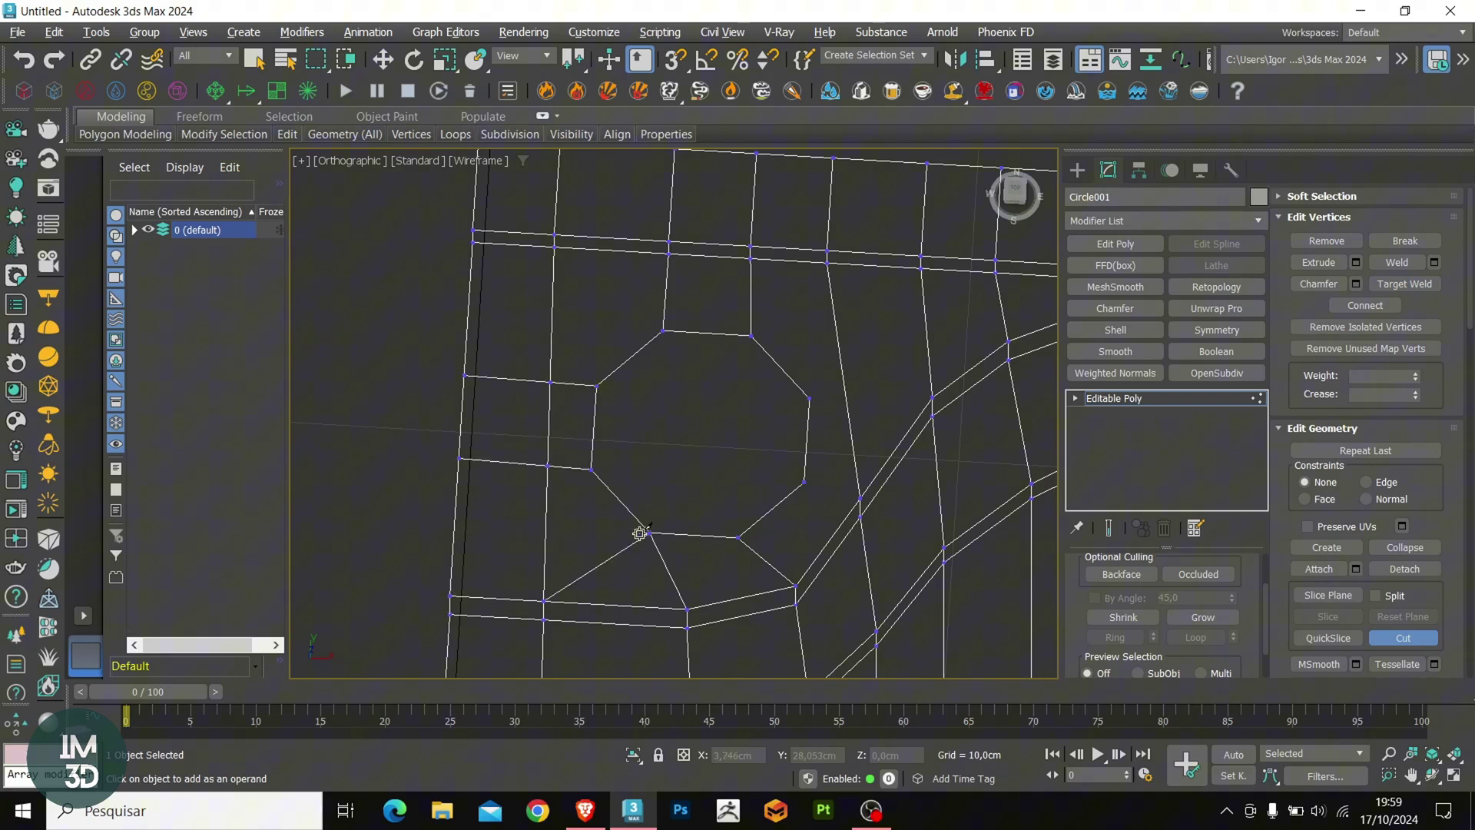
middle_click_drag(774, 414, 731, 471)
key("F3")
scroll(811, 522, "up", 3)
right_click(761, 459)
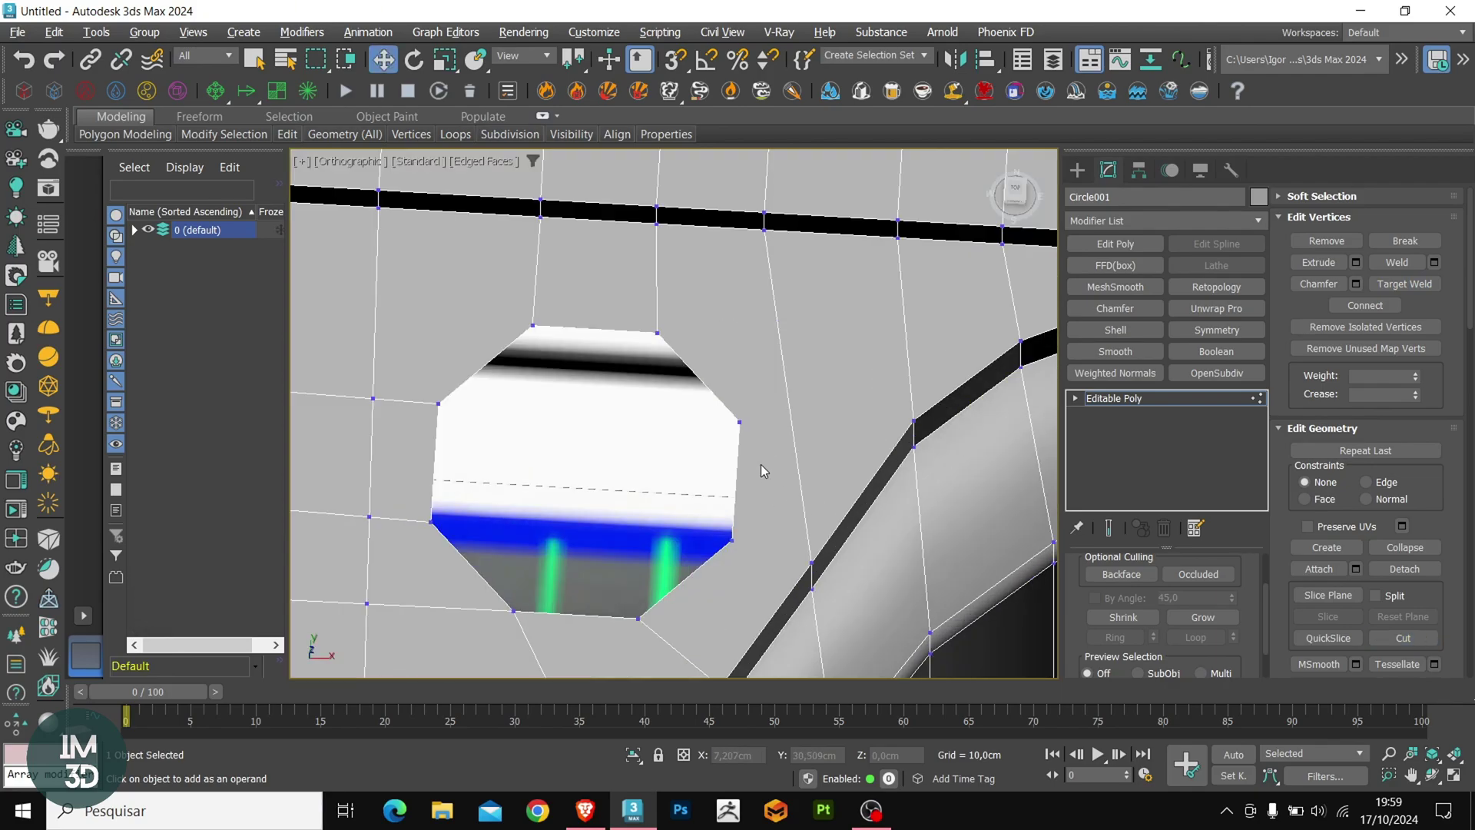
Step: Remove the vertical edge passing right of the tap hole and connect the hole's lower right vertex to the platform edge vertex
key("2")
left_click(778, 366)
key("BackSpace")
key("1")
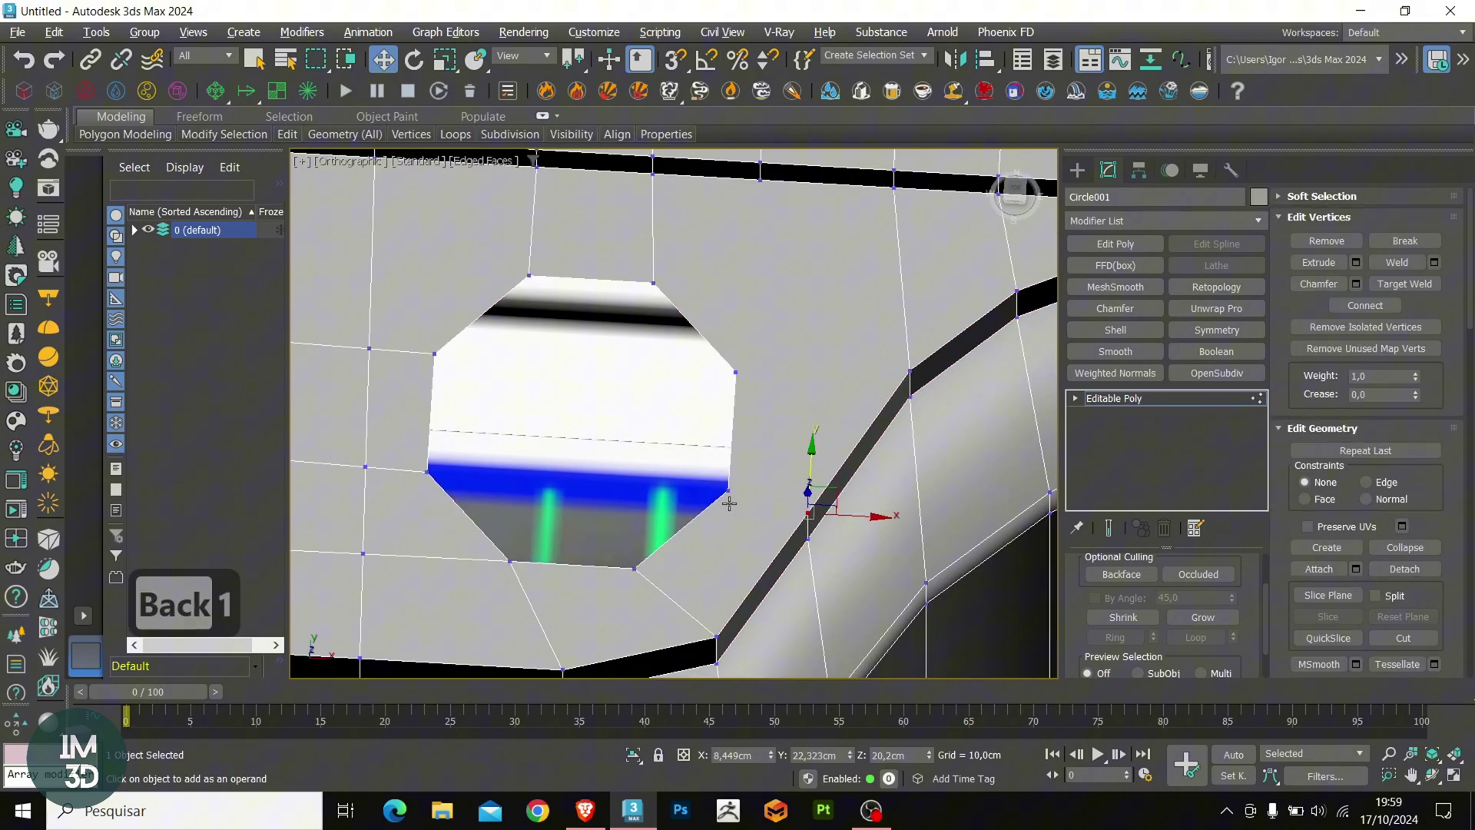
key("ctrl+shift+e")
Step: Connect the tap hole's upper right vertex to the upper rim vertex and to the platform's curved edge vertex
key("F3")
scroll(805, 444, "down", 2)
left_click(754, 414)
left_click(772, 280, "ctrl")
key("ctrl+shift+e")
left_click(754, 413)
left_click(879, 412, "ctrl")
key("ctrl+shift+e")
Step: Extrude the tap hole's border downward to form a short inner wall
key("F3")
mouse_move(850, 424)
middle_mouse_down()
mouse_move(840, 451)
mouse_move(834, 438)
middle_mouse_up()
middle_click_drag(834, 438, 823, 361)
scroll(806, 357, "down", 1)
key("3")
left_click(725, 340)
key("F3")
scroll(684, 418, "up", 2)
middle_click_drag(630, 333, 664, 387, "alt")
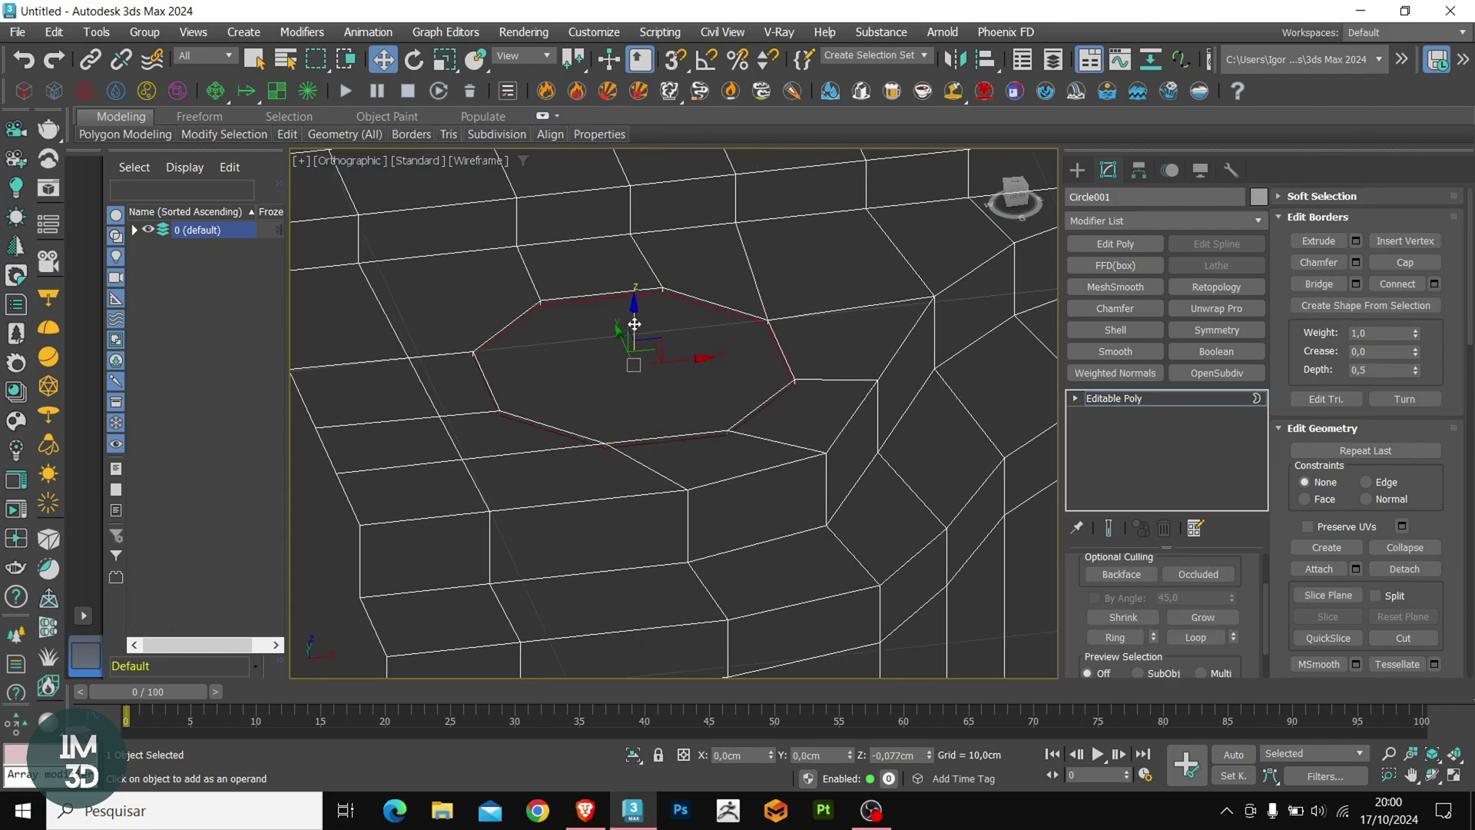
key("F3")
mouse_move(633, 362)
middle_mouse_down("alt")
mouse_move(667, 415)
mouse_move(718, 369)
middle_mouse_up("alt")
Step: Chamfer the tap hole's upper edge loop by about 0.091 cm with 1 segment
key("2")
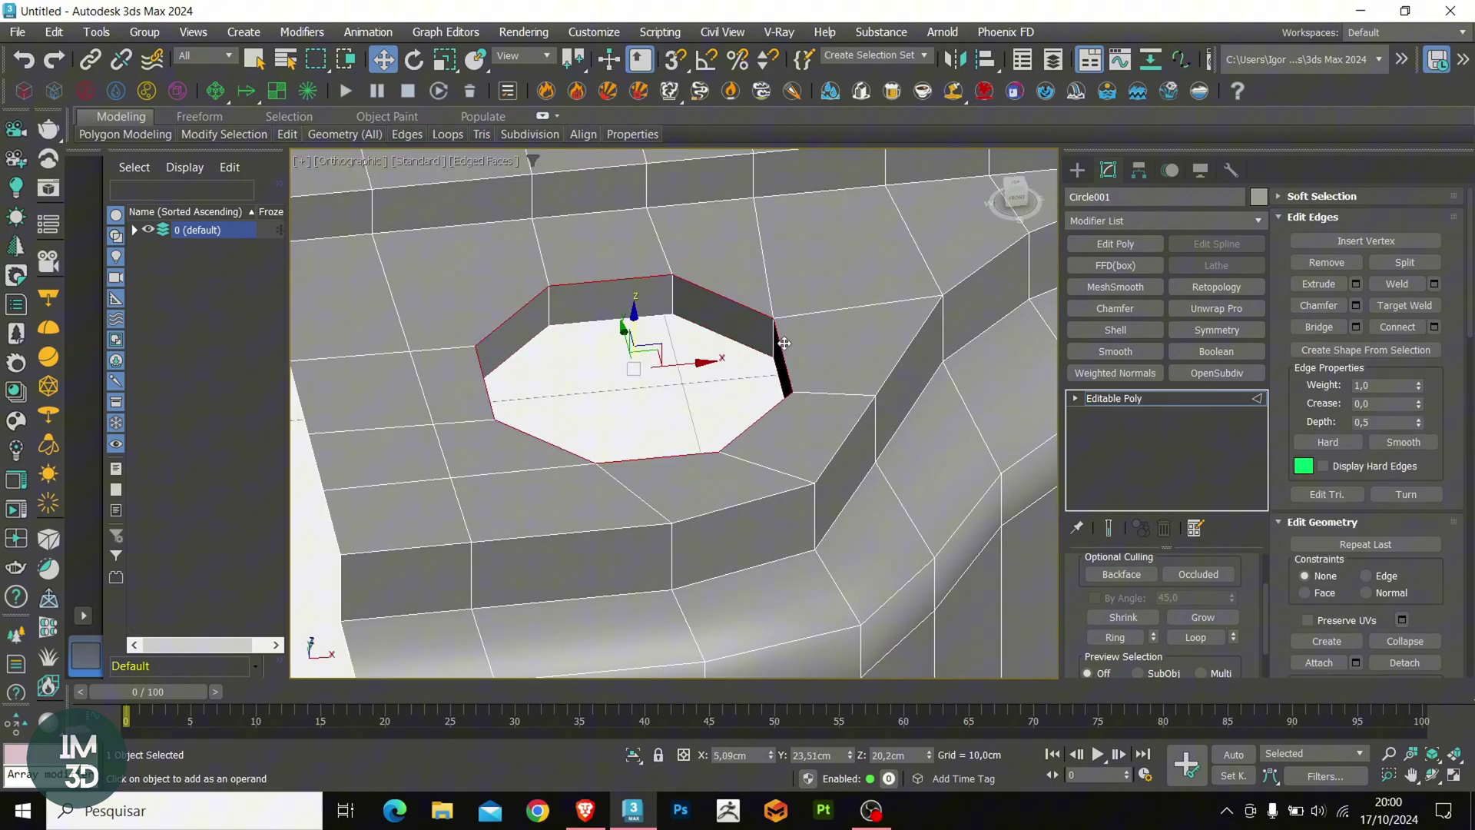
key("ctrl+shift+c")
scroll(757, 338, "up", 2)
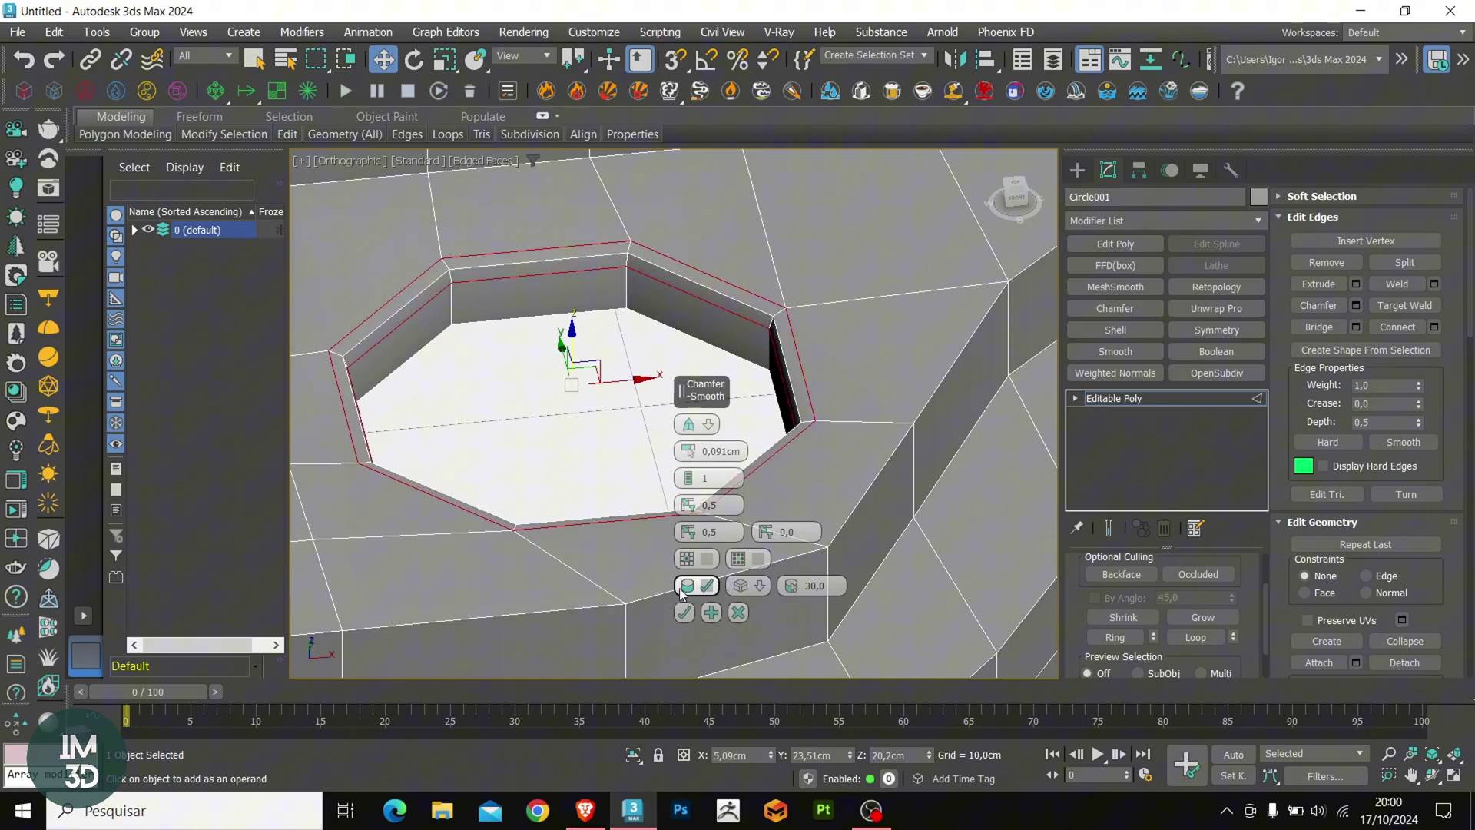
left_click(684, 612)
Step: Insert supporting edge loops just below the basin's upper edge and along the sink's outer rim
scroll(684, 612, "down", 3)
middle_click_drag(738, 400, 862, 313, "alt")
scroll(771, 442, "up", 2)
key("alt+1")
left_click(776, 454)
right_click(776, 455)
scroll(783, 453, "down", 2)
scroll(863, 313, "up", 4)
key("alt+1")
left_click(814, 298)
right_click(814, 298)
scroll(845, 346, "down", 2)
Step: Connect the edge ring across the ledge around the basin with 2 segments and a pinch of 88
middle_click_drag(991, 523, 816, 415)
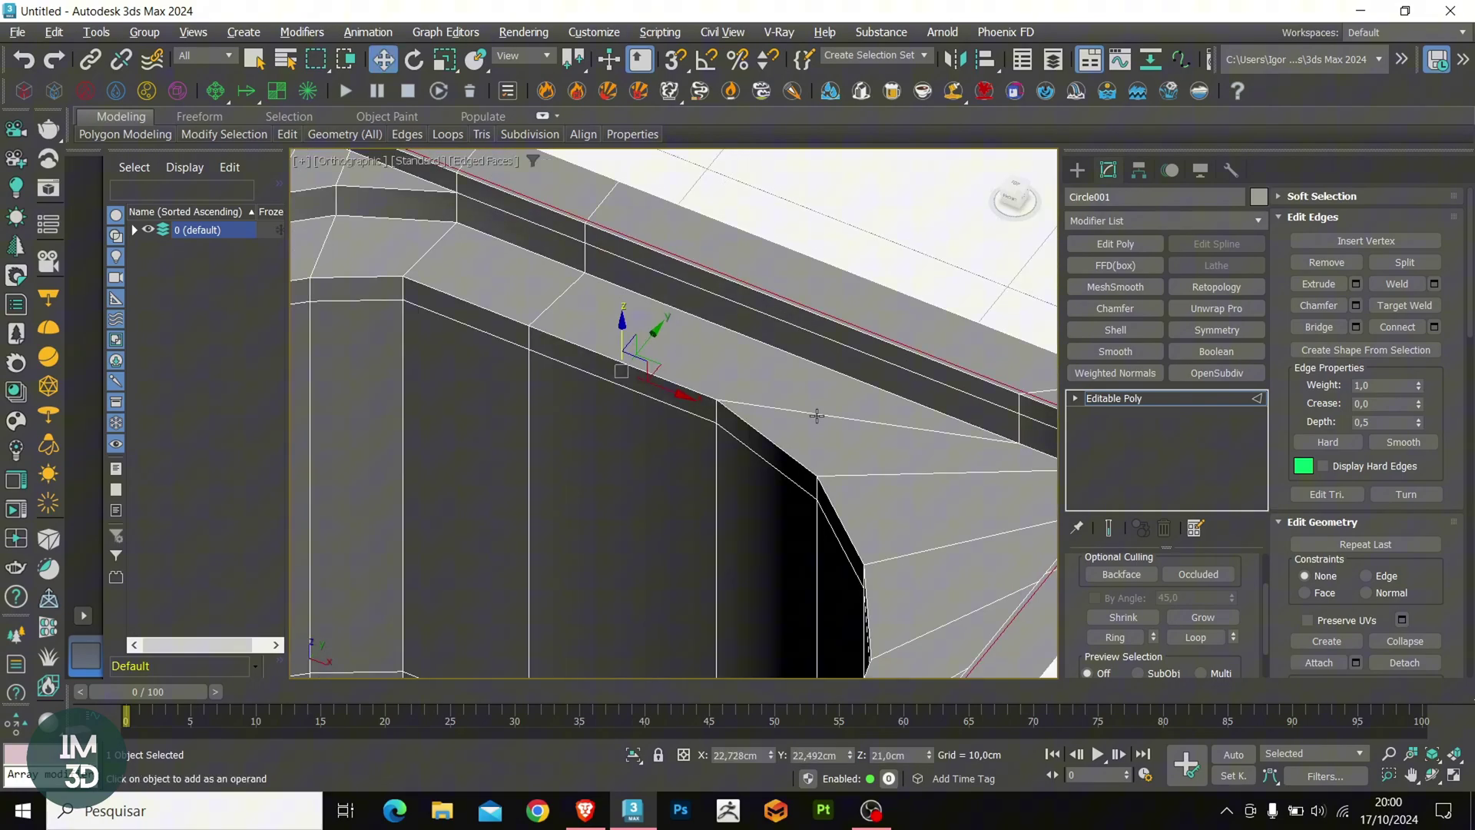
left_click(817, 415)
key("ctrl+r")
key("ctrl+c")
left_click(688, 420)
left_click_drag(688, 447, 688, 354)
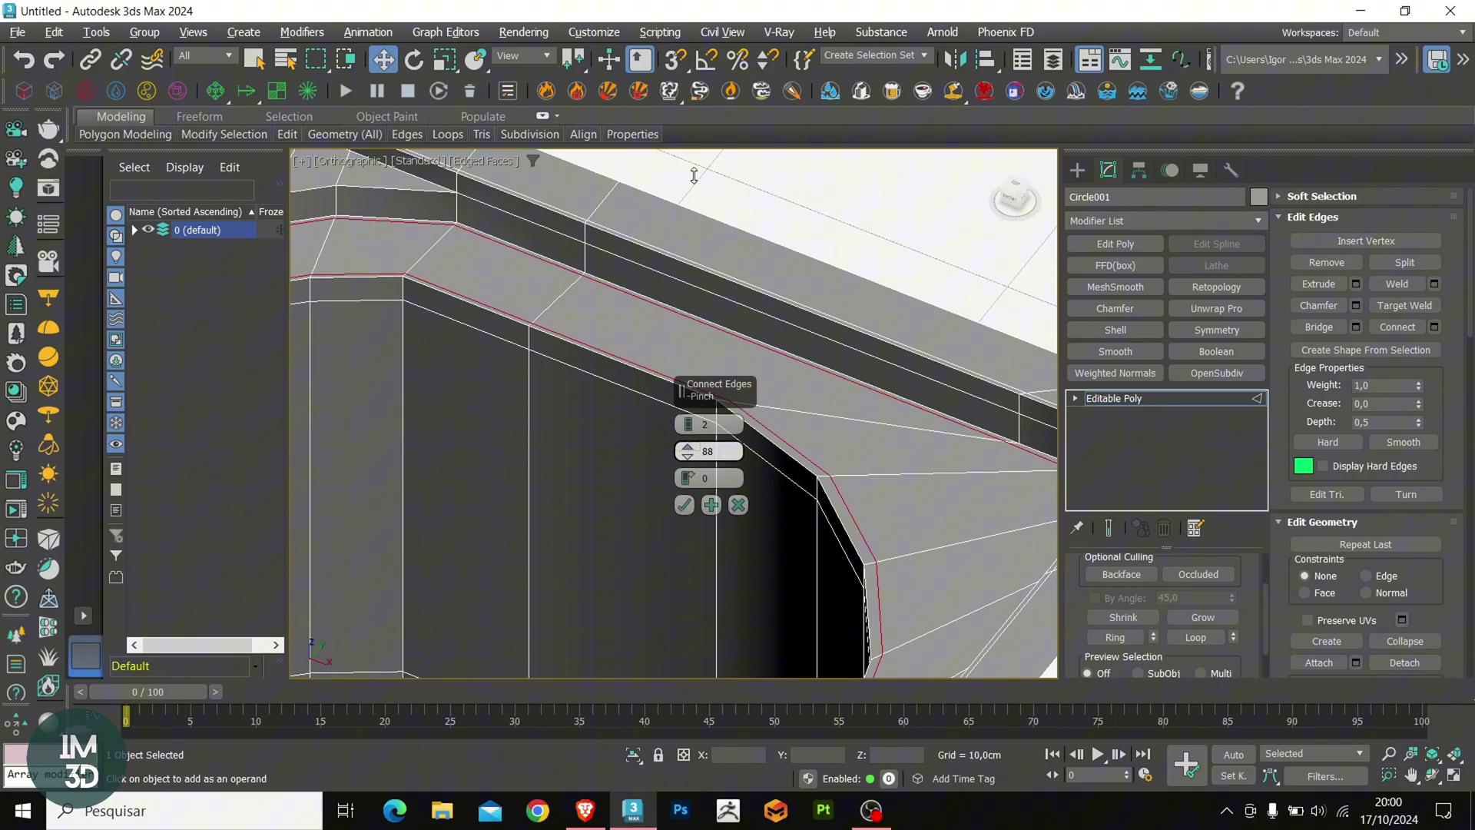
left_click(689, 506)
scroll(718, 392, "down", 5)
key("2")
middle_click_drag(718, 388, 720, 354, "alt")
scroll(601, 361, "up", 4)
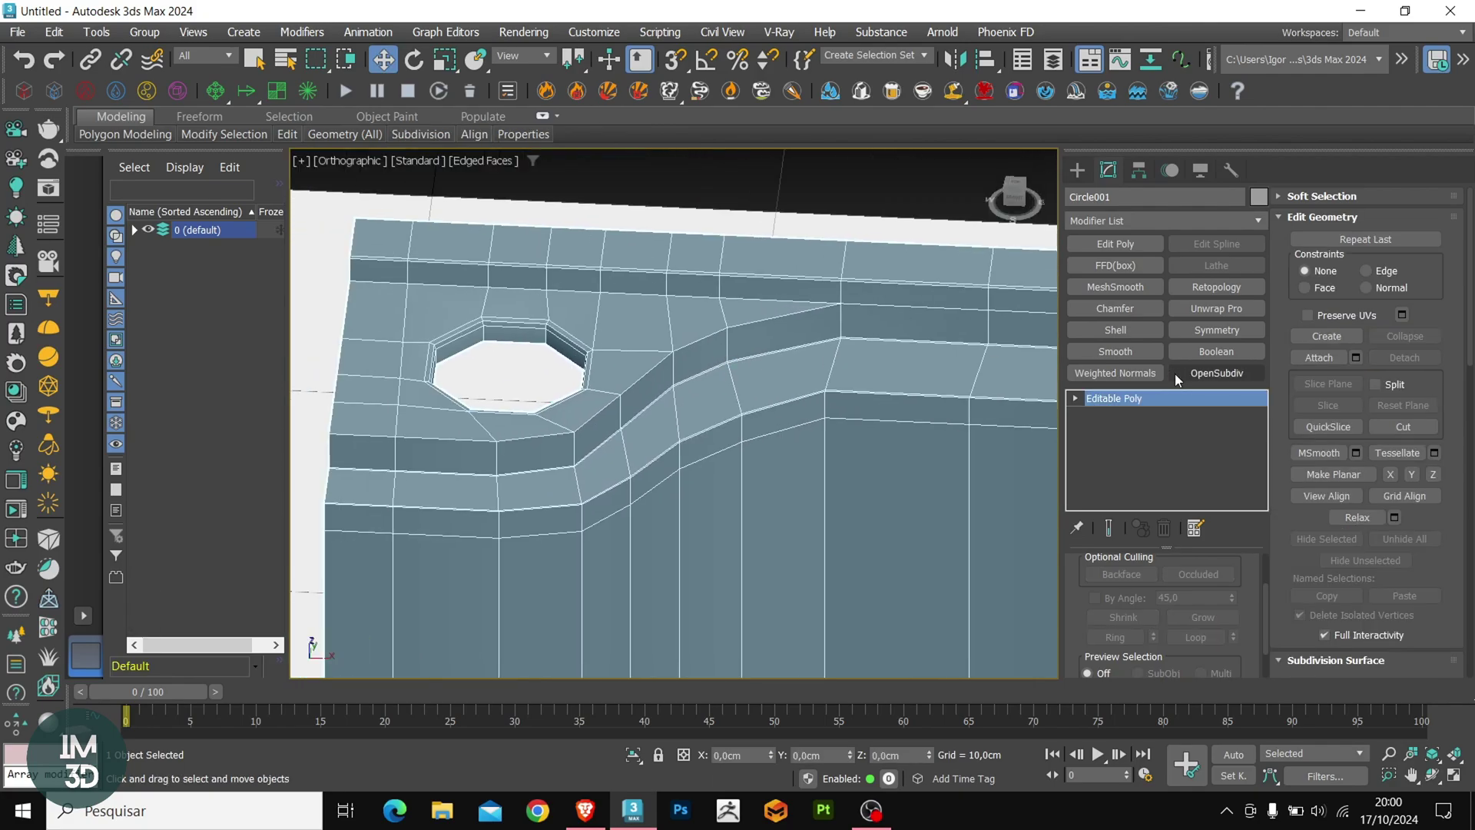
Step: Slide the rear ledge's cross edges closer to the end of the basin's curve, to about X 16.2 cm
scroll(714, 316, "down", 2)
scroll(761, 315, "up", 5)
key("alt+1")
scroll(737, 319, "down", 5)
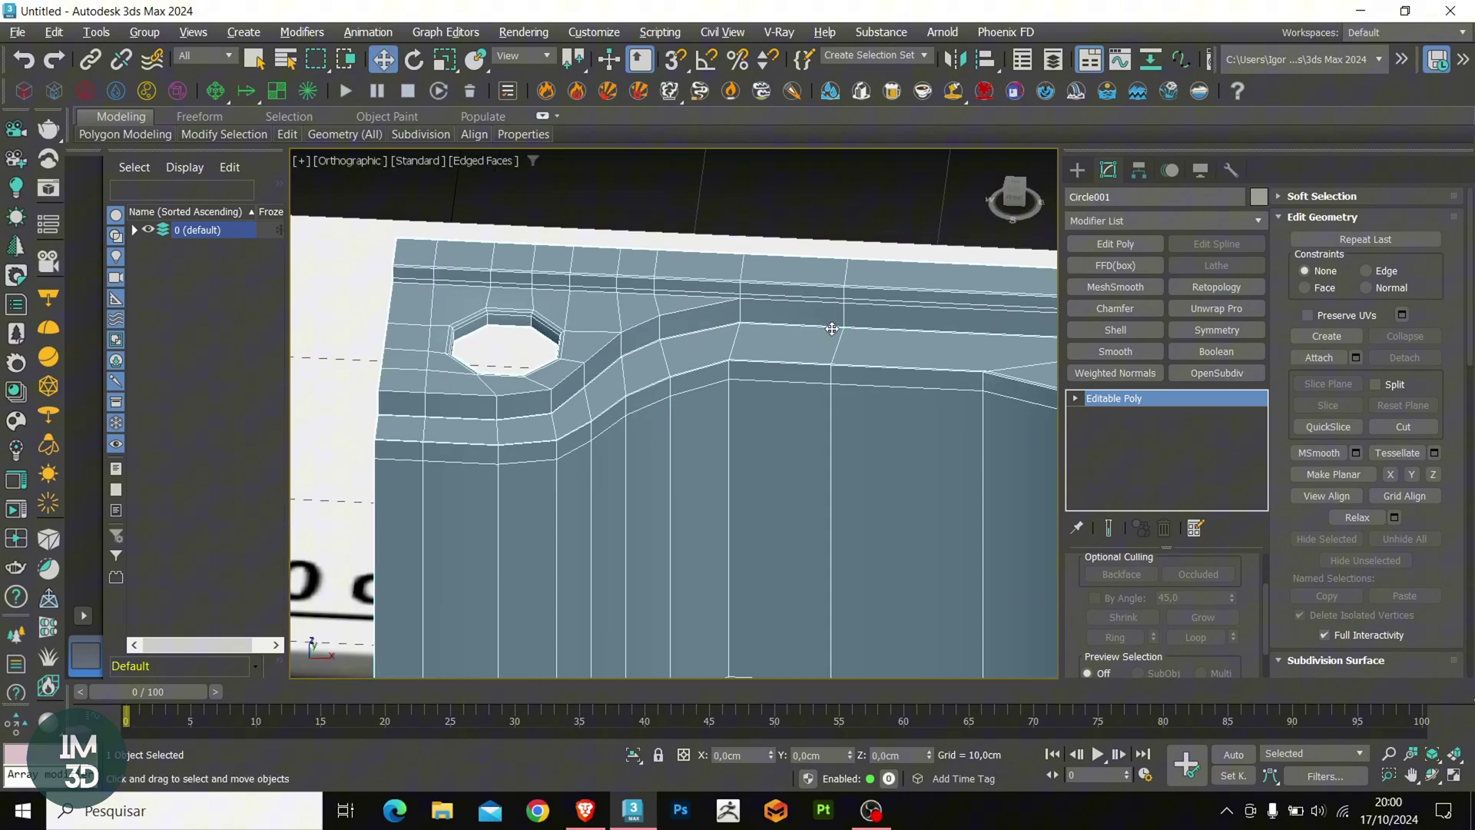
key("2")
scroll(832, 328, "up", 3)
scroll(868, 315, "up", 5)
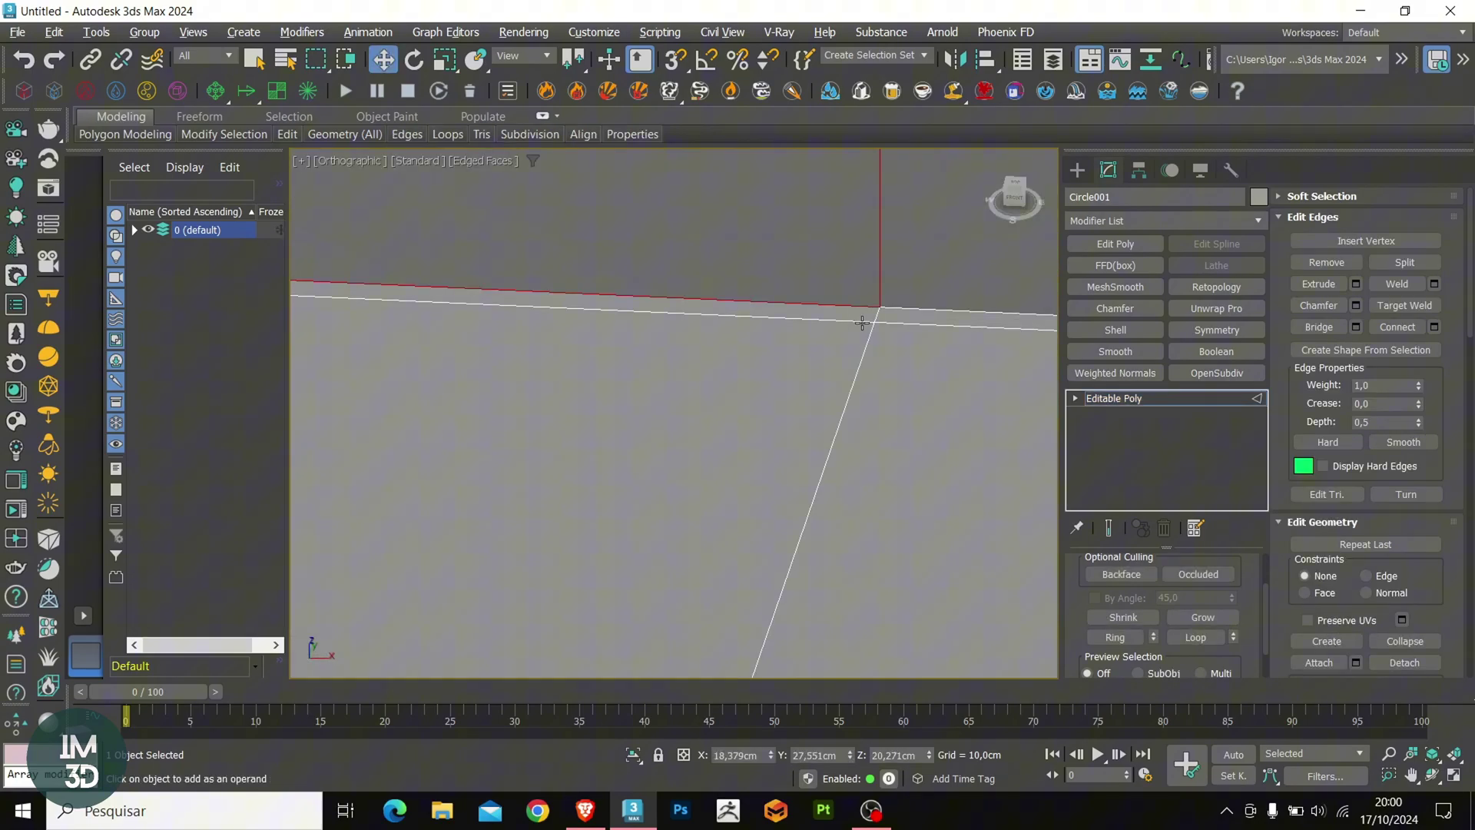
key("ctrl+z")
scroll(760, 283, "down", 8)
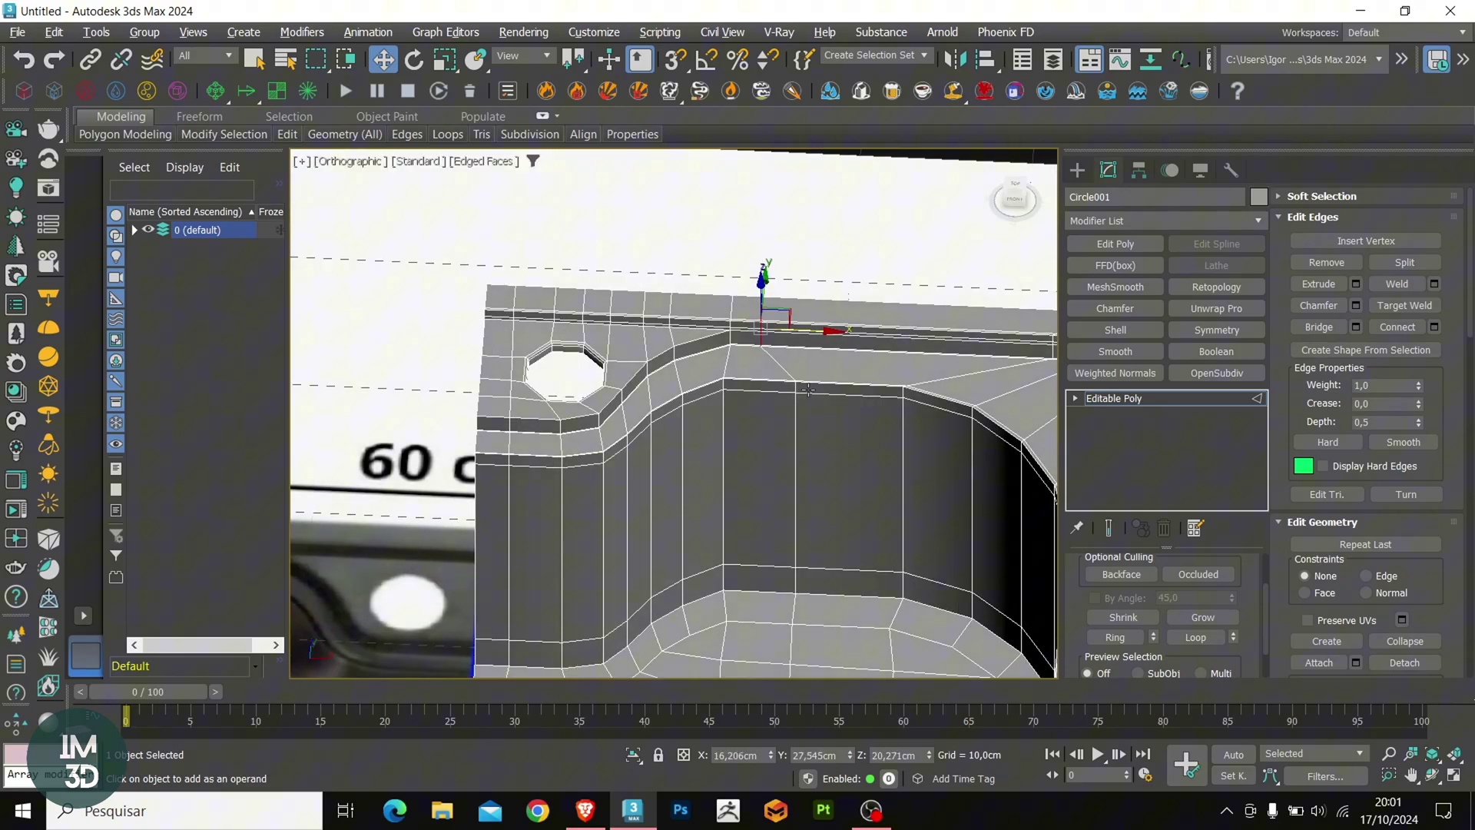
Step: Add a Symmetry modifier that mirrors the quarter sink across the X axis
middle_click_drag(768, 456, 845, 430, "alt")
key("2")
left_click(1215, 332)
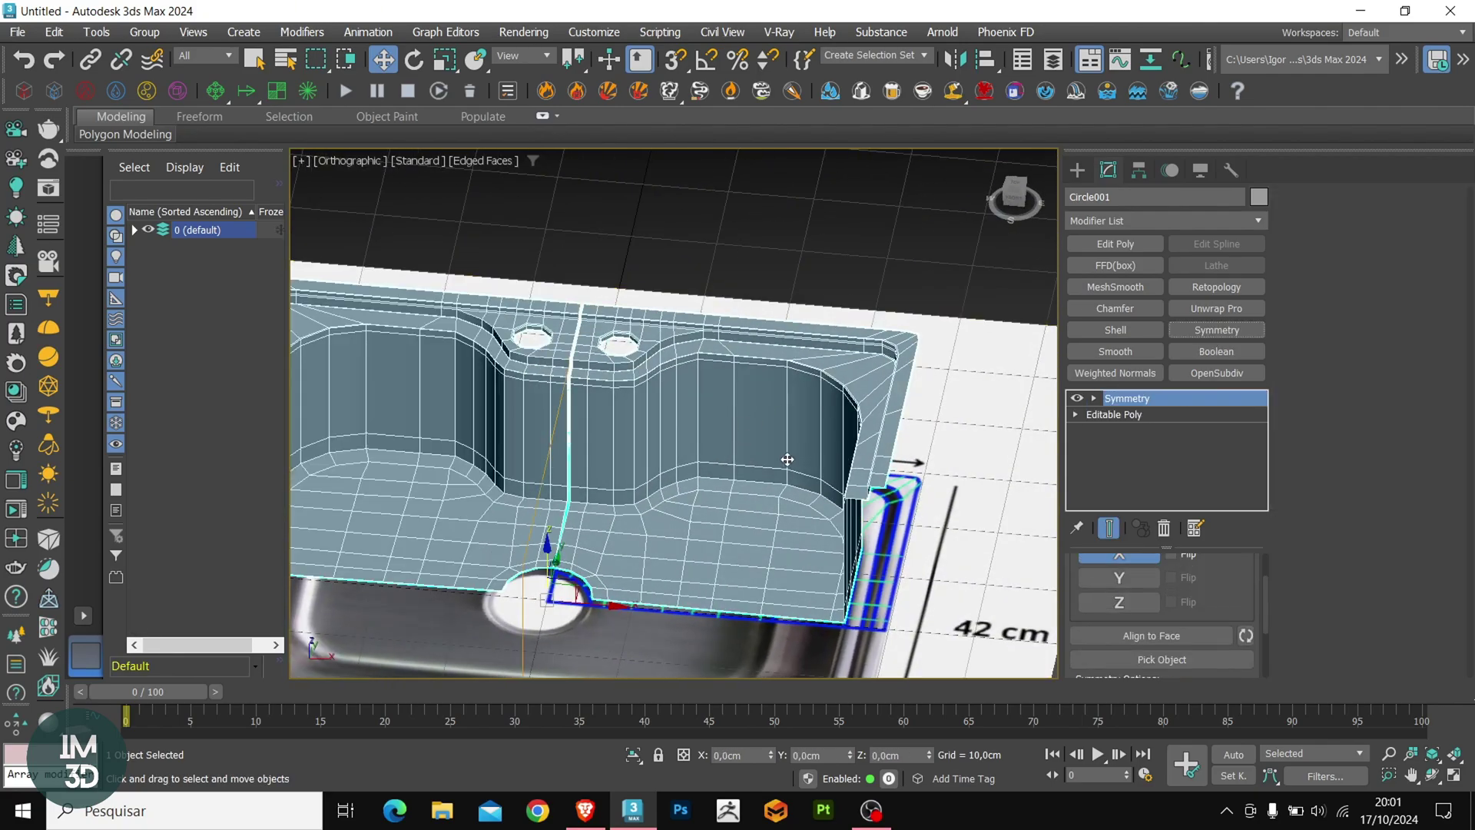
middle_click_drag(743, 458, 814, 436, "alt")
Step: Isolate the base mesh and flatten its two open symmetry borders, aligning the one through the drain to Y 0
left_click(1201, 416)
middle_click_drag(542, 444, 607, 430, "alt")
key("2")
key("alt+q")
scroll(1379, 580, "down", 2)
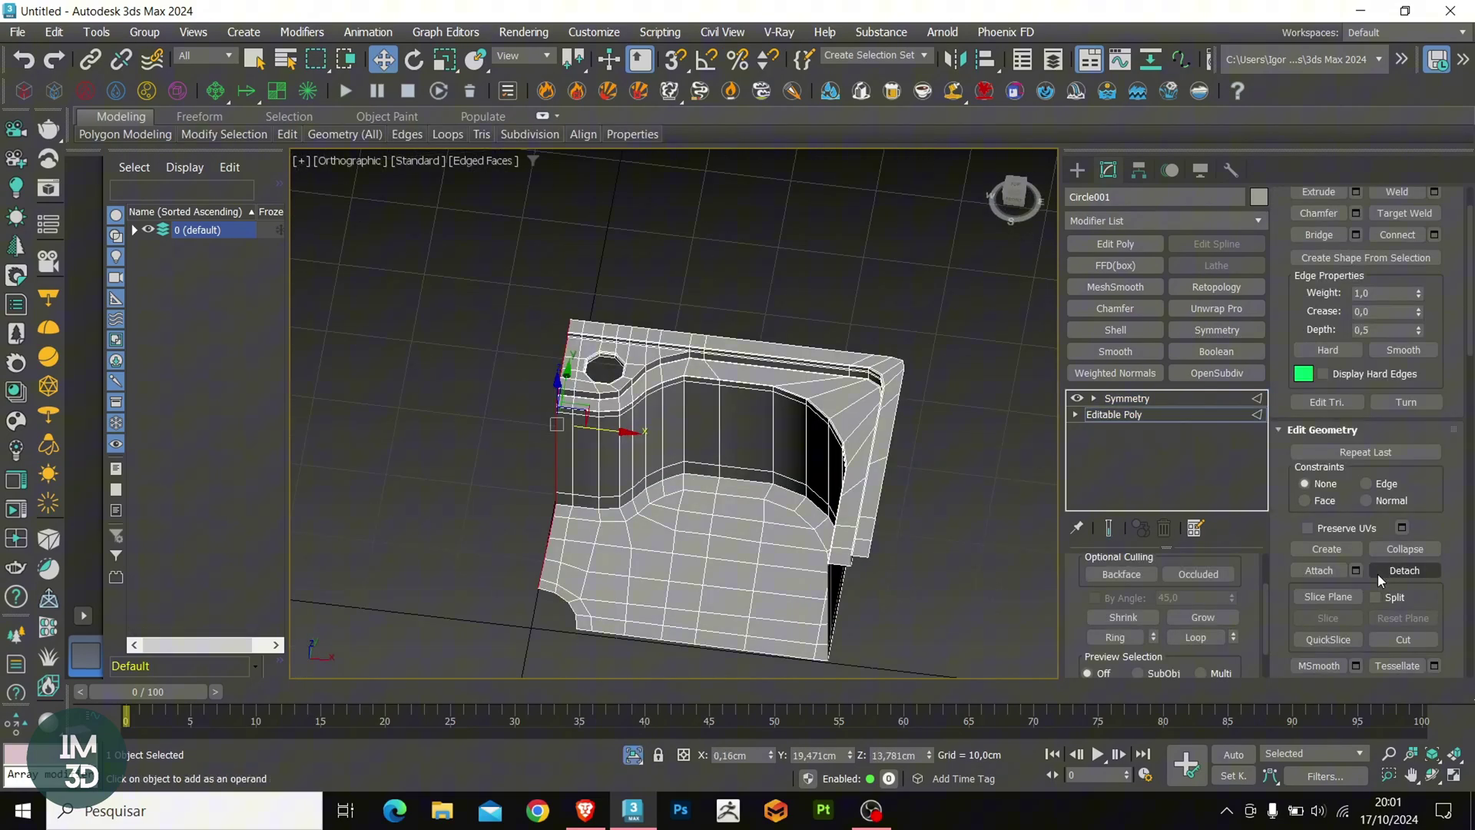
scroll(1379, 580, "down", 2)
middle_click_drag(610, 526, 614, 538, "alt")
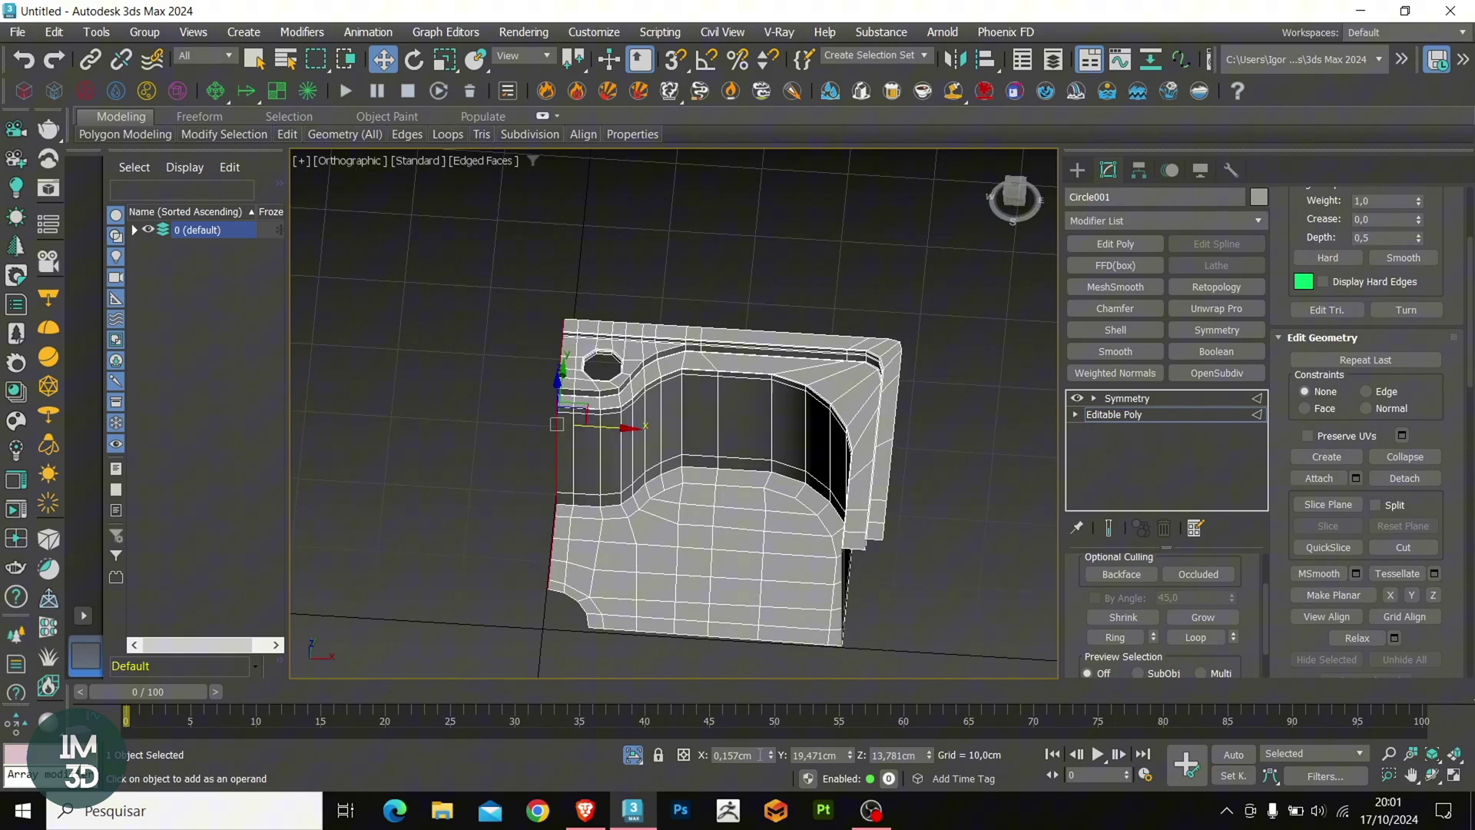
middle_click_drag(776, 661, 790, 565, "alt")
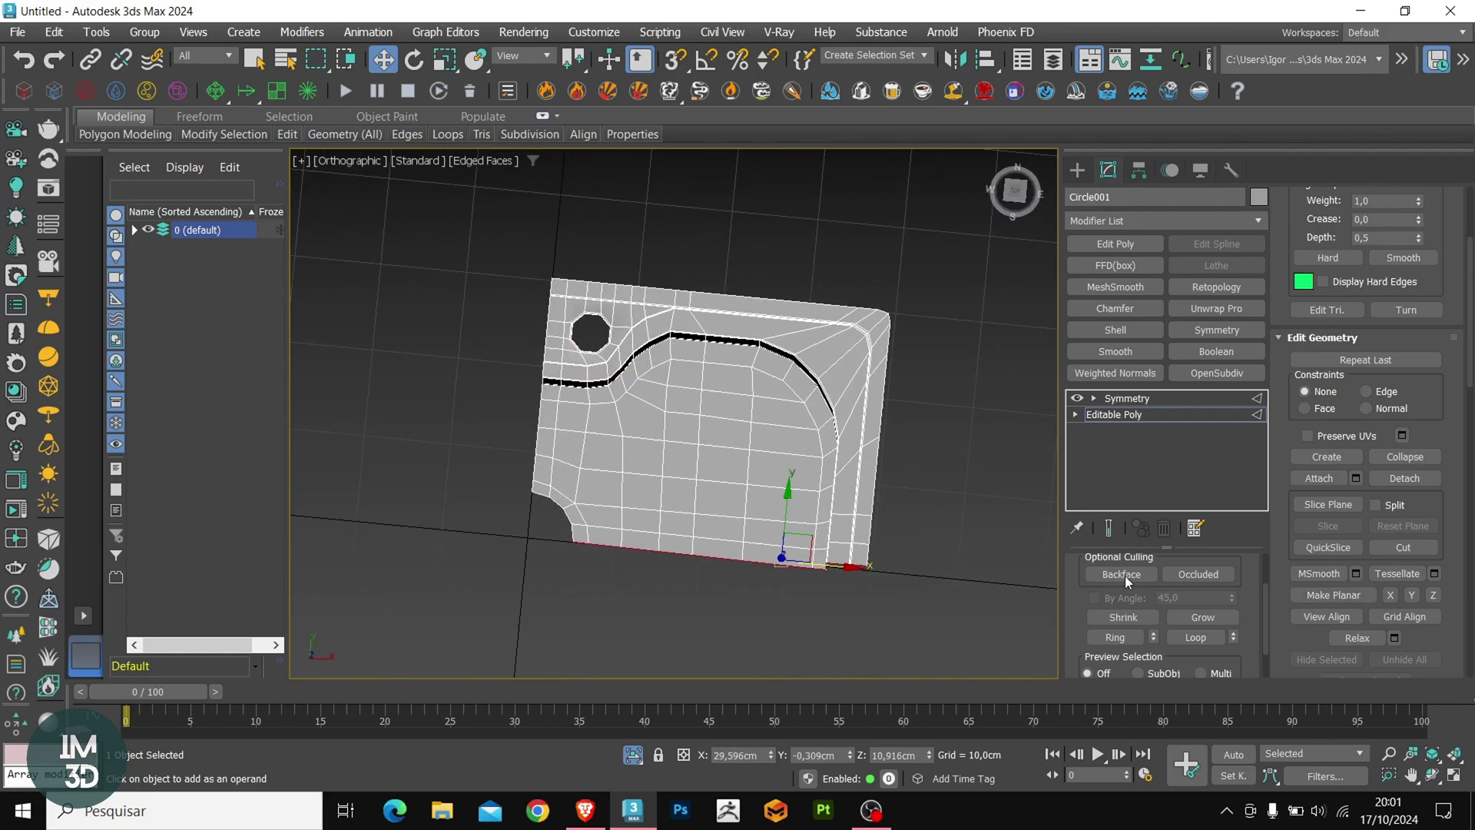
left_click(1389, 596)
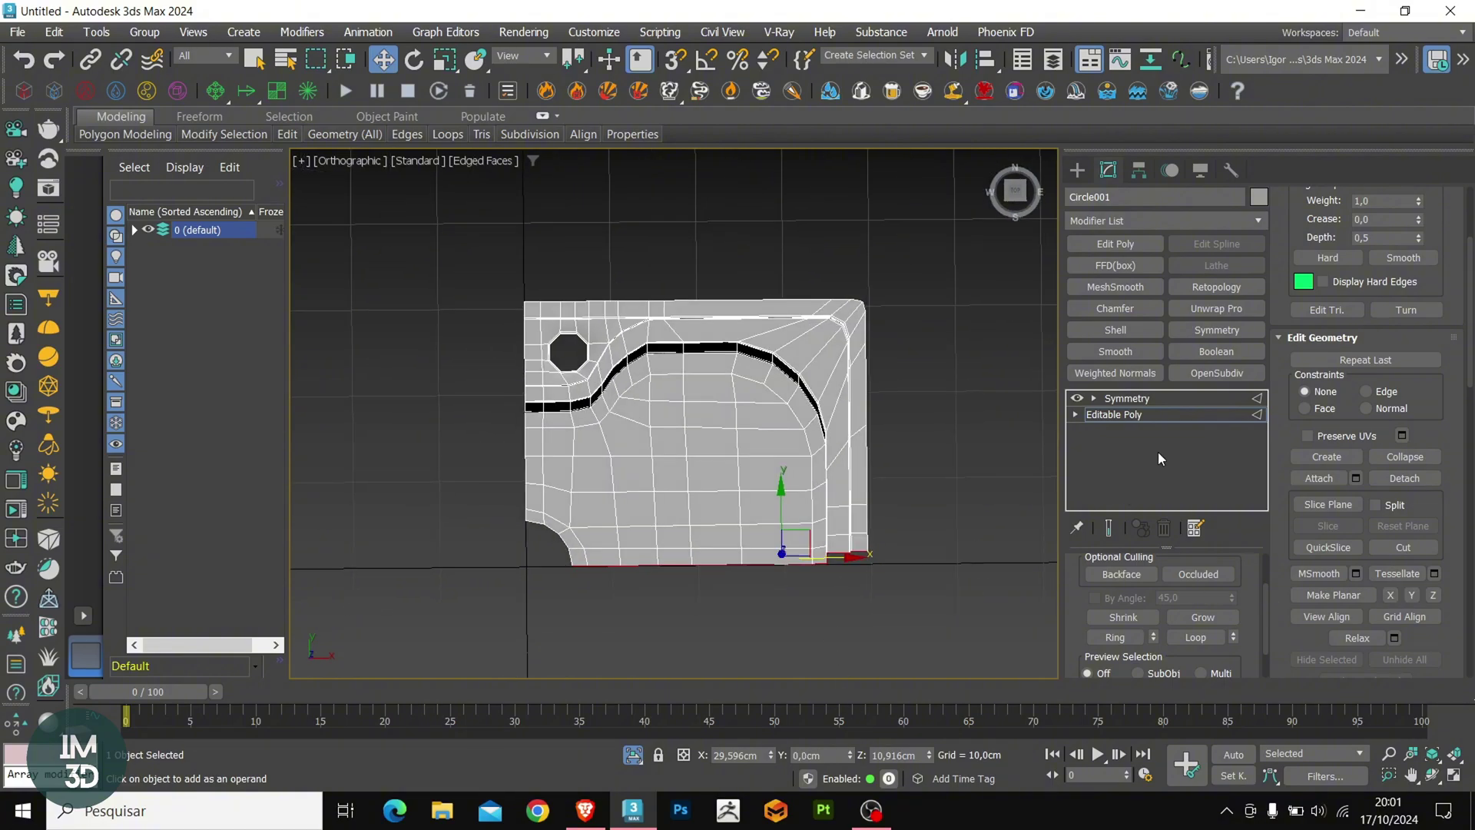
Step: End the isolation and extend the Symmetry modifier to mirror the sink across the Y axis as well
left_click(1136, 414)
left_click(1126, 401)
key("alt+x")
key("alt+q")
key("alt+x")
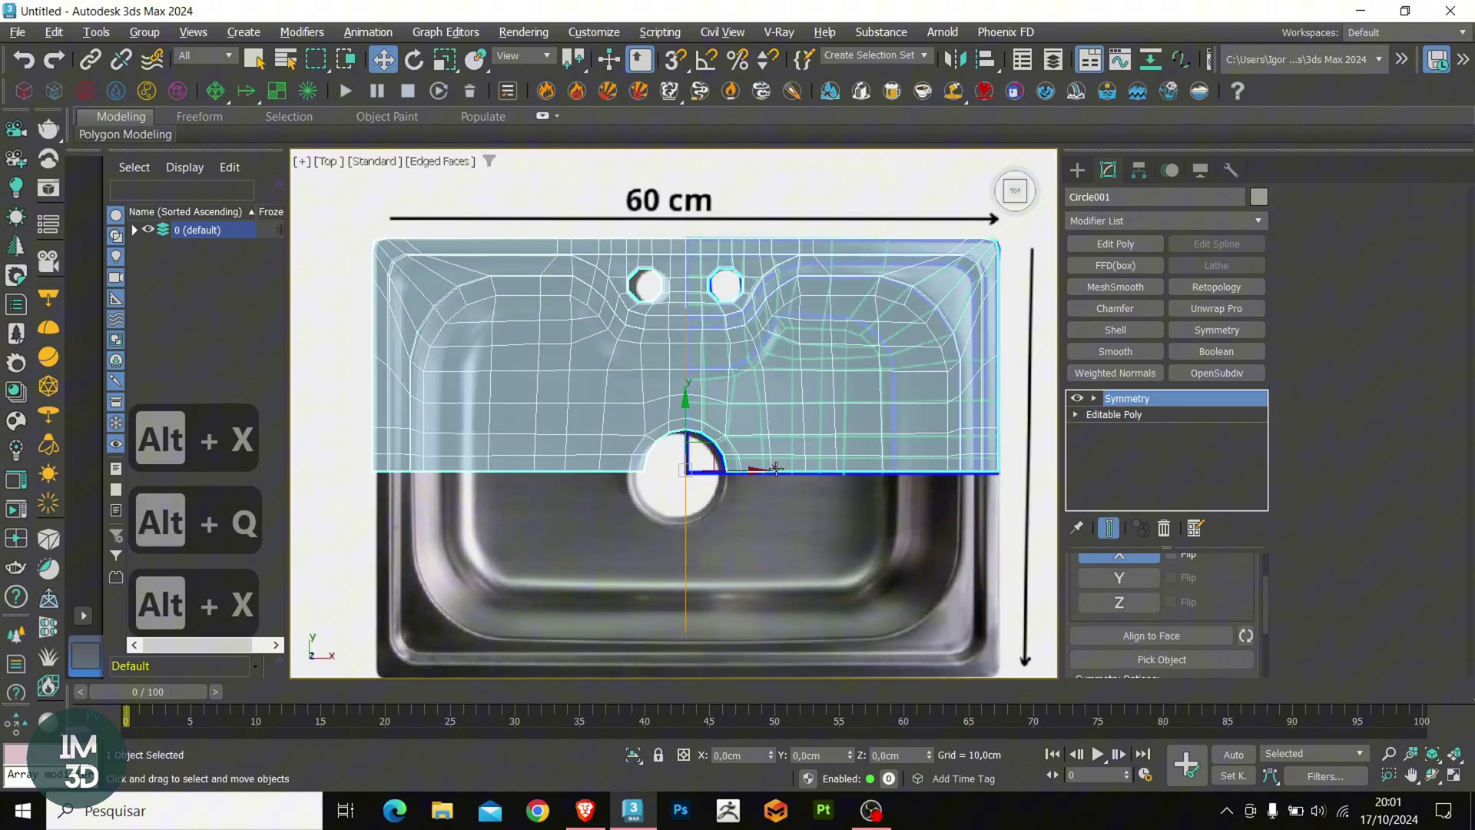
middle_click_drag(836, 454, 770, 339)
left_click(1106, 578)
middle_click_drag(689, 407, 689, 411)
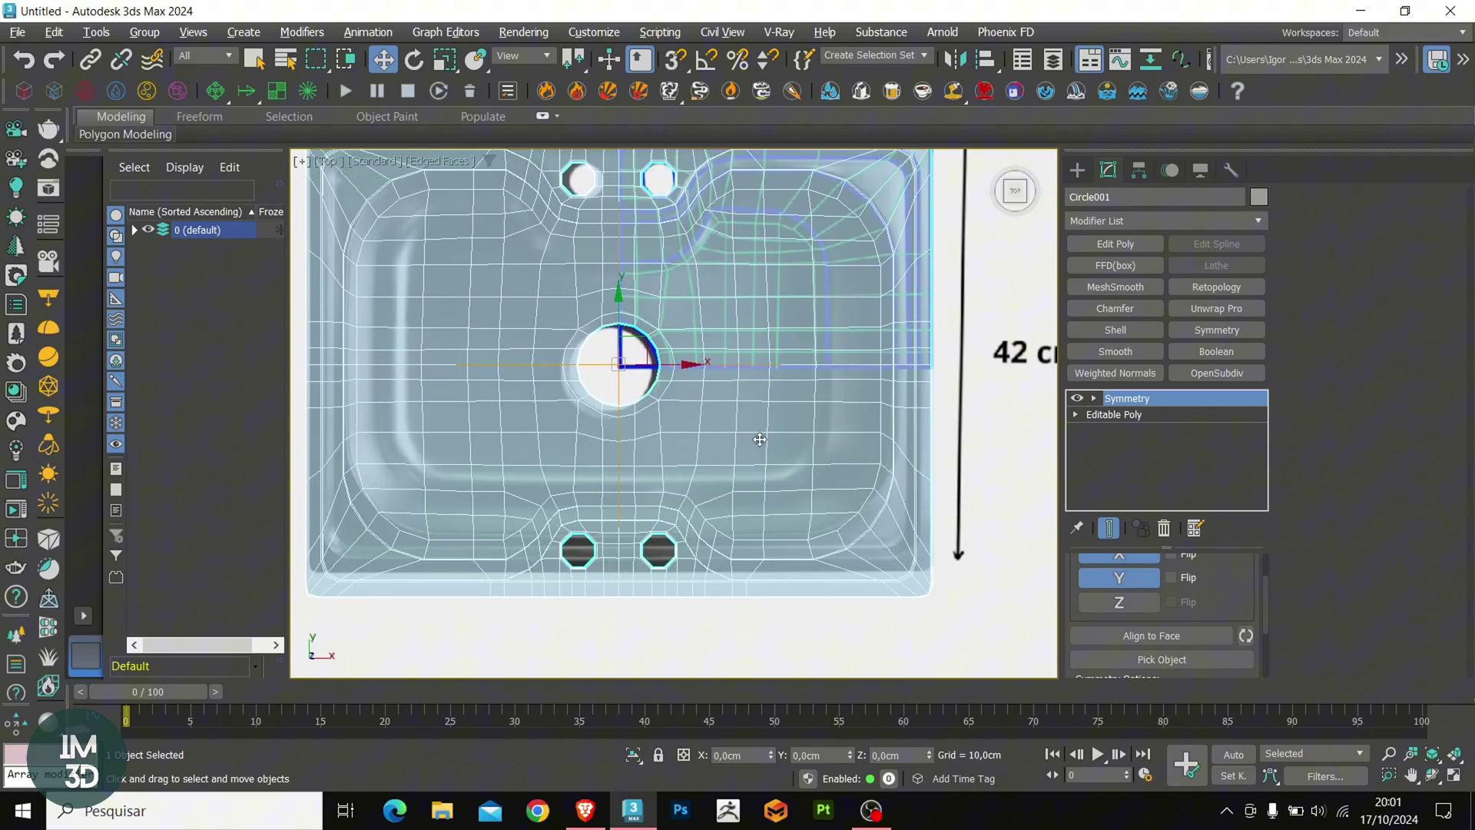
Step: Add an Edit Poly modifier and delete the mirrored tap-hole section along the sink's front side
left_click(1115, 243)
scroll(676, 575, "up", 5)
key("F3")
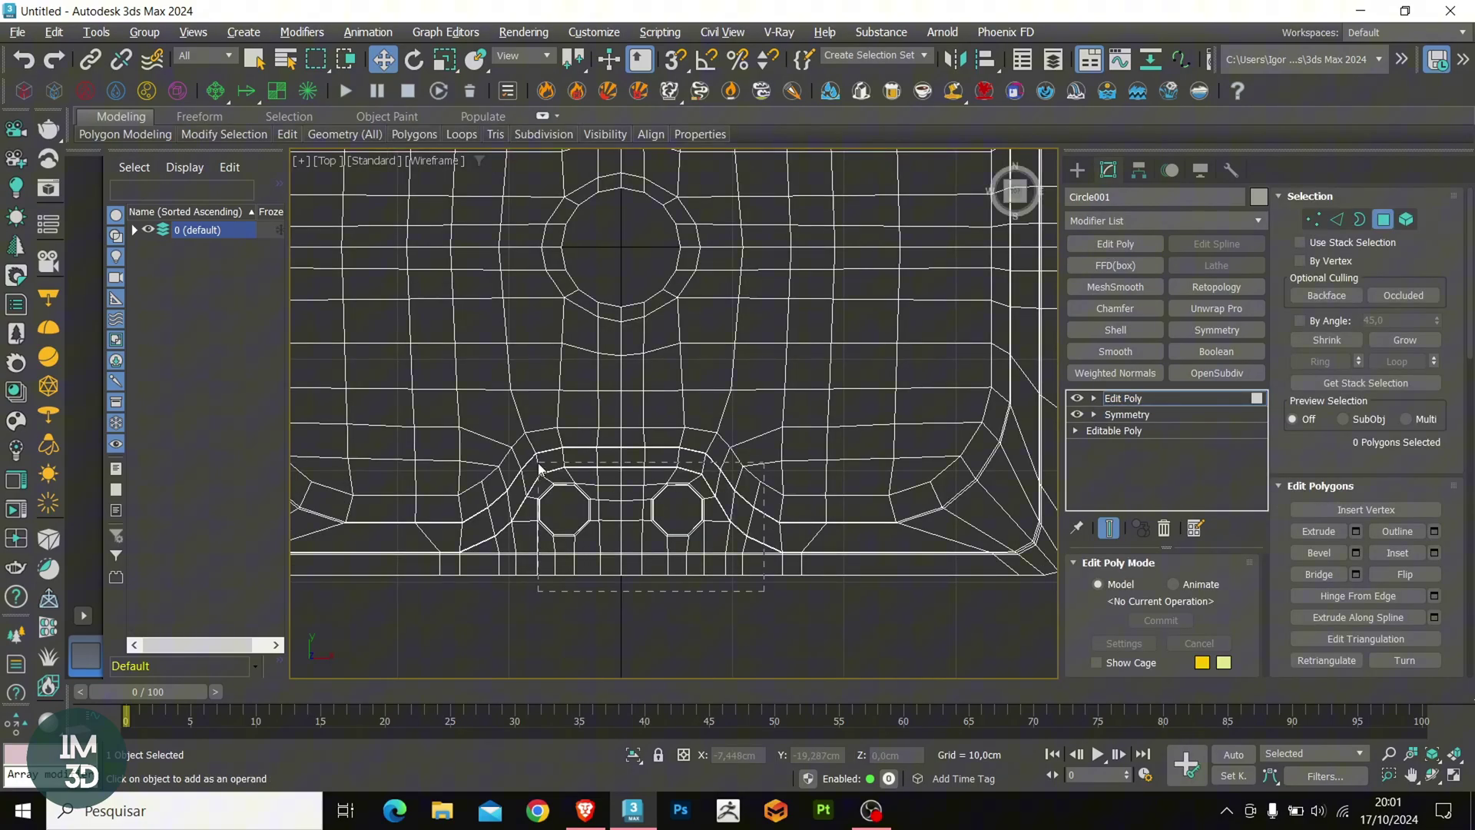
left_click_drag(537, 465, 485, 431)
key("Delete")
key("F3")
key("F3")
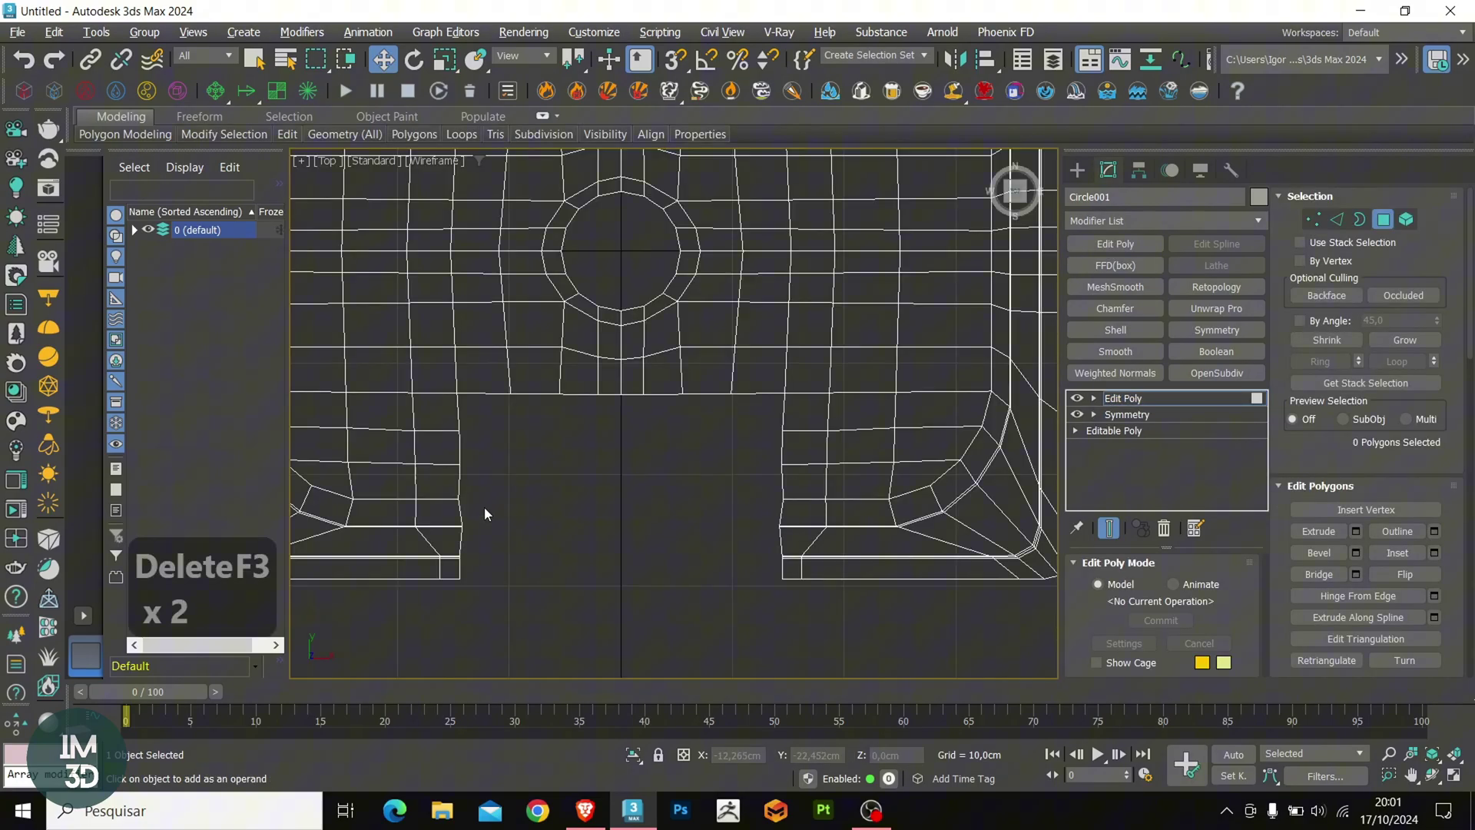
Step: Bridge the open edges on both sides of the gap in the sink's front wall and rim
key("2")
left_click(460, 566)
scroll(1360, 585, "down", 5)
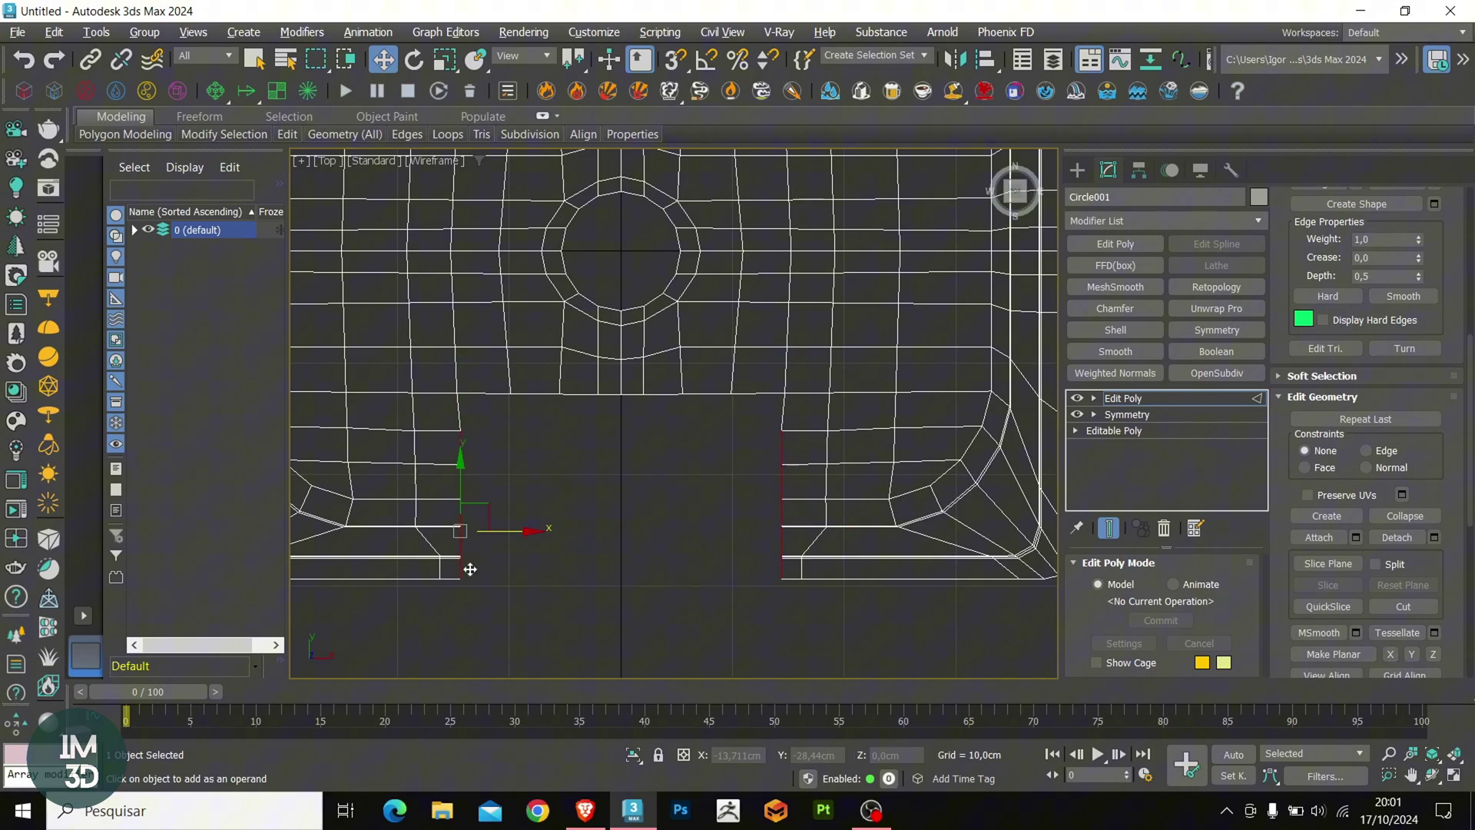
key("ctrl+b")
key("Return")
Step: Connect the edge ring across the bridged front wall and rim with 7 segments
middle_click_drag(517, 569, 570, 538)
key("F3")
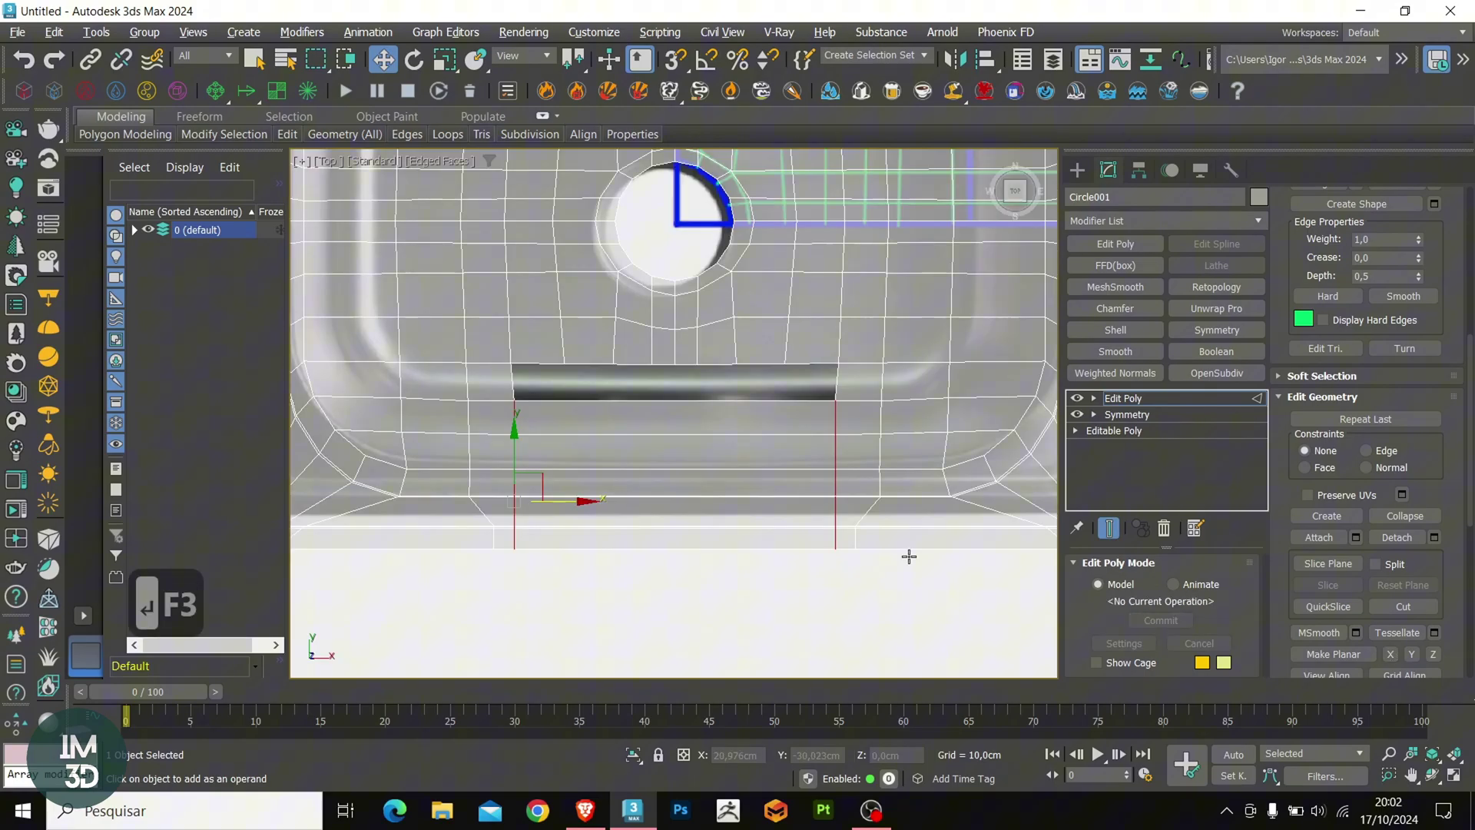
scroll(777, 543, "down", 2)
key("F3")
middle_click_drag(719, 538, 687, 527, "alt")
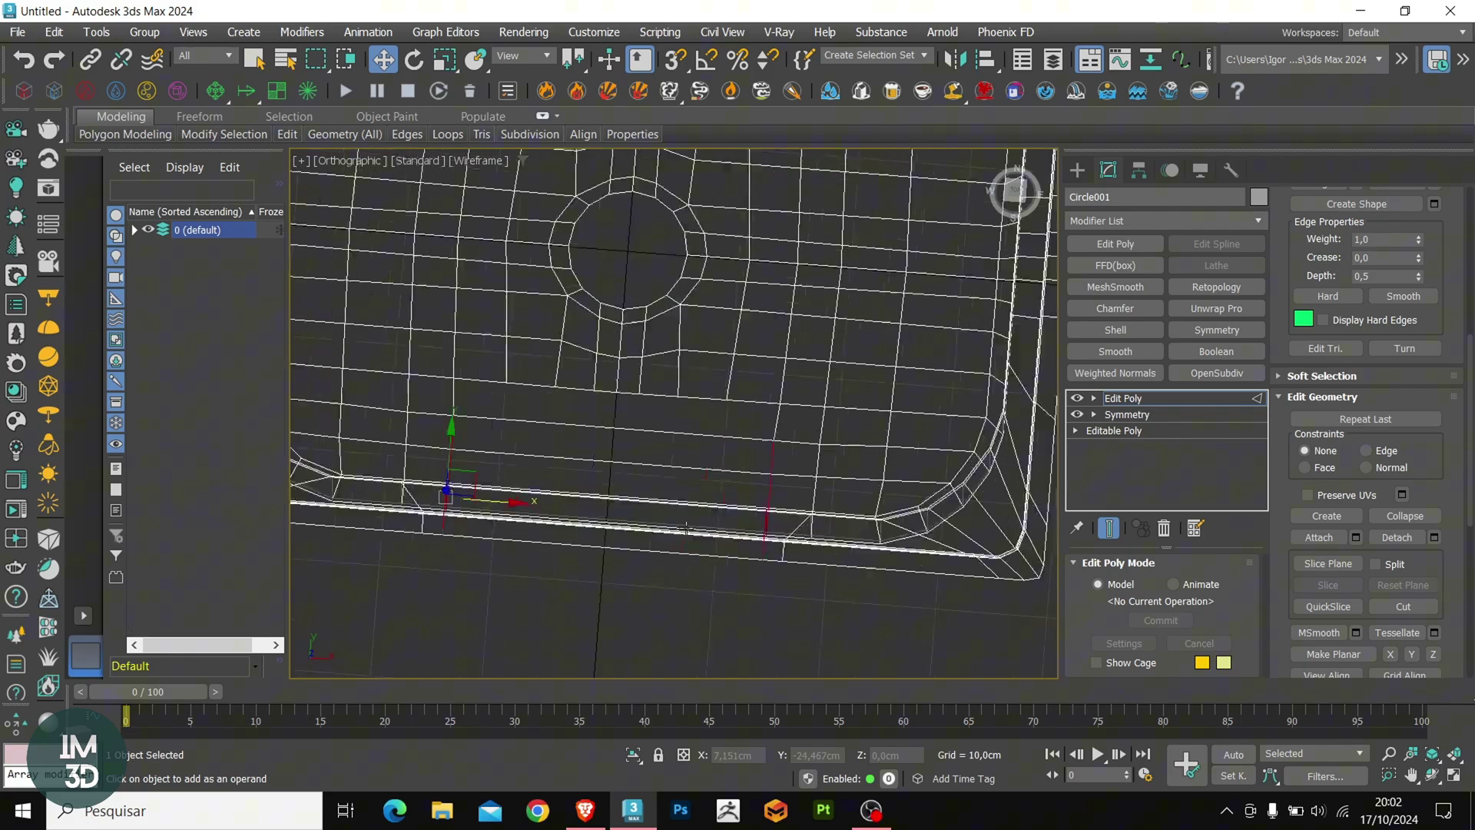
key("ctrl+r")
key("ctrl+c")
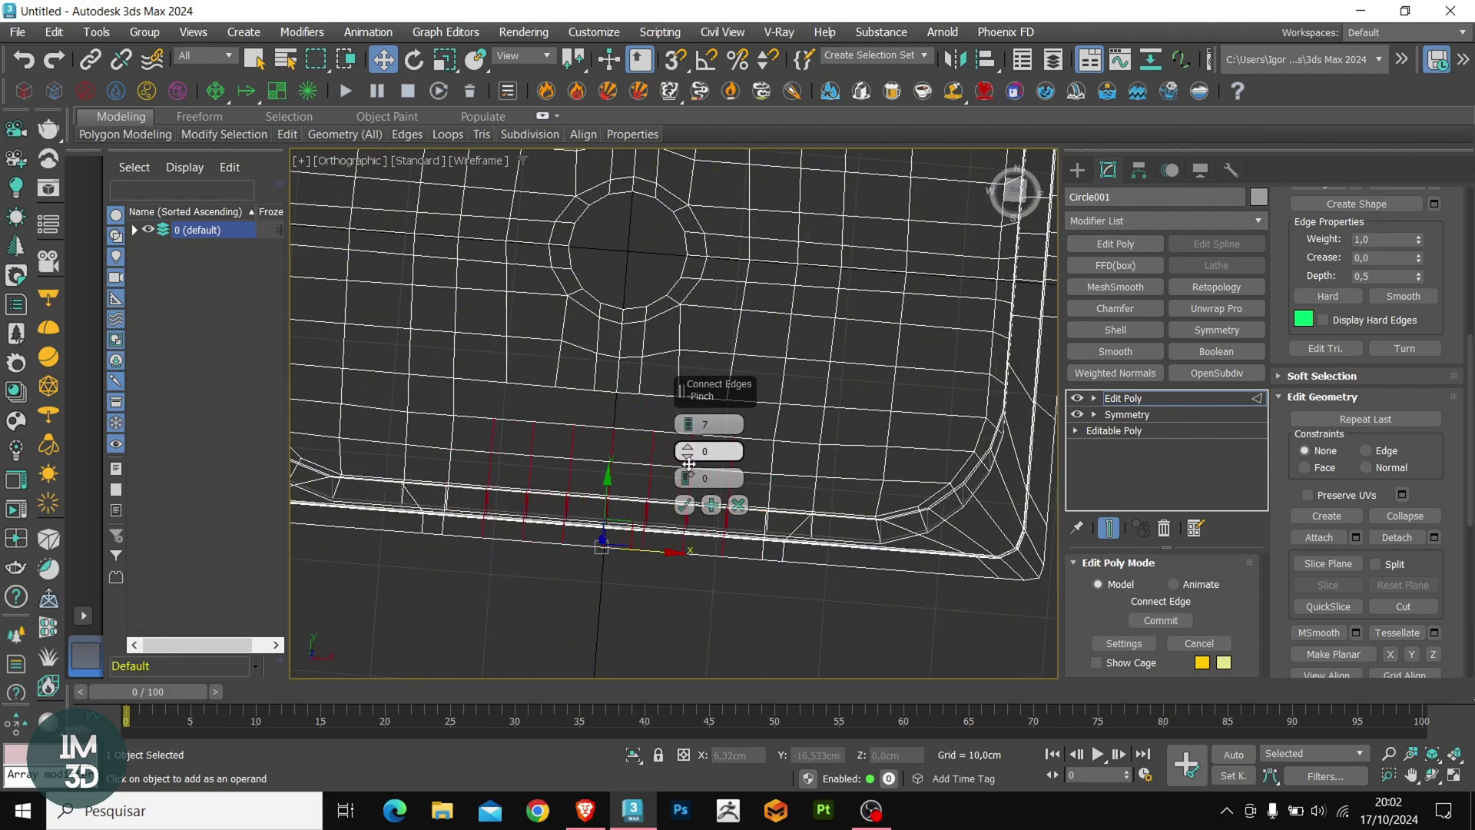
left_click(683, 504)
Step: Bridge the remaining gap between the basin floor and the new front section with 1 segment
key("3")
key("2")
key("ctrl+b")
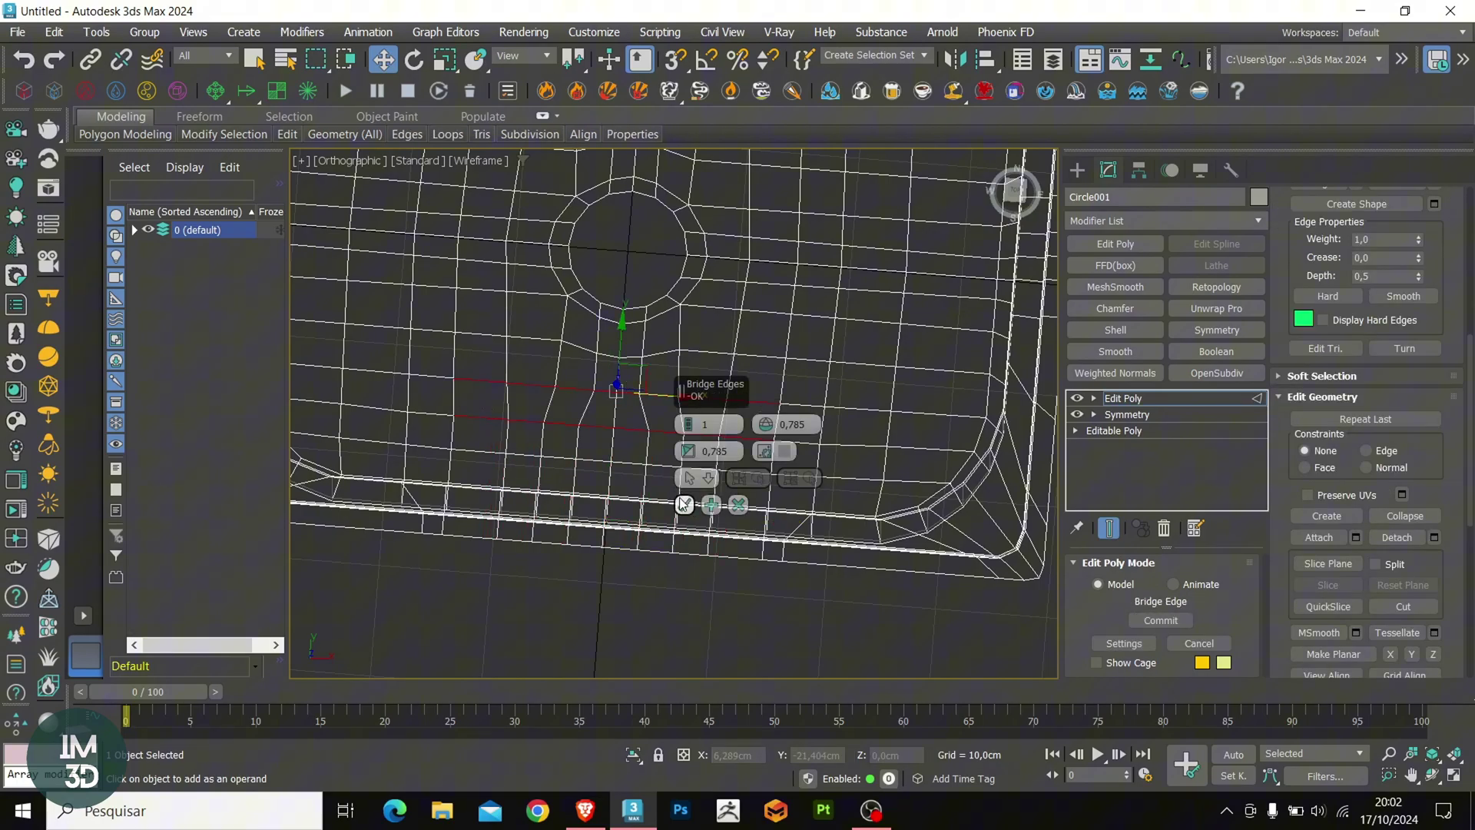
left_click(683, 499)
Step: Select the front half's vertices in the top view and move them along Y to match the reference image
key("F3")
key("alt+x")
key("t")
key("z")
scroll(650, 478, "down", 8)
key("alt+x")
middle_click_drag(699, 475, 701, 497)
key("F3")
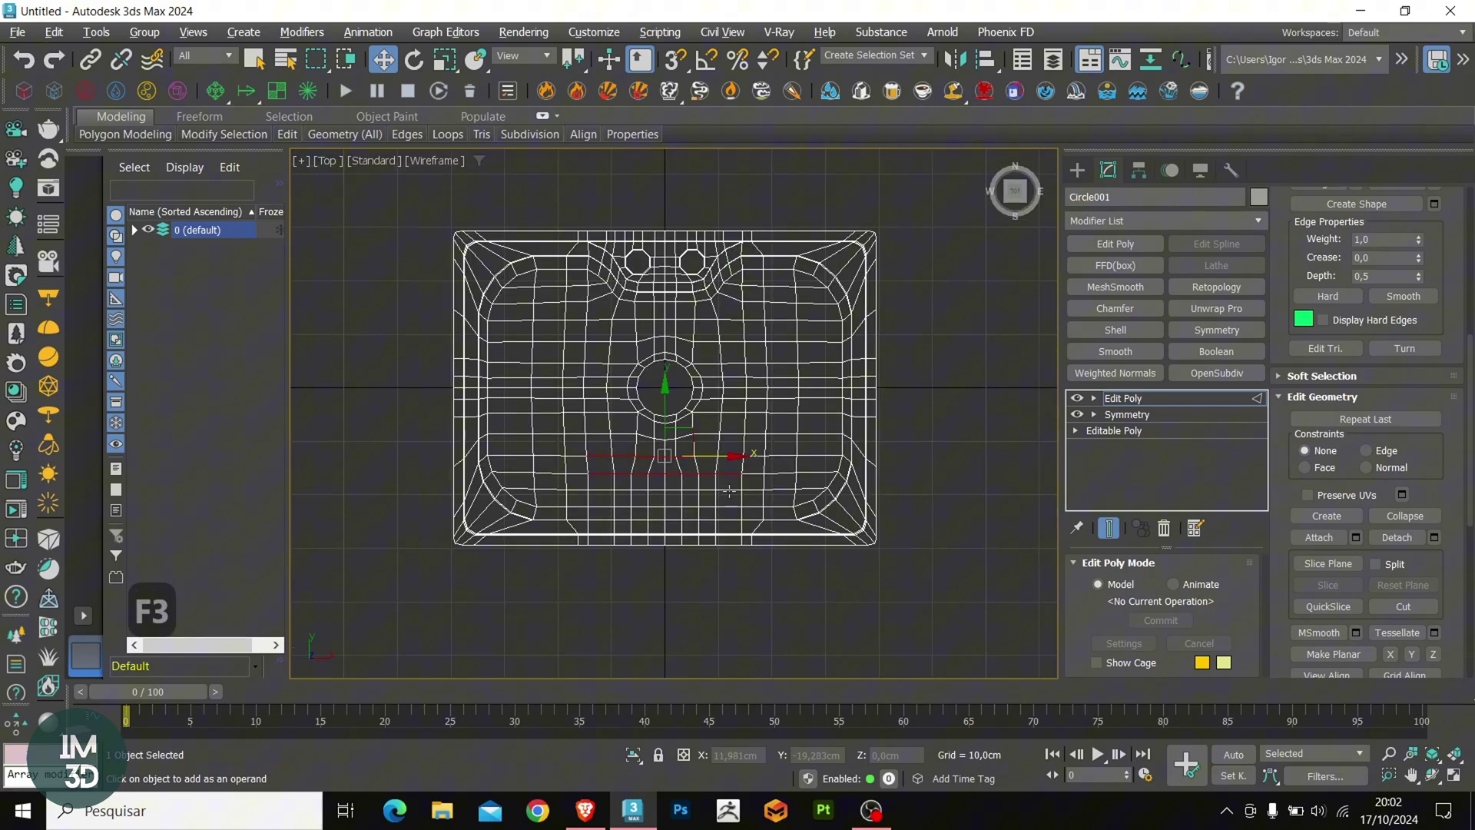
scroll(722, 496, "up", 2)
key("1")
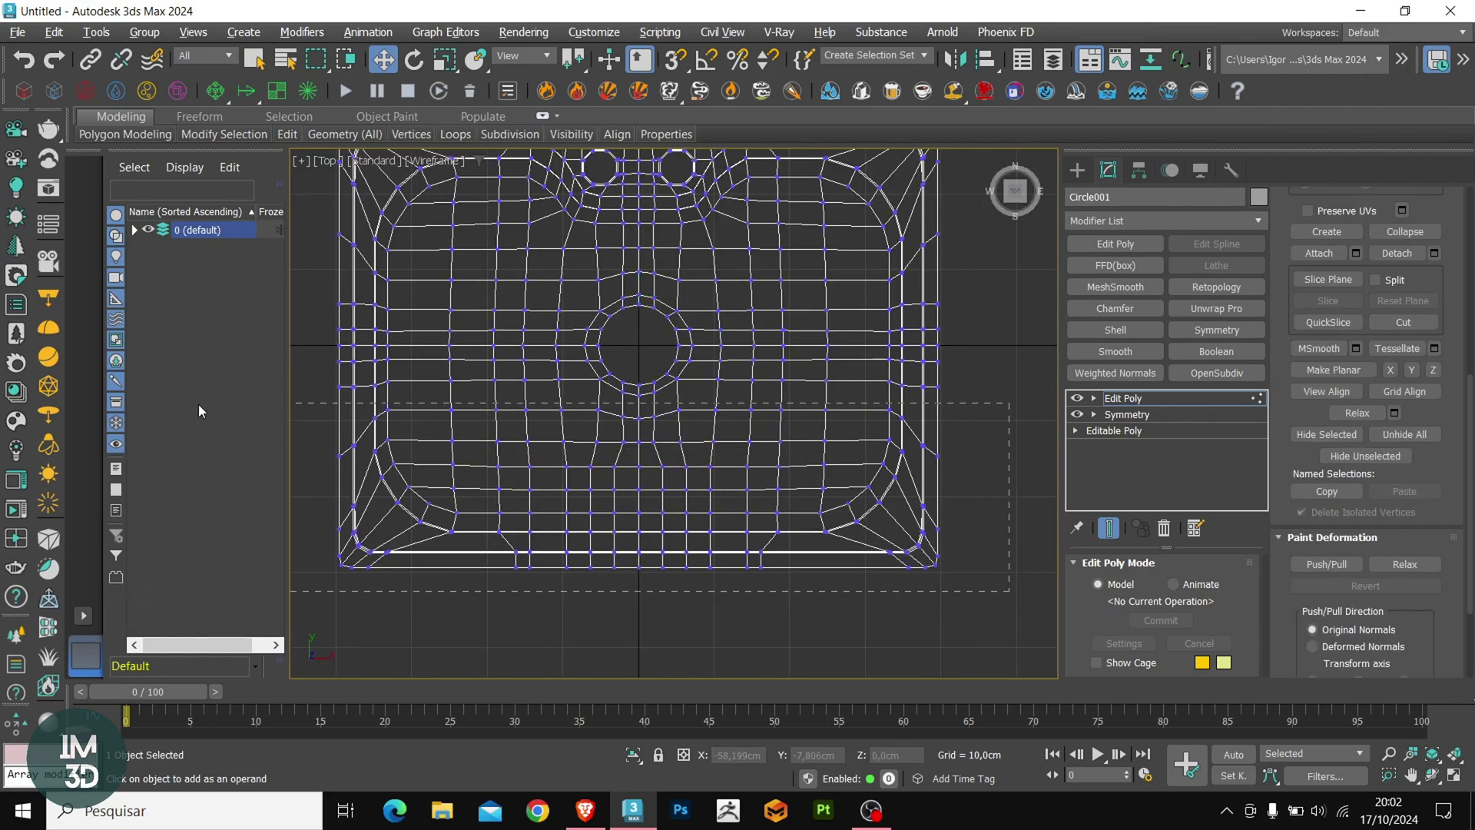
key("F3")
left_click_drag(644, 466, 638, 449)
scroll(697, 414, "up", 3)
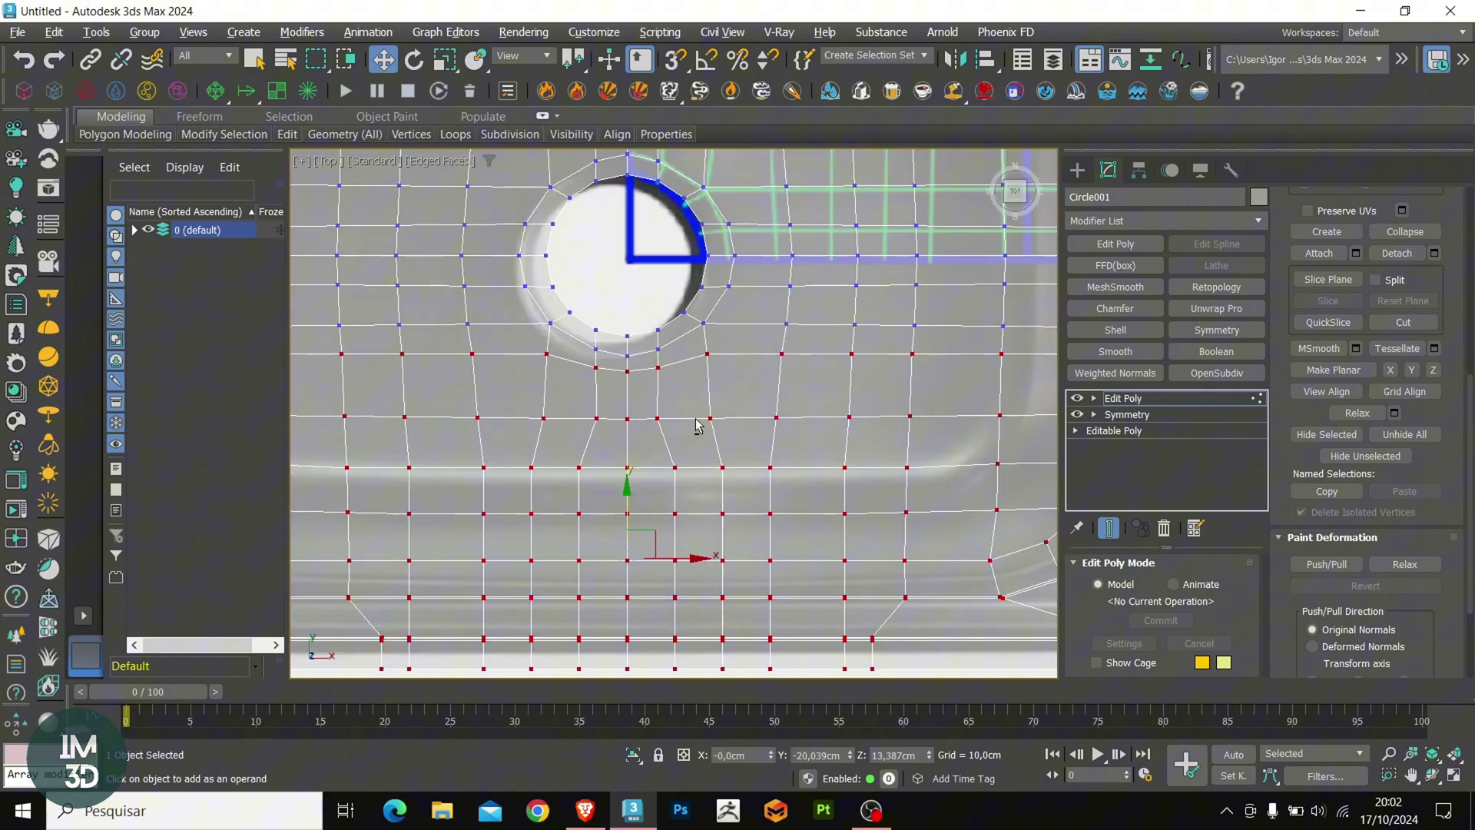
left_click_drag(540, 320, 538, 319, "alt")
scroll(574, 379, "down", 3)
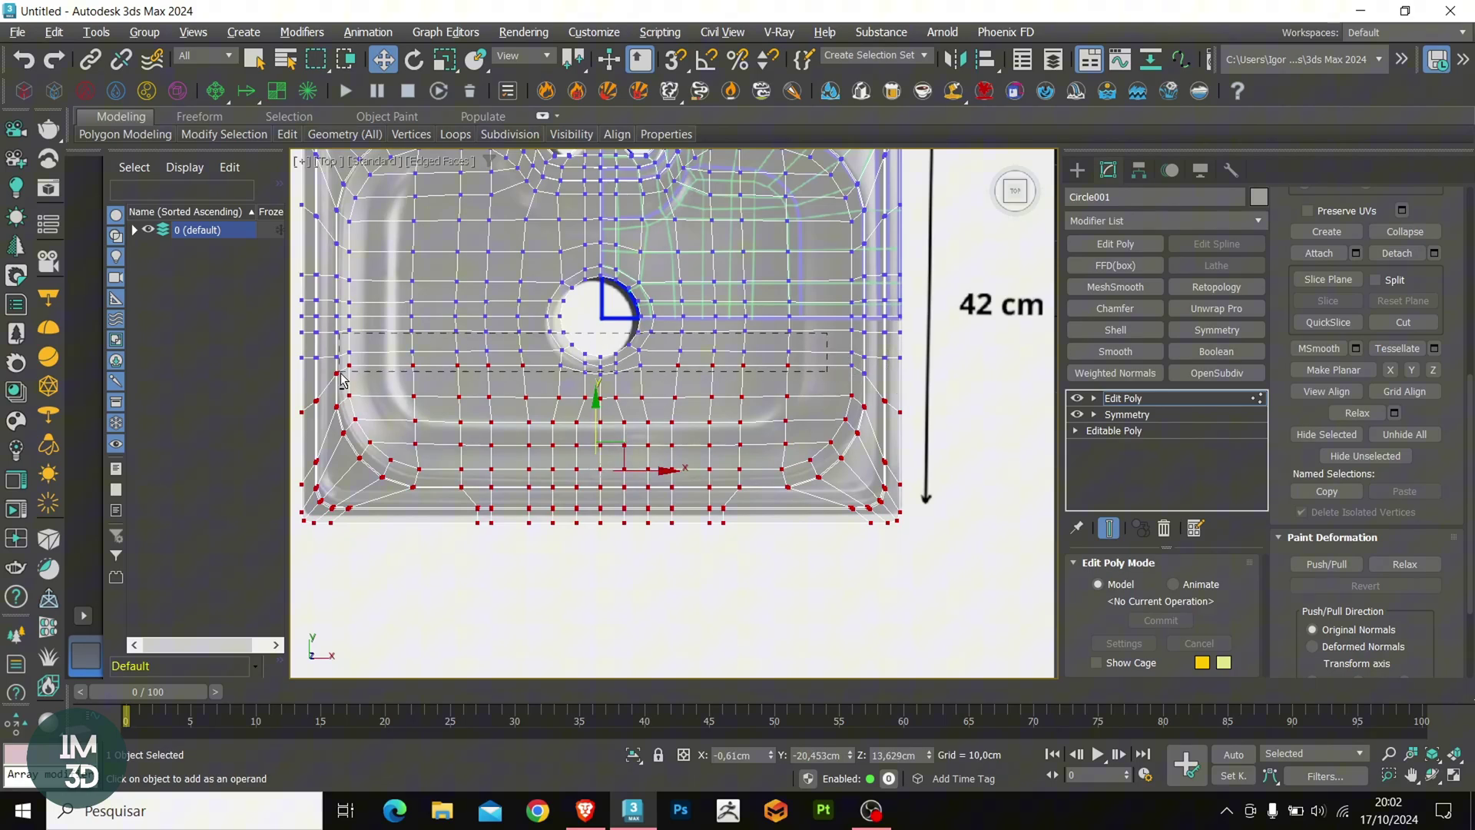
left_click_drag(603, 432, 603, 426)
Step: Select the vertices along the sink's left side and shift them along X to match the reference image
middle_click_drag(519, 393, 596, 449)
scroll(595, 448, "down", 2)
key("F3")
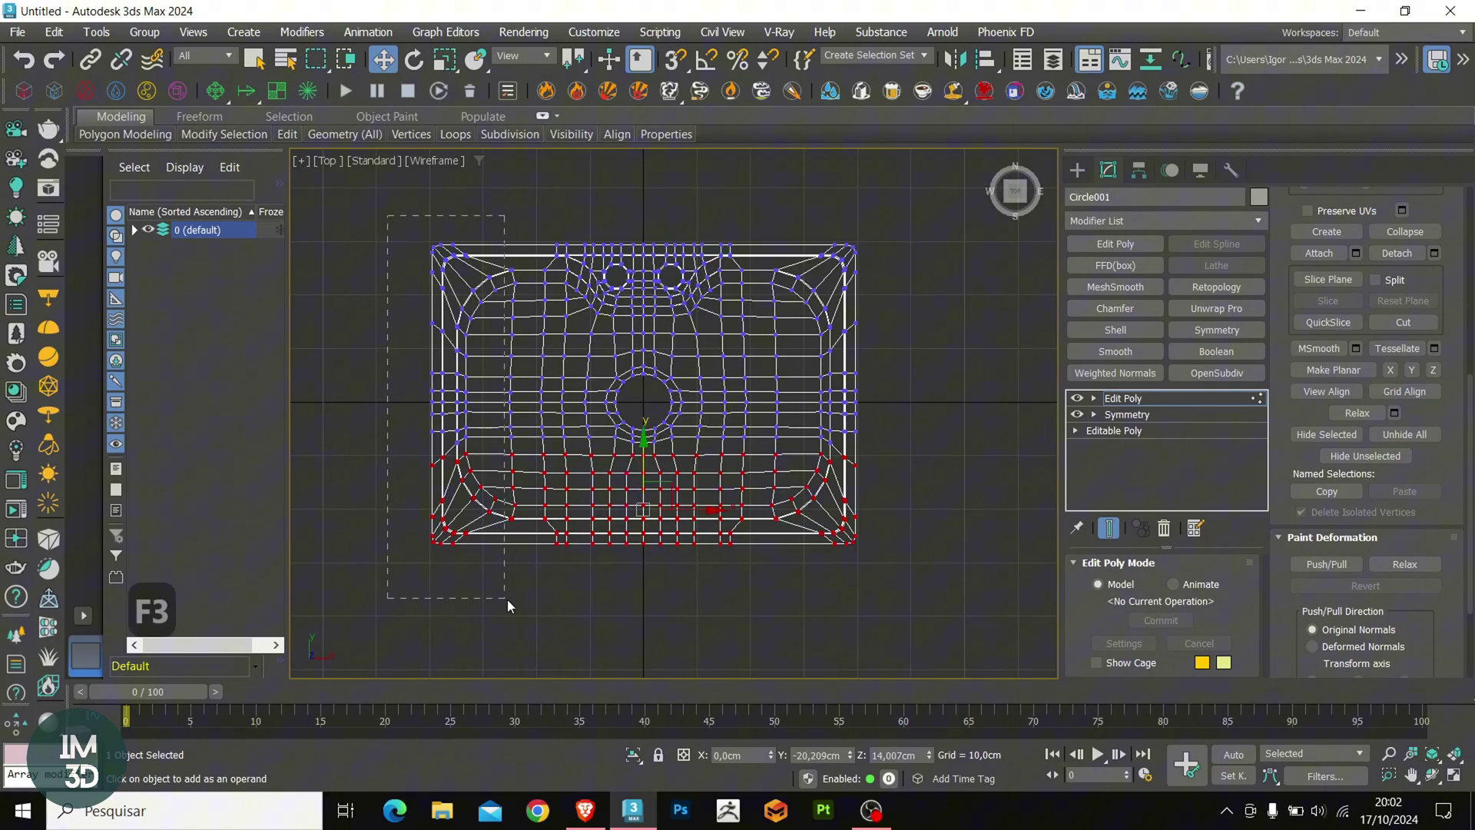
left_click_drag(510, 599, 510, 599)
scroll(492, 384, "up", 5)
key("F3")
left_click_drag(510, 420, 516, 420)
scroll(699, 462, "down", 2)
middle_click_drag(799, 454, 722, 455)
scroll(699, 288, "up", 2)
middle_click_drag(590, 192, 582, 255)
Step: Move the vertices around the left tap hole to fit the hole in the reference image
key("F3")
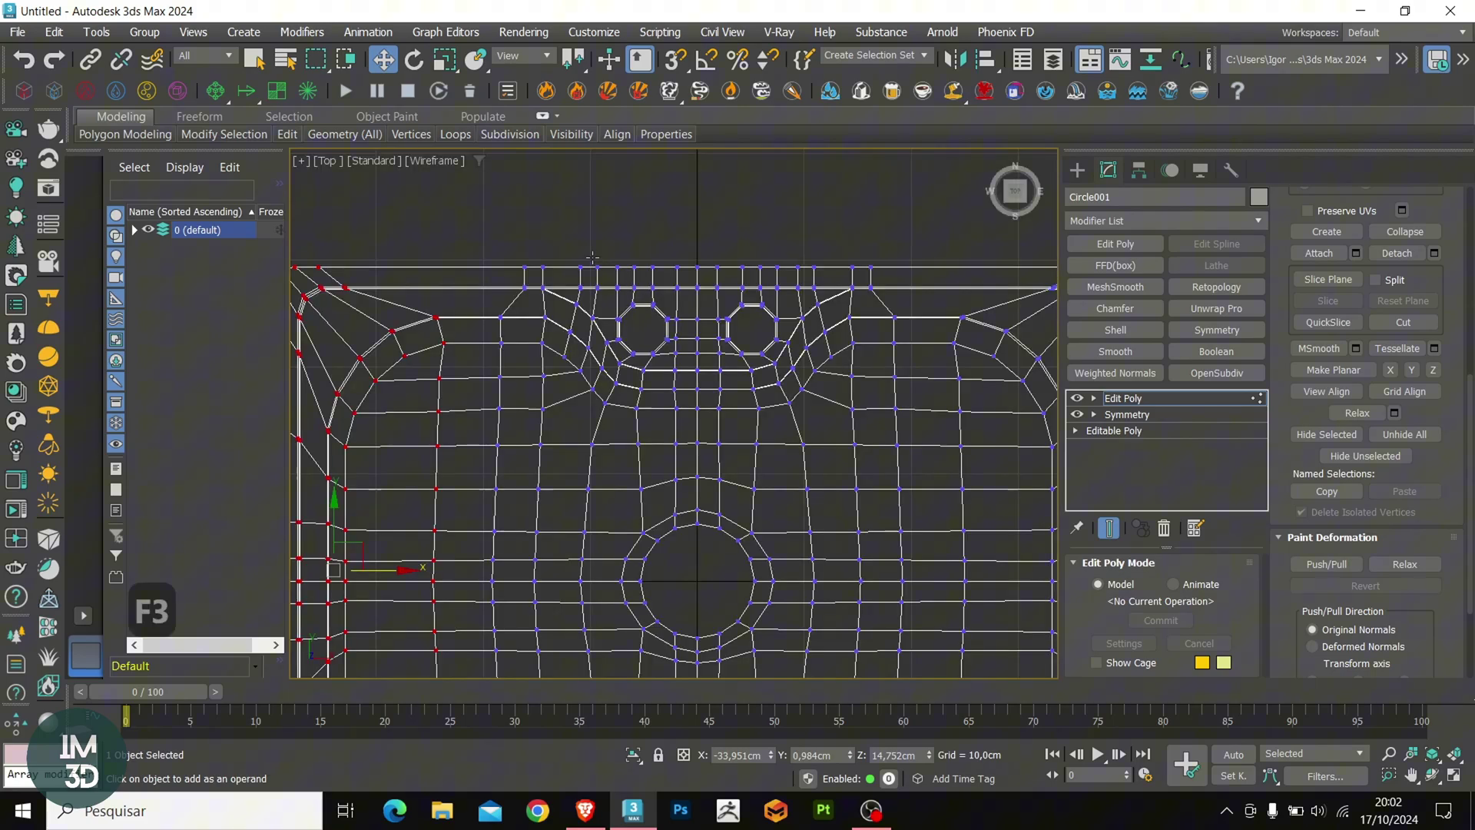
left_click_drag(685, 435, 685, 435)
key("F3")
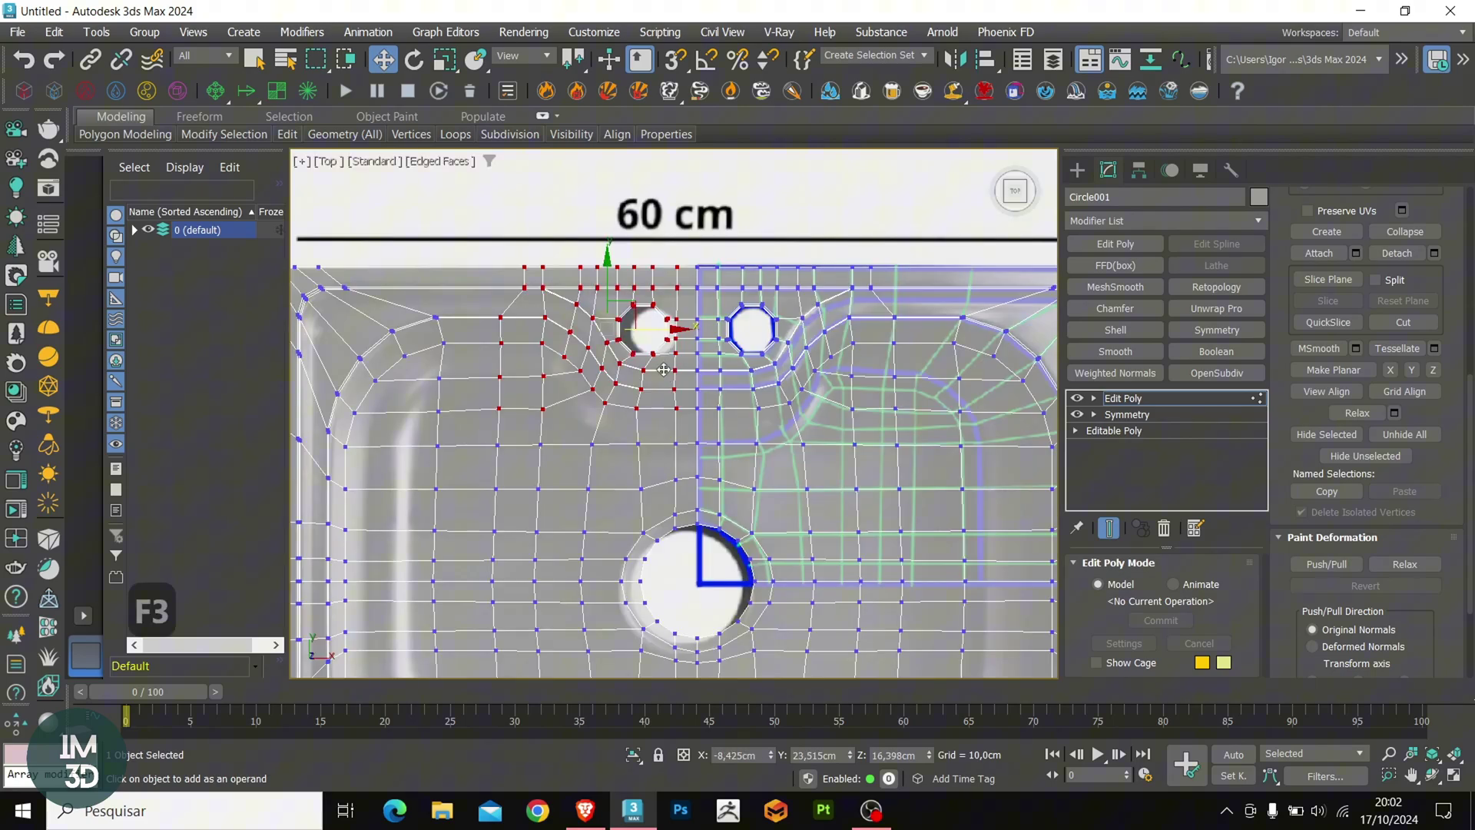
scroll(653, 335, "up", 2)
left_click_drag(665, 329, 674, 338)
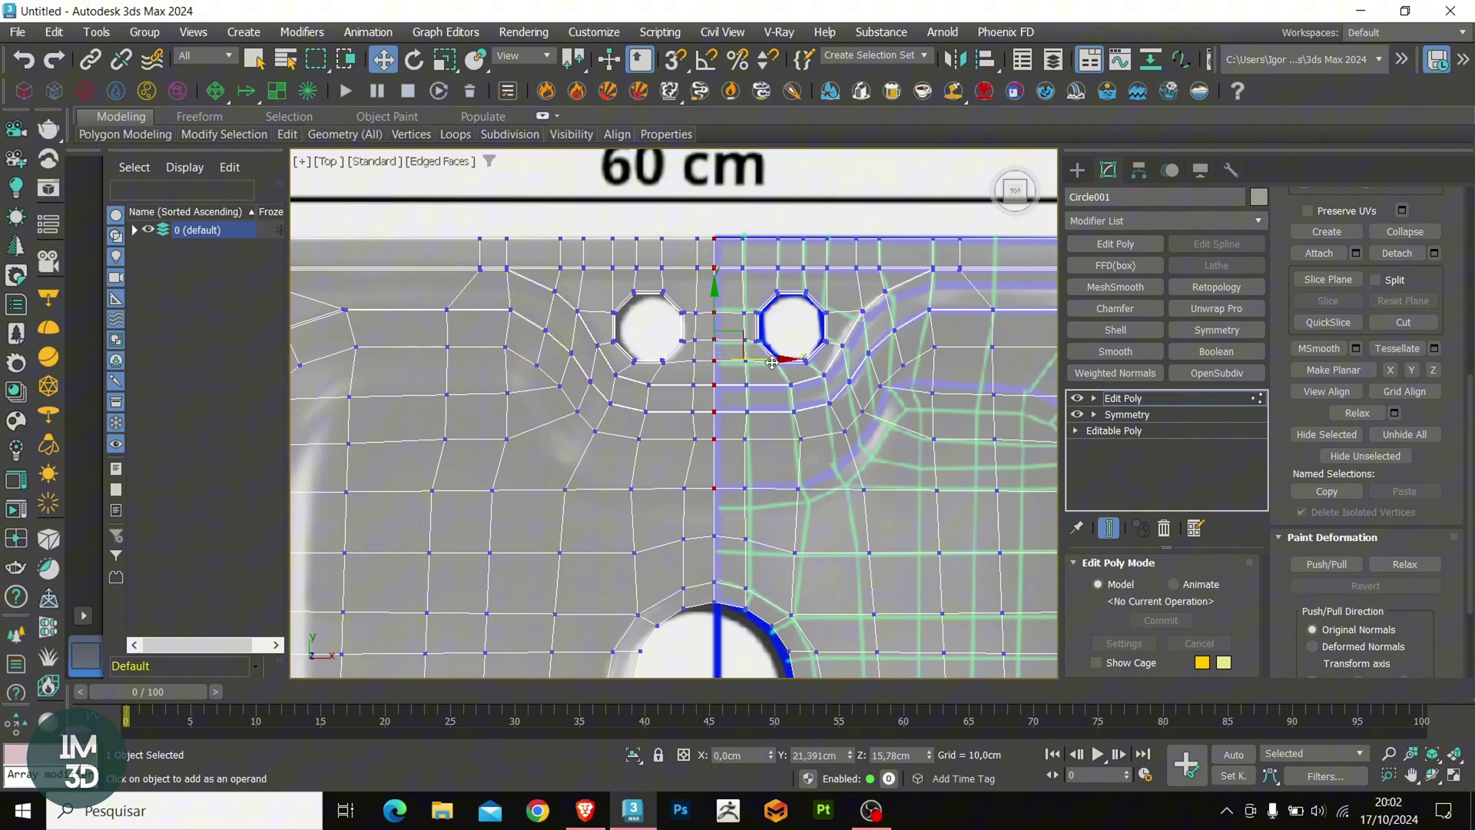
Step: Select the polygon ring around the drain hole and enable soft selection with a 5.8 cm falloff
scroll(646, 331, "down", 4)
scroll(672, 443, "up", 5)
key("3")
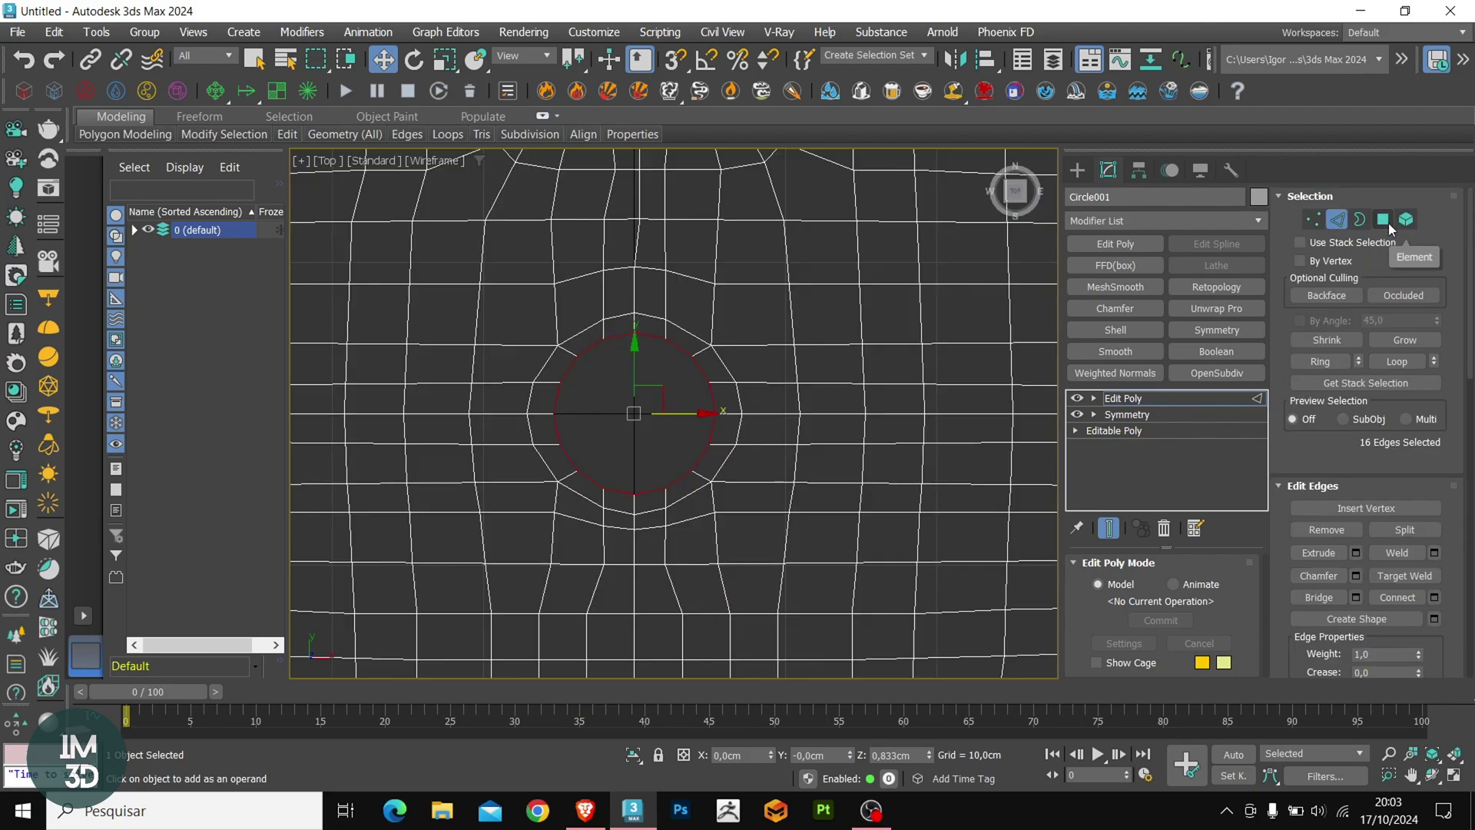
left_click(1386, 223, "ctrl")
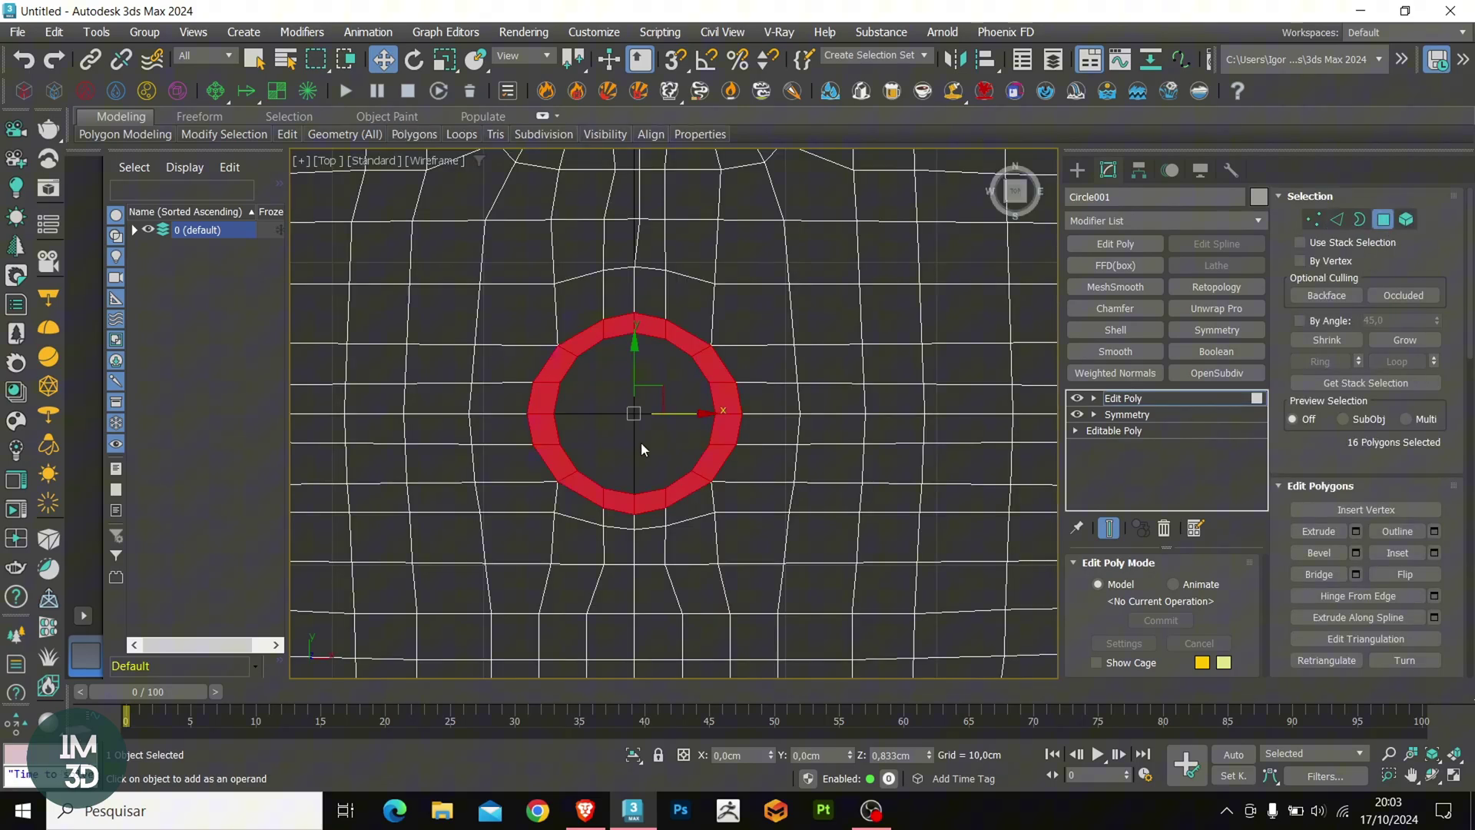
key("F3")
middle_click_drag(639, 439, 639, 421)
scroll(1280, 510, "down", 10)
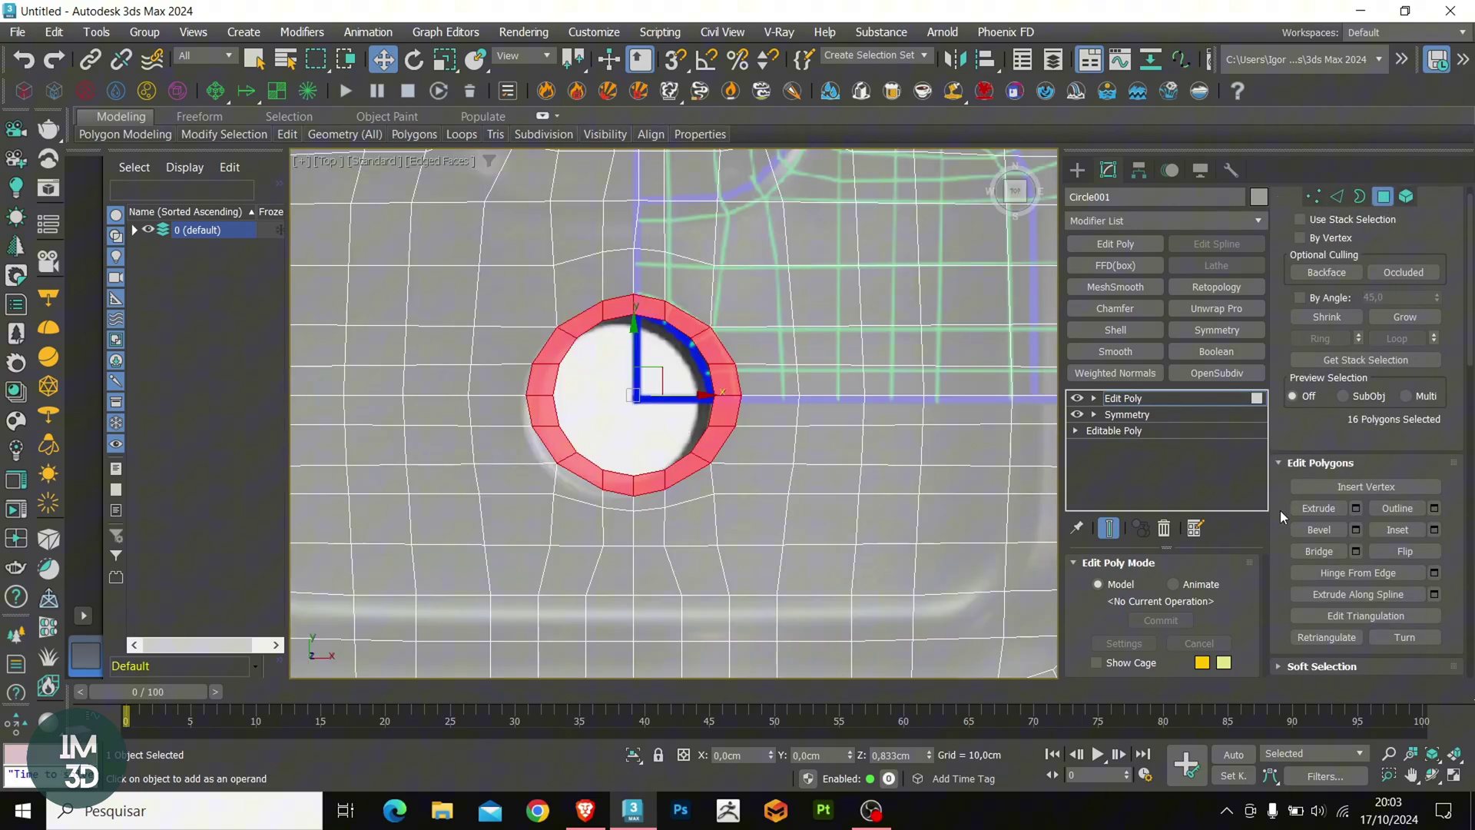
left_click(1316, 244)
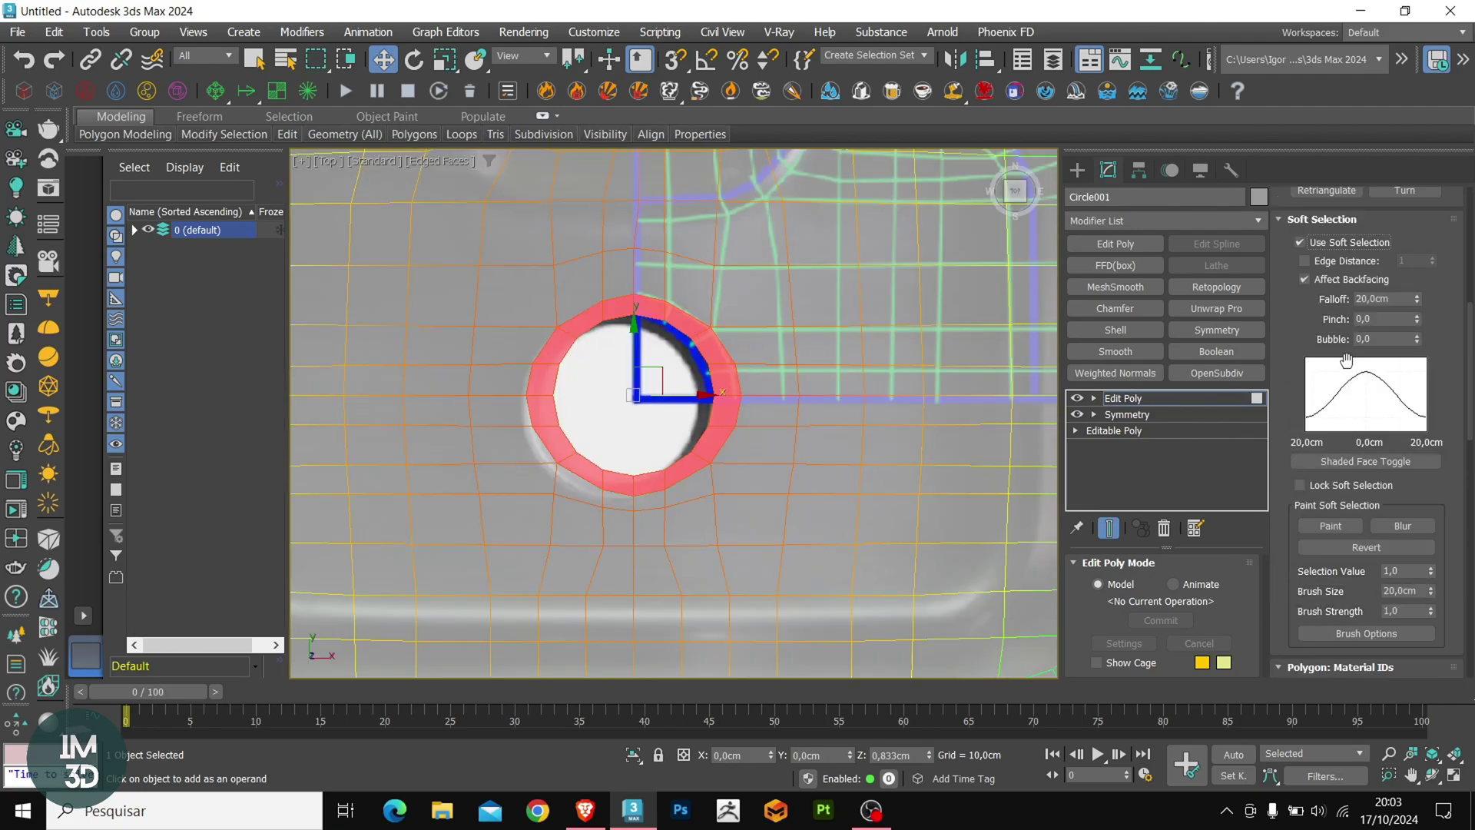
key("F3")
scroll(727, 428, "down", 5)
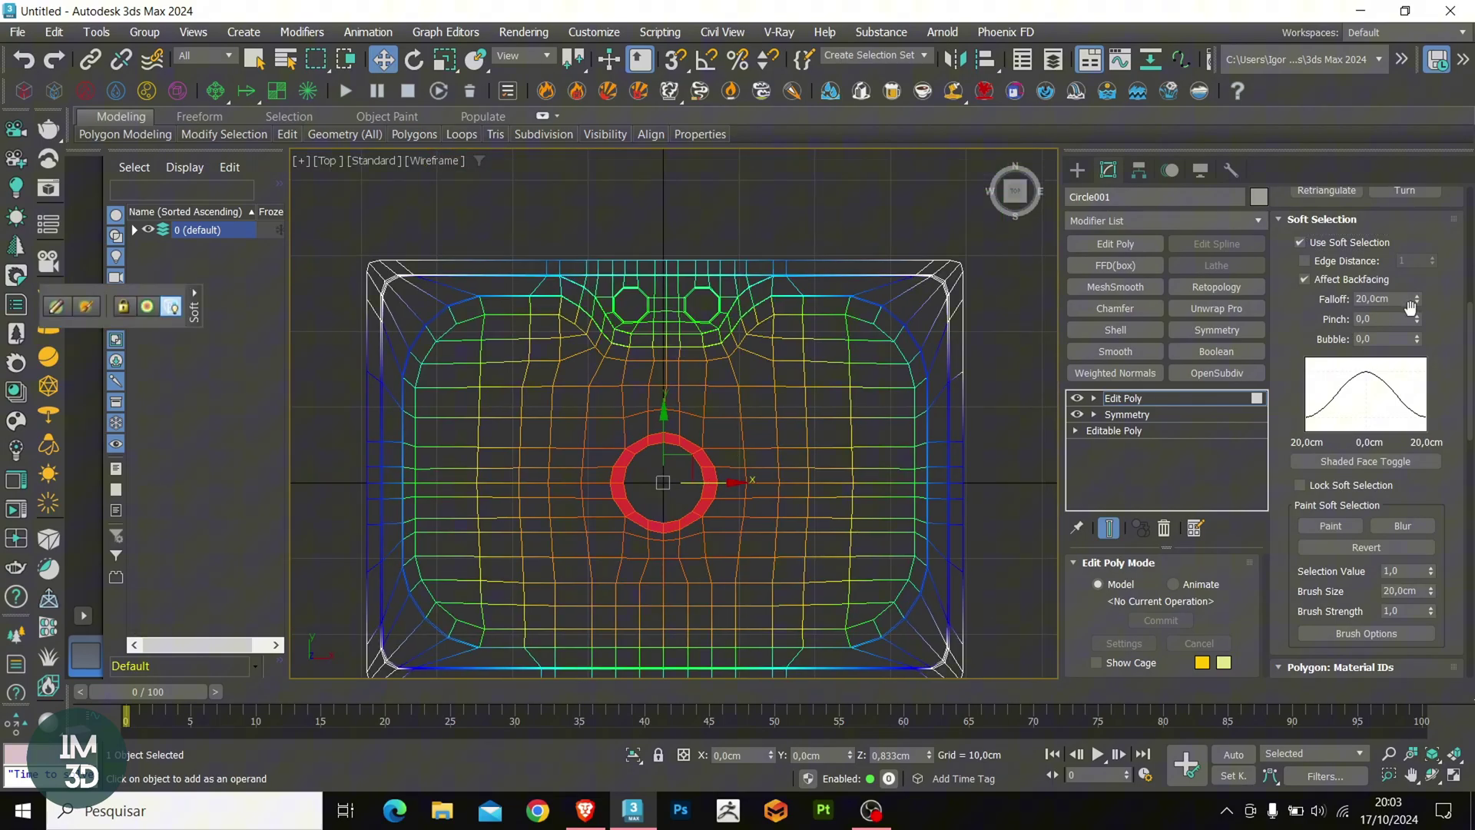
left_click_drag(1417, 302, 1417, 362)
Step: Move the drain hole onto the drain in the reference image, and turn soft selection off
middle_click_drag(734, 474, 739, 453)
key("F3")
scroll(680, 461, "up", 4)
left_click_drag(699, 447, 677, 460)
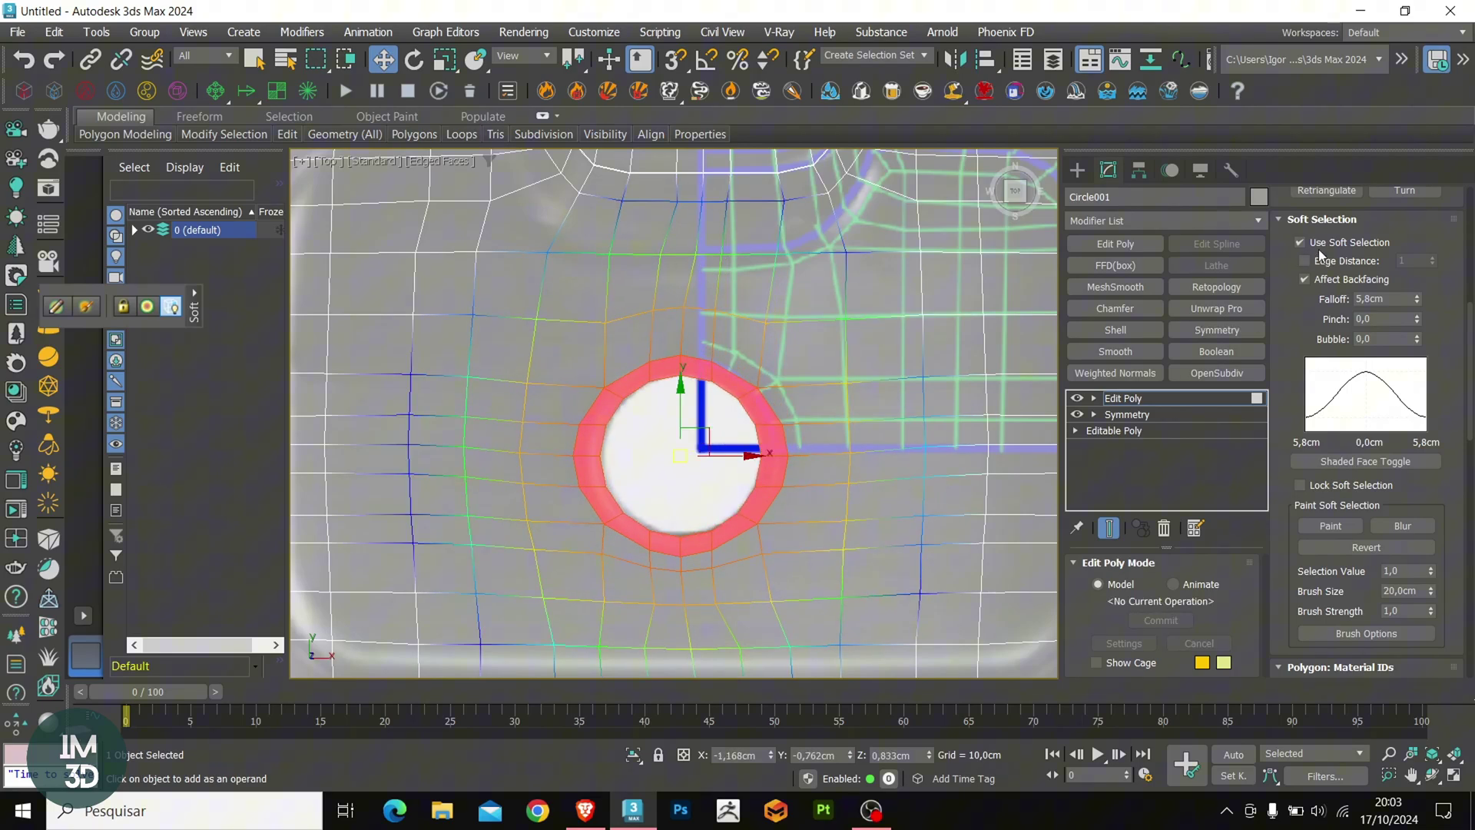
left_click(1314, 244)
left_click(1302, 221)
scroll(676, 463, "down", 3)
key("F3")
middle_click_drag(676, 462, 643, 480)
key("F3")
left_click(1123, 398)
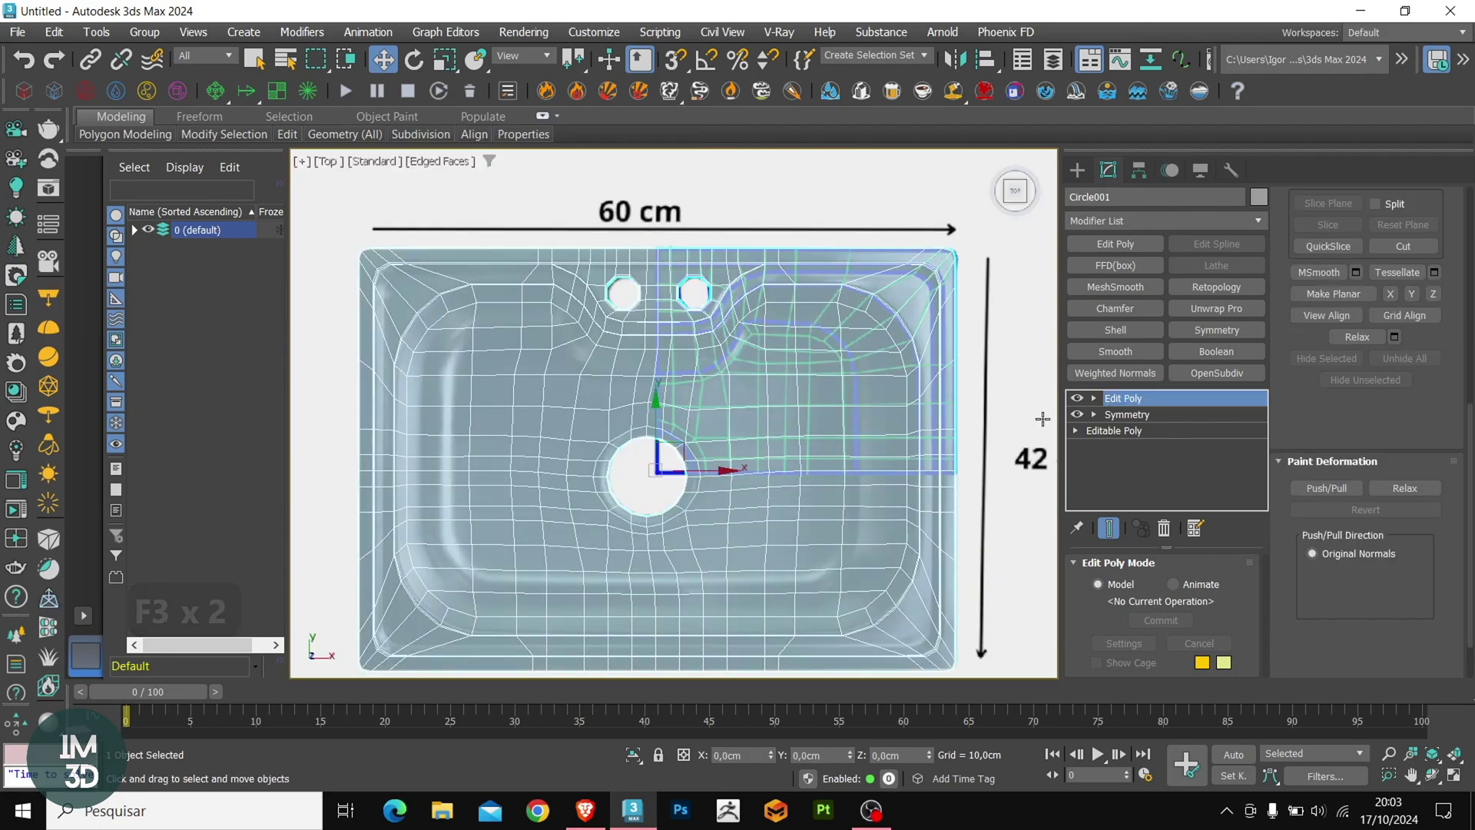
Step: Extrude the drain hole's border downward to form a short inner wall, scaling the lower border to 95%
key("F4")
key("alt+x")
middle_click_drag(725, 517, 690, 520, "alt")
key("F4")
key("3")
scroll(690, 521, "up", 10)
key("F3")
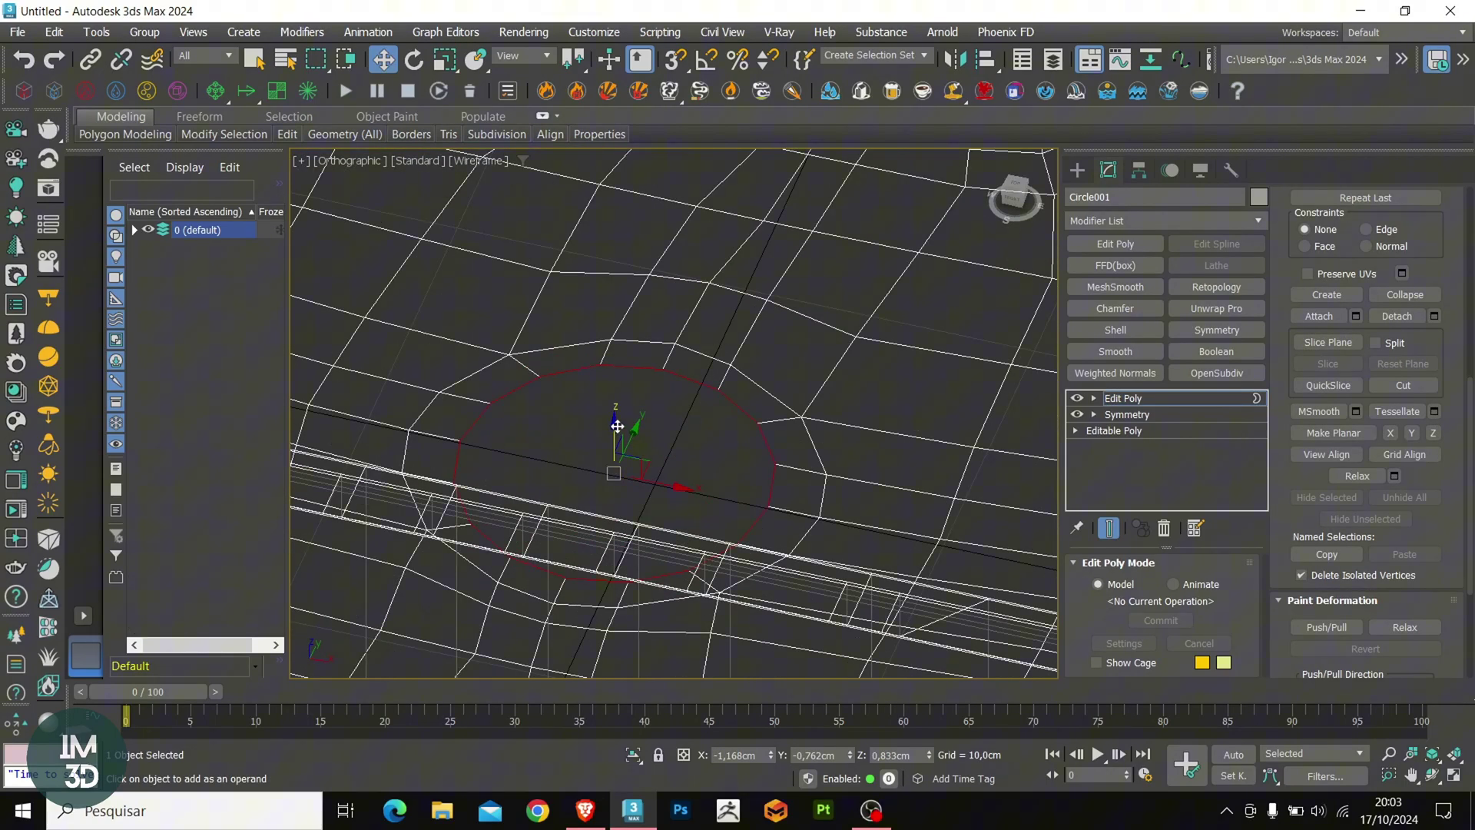
left_click_drag(617, 425, 617, 444, "shift")
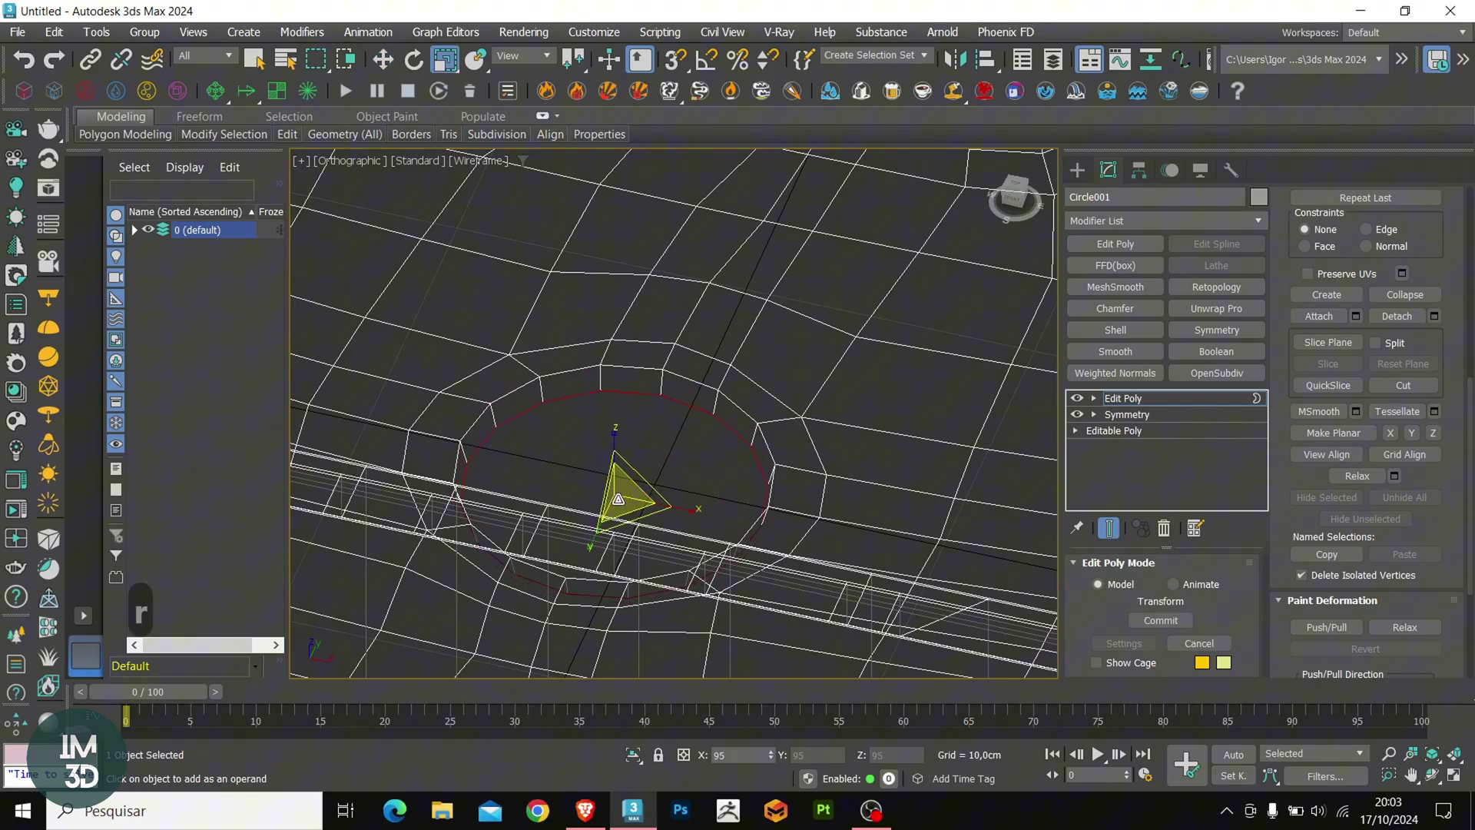
Step: Chamfer the upper rim edges of the drain hole in the shaded model
key("F3")
scroll(769, 388, "up", 4)
key("2")
key("w")
key("ctrl+shift+c")
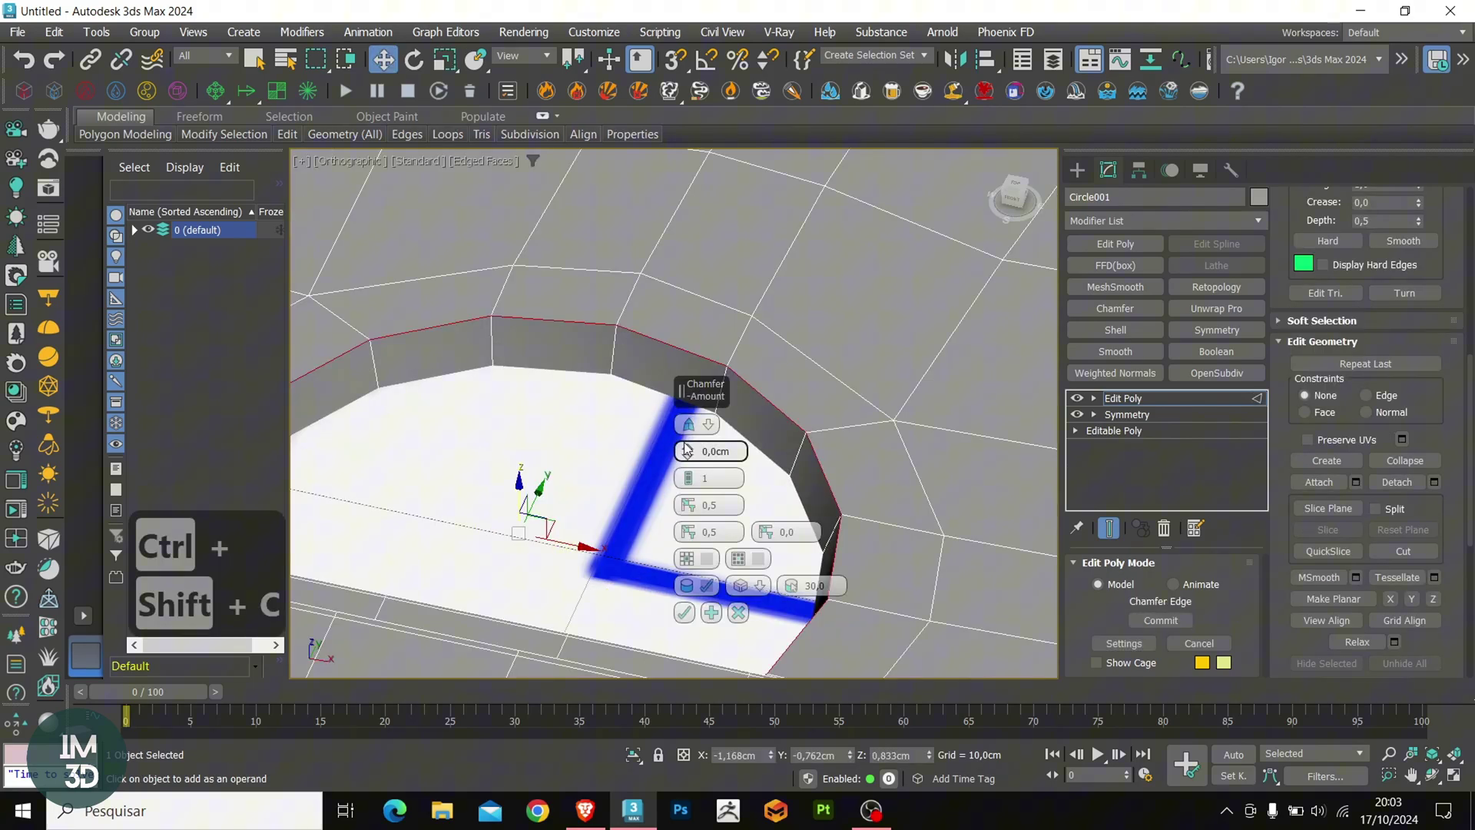
left_click(684, 613)
key("2")
key("F4")
scroll(681, 491, "down", 8)
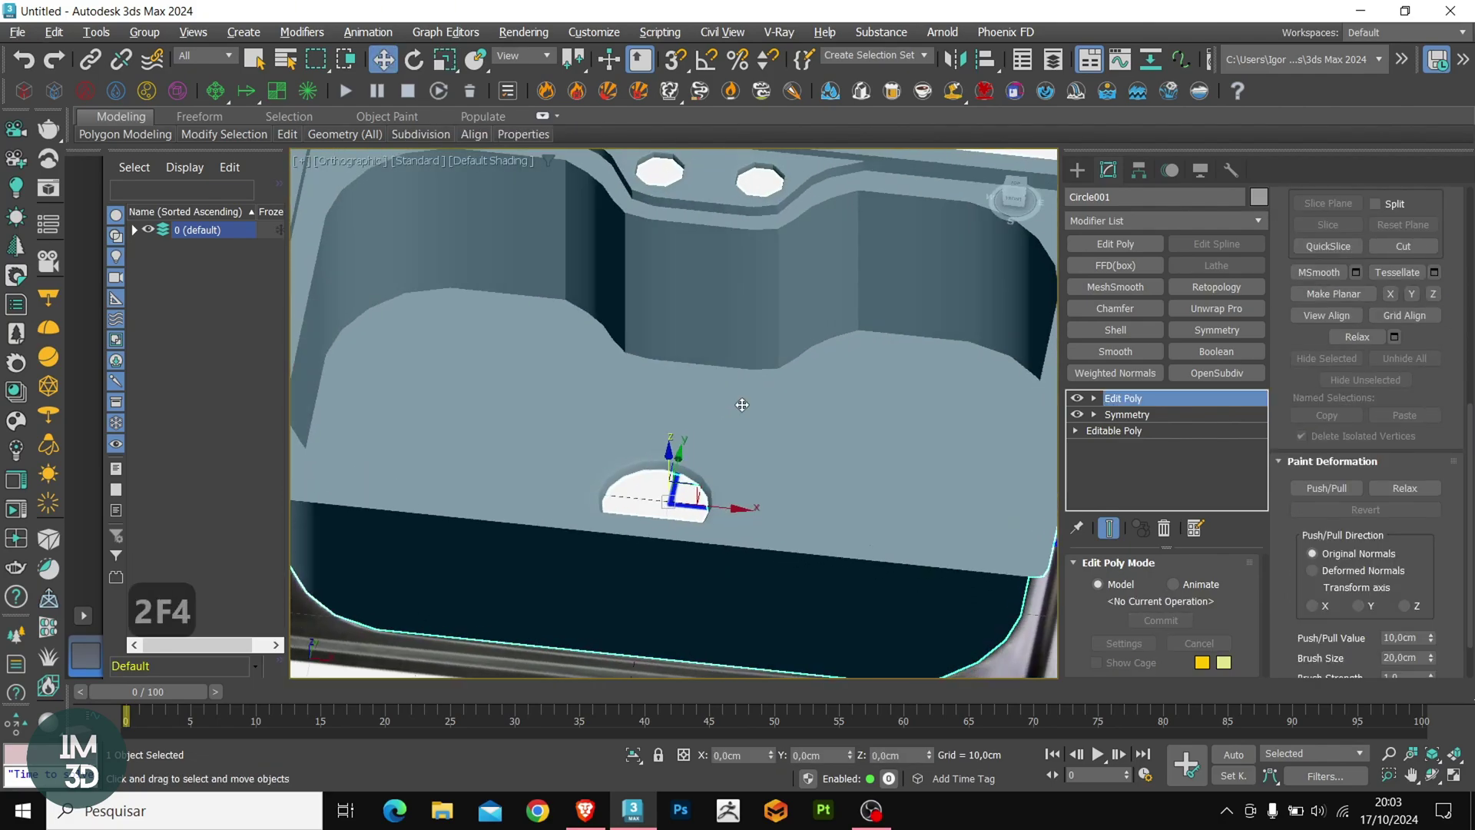
key("F4")
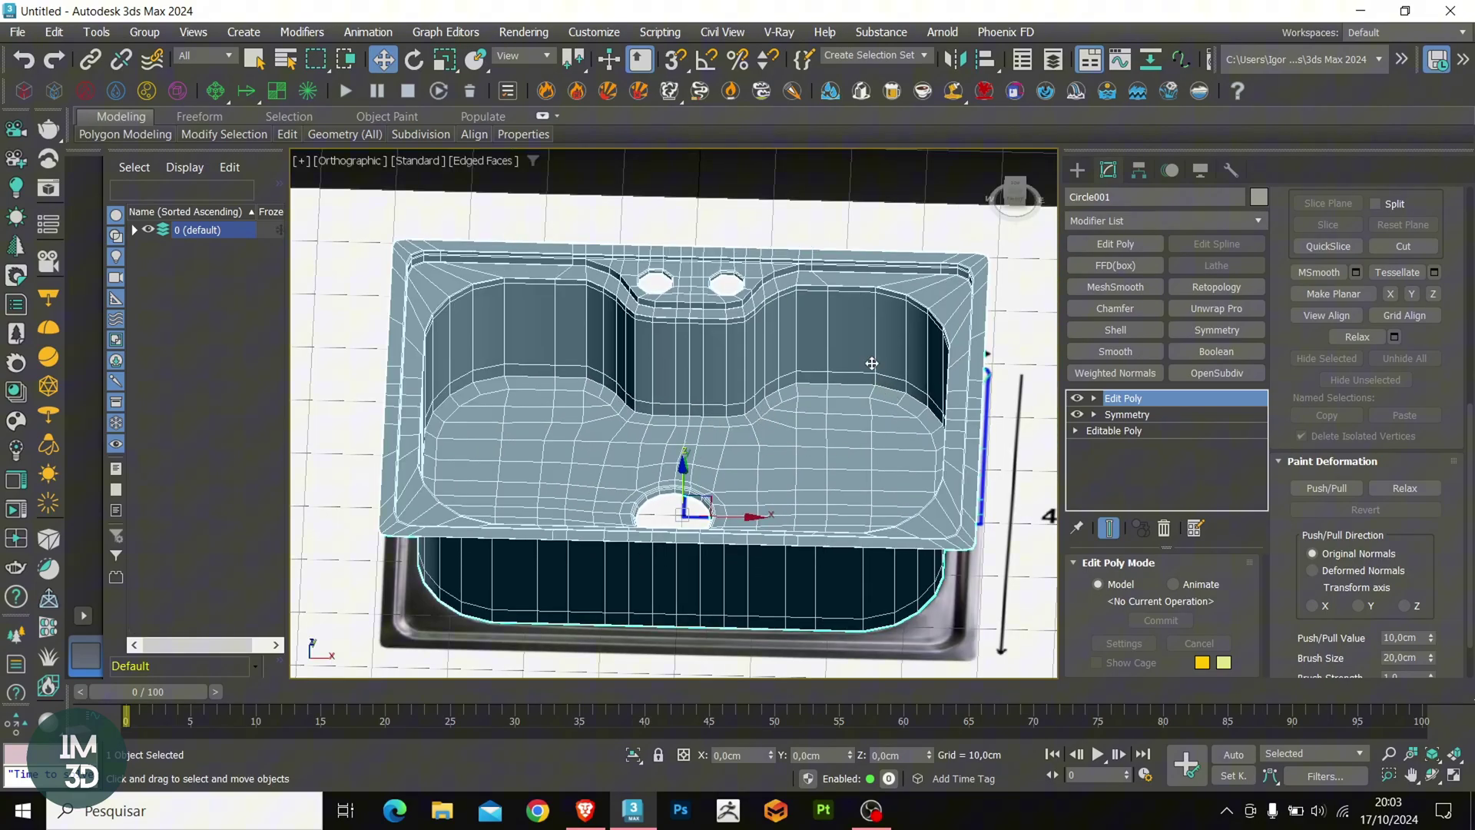
Step: Add an OpenSubdiv modifier to the sink, raise its iterations by one, and hide the edge display
scroll(825, 323, "up", 2)
left_click(1217, 373)
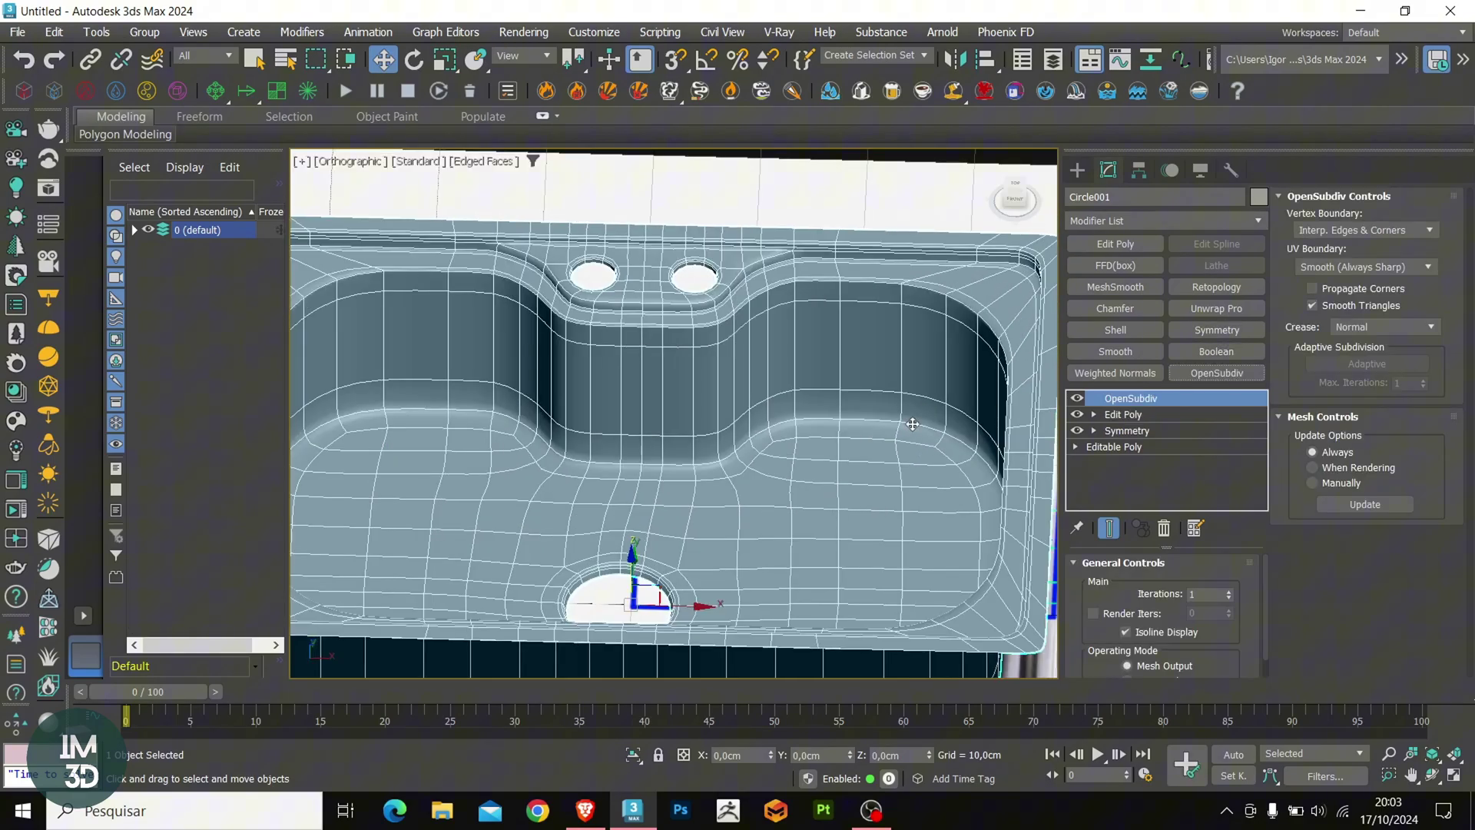
scroll(795, 265, "up", 2)
left_click(1230, 592)
key("F4")
middle_click_drag(800, 382, 987, 288, "alt")
Step: Add a Shell modifier to the sink with an inner amount of 0.2 cm
left_click(1115, 330)
double_click(1210, 589)
type(".5")
key("Return")
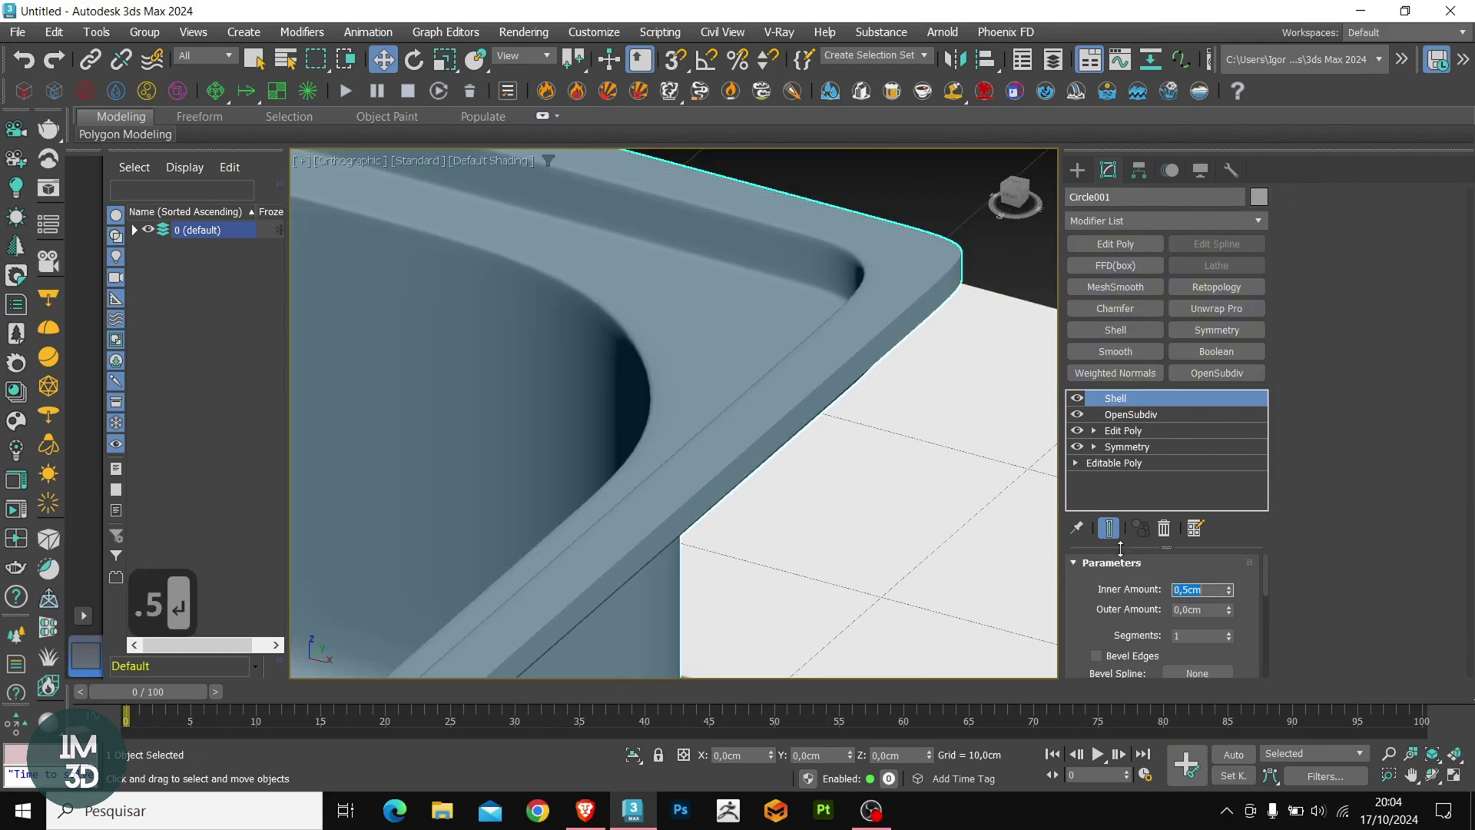
type(".2")
key("Return")
scroll(854, 476, "down", 6)
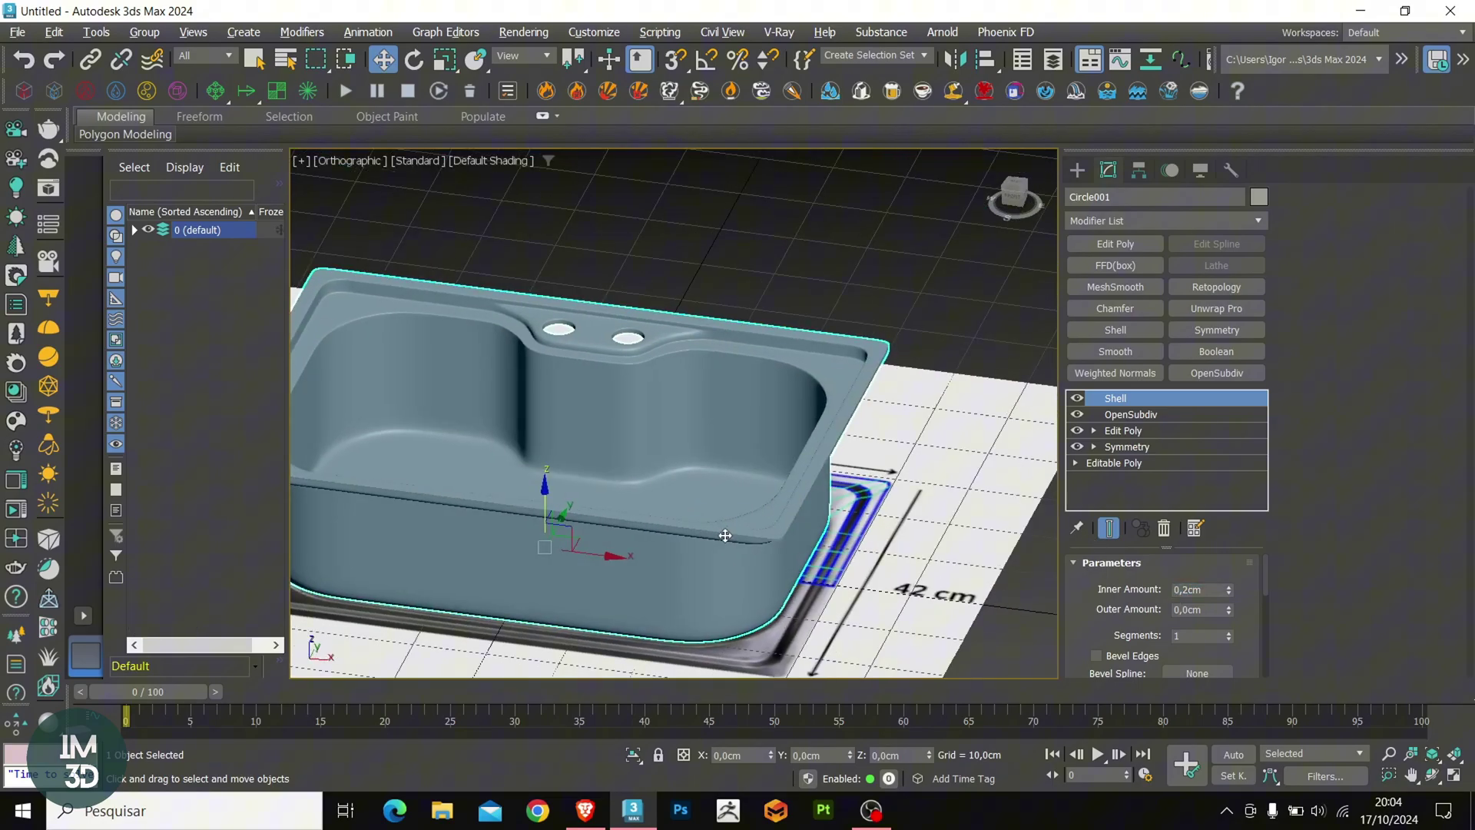
Step: Isolate the sink, deselect it, and examine its smoothed surface in a framed perspective view
key("alt+q")
mouse_move(889, 492)
middle_mouse_down("alt")
mouse_move(863, 451)
mouse_move(975, 496)
mouse_move(789, 528)
mouse_move(717, 451)
mouse_move(805, 485)
mouse_move(856, 411)
mouse_move(701, 352)
mouse_move(590, 386)
mouse_move(853, 431)
mouse_move(827, 428)
middle_mouse_up("alt")
left_click(981, 497)
key("p")
key("z")
key("F4")
key("F4")
scroll(799, 432, "up", 5)
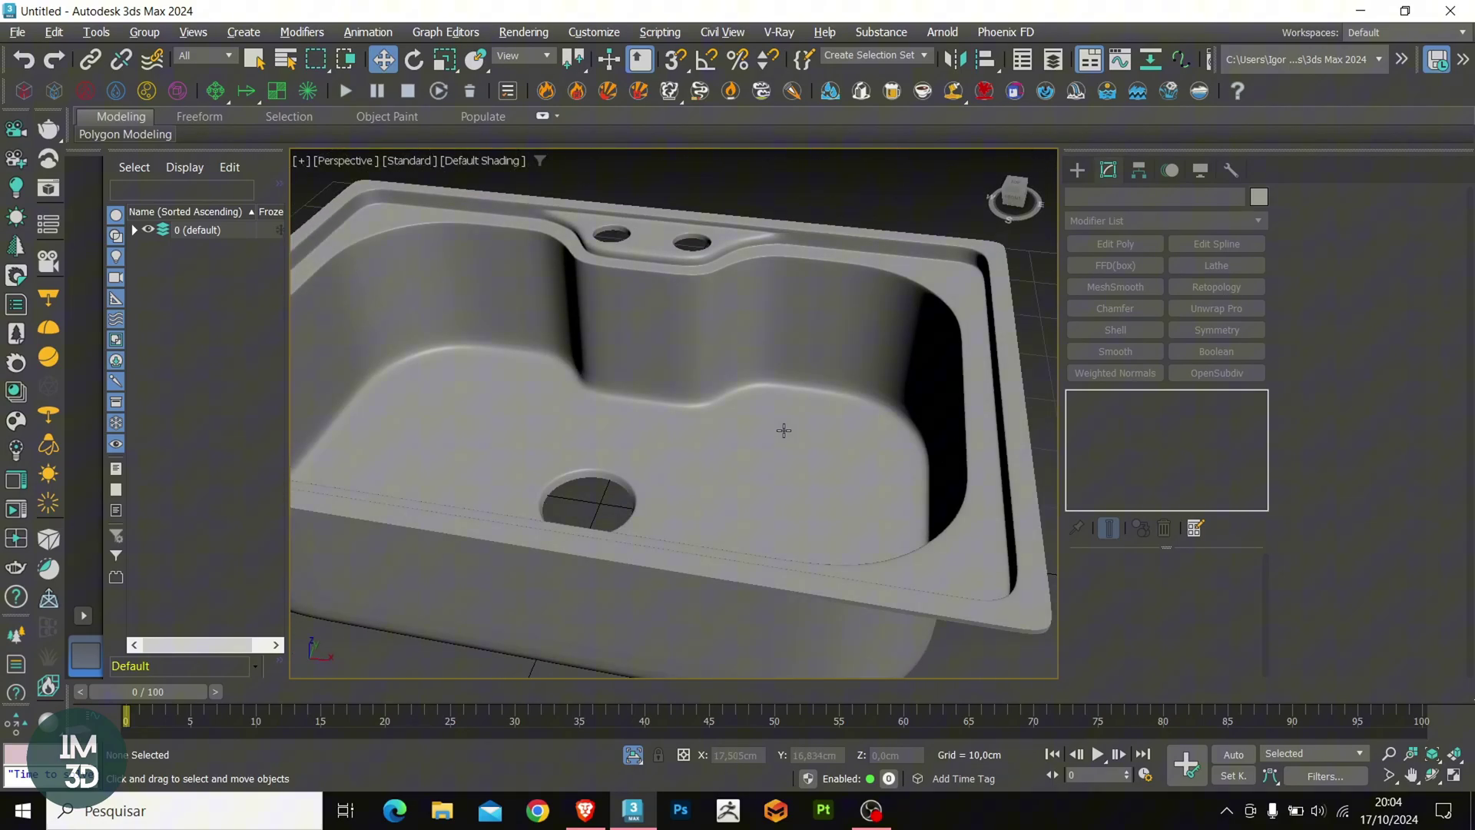